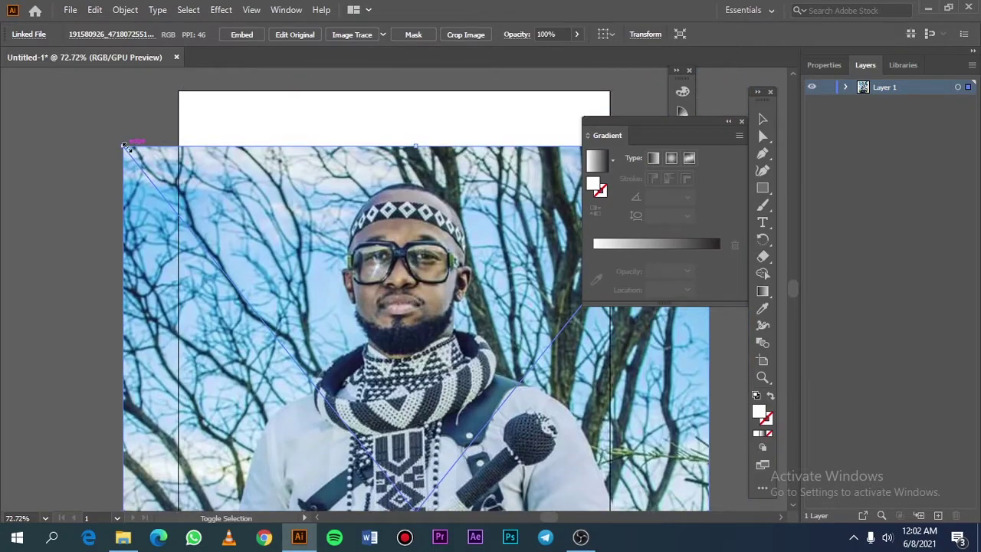
Step: Enlarge the photo onto the artboard, lock it, and add Layer 2 above it
mouse_move(460, 353)
mouse_down()
mouse_move(527, 264)
mouse_move(377, 316)
mouse_up()
scroll(377, 316, up, 1)
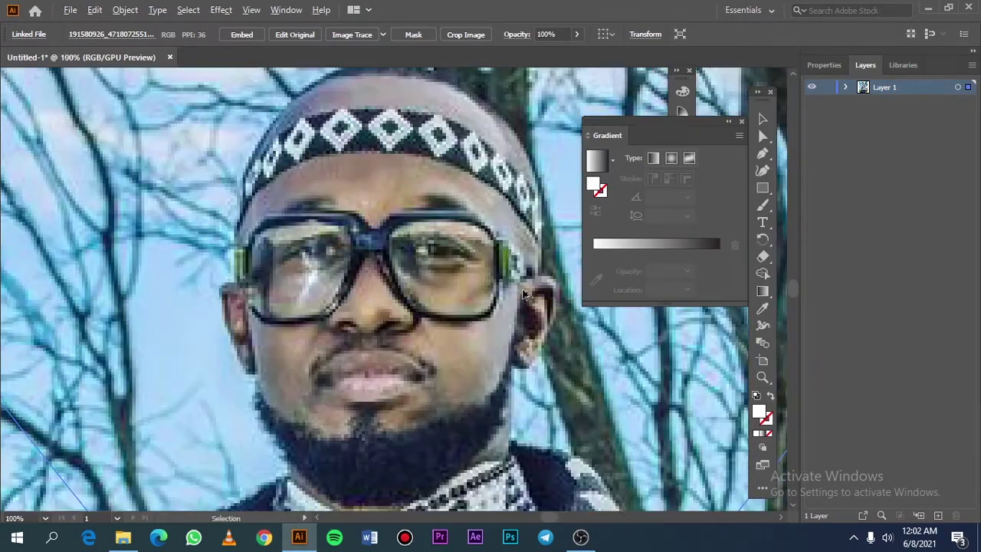
key(ctrl+2)
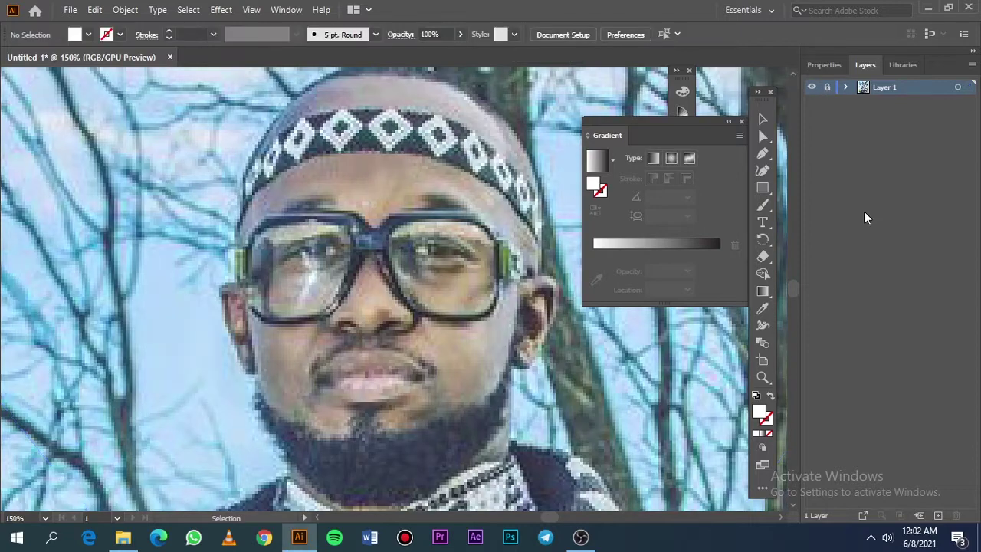
click(936, 516)
scroll(497, 274, down, 3)
Step: Draw a long thin ellipse above the artboard and fill it black (000000)
right_click(763, 188)
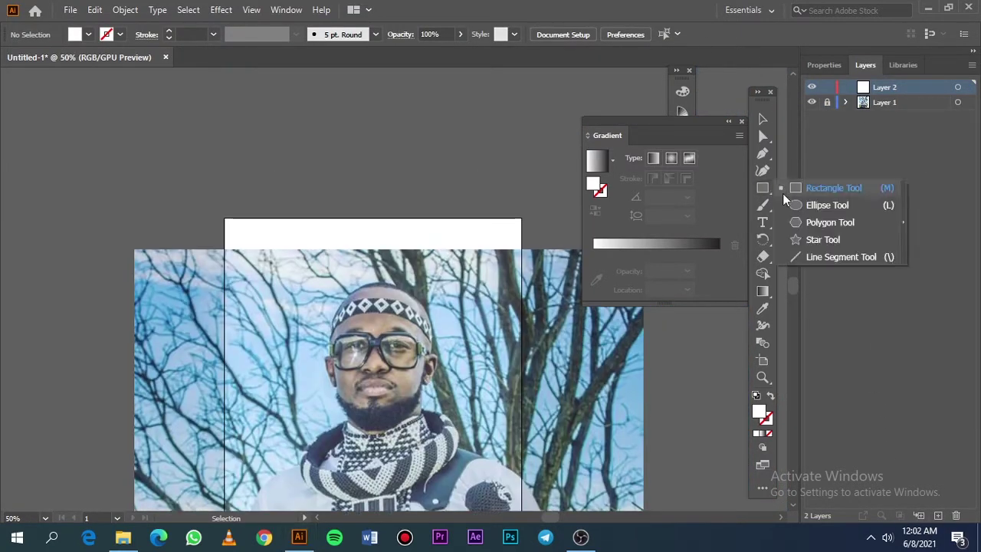
click(820, 210)
drag(220, 205, 525, 207)
double_click(592, 183)
text(000000)
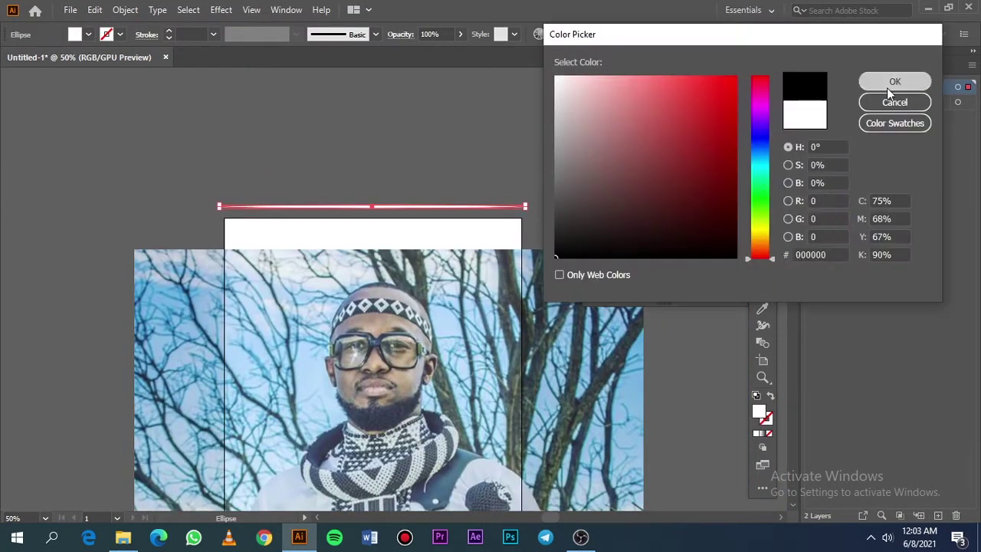
click(893, 81)
scroll(385, 208, up, 2)
scroll(385, 209, up, 8)
drag(402, 98, 404, 192)
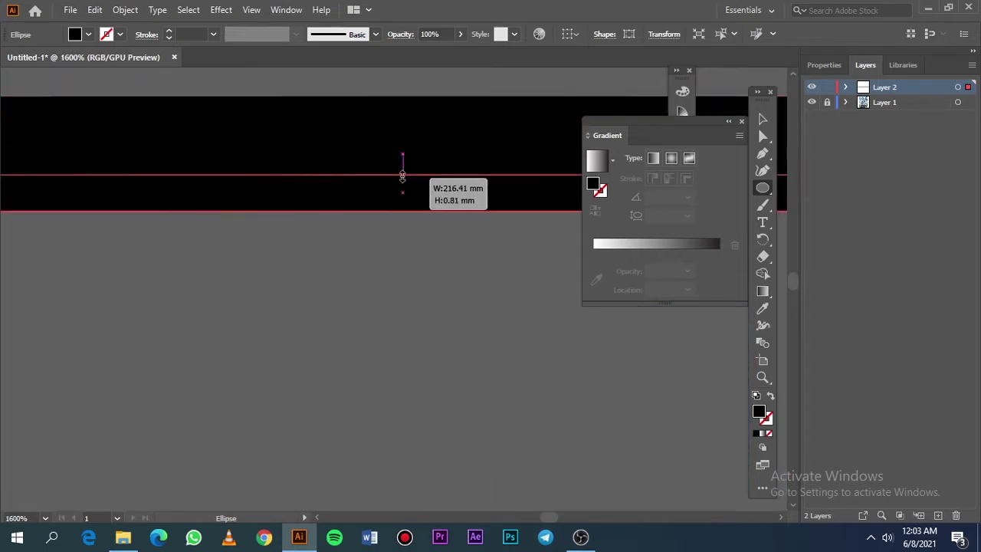
Step: Save the black ellipse as a new Art Brush with default settings
click(374, 33)
click(360, 147)
click(438, 302)
click(453, 371)
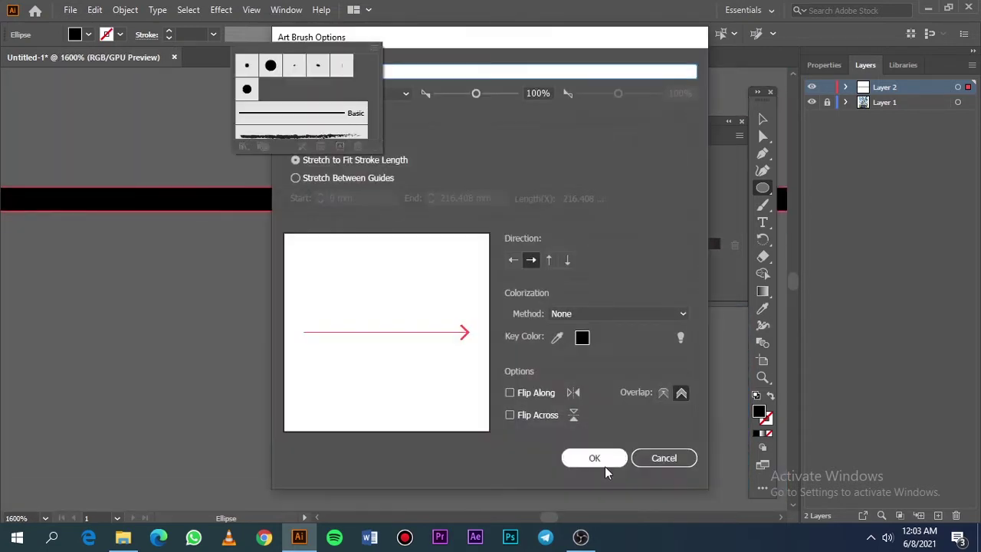
click(593, 458)
click(761, 204)
key(ctrl+0)
scroll(521, 221, up, 3)
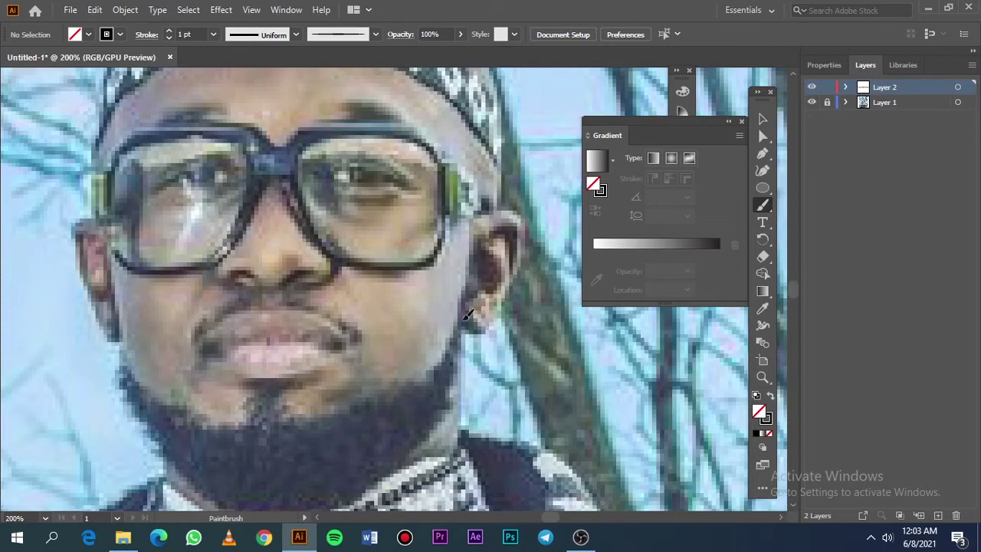
Step: Trace the right ear's outer edge, inner curve and earlobe
mouse_move(498, 305)
mouse_down()
mouse_move(525, 248)
mouse_move(474, 215)
mouse_up()
drag(482, 306, 473, 314)
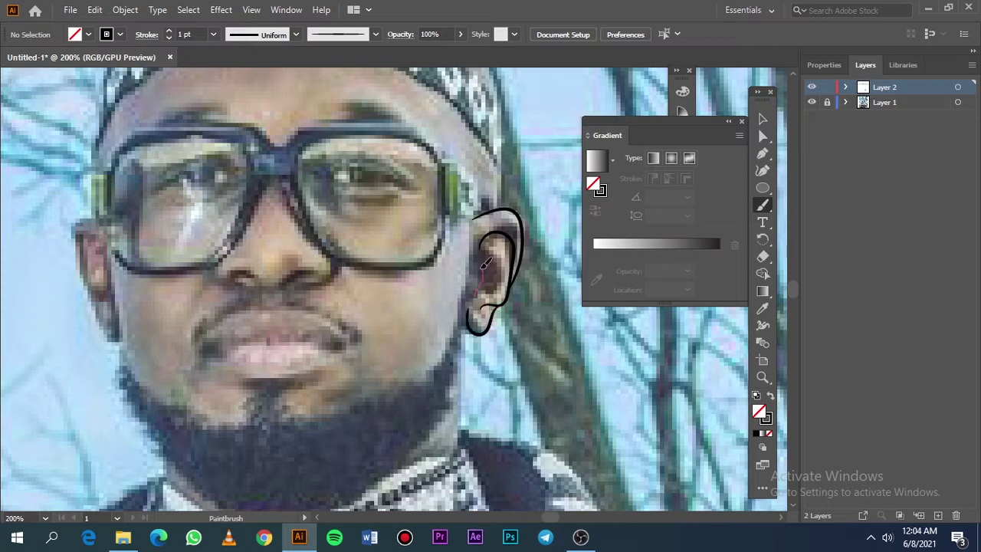
drag(485, 262, 490, 268)
scroll(263, 296, left, 5)
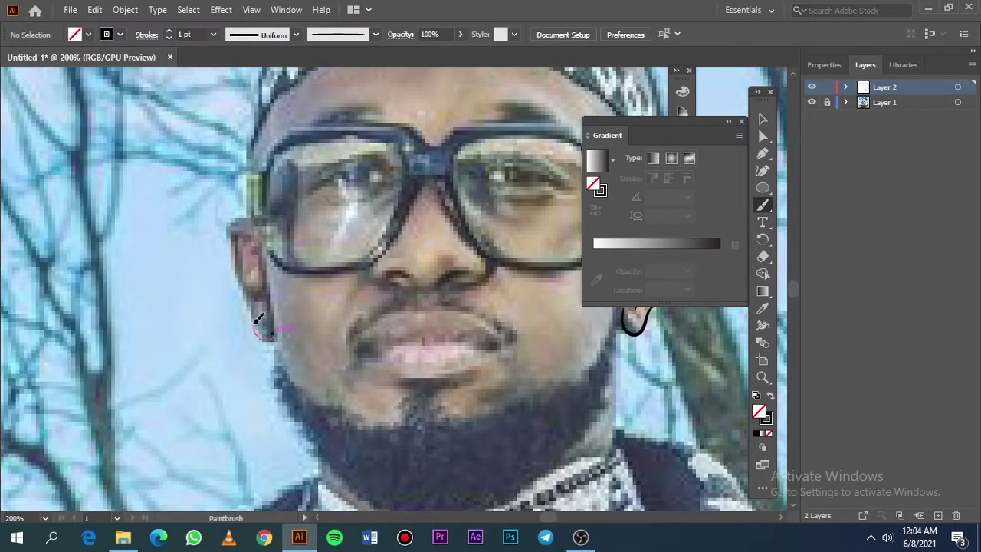
Step: Trace the left ear's lobe, top curve, outer edge and inner-ear curve
drag(270, 331, 249, 297)
drag(259, 217, 228, 234)
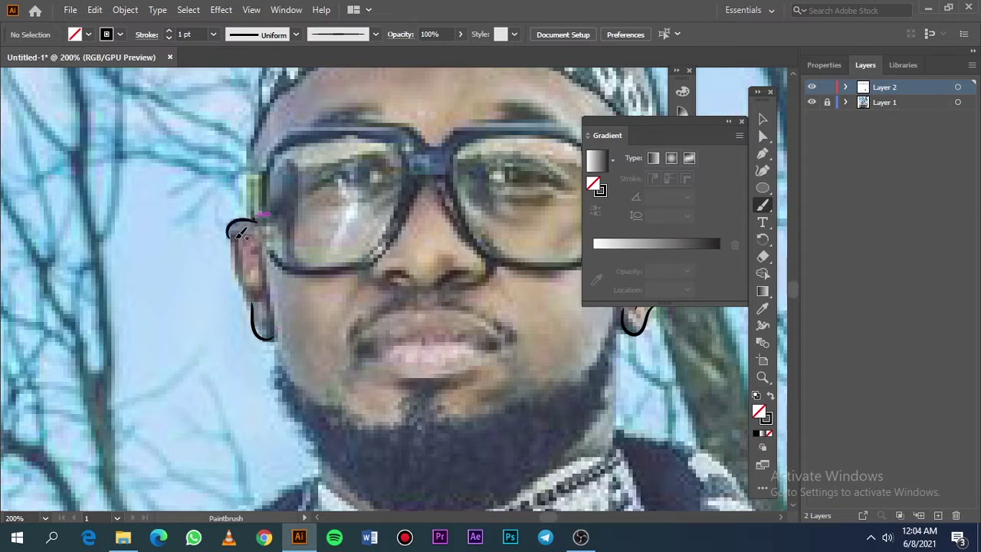
drag(240, 277, 250, 302)
key(ctrl+z)
drag(240, 218, 259, 331)
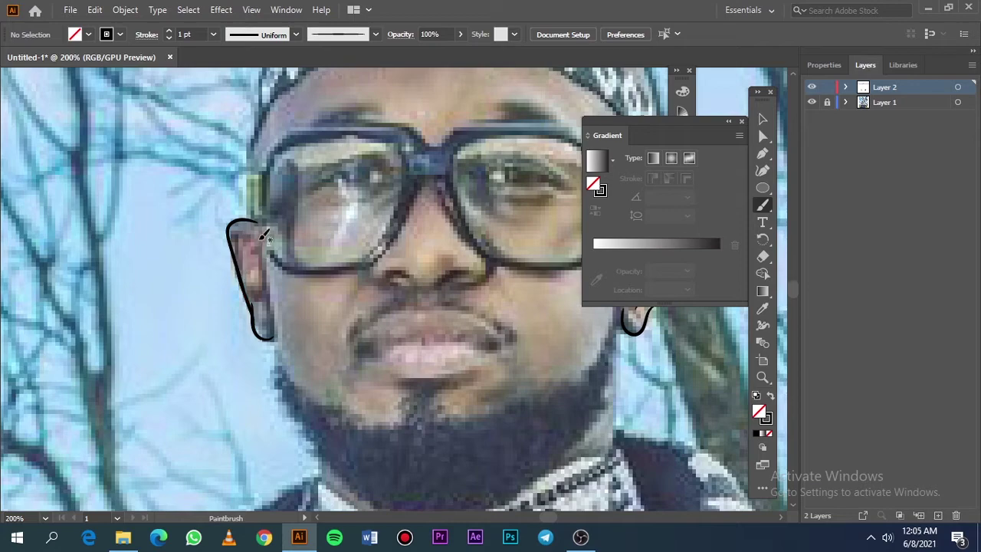
mouse_move(257, 254)
mouse_down()
mouse_move(253, 286)
mouse_move(376, 280)
mouse_up()
scroll(394, 289, right, 4)
scroll(77, 327, down, 2)
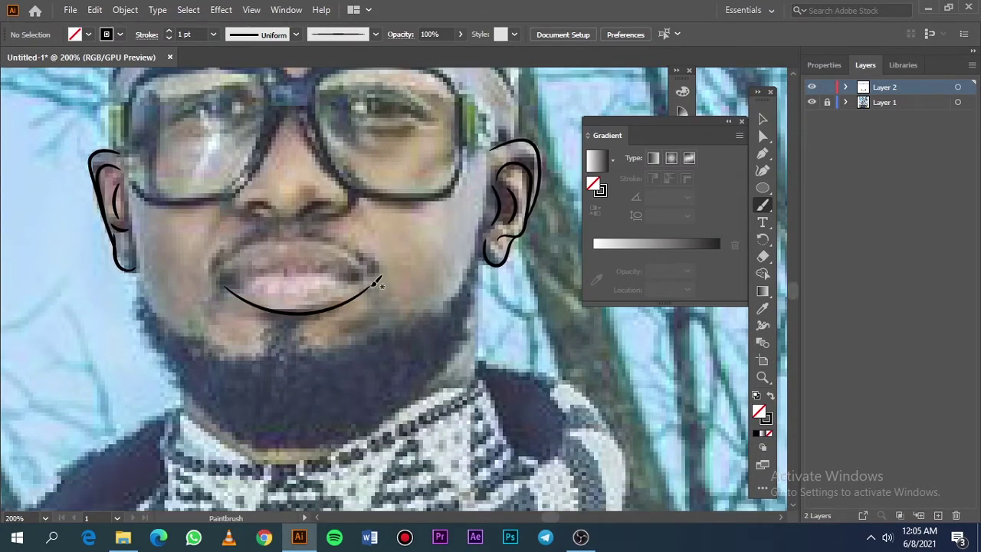
Step: Redraw the lower lip curve, undoing the misdrawn lip strokes
key(ctrl+z)
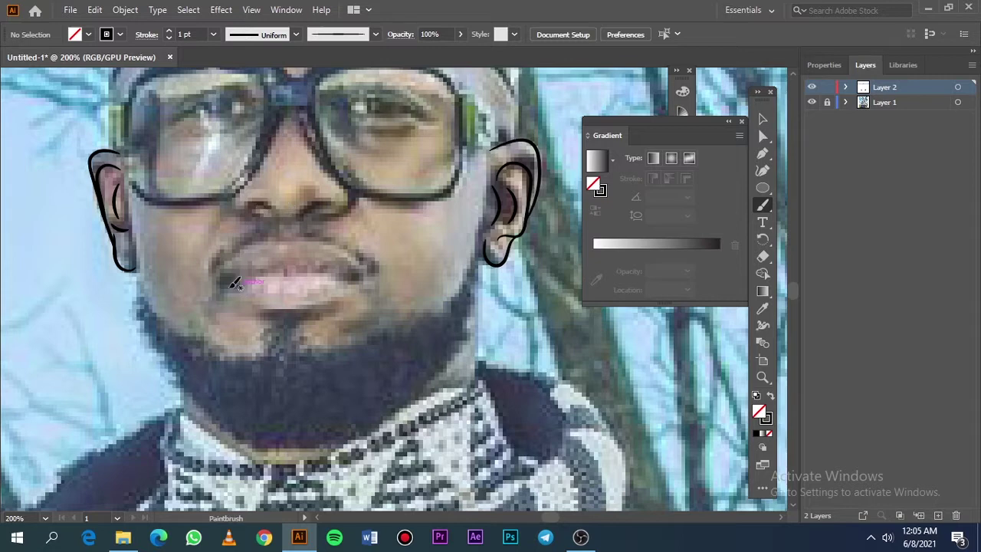
drag(287, 302, 361, 277)
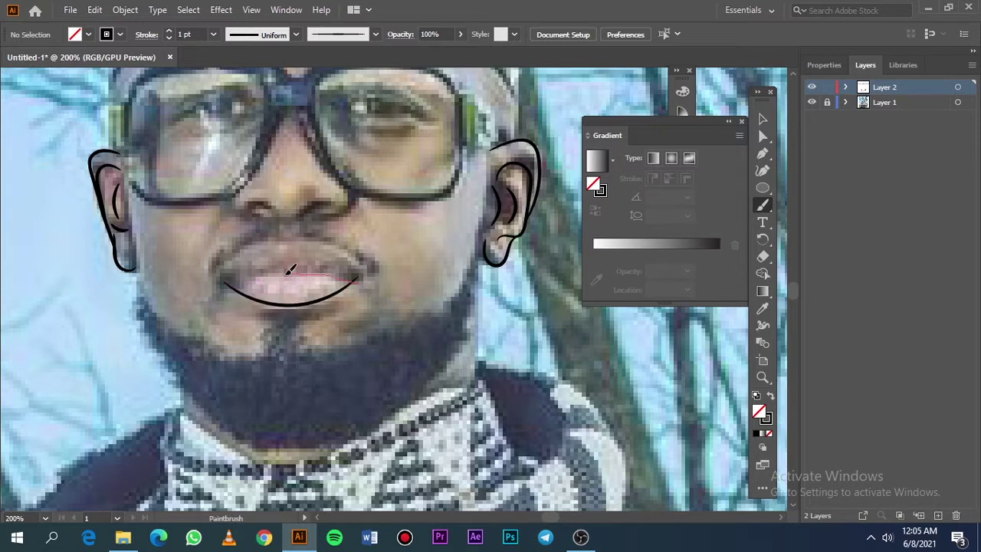
drag(290, 270, 219, 285)
drag(359, 262, 306, 241)
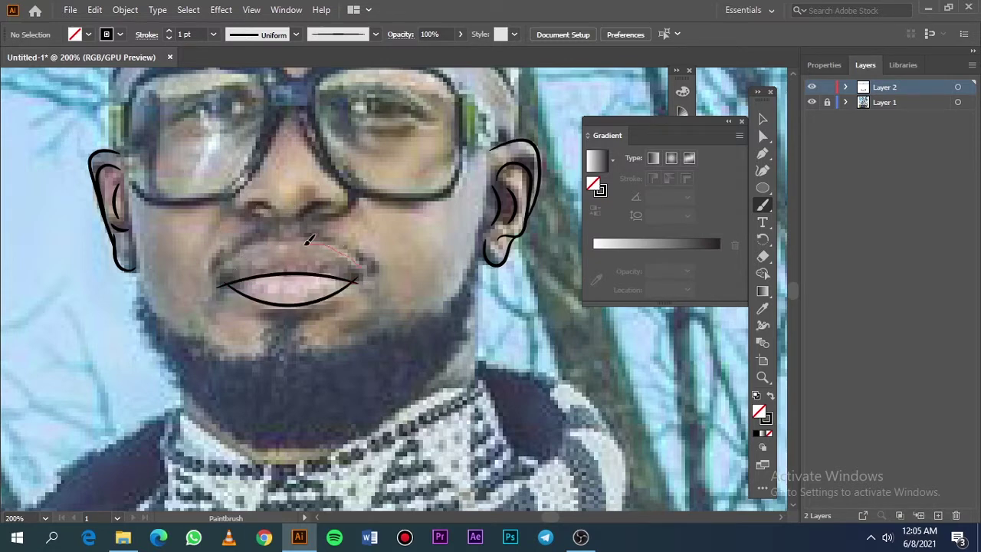
drag(237, 255, 221, 275)
key(ctrl+z)
key(ctrl+z)
key(ctrl+z)
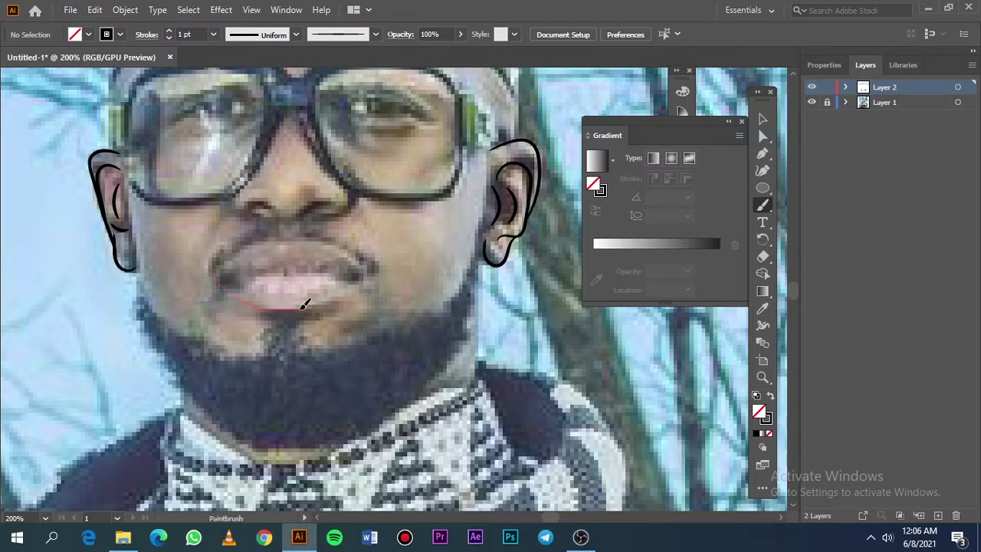
drag(367, 286, 362, 276)
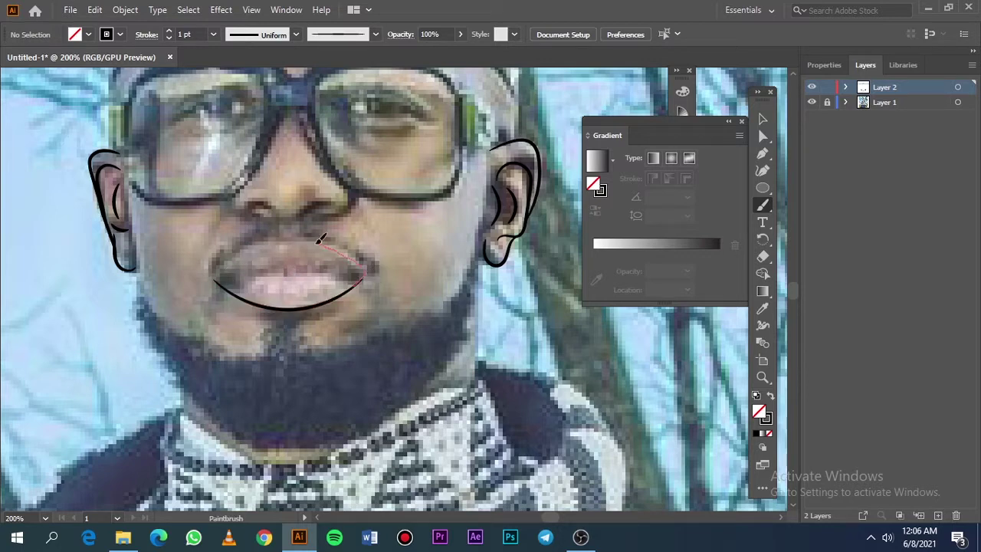
Step: Trace the upper lip in right and left halves out to the corners
drag(235, 256, 220, 276)
key(ctrl+z)
drag(269, 242, 304, 236)
drag(366, 273, 362, 279)
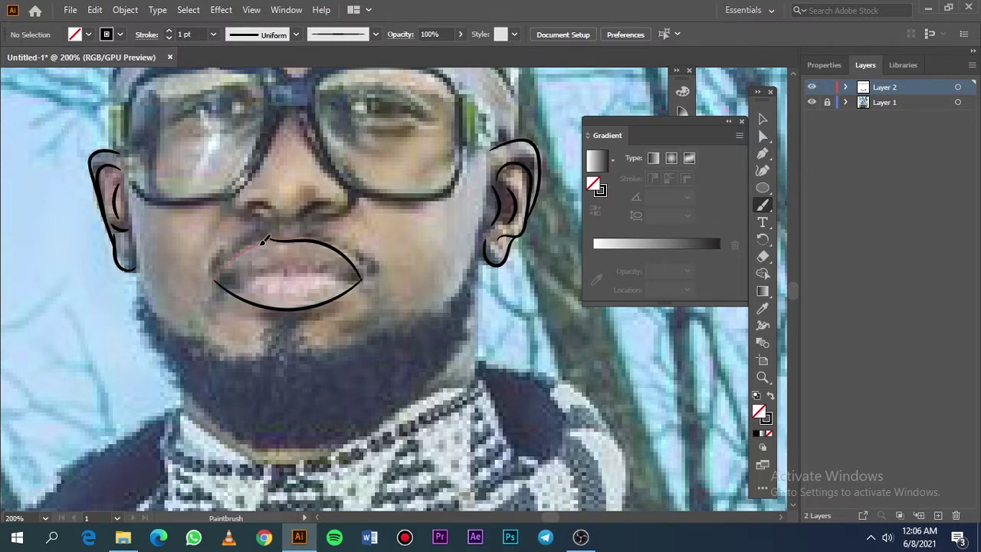
drag(263, 241, 297, 239)
drag(224, 265, 214, 279)
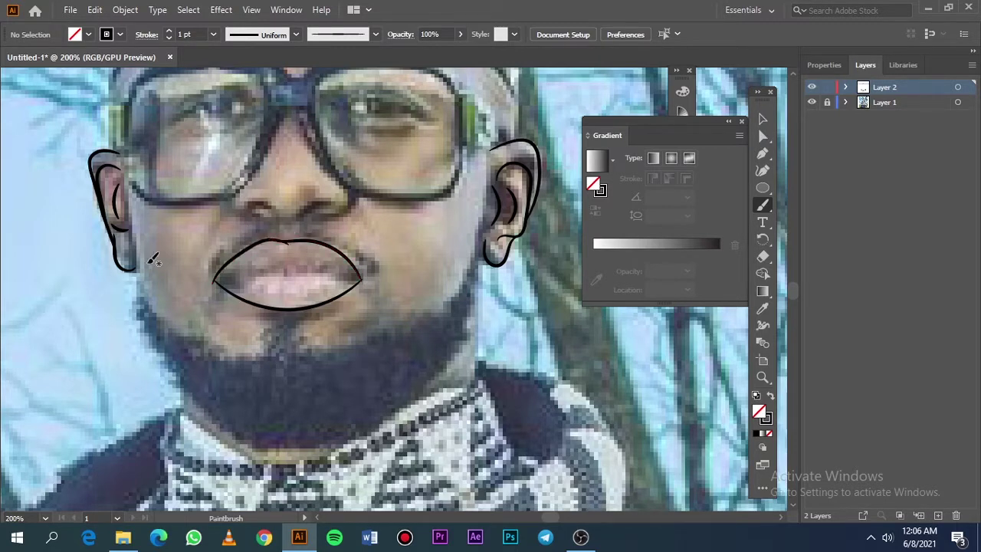
Step: Trace the parting line between the lips and select all lip strokes
drag(272, 266, 363, 282)
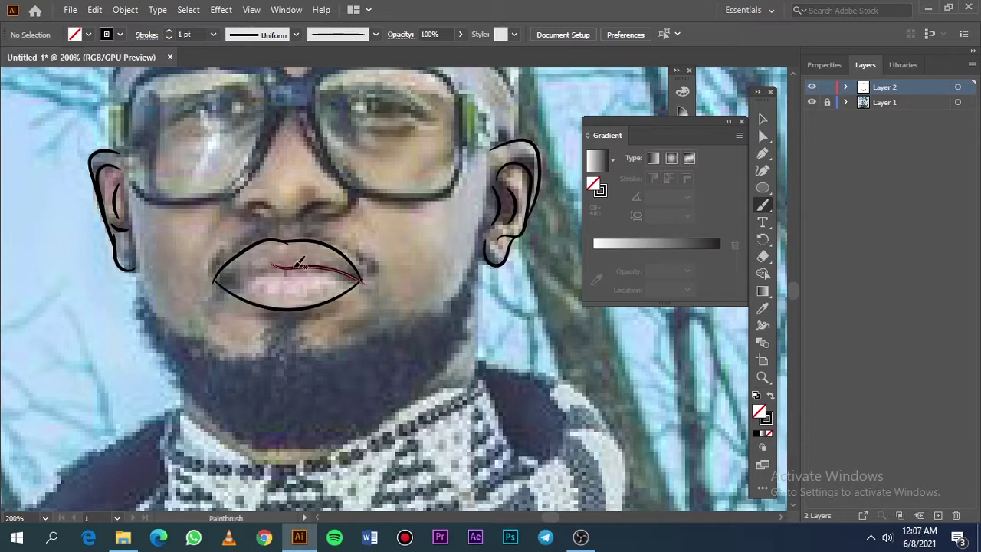
drag(244, 270, 304, 262)
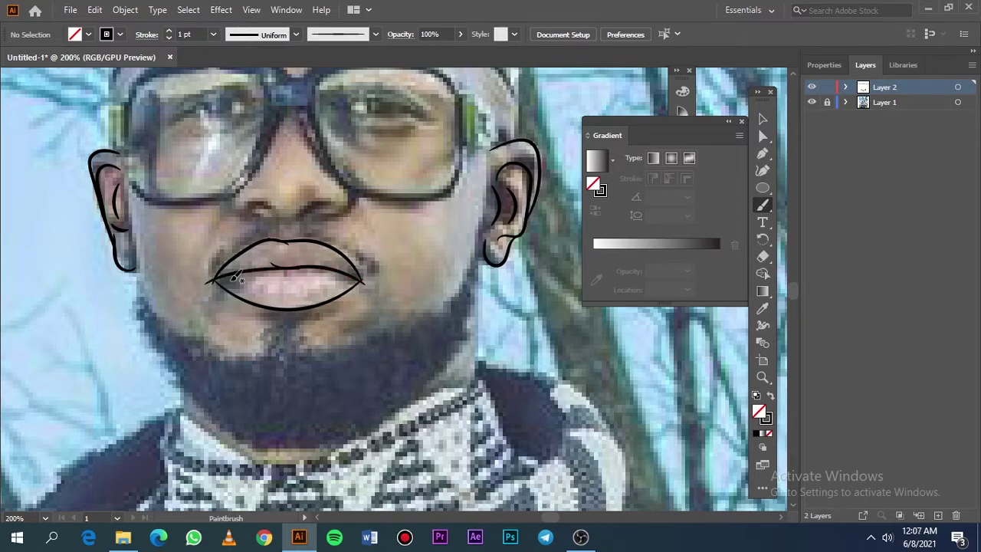
scroll(236, 270, up, 3)
scroll(236, 270, right, 2)
key(v)
drag(505, 222, 164, 391)
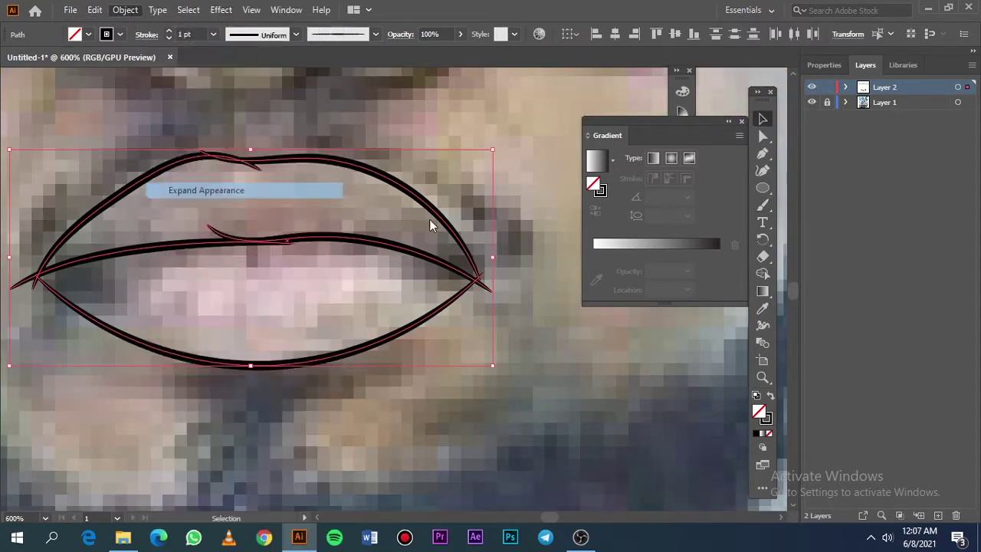
Step: Expand the lip strokes' appearance and inspect the corner paths inside the group
click(250, 178)
double_click(204, 154)
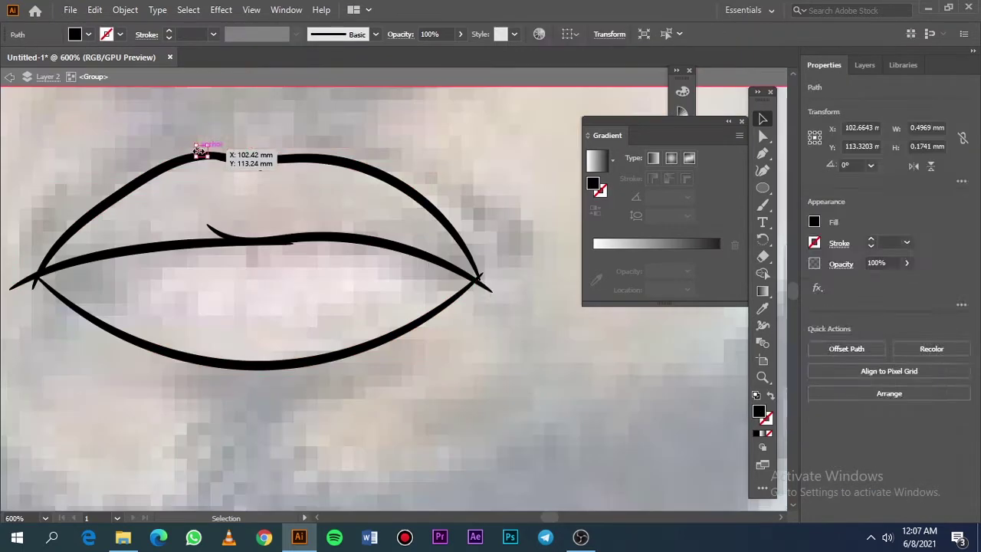
click(482, 284)
scroll(473, 273, up, 4)
scroll(407, 343, up, 3)
scroll(406, 343, down, 2)
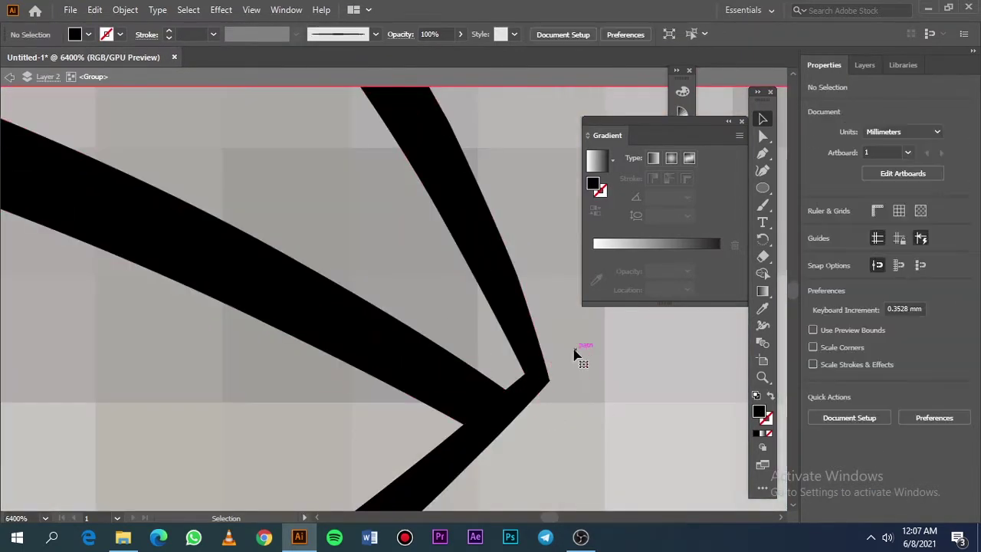
scroll(577, 354, down, 3)
scroll(193, 285, down, 1)
scroll(289, 235, left, 2)
click(99, 319)
key(Escape)
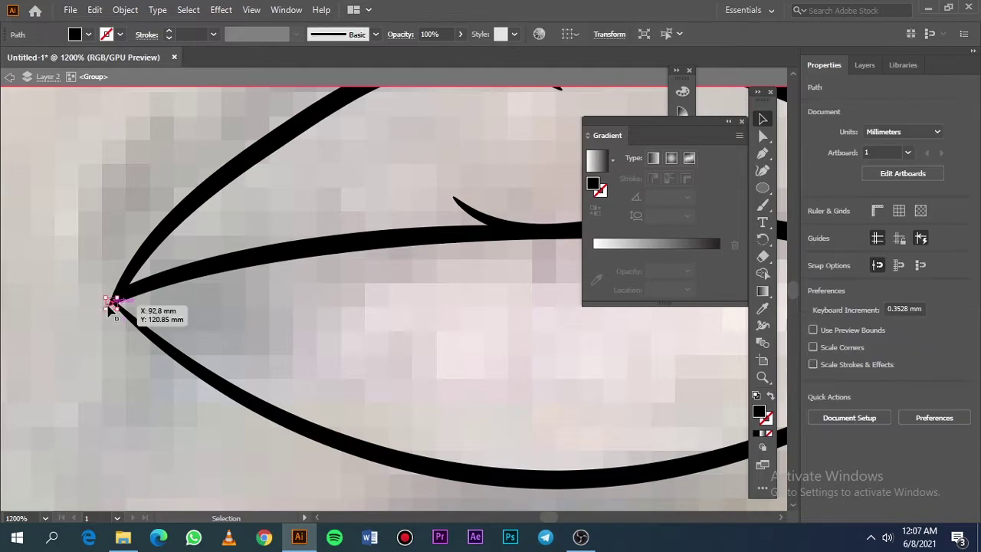
Step: Fit the artboard in view and bring back the Layers panel
key(ctrl+0)
click(865, 64)
click(810, 102)
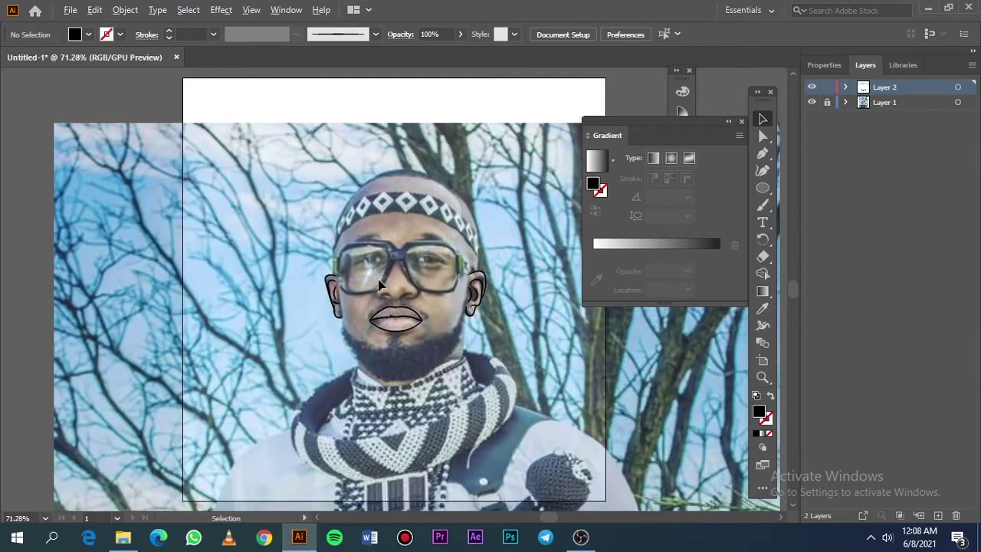
scroll(414, 295, up, 3)
scroll(416, 285, up, 1)
Step: Trace the side of the nose and both nostrils
key(b)
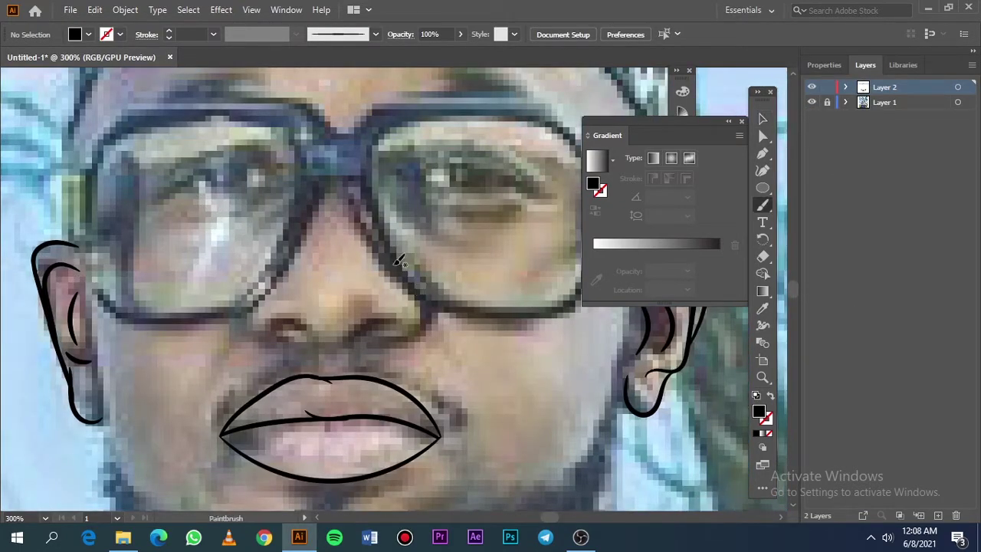
drag(403, 284, 374, 334)
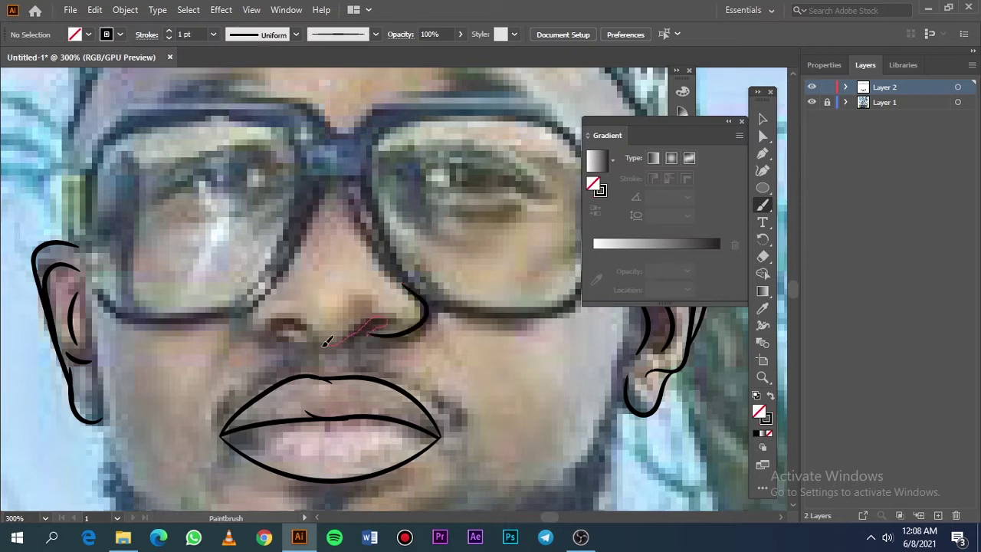
drag(304, 325, 306, 337)
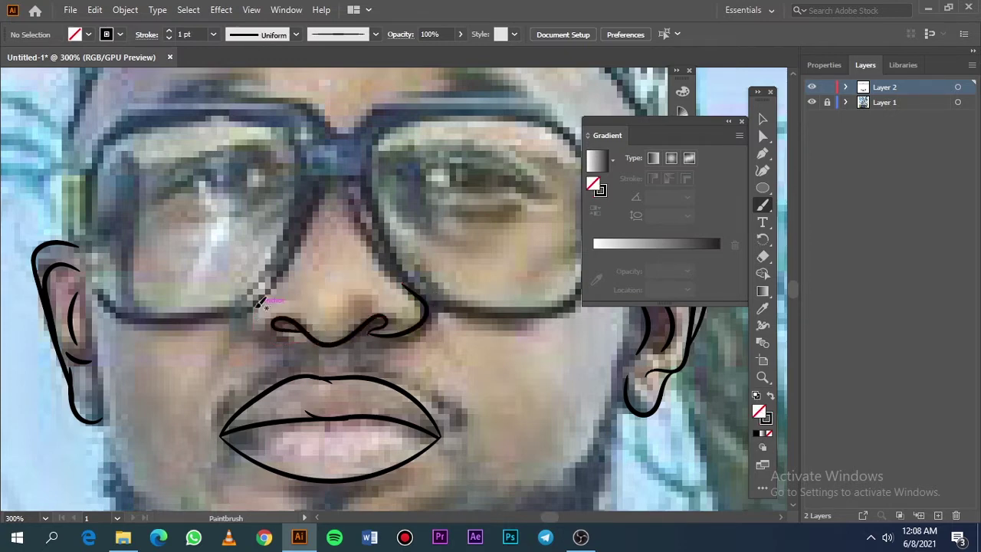
drag(268, 301, 307, 335)
key(ctrl+0)
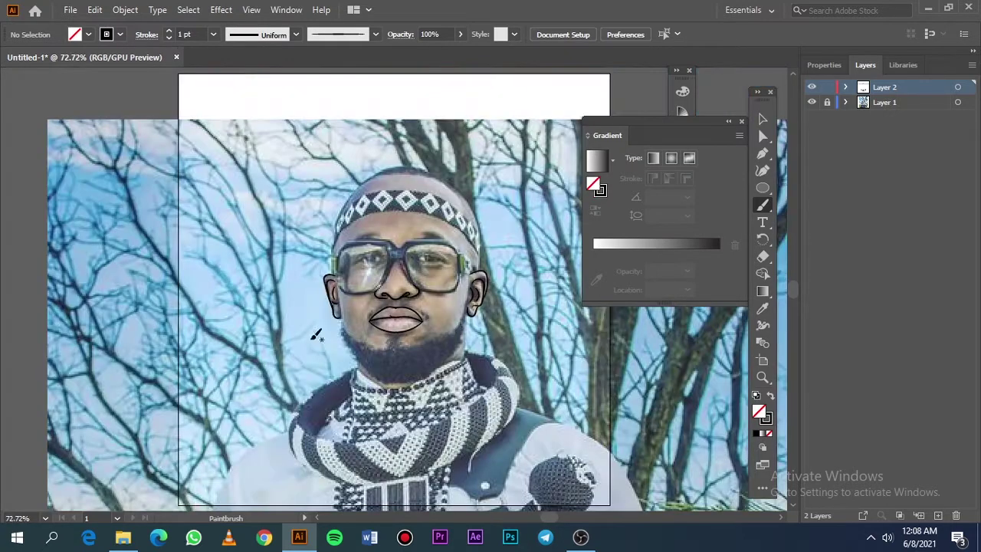
scroll(408, 260, up, 3)
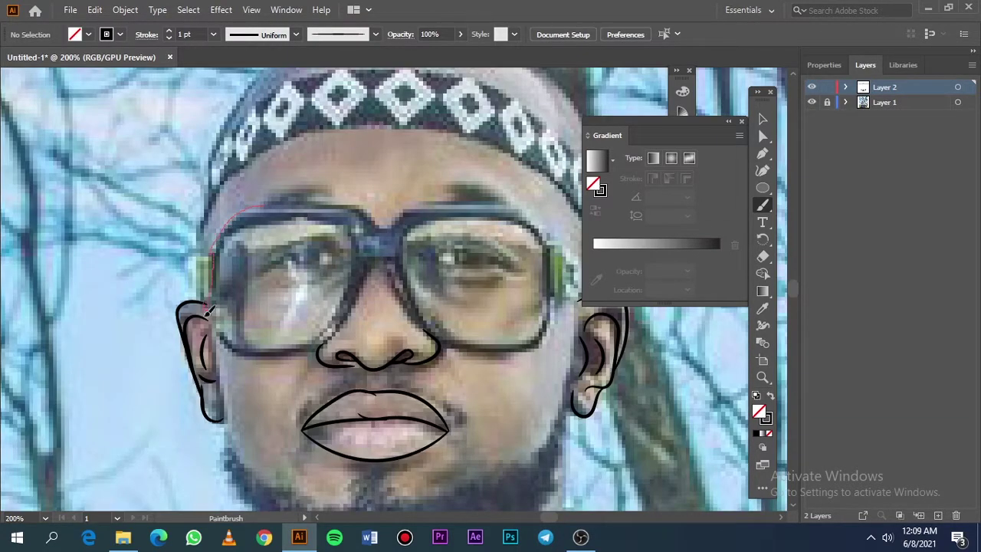
Step: Trace the left lens outline and the bridge dipping between the lenses
drag(369, 280, 377, 255)
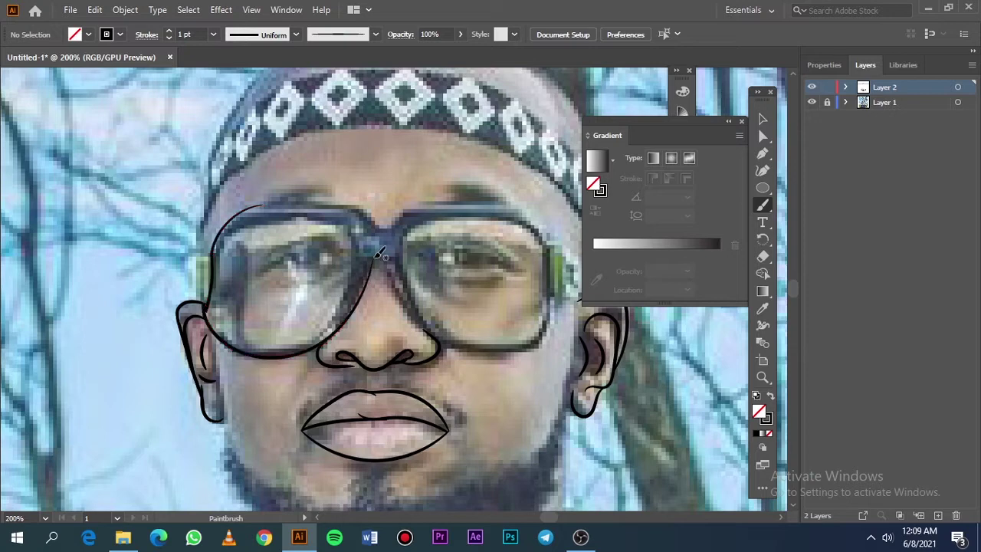
key(ctrl+z)
key(ctrl+z)
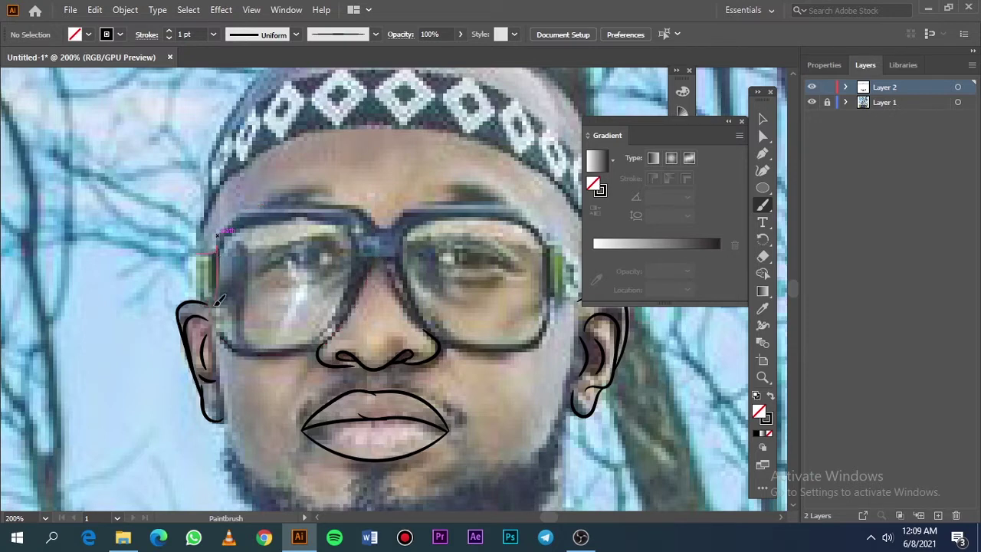
drag(347, 314, 365, 289)
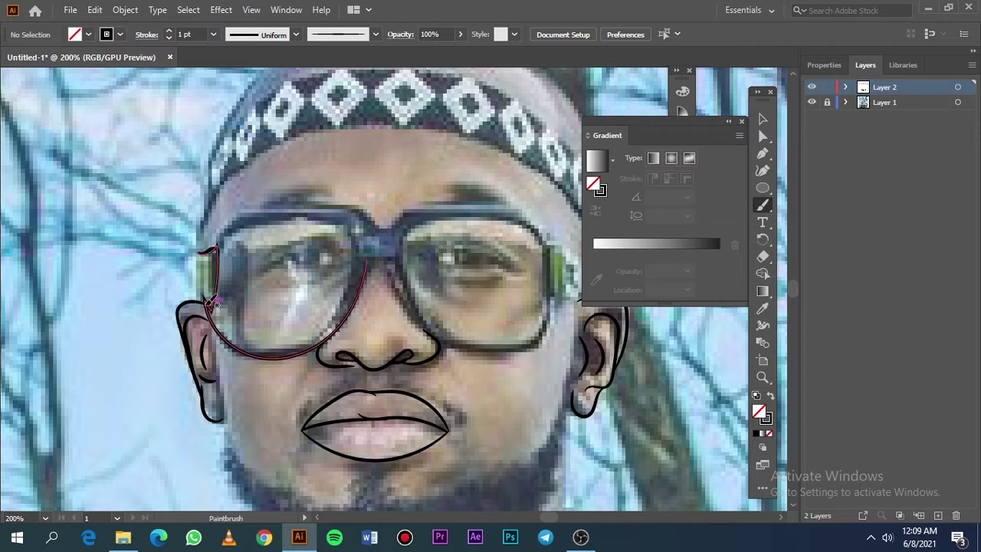
mouse_move(230, 246)
mouse_down()
mouse_move(197, 256)
mouse_move(209, 303)
mouse_move(284, 226)
mouse_up()
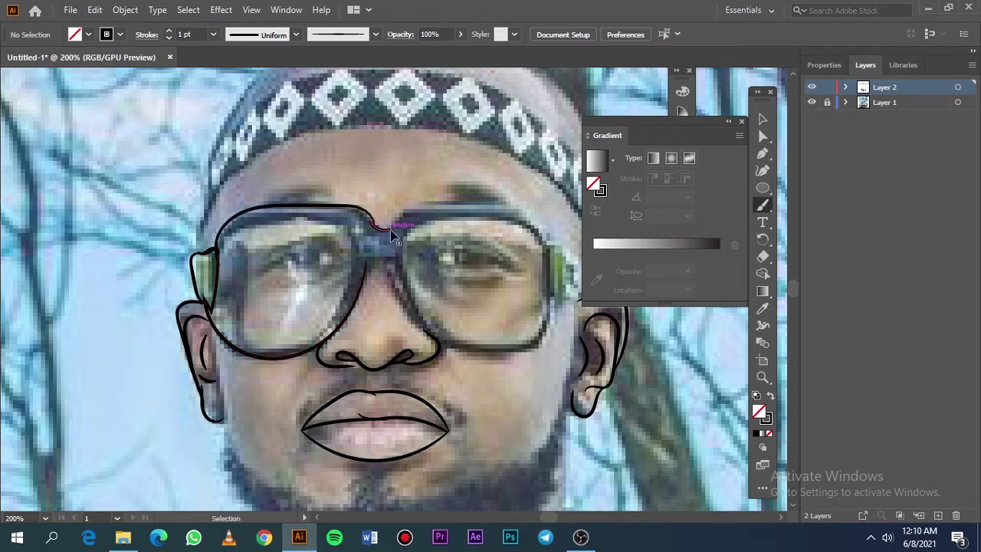
drag(368, 210, 356, 230)
scroll(357, 230, up, 1)
scroll(258, 207, up, 1)
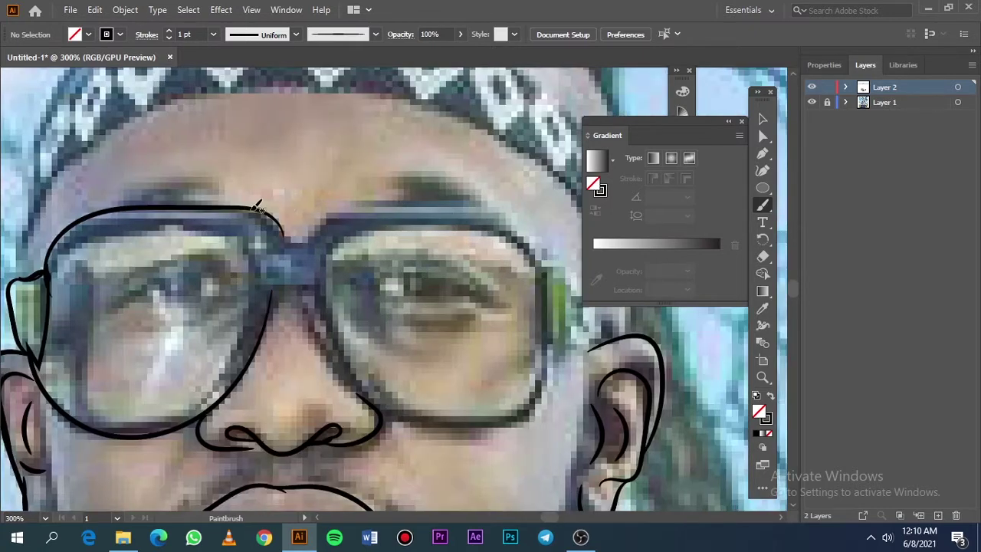
drag(294, 231, 337, 208)
key(ctrl+z)
drag(268, 211, 328, 214)
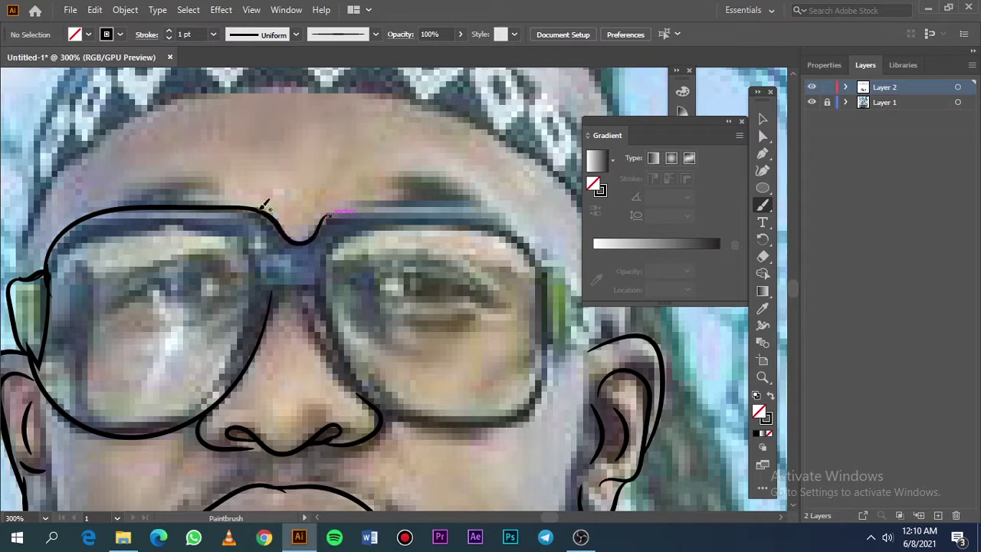
Step: Trace the inner lens frame and the right lens's side, bottom and top
drag(265, 328, 278, 288)
drag(333, 344, 381, 417)
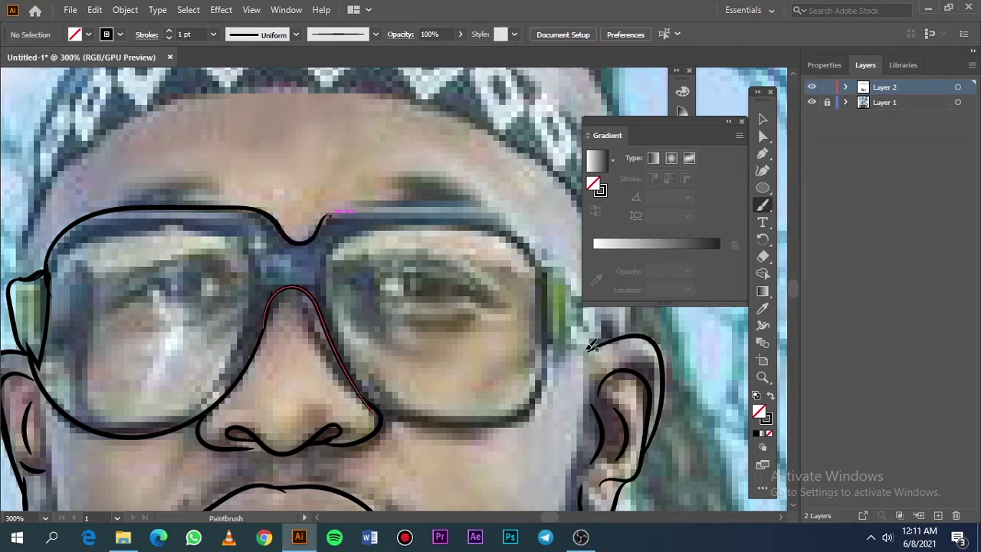
scroll(236, 257, down, 1)
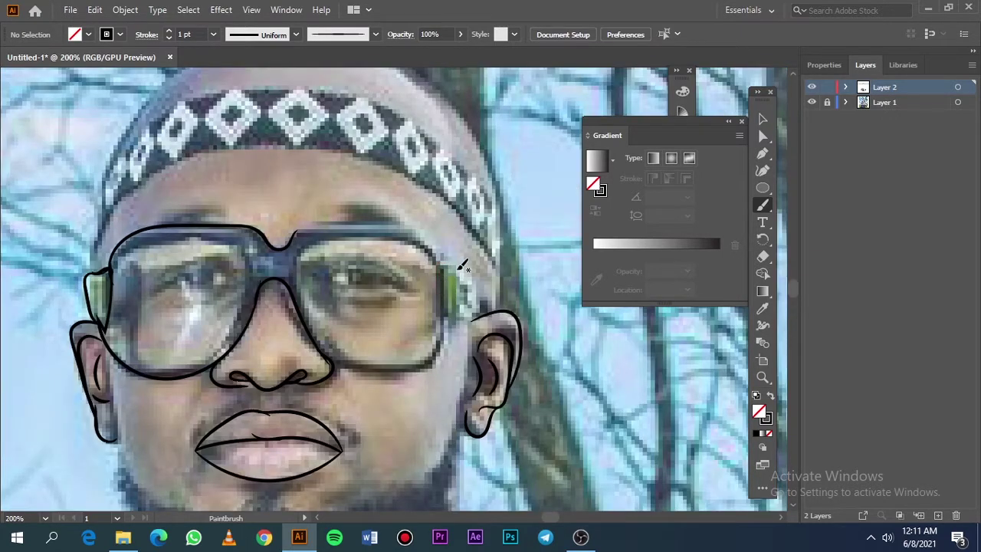
drag(452, 316, 332, 367)
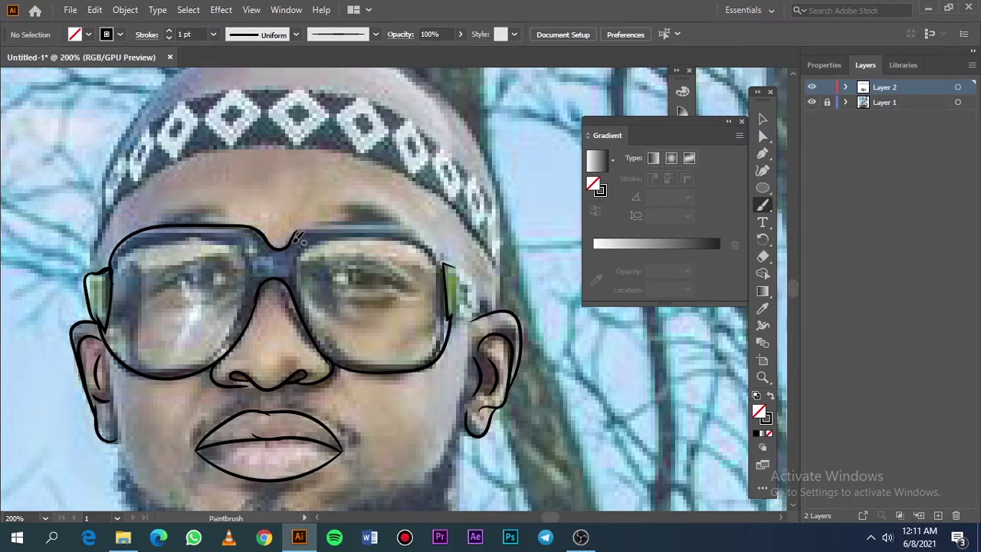
drag(293, 232, 352, 214)
drag(434, 244, 438, 250)
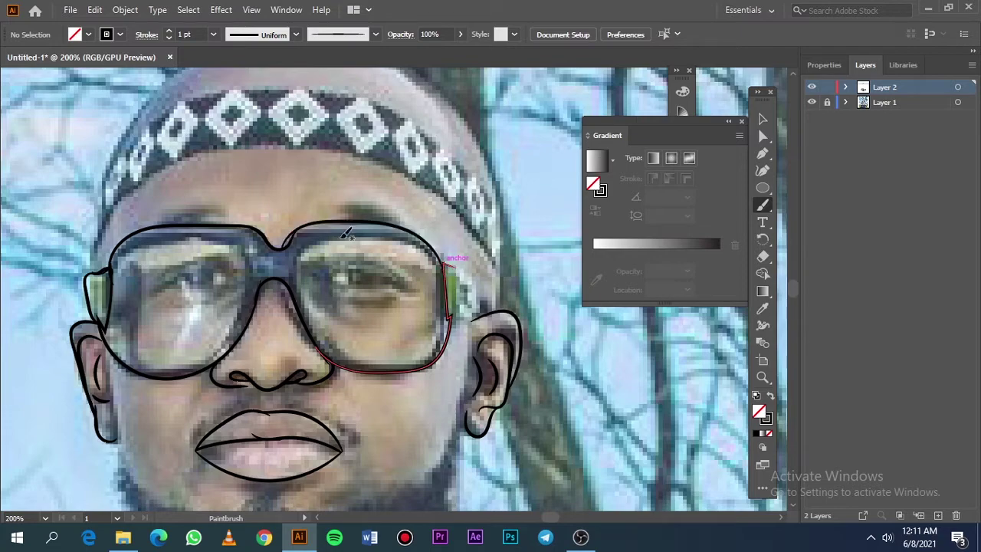
drag(449, 259, 450, 294)
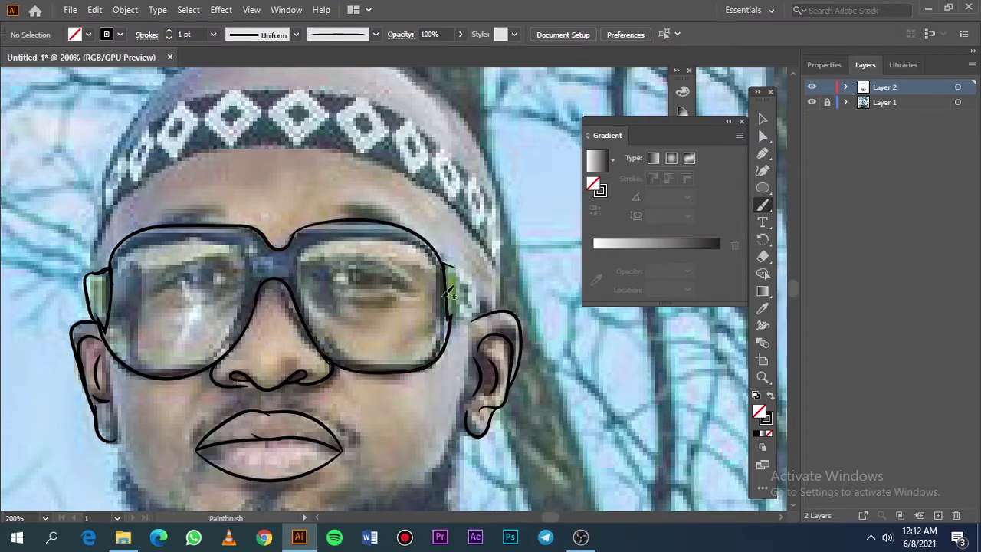
scroll(305, 227, up, 4)
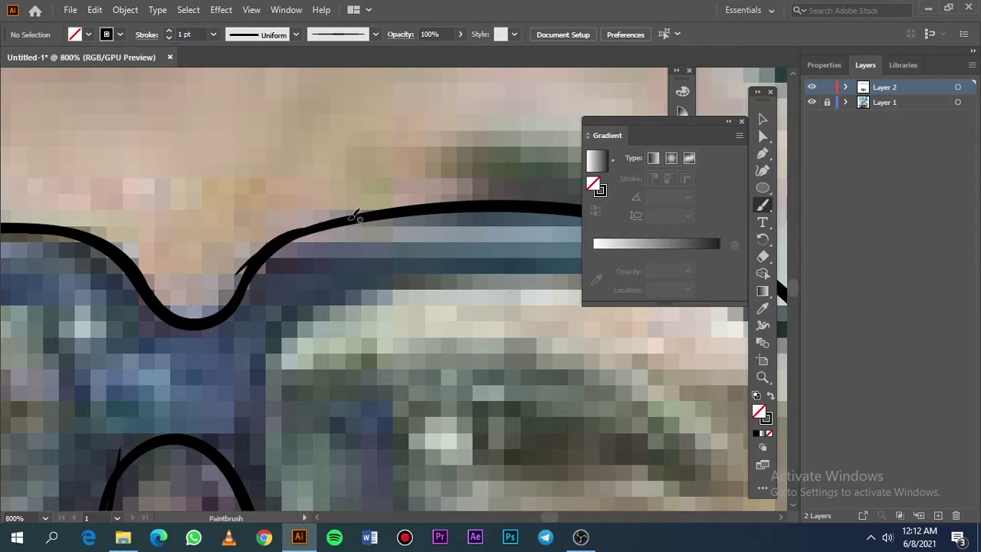
Step: Inspect the glasses group in isolation, then deselect it and show the Layers panel
key(v)
click(358, 216)
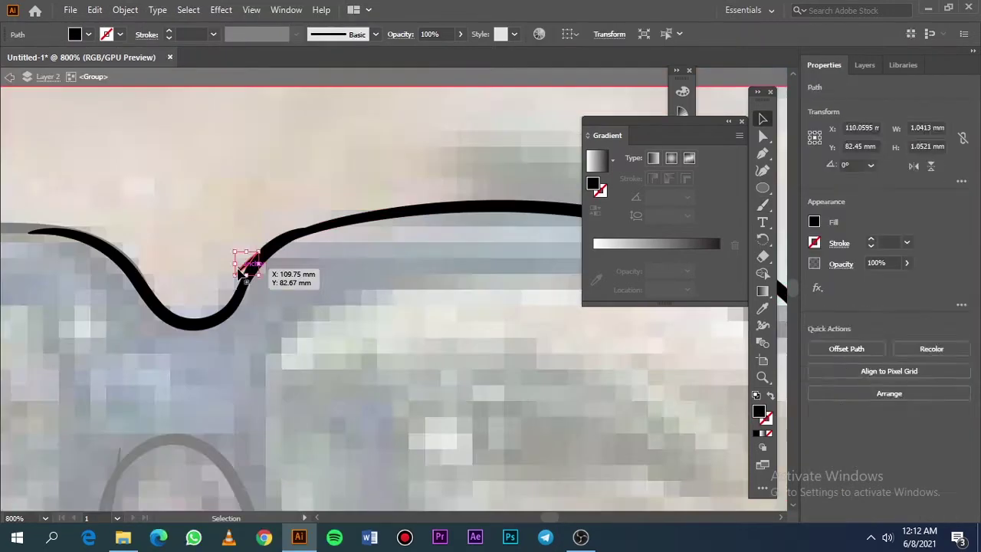
double_click(249, 261)
key(Escape)
scroll(291, 346, down, 3)
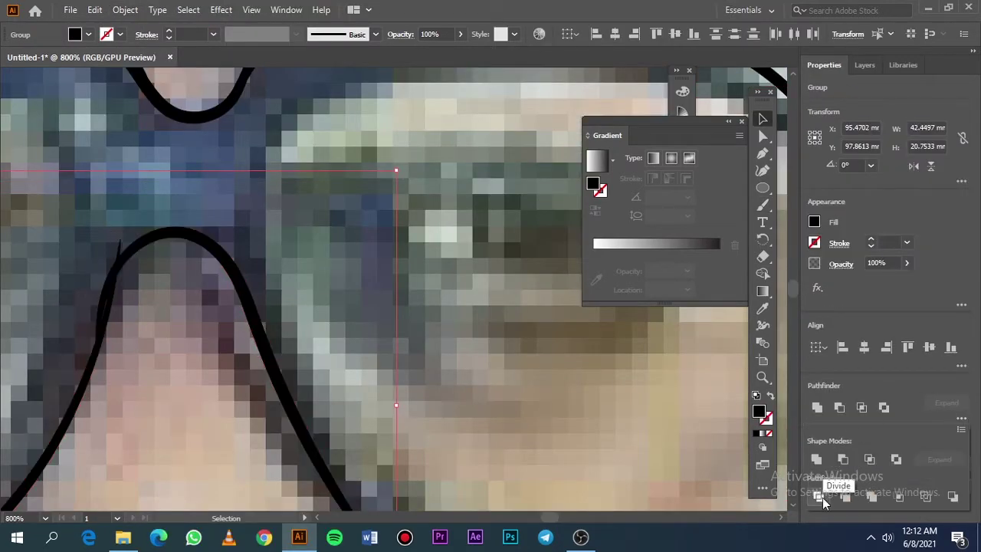
click(120, 293)
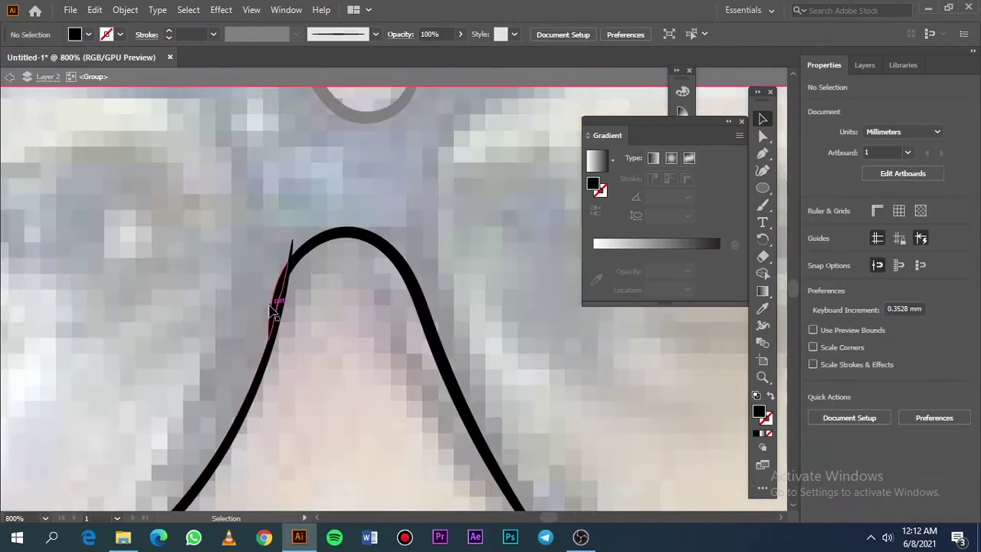
key(ctrl+0)
click(864, 64)
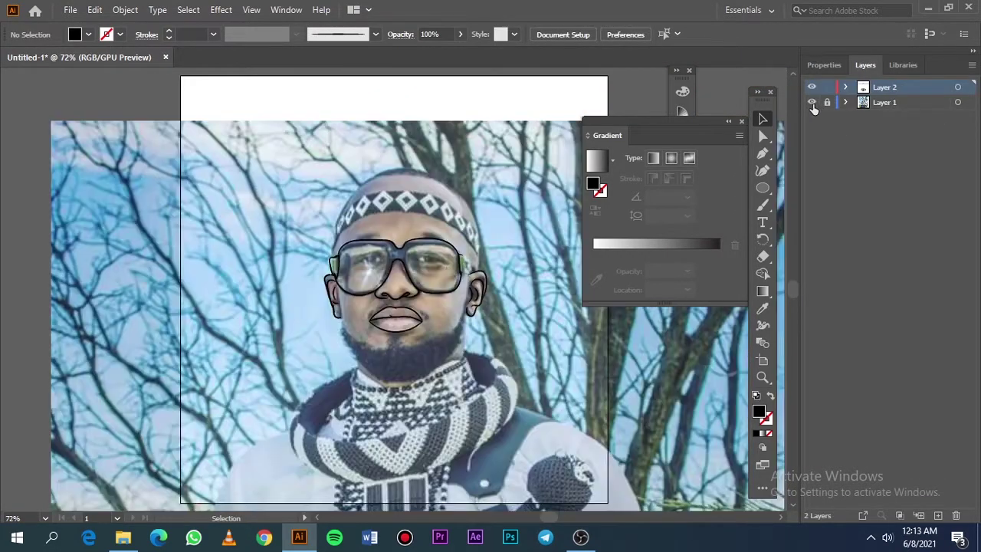
scroll(453, 270, up, 2)
scroll(473, 272, up, 3)
scroll(473, 272, right, 1)
Step: Connect the glasses arm to the ear top and draw a 0.5 pt lens reflection line
key(b)
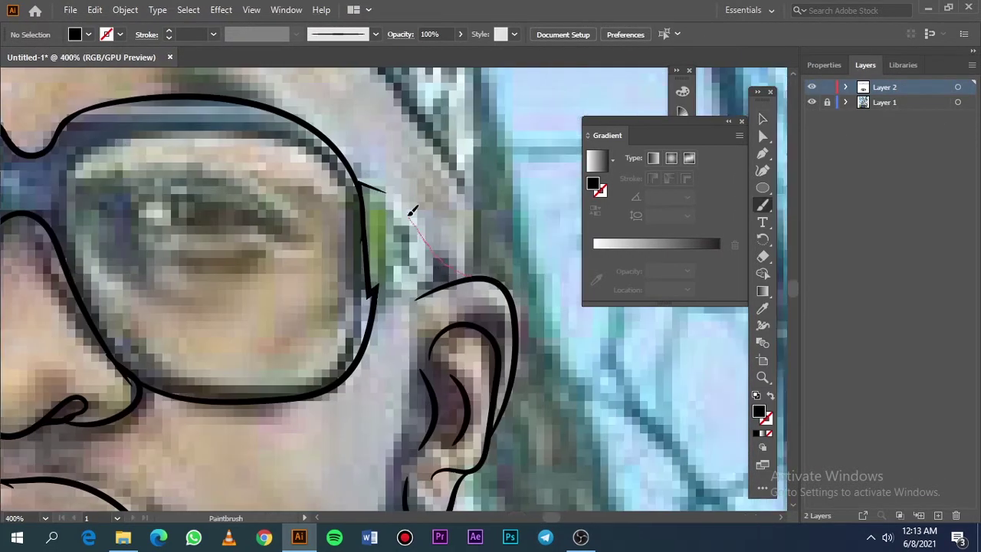
drag(412, 211, 361, 185)
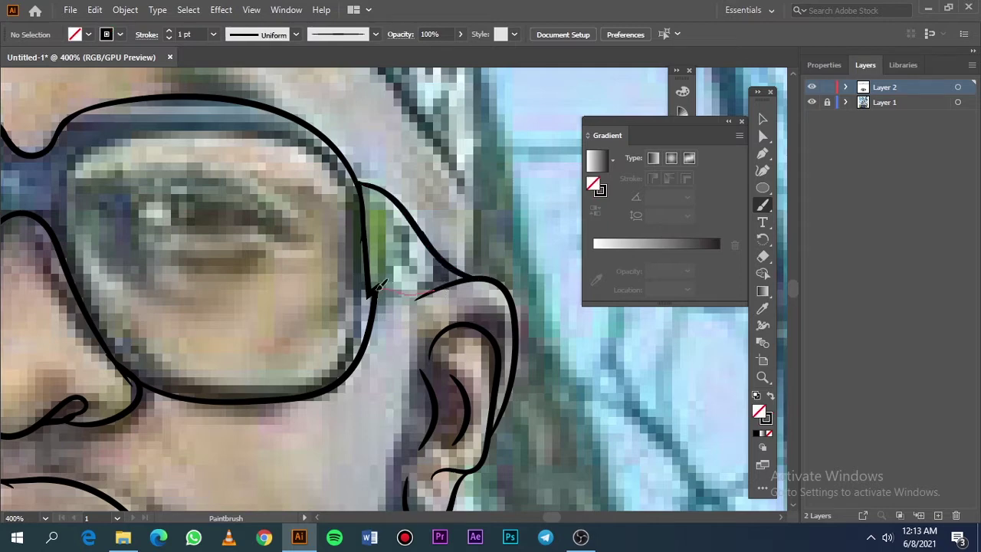
drag(371, 291, 441, 285)
click(213, 34)
click(234, 71)
scroll(394, 253, down, 10)
scroll(261, 246, up, 10)
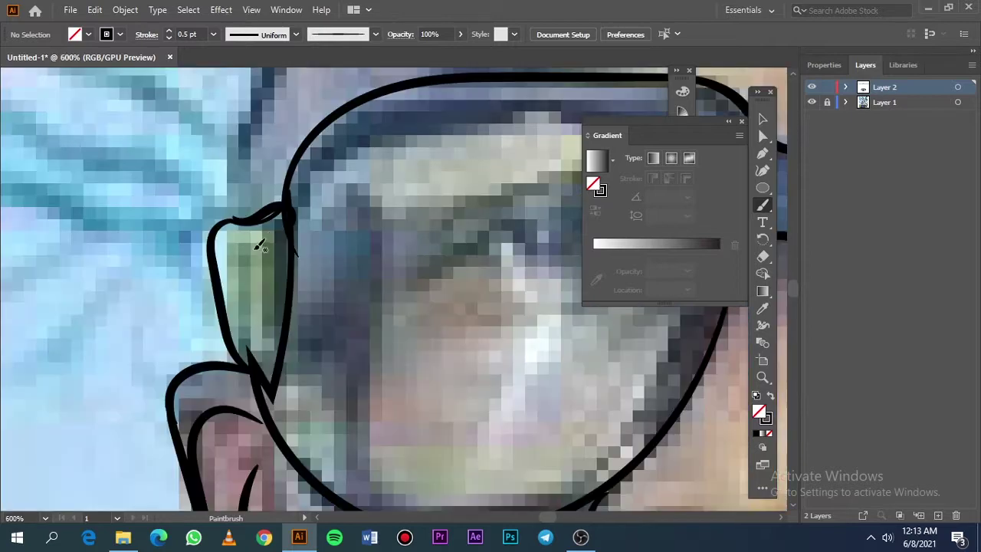
drag(259, 244, 256, 337)
Step: Stretch the thin sliver beside the frame stroke into a longer pointed tip
click(763, 118)
key(ctrl+a)
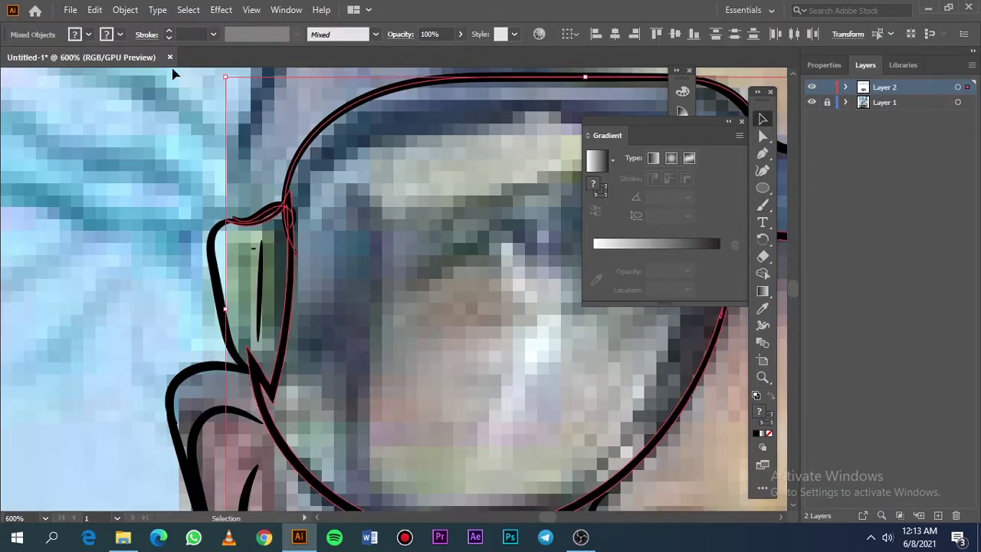
click(174, 73)
click(824, 65)
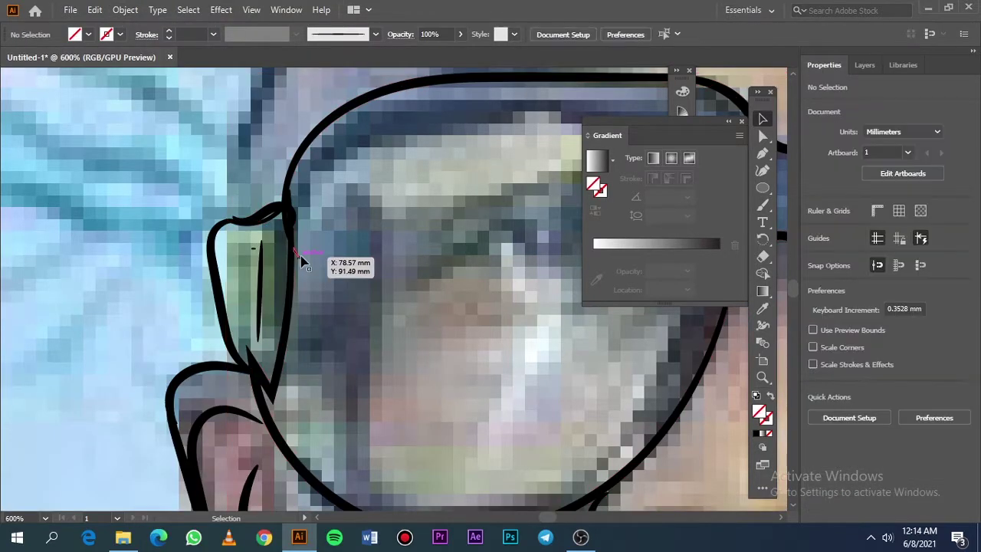
scroll(303, 263, up, 3)
double_click(310, 303)
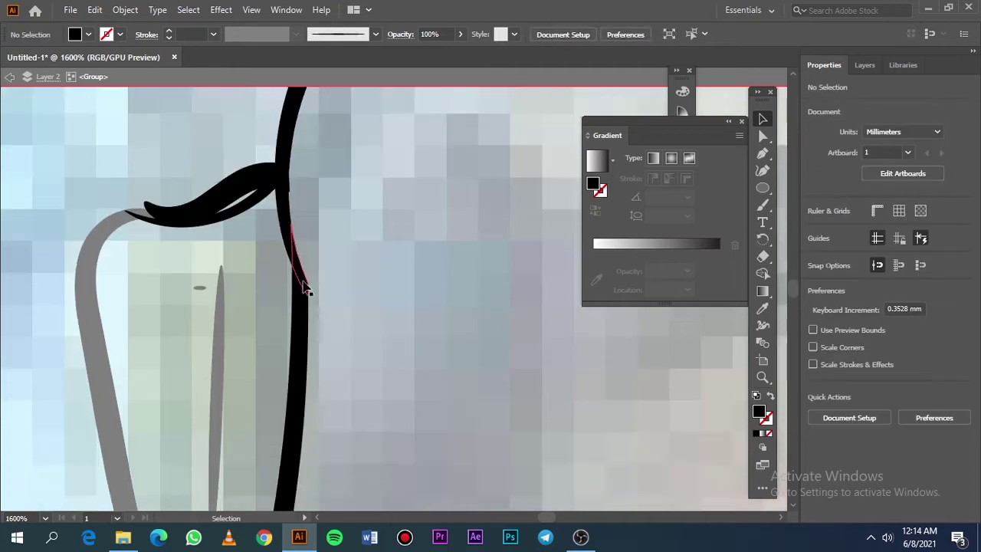
click(305, 290)
drag(322, 204, 297, 218)
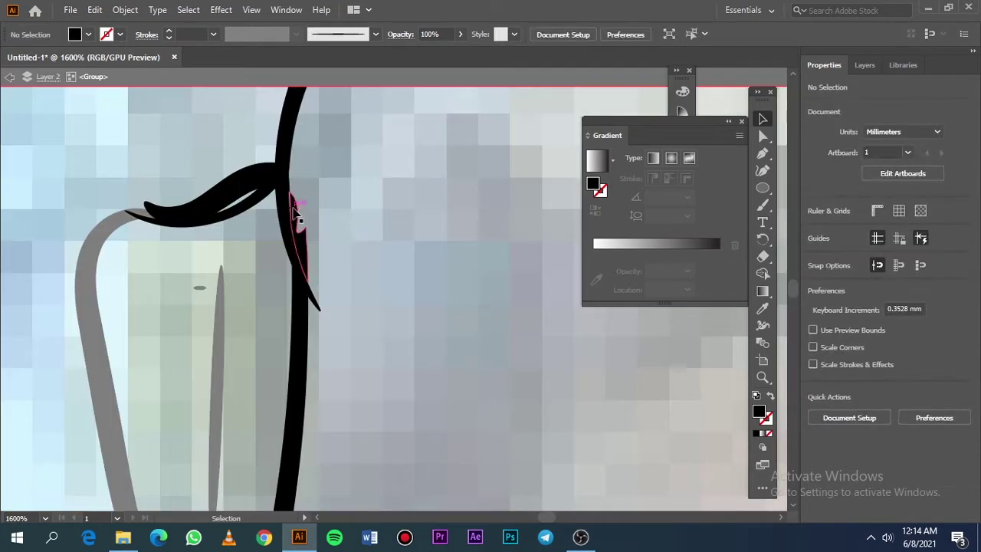
double_click(328, 292)
click(240, 248)
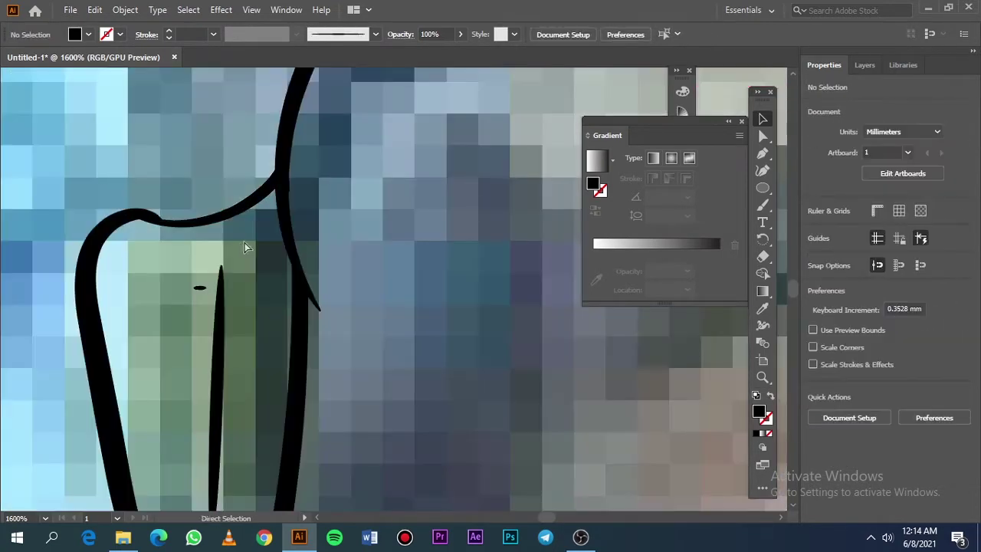
Step: Zoom out and toggle the photo layer to check the traced lines
key(ctrl+0)
click(865, 65)
click(812, 102)
Step: Swap fill and stroke, then Paintbrush along the headband's lower edge
scroll(457, 261, up, 3)
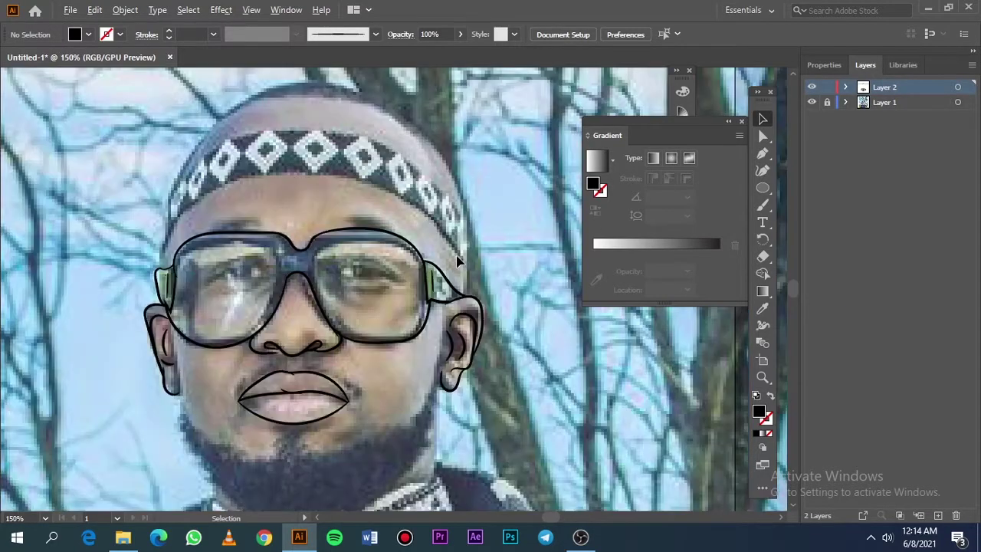
scroll(456, 262, up, 1)
key(b)
right_click(489, 311)
key(Escape)
key(shift+x)
scroll(491, 314, up, 1)
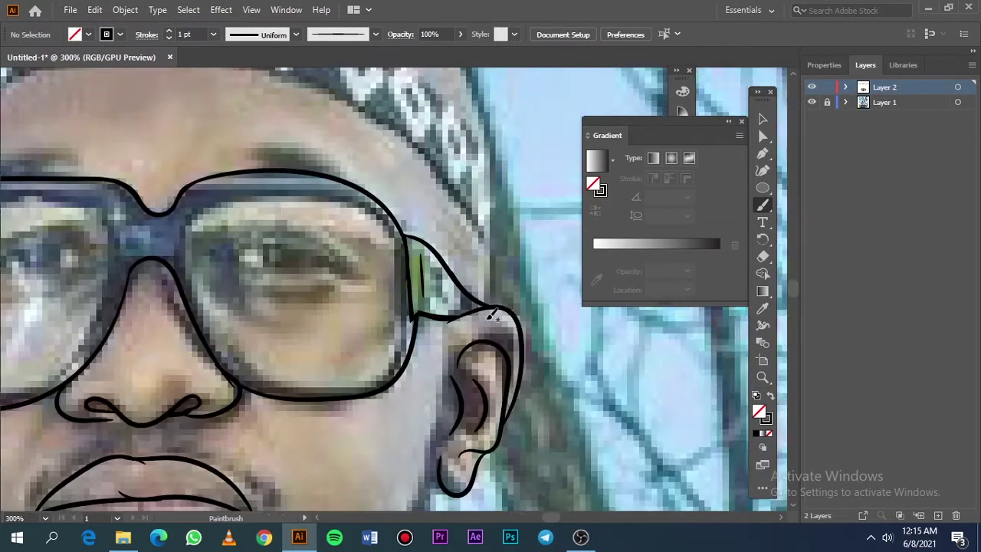
scroll(494, 315, up, 3)
scroll(494, 314, left, 3)
scroll(493, 328, left, 1)
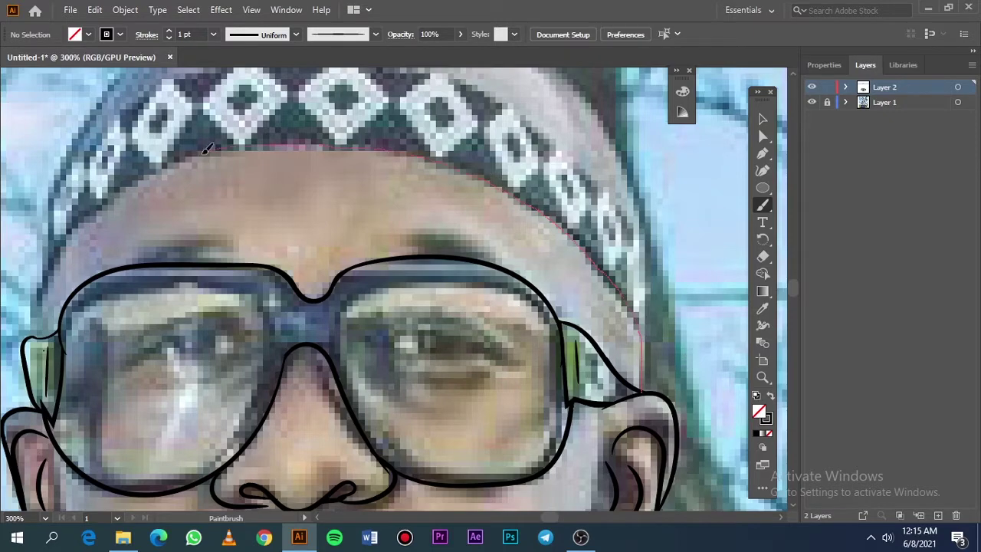
drag(36, 314, 37, 334)
Step: Add a fine brush stroke along the left contour of the face
scroll(28, 340, up, 5)
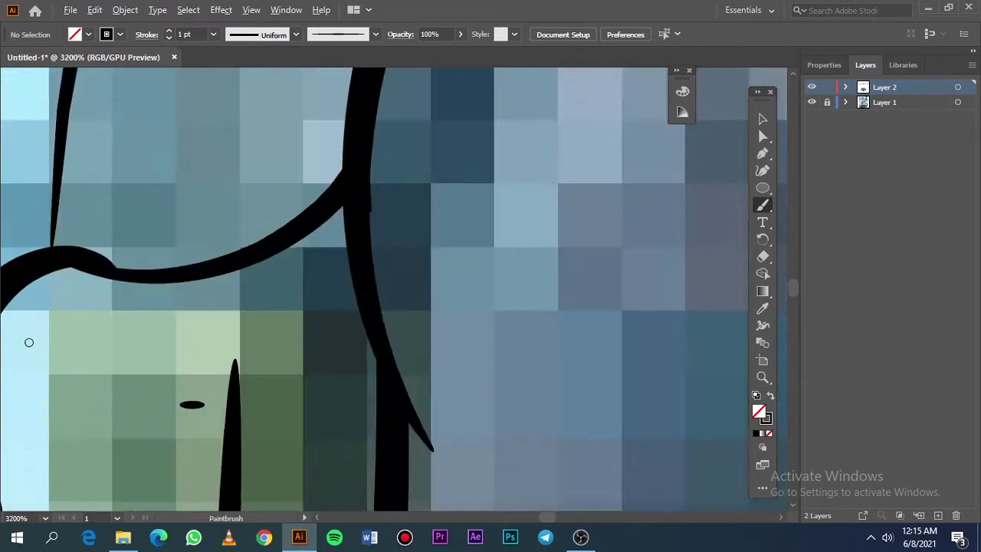
scroll(285, 416, left, 3)
key(v)
key(b)
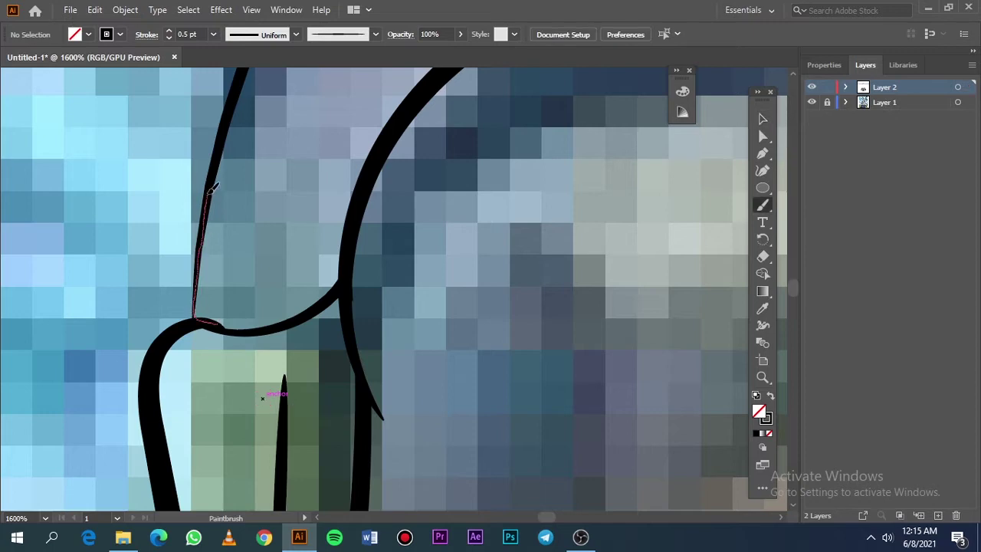
drag(222, 322, 228, 133)
scroll(245, 226, down, 2)
scroll(244, 227, up, 3)
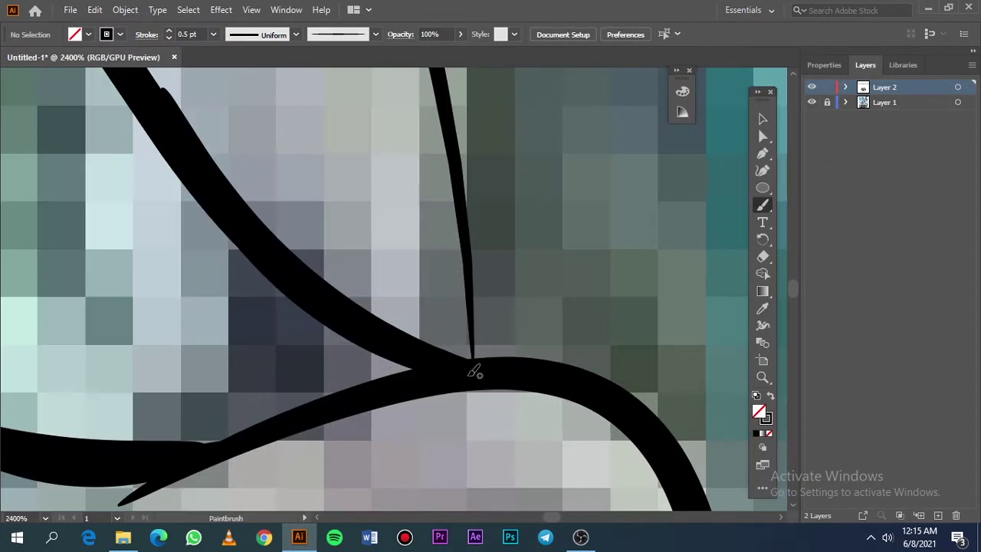
Step: Retrace the thin vertical line by the glasses arm with a 1 pt stroke
drag(473, 367, 464, 213)
key(ctrl+z)
right_click(474, 372)
right_click(475, 373)
click(213, 35)
click(230, 100)
drag(477, 295, 465, 164)
key(ctrl+z)
key(v)
key(b)
drag(470, 367, 461, 171)
key(ctrl+0)
Step: Brush along the headband's top edge and down its right side
click(812, 102)
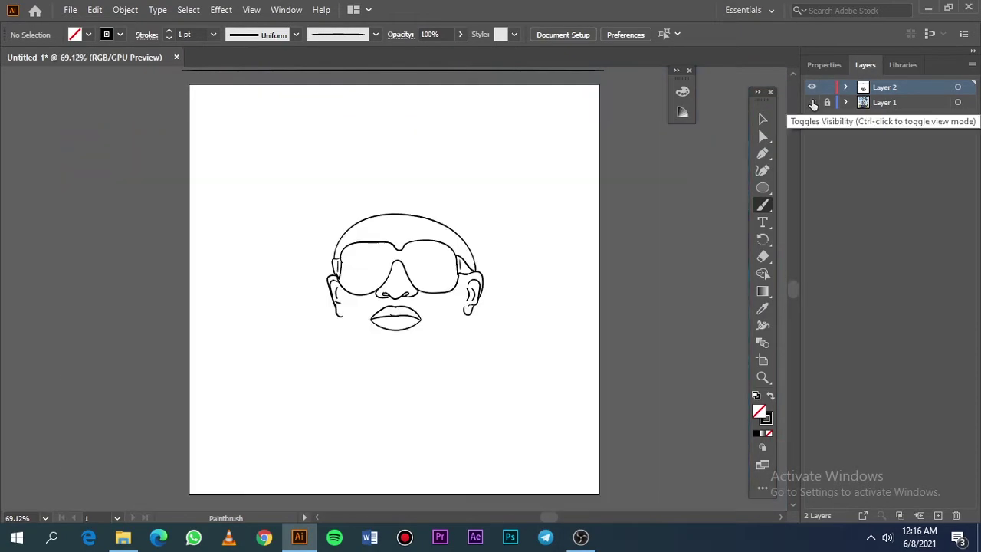
scroll(498, 252, up, 1)
scroll(498, 251, up, 2)
scroll(499, 252, up, 1)
scroll(498, 251, down, 1)
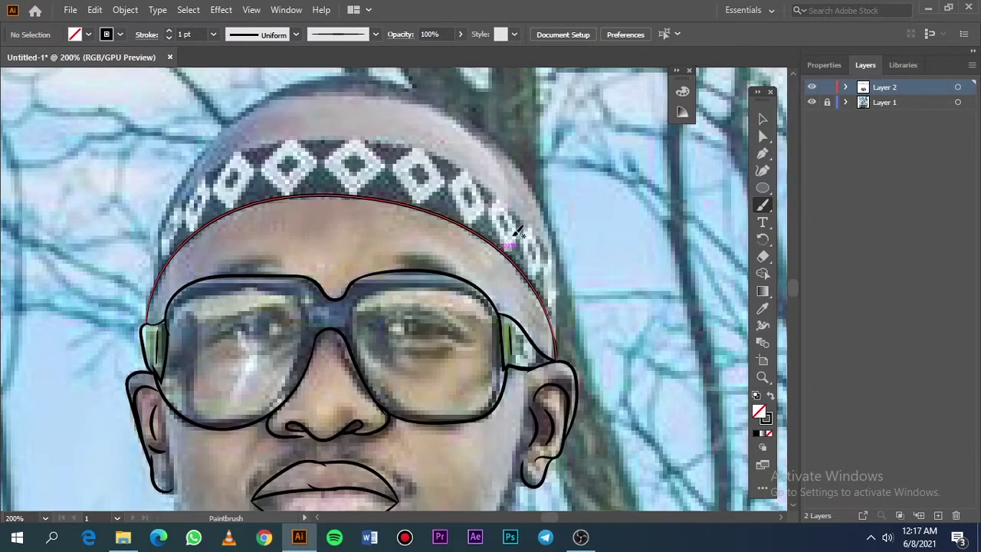
drag(534, 218, 434, 145)
drag(154, 255, 147, 307)
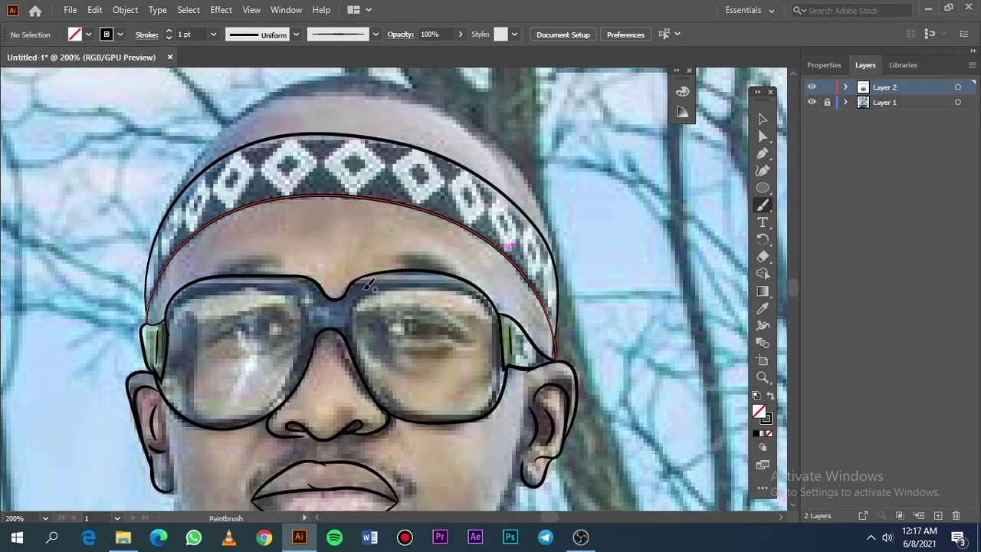
Step: Fit the artboard and toggle the layers to compare the tracing with the photo
key(ctrl+0)
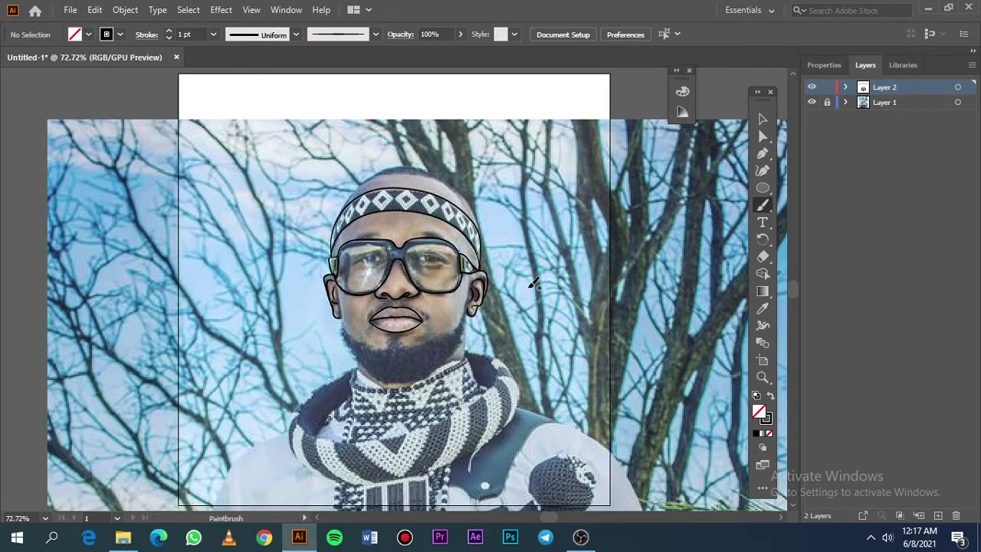
click(811, 102)
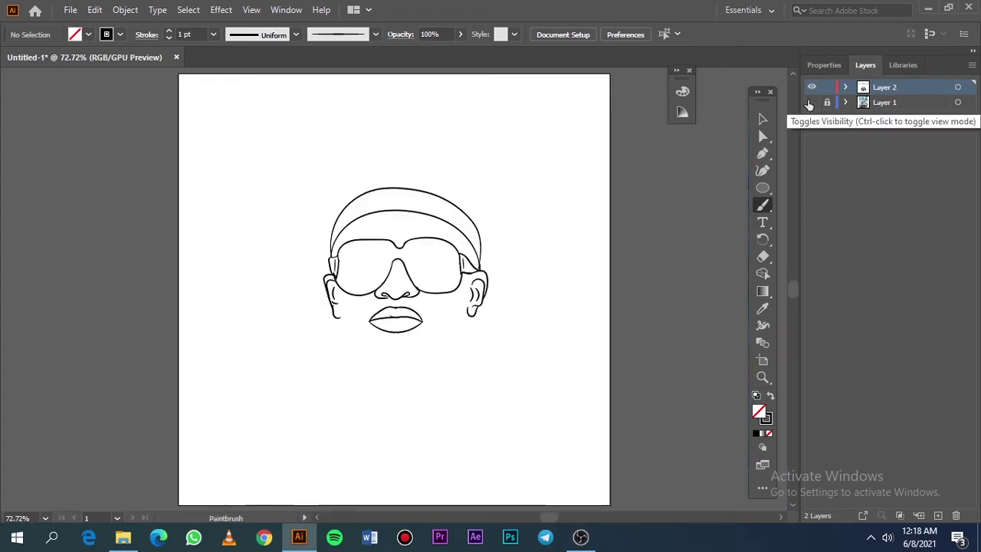
click(811, 101)
click(811, 102)
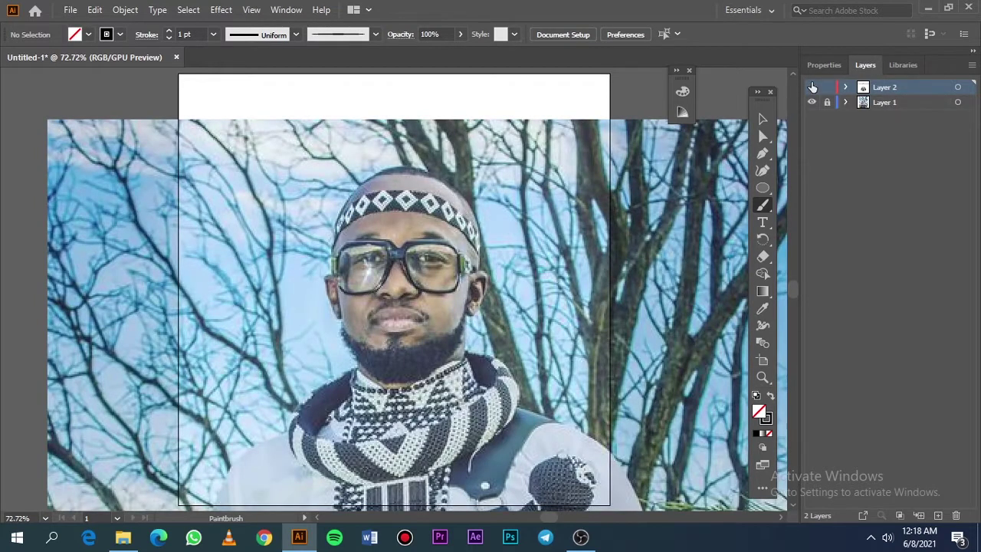
Step: Outline the first two headband diamonds at the left end, with an inner diamond
click(811, 87)
click(811, 102)
scroll(478, 217, up, 2)
scroll(478, 217, up, 1)
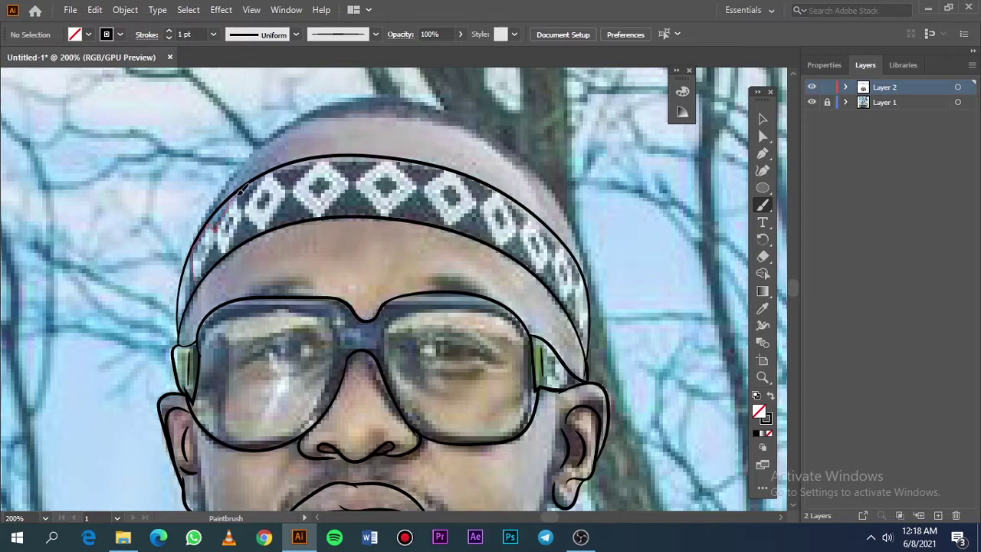
drag(201, 273, 209, 248)
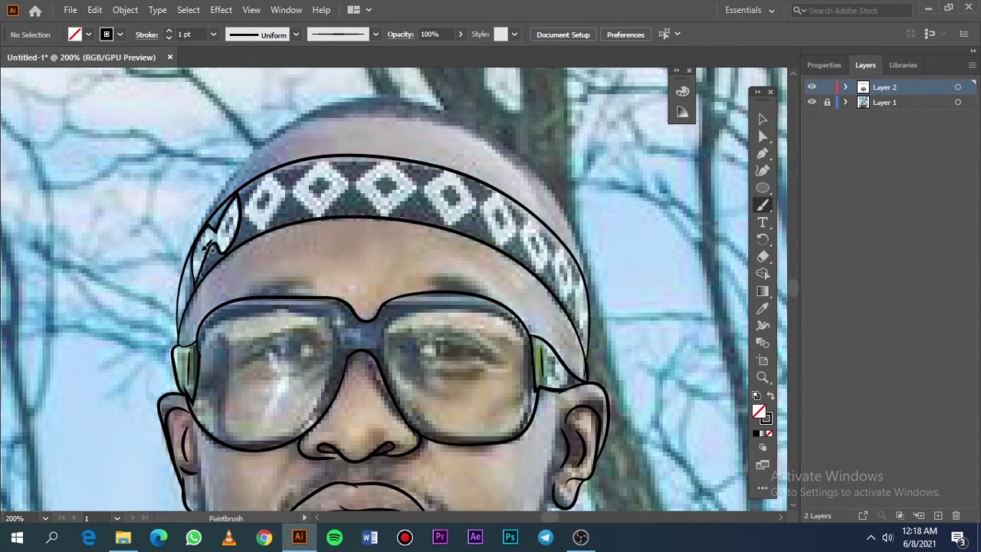
scroll(234, 228, up, 4)
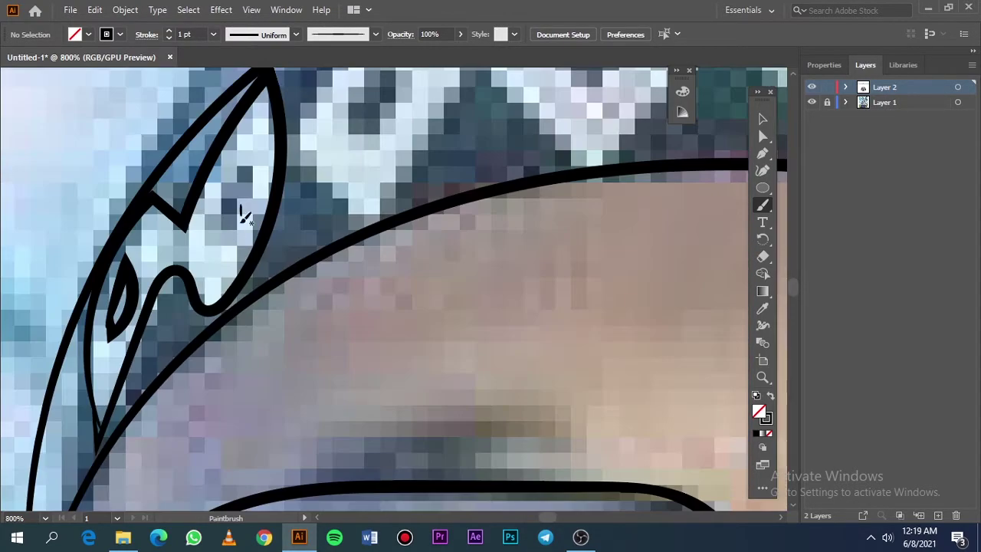
scroll(230, 218, down, 2)
scroll(229, 219, down, 3)
scroll(303, 138, up, 4)
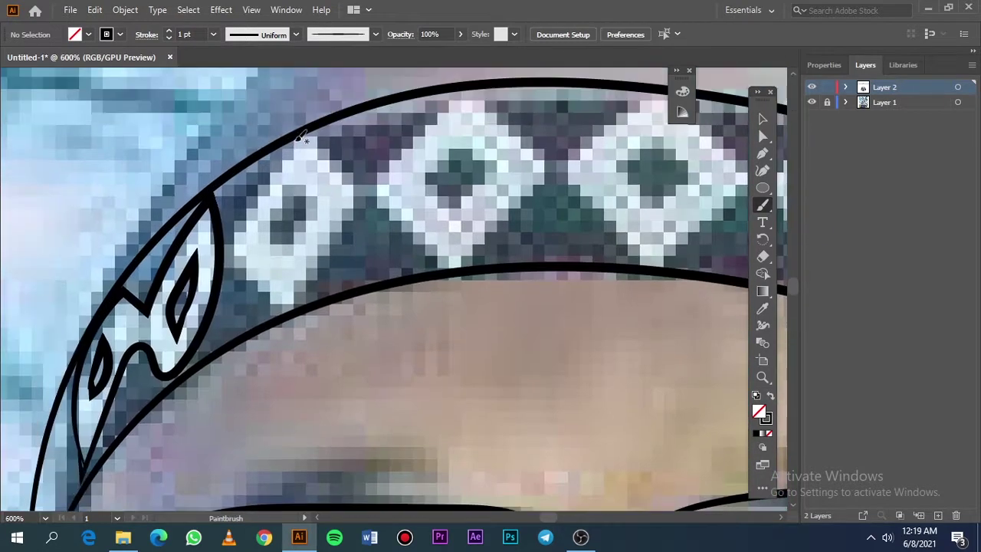
drag(236, 237, 299, 311)
drag(366, 187, 306, 137)
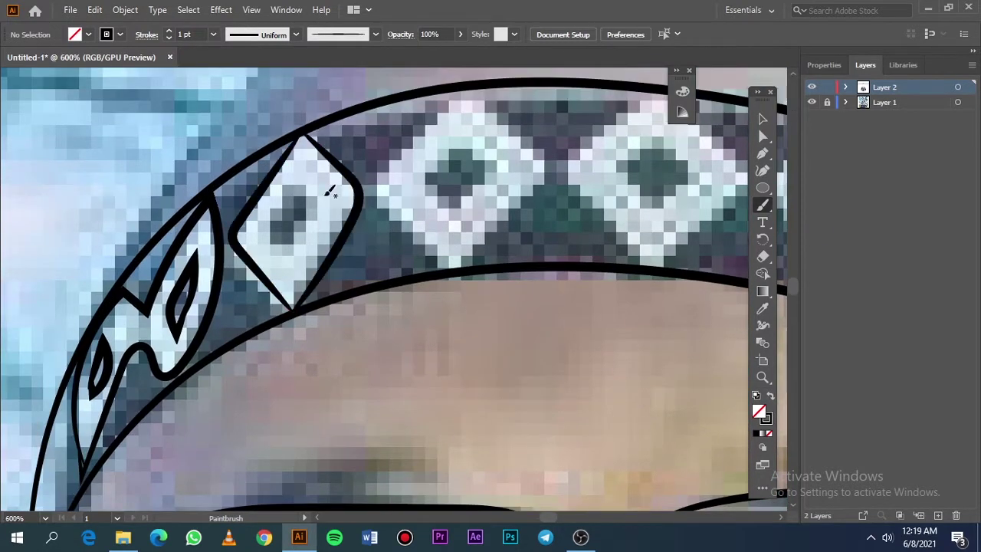
drag(299, 179, 295, 183)
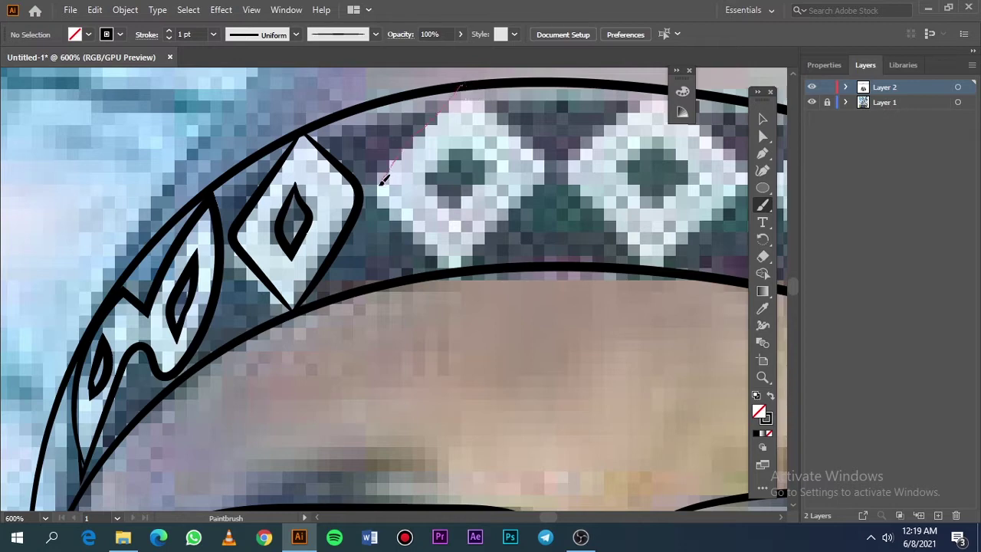
Step: Trace the next diamonds along the band with their inner shapes
drag(454, 270, 537, 181)
drag(476, 92, 460, 91)
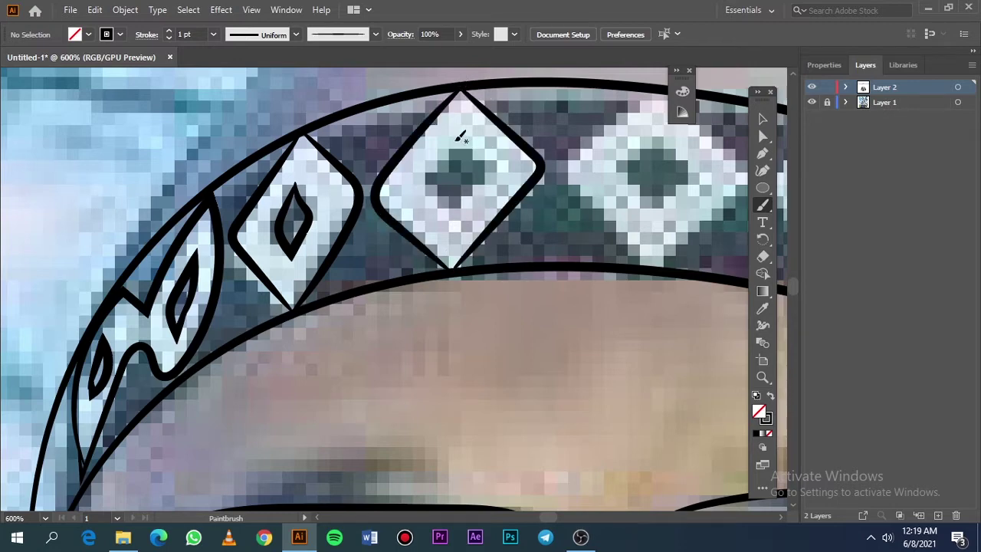
drag(472, 150, 454, 141)
mouse_move(659, 88)
mouse_down()
mouse_move(345, 124)
mouse_move(345, 297)
mouse_move(427, 229)
mouse_up()
drag(363, 132, 354, 128)
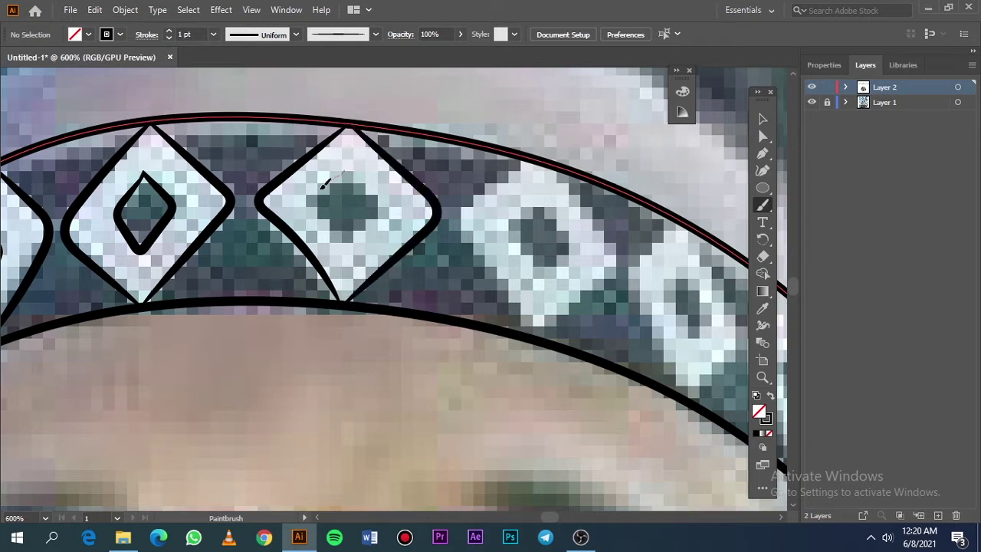
drag(357, 172, 349, 171)
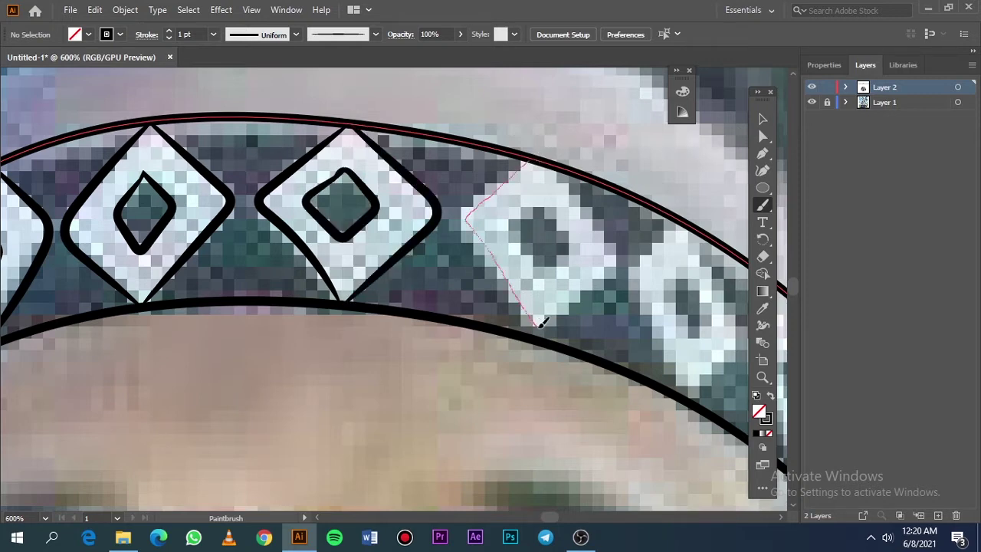
drag(542, 160, 541, 161)
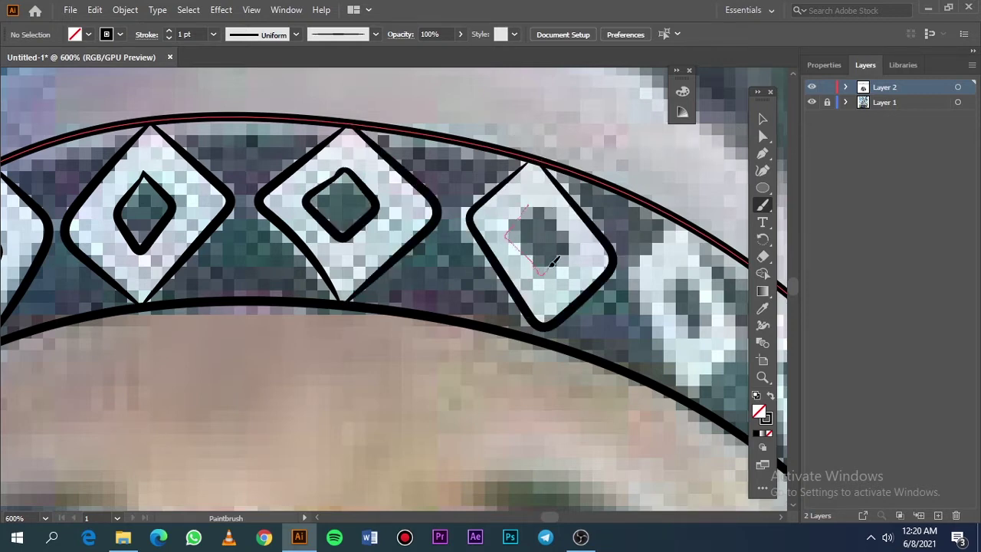
mouse_move(553, 262)
mouse_down()
mouse_move(529, 208)
mouse_move(271, 154)
mouse_up()
Step: Continue outlining diamonds and inner marks down the band's right side
drag(426, 117, 375, 163)
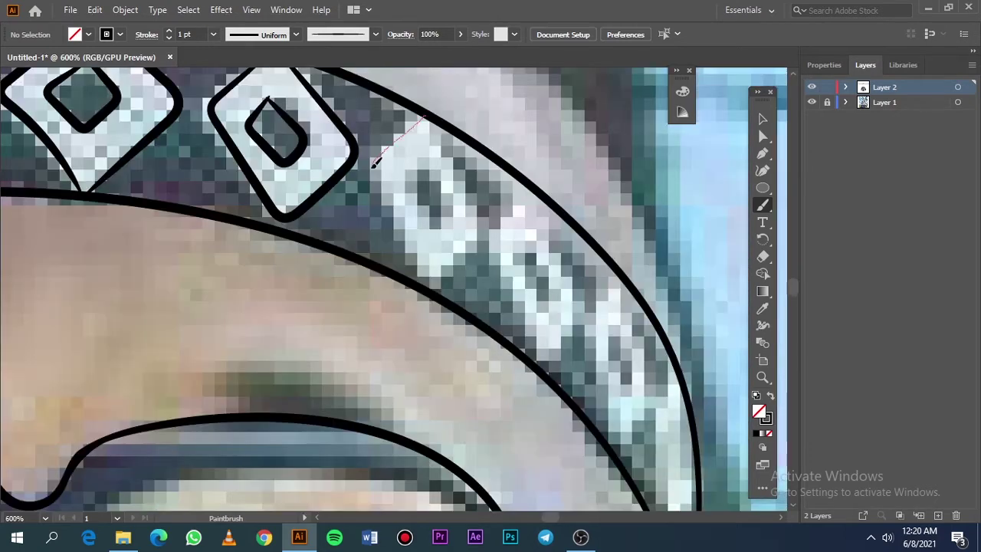
drag(430, 112, 426, 117)
mouse_move(419, 156)
mouse_down()
mouse_move(411, 197)
mouse_move(420, 157)
mouse_up()
drag(527, 200, 491, 239)
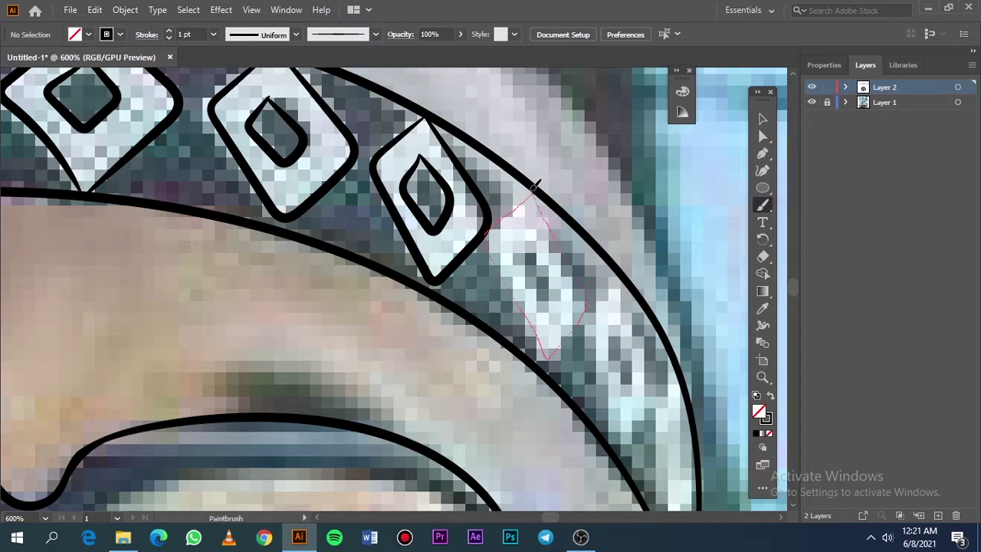
drag(537, 183, 535, 187)
drag(520, 244, 536, 289)
drag(540, 253, 540, 255)
Step: Trace the last small diamonds and leaf-shaped inner mark at the band's end
scroll(540, 253, down, 3)
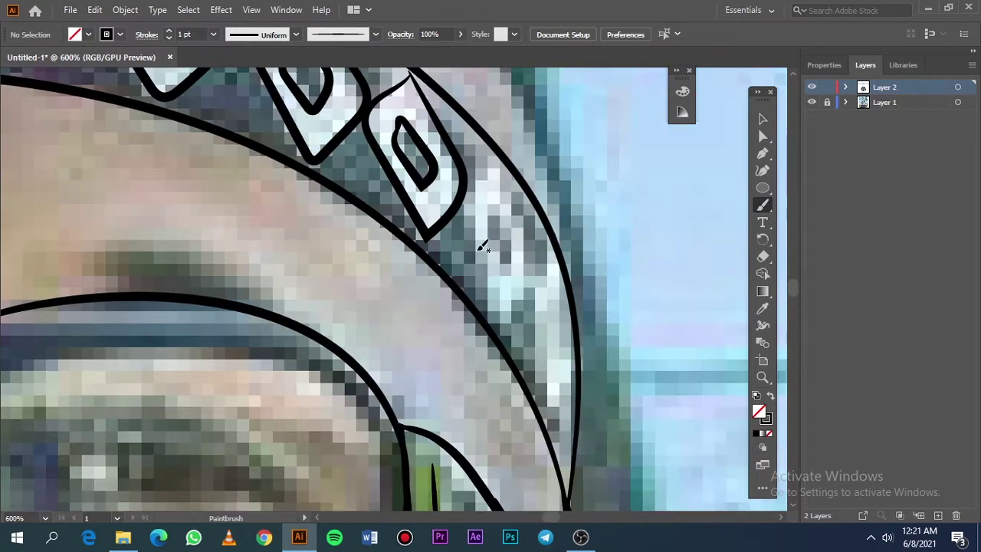
scroll(481, 241, down, 3)
scroll(481, 213, up, 3)
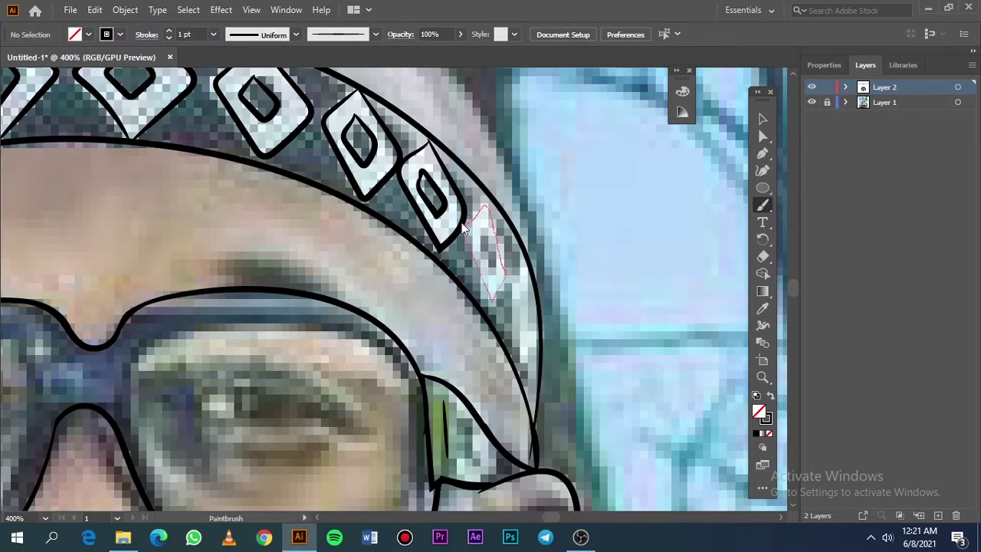
drag(464, 228, 465, 228)
drag(476, 229, 488, 265)
drag(481, 224, 481, 227)
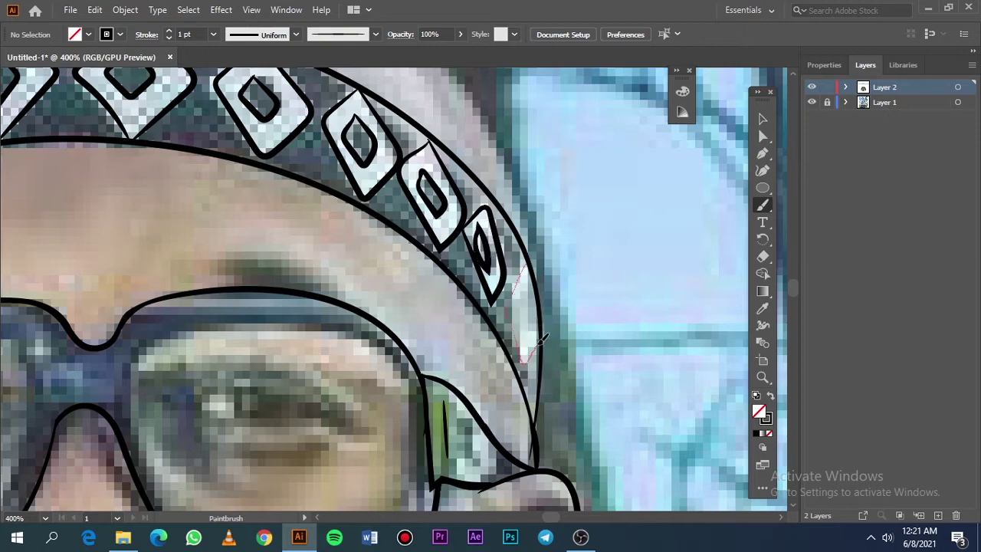
mouse_move(543, 338)
mouse_down()
mouse_move(536, 273)
mouse_move(532, 295)
mouse_up()
Step: Check the traced pattern against the photo and swap fill and stroke colours
key(ctrl+0)
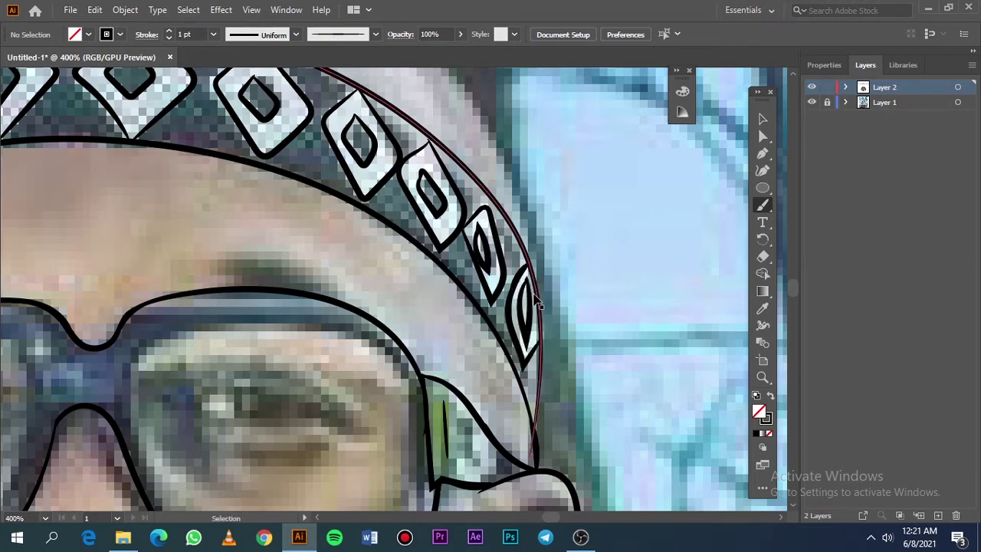
click(811, 102)
click(812, 101)
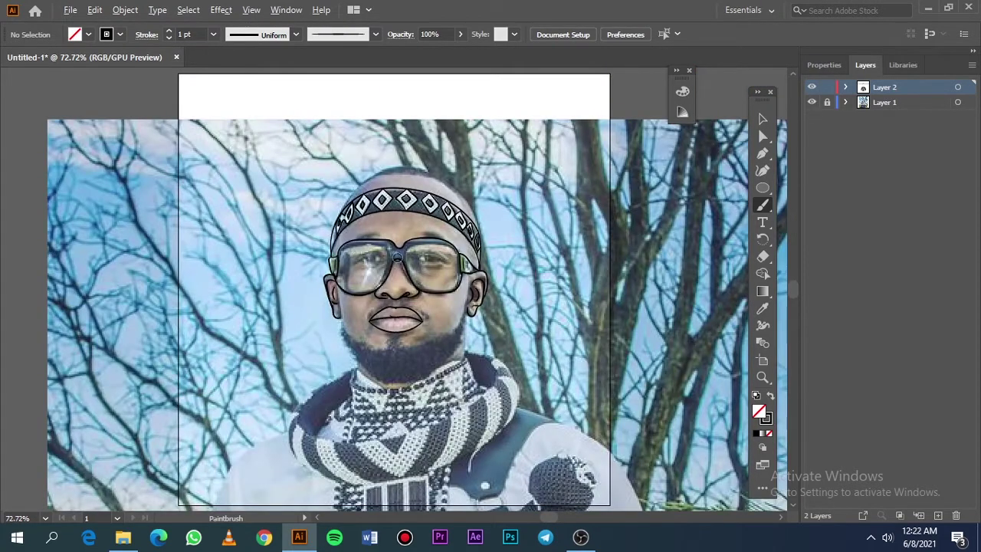
scroll(405, 253, up, 3)
click(770, 395)
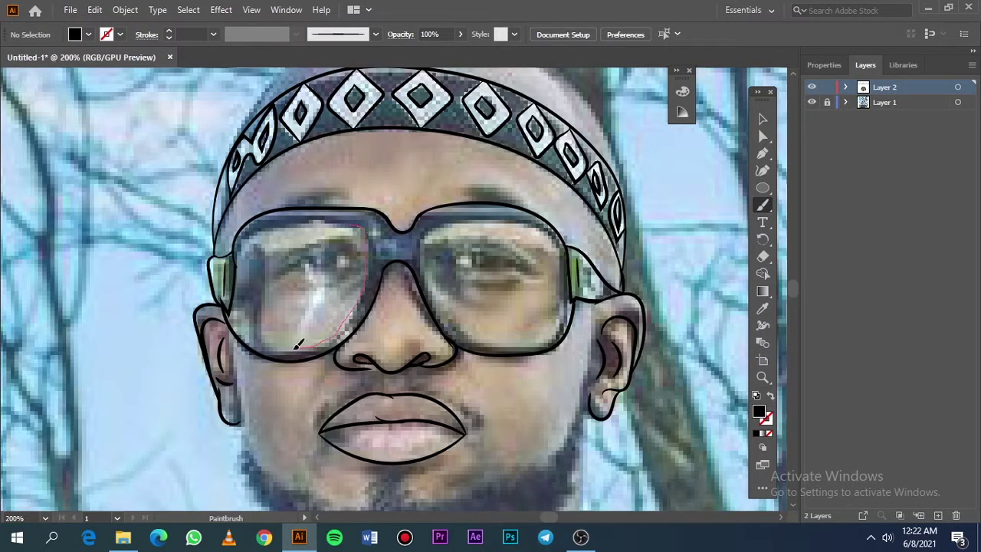
Step: Trace the inner rim and edge of the left lens
drag(326, 222, 366, 223)
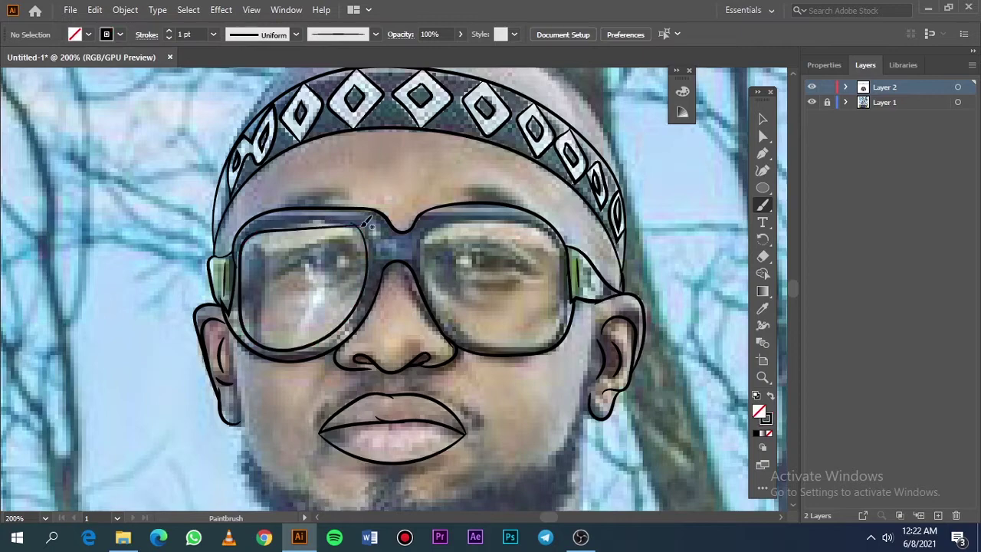
scroll(350, 232, up, 5)
mouse_move(450, 315)
mouse_down()
mouse_move(432, 245)
mouse_move(338, 175)
mouse_up()
drag(192, 182, 145, 192)
key(ctrl+0)
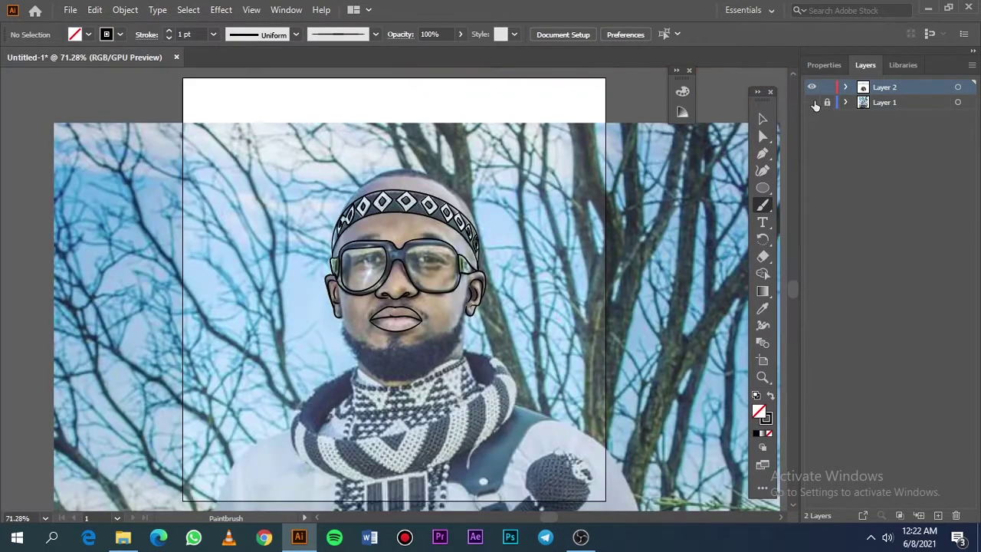
scroll(423, 244, up, 3)
scroll(424, 244, up, 1)
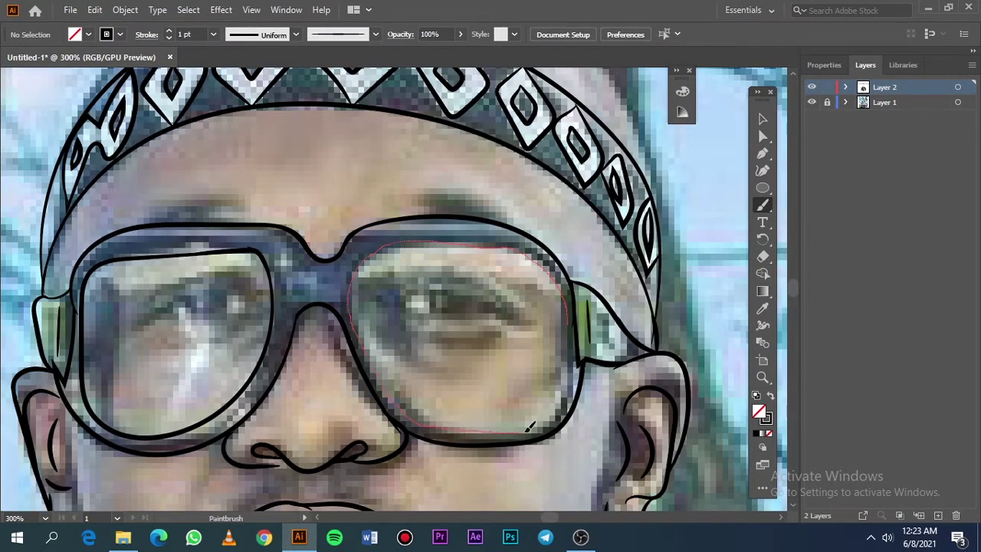
Step: Outline the inner rim of the right lens
drag(569, 287, 570, 307)
scroll(570, 307, up, 3)
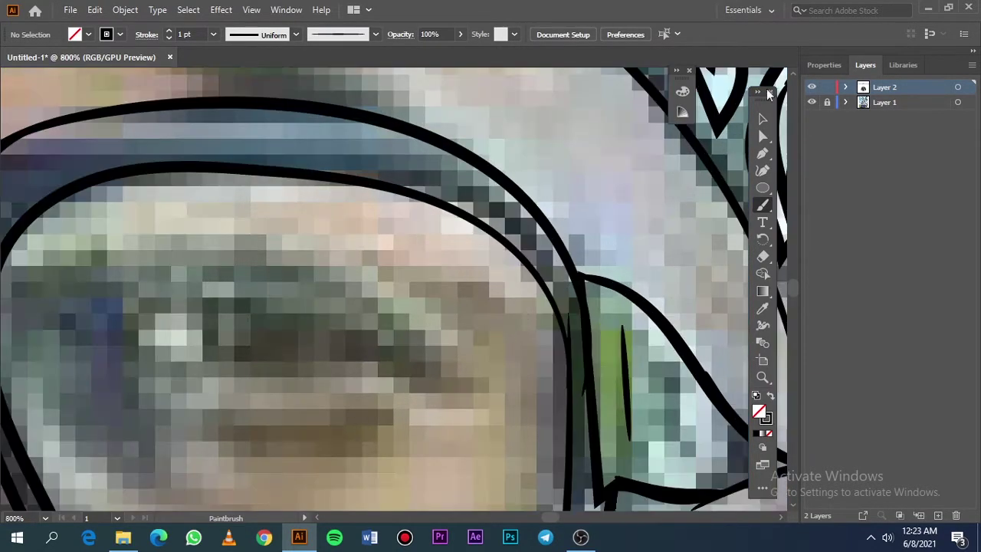
key(v)
key(b)
Step: Draw a short line on the right temple arm and check it against the photo
drag(568, 459, 571, 401)
drag(564, 304, 568, 295)
key(ctrl+0)
click(811, 102)
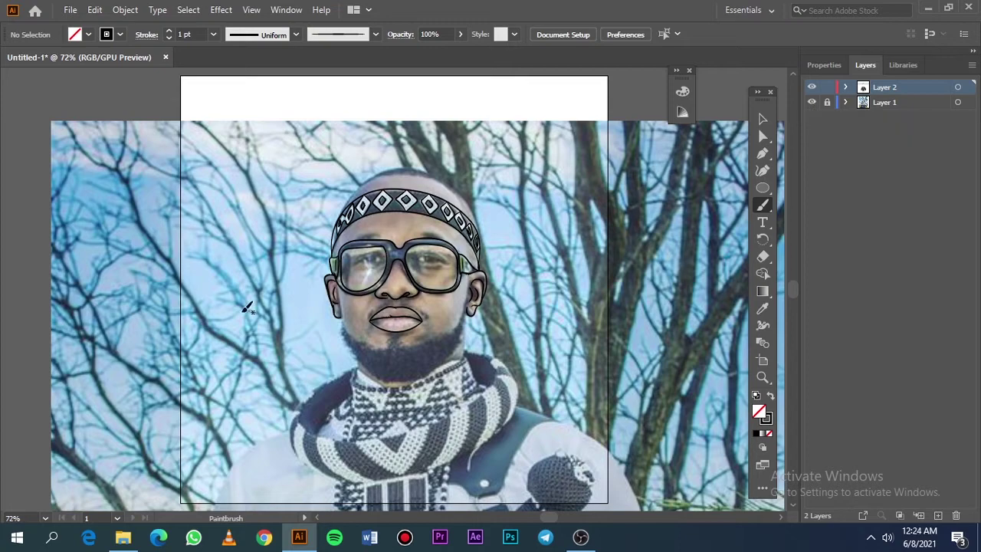
scroll(370, 256, up, 2)
scroll(365, 263, up, 1)
scroll(552, 270, up, 1)
Step: Trace the right eye's upper and lower eyelids and iris arcs
scroll(552, 270, down, 1)
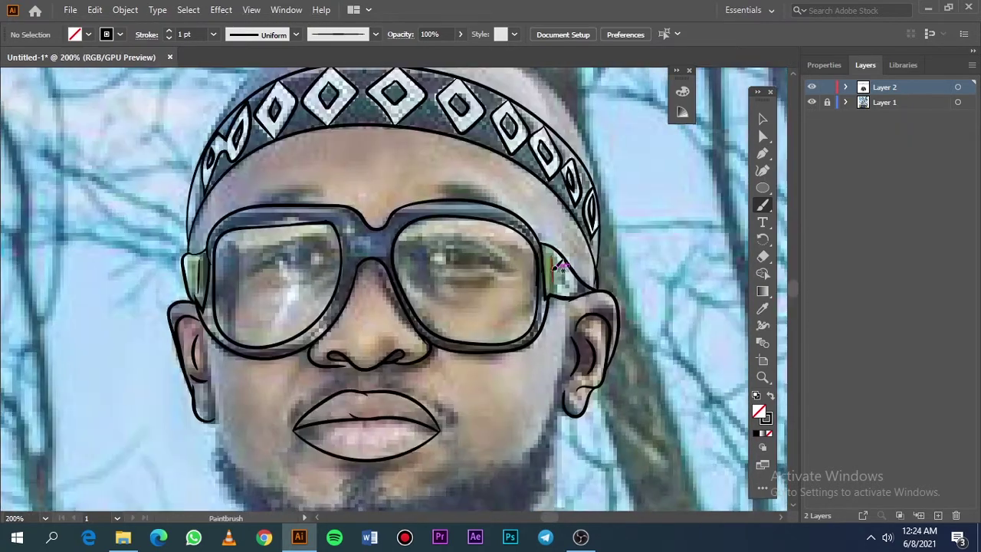
mouse_move(480, 246)
mouse_down()
mouse_move(424, 258)
mouse_move(444, 261)
mouse_up()
drag(503, 265, 507, 265)
scroll(443, 258, up, 3)
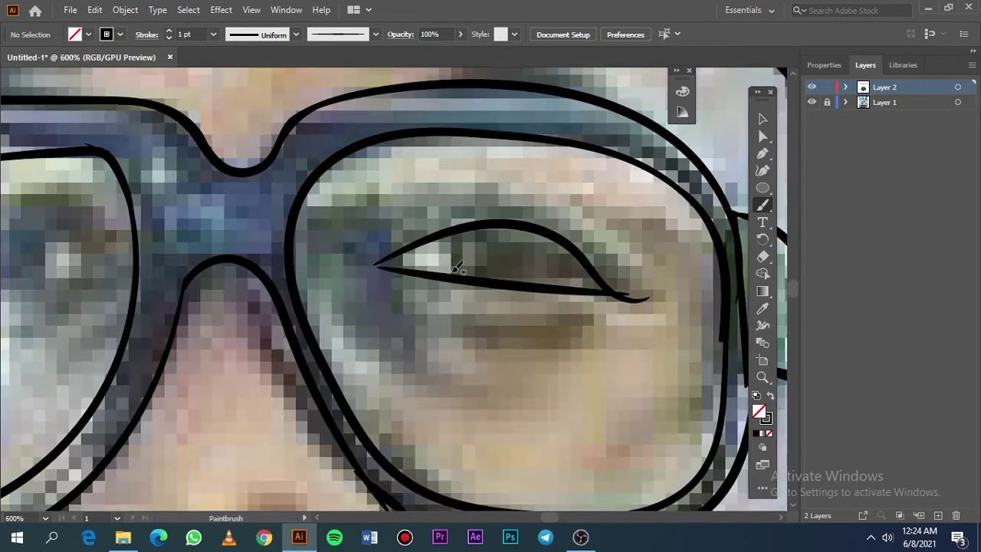
drag(446, 236, 452, 278)
mouse_move(570, 285)
mouse_down()
mouse_move(574, 253)
mouse_move(655, 292)
mouse_up()
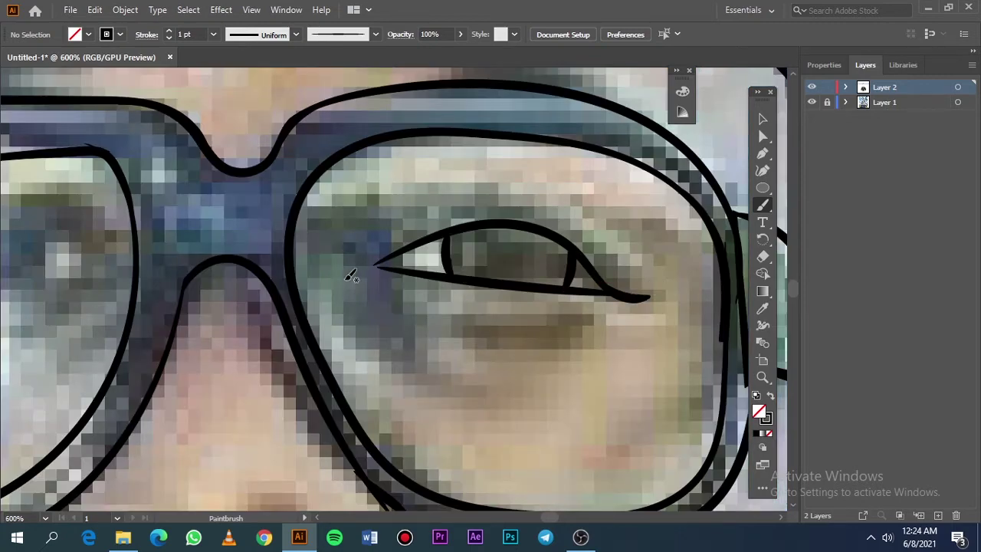
scroll(353, 277, down, 3)
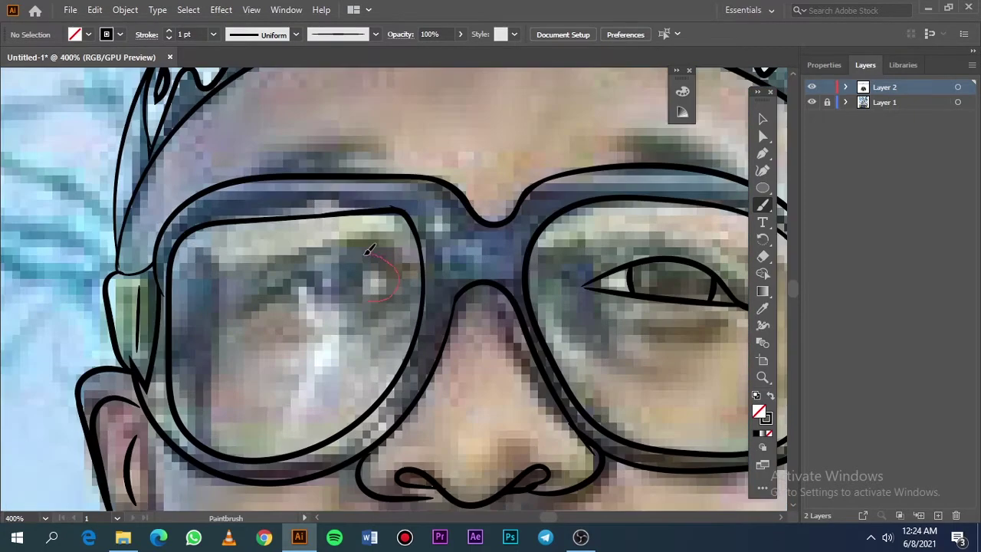
Step: Trace the left eye's upper eyelid, lower lid and iris curve, redrawing the lids
drag(369, 249, 237, 318)
drag(387, 299, 260, 304)
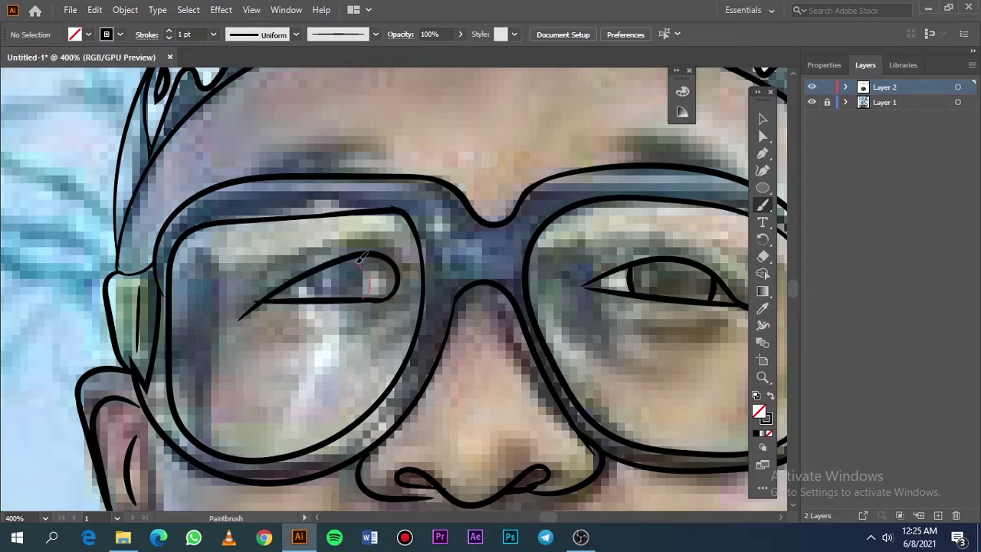
drag(359, 259, 366, 297)
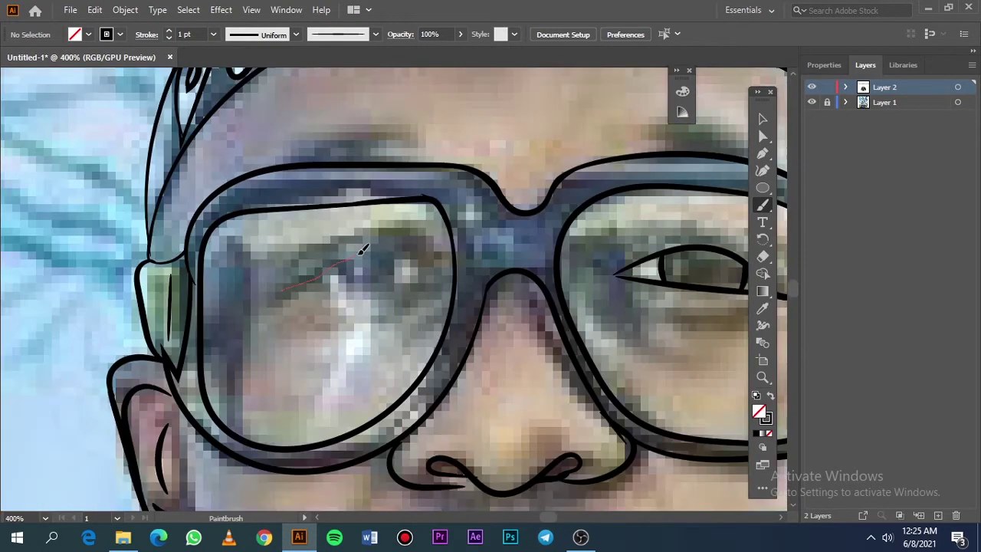
drag(284, 291, 448, 280)
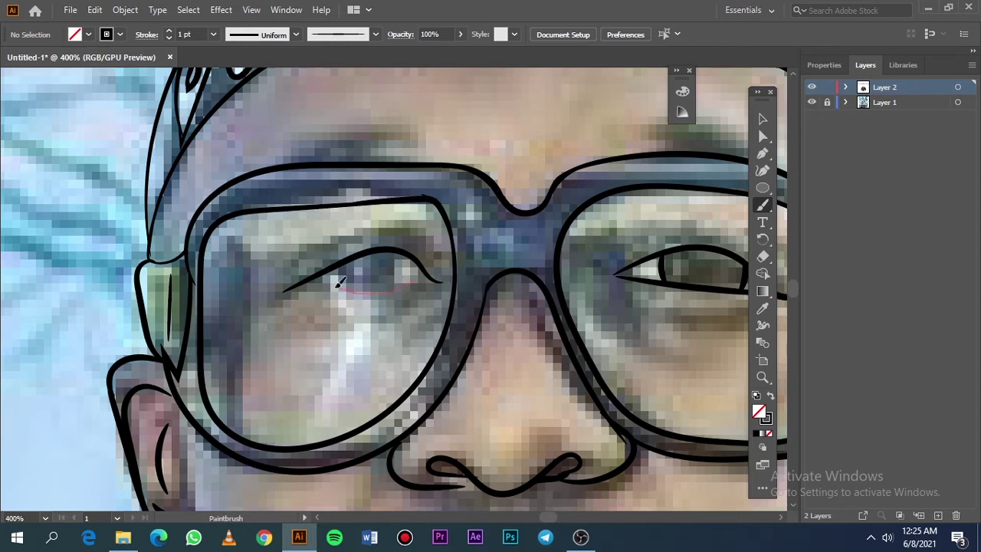
mouse_move(337, 284)
mouse_down()
mouse_move(285, 291)
mouse_move(402, 288)
mouse_up()
Step: With the Pencil and black fill, no stroke, draw a band along the left lens edge
key(n)
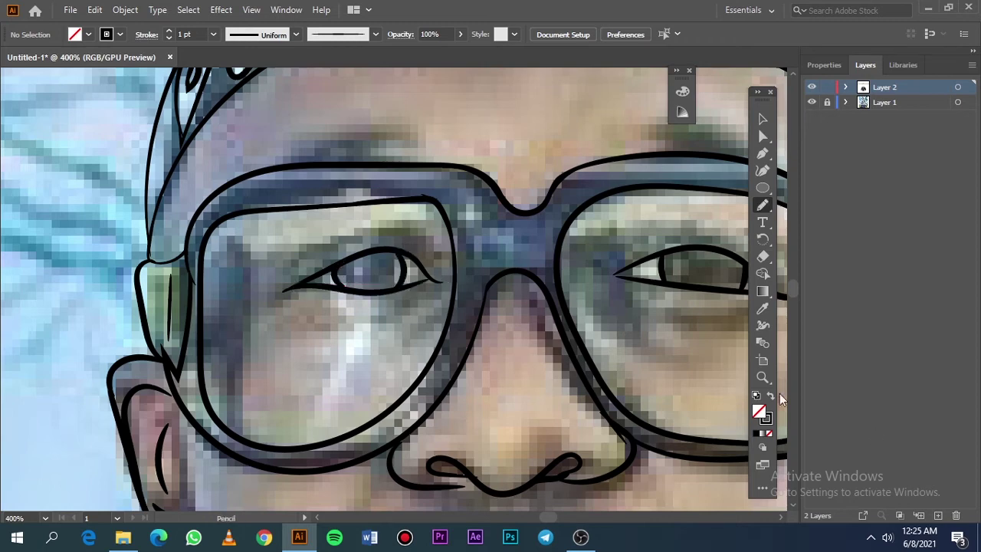
click(771, 395)
drag(244, 437, 208, 356)
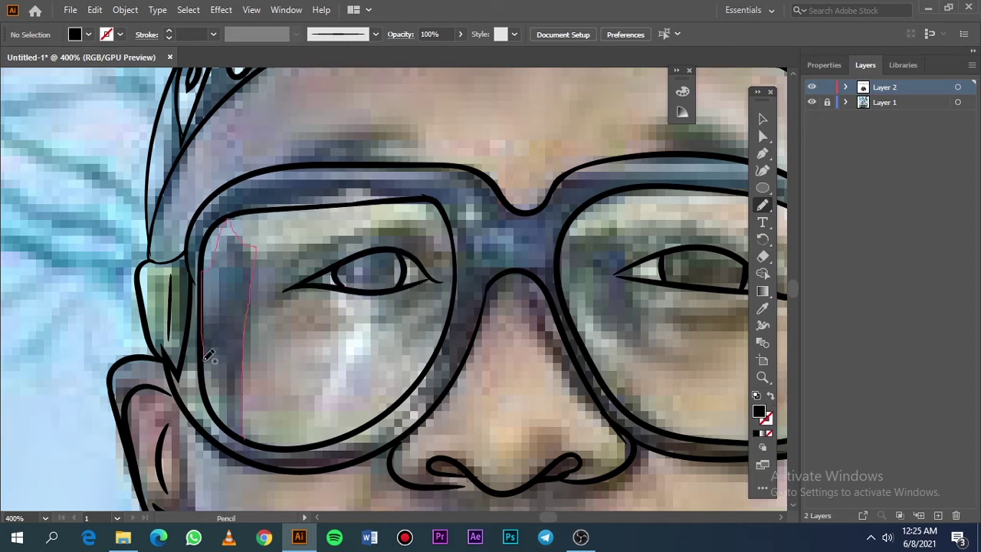
drag(235, 429, 235, 431)
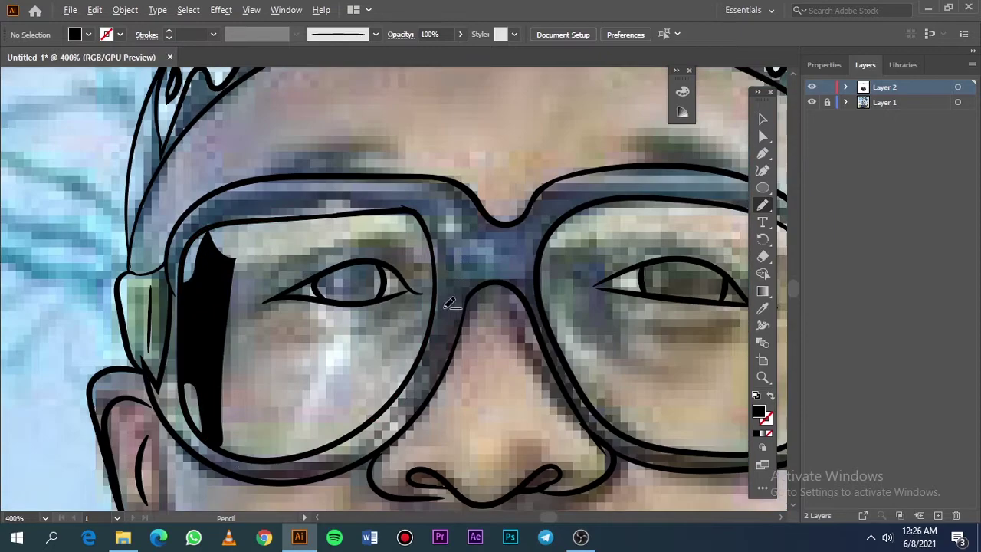
key(ctrl+1)
Step: Compare with the photo, discard a stray stroke, and draw a black shadow shape beside the eye
click(811, 88)
scroll(420, 315, up, 4)
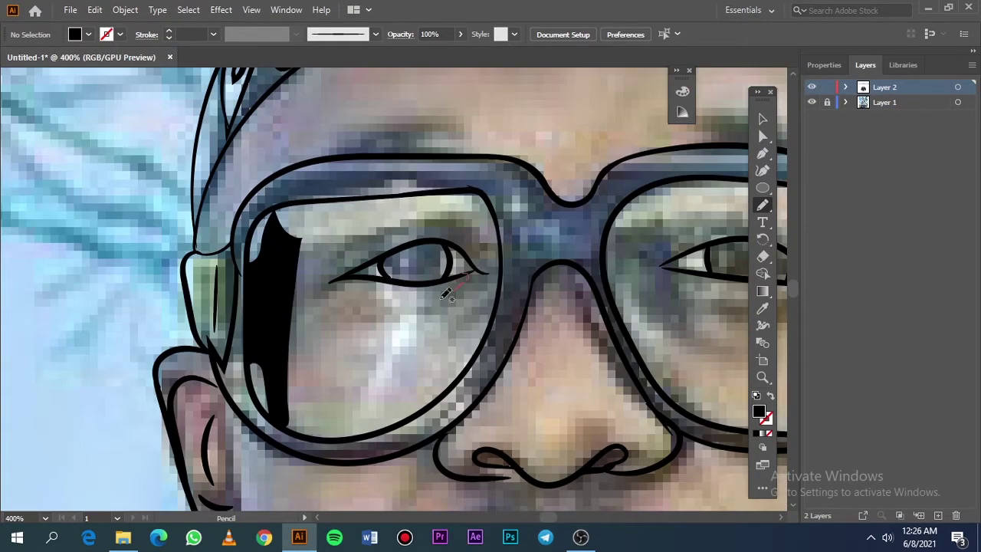
scroll(486, 266, down, 2)
scroll(487, 267, down, 3)
click(812, 102)
scroll(369, 247, up, 4)
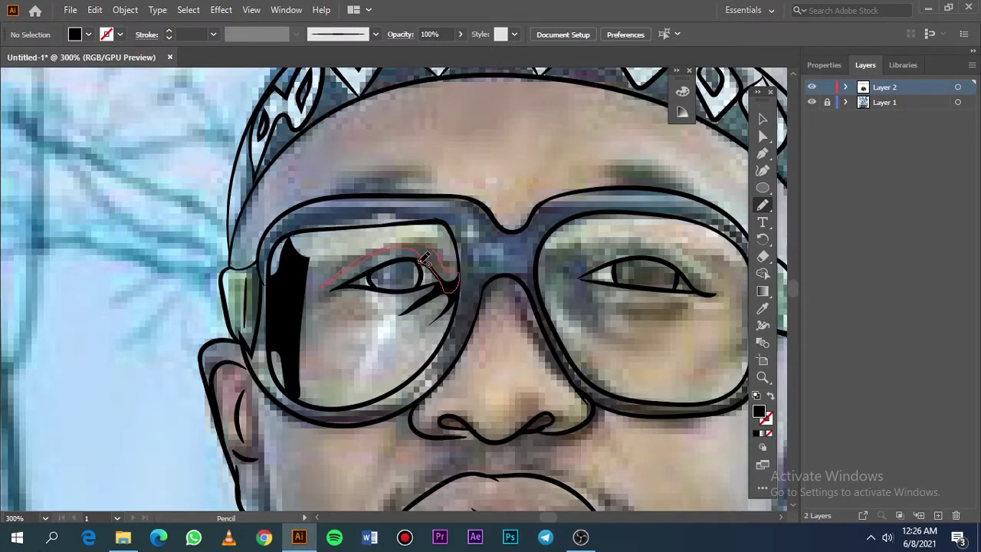
key(ctrl+z)
scroll(515, 327, right, 3)
mouse_move(432, 385)
mouse_down()
mouse_move(354, 286)
mouse_move(458, 414)
mouse_up()
key(ctrl+0)
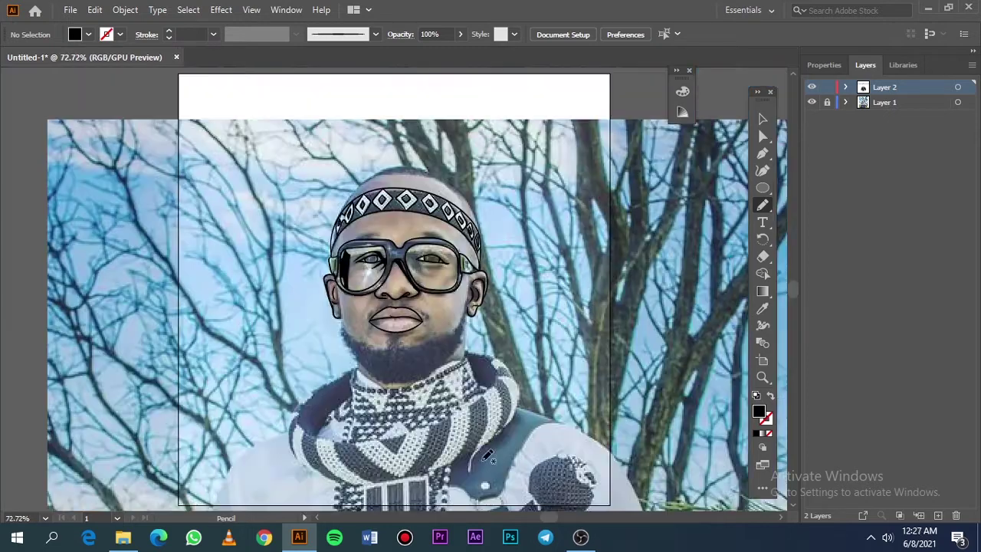
Step: Draw a closed black shape around the right eye and compare with the photo
click(811, 102)
scroll(441, 260, up, 1)
scroll(441, 260, up, 3)
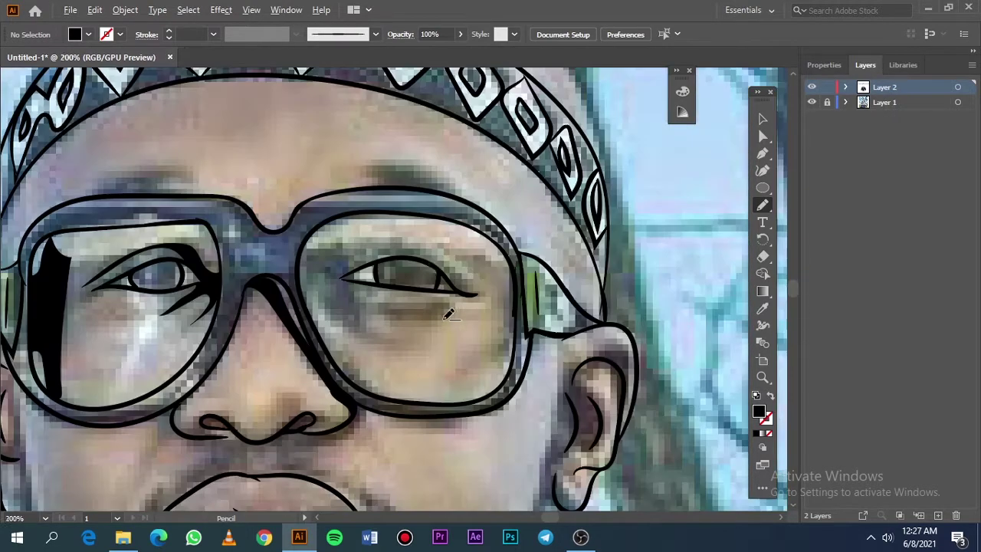
drag(336, 242, 303, 279)
drag(372, 283, 423, 259)
key(ctrl+0)
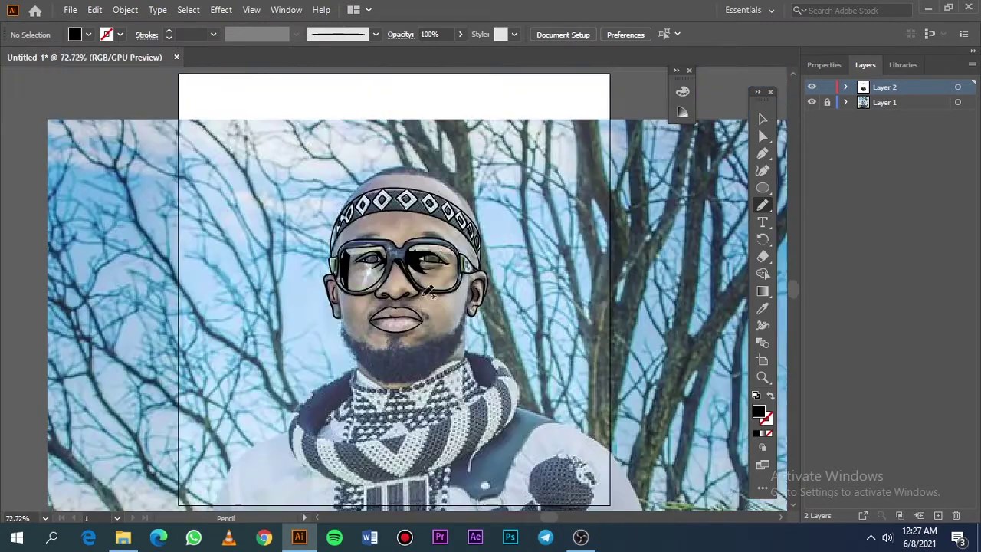
click(811, 102)
scroll(429, 260, up, 10)
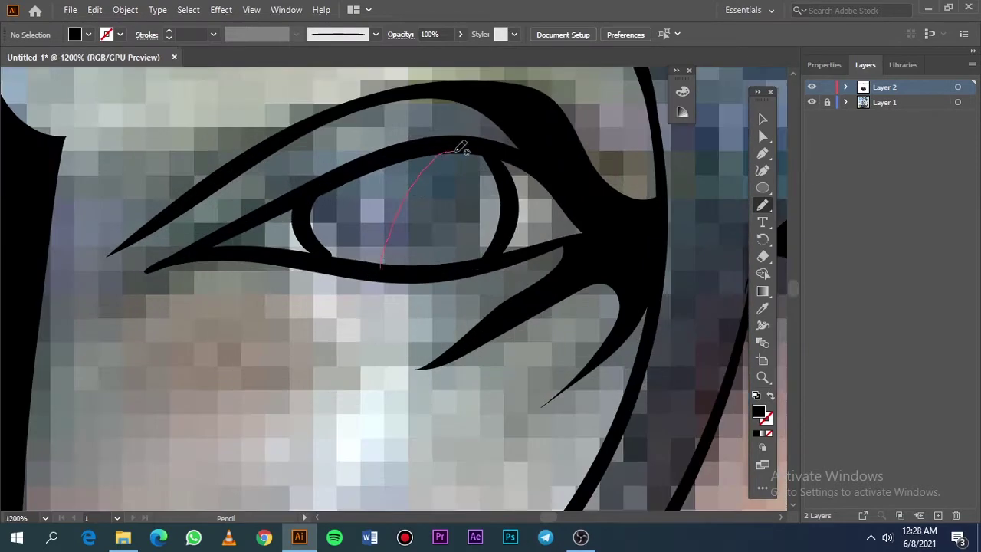
Step: Fill both pupils with solid black Pencil shapes
drag(381, 268, 460, 267)
drag(448, 194, 412, 258)
scroll(412, 257, down, 2)
mouse_move(528, 153)
mouse_down()
mouse_move(577, 245)
mouse_move(529, 157)
mouse_up()
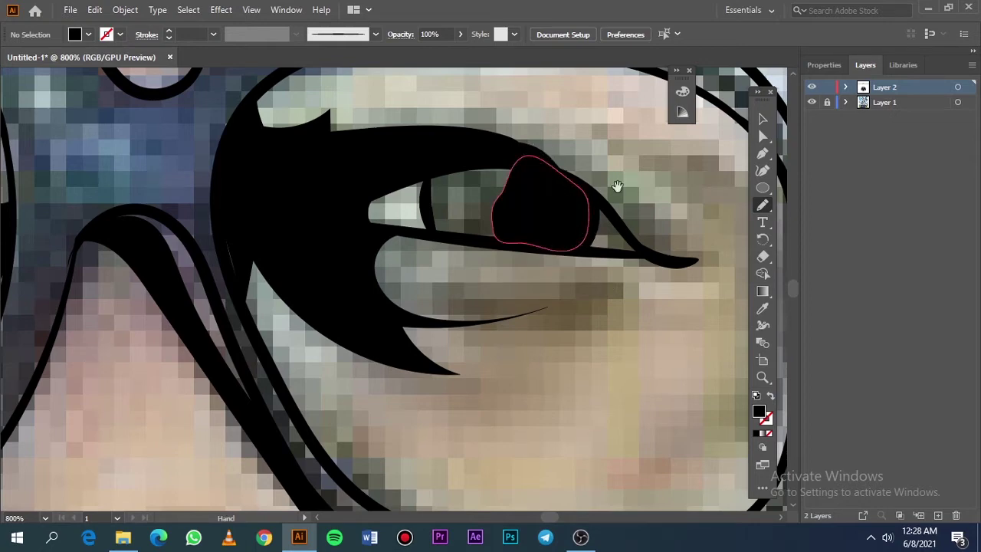
scroll(613, 188, up, 3)
mouse_move(439, 194)
mouse_down()
mouse_move(98, 219)
mouse_move(440, 208)
mouse_up()
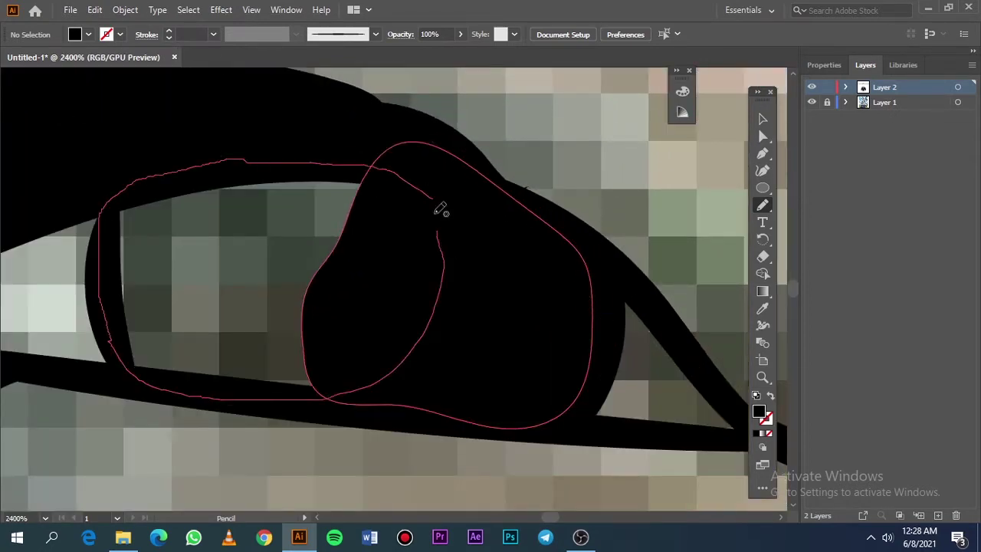
Step: Thicken the right and left nostril loops with solid black shapes
key(ctrl+0)
click(812, 102)
scroll(361, 238, up, 2)
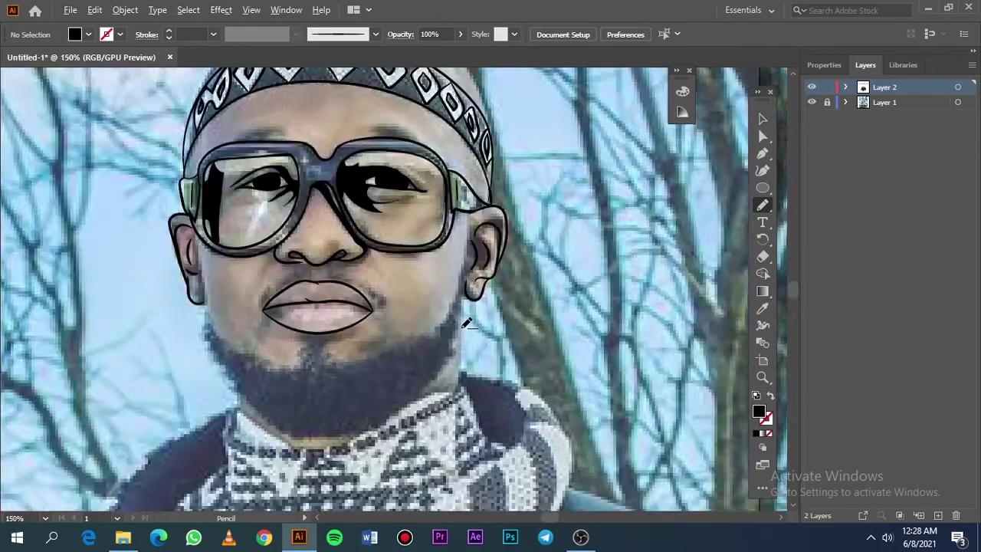
scroll(340, 231, up, 3)
scroll(340, 231, up, 3)
drag(350, 289, 307, 324)
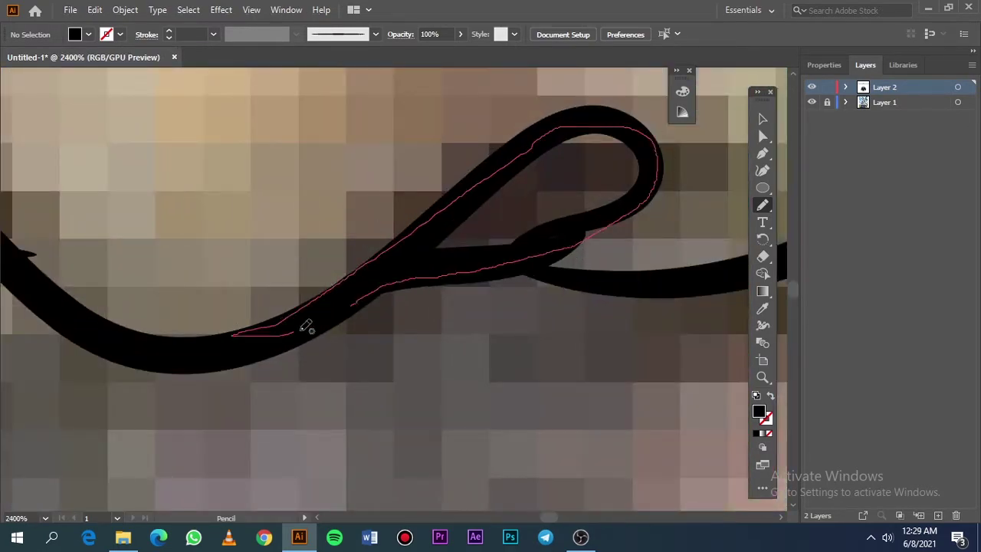
scroll(403, 281, left, 5)
drag(403, 281, 460, 269)
Step: Add a pointed black wedge at the left lip corner
scroll(460, 270, down, 3)
scroll(460, 270, down, 5)
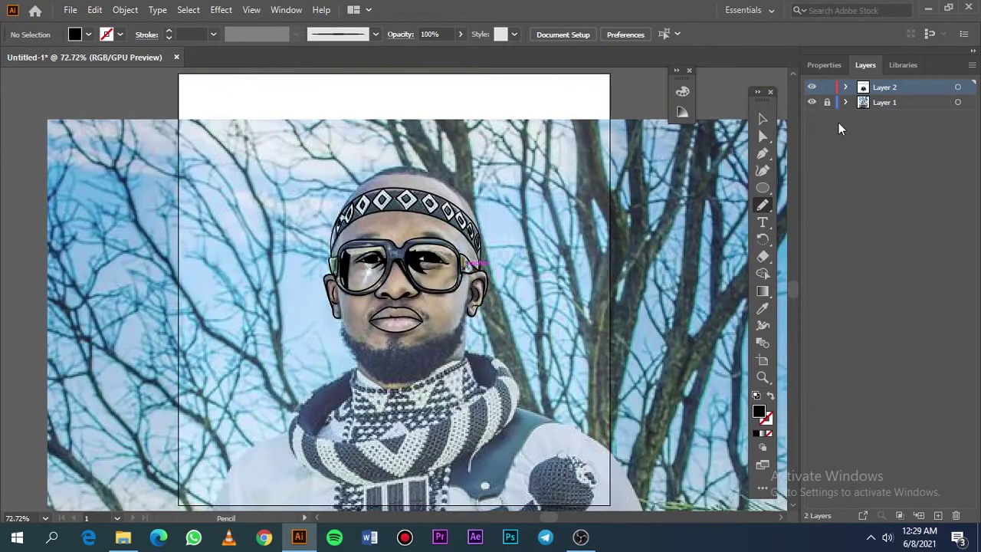
click(812, 102)
scroll(263, 329, up, 4)
scroll(247, 272, up, 4)
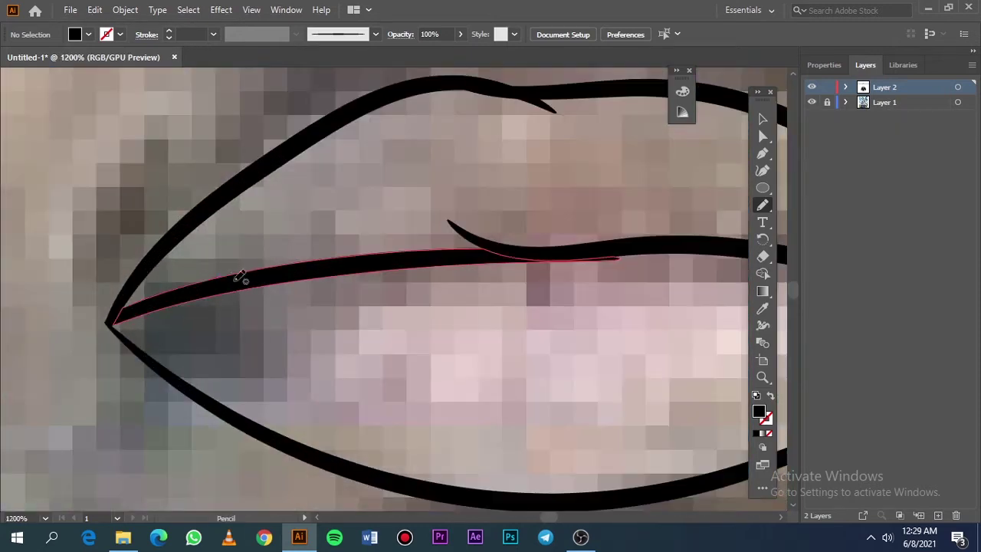
mouse_move(240, 279)
mouse_down()
mouse_move(155, 360)
mouse_move(219, 284)
mouse_up()
scroll(220, 285, up, 1)
drag(314, 211, 341, 285)
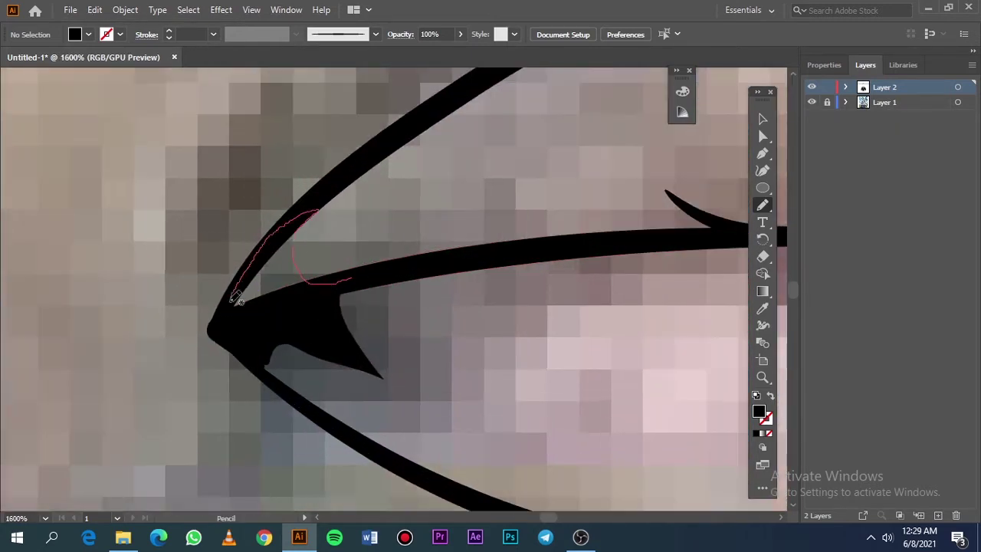
Step: Add a matching black wedge at the right lip corner
scroll(337, 288, down, 10)
click(812, 102)
click(812, 102)
scroll(440, 414, up, 10)
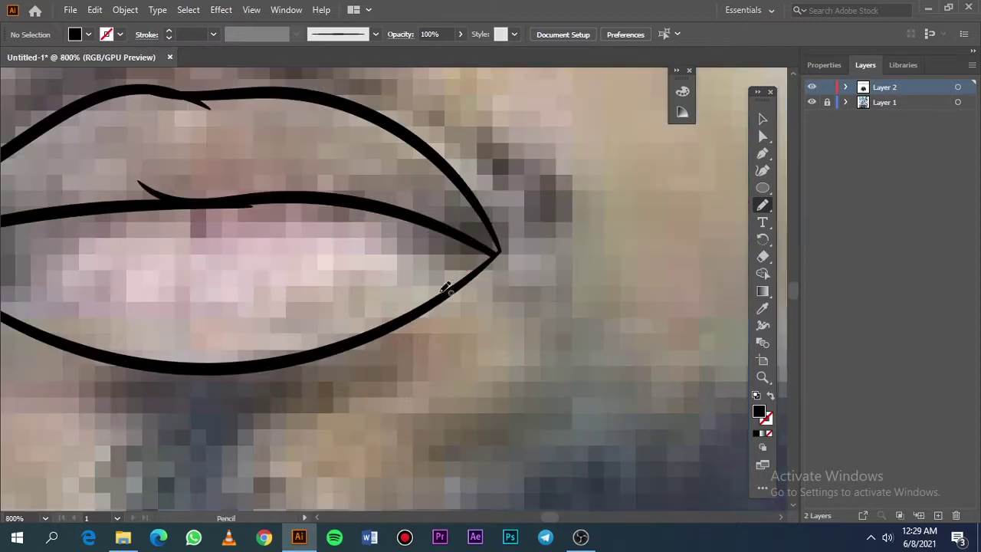
mouse_move(444, 290)
mouse_down()
mouse_move(433, 220)
mouse_move(500, 249)
mouse_up()
Step: Draw a curved line inside the ear
scroll(437, 296, down, 10)
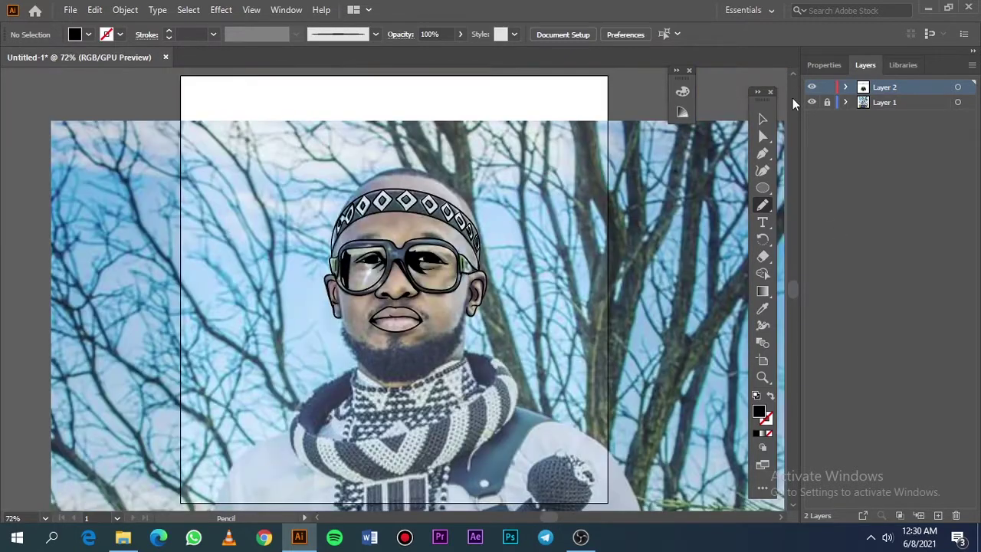
click(811, 102)
scroll(337, 328, up, 6)
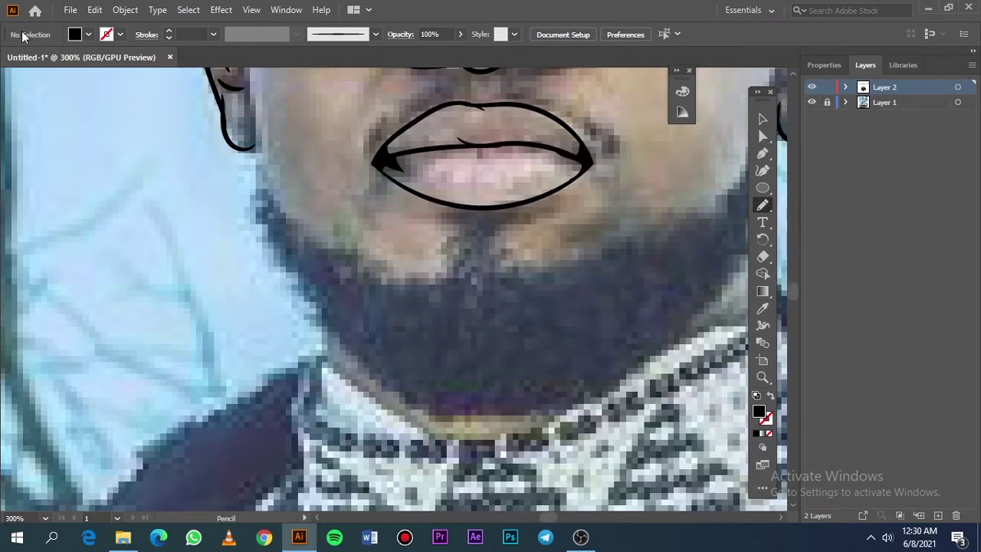
scroll(241, 158, up, 3)
drag(238, 154, 247, 204)
Step: Draw the jawline from below the ear down toward the beard
drag(255, 283, 253, 315)
drag(272, 367, 299, 435)
key(ctrl+z)
key(b)
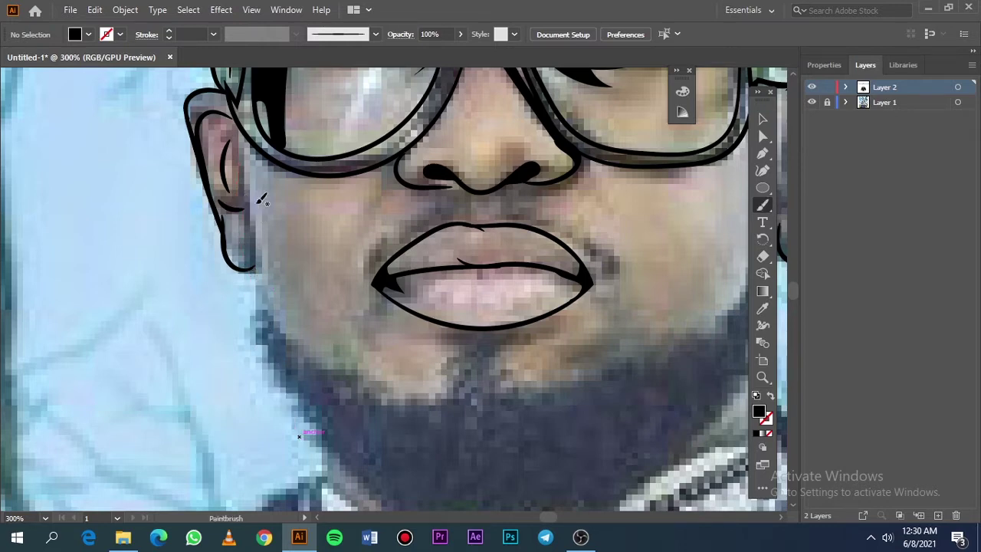
drag(310, 385, 310, 387)
Step: With black fill and no stroke, start the beard outline along the left jaw
key(ctrl+0)
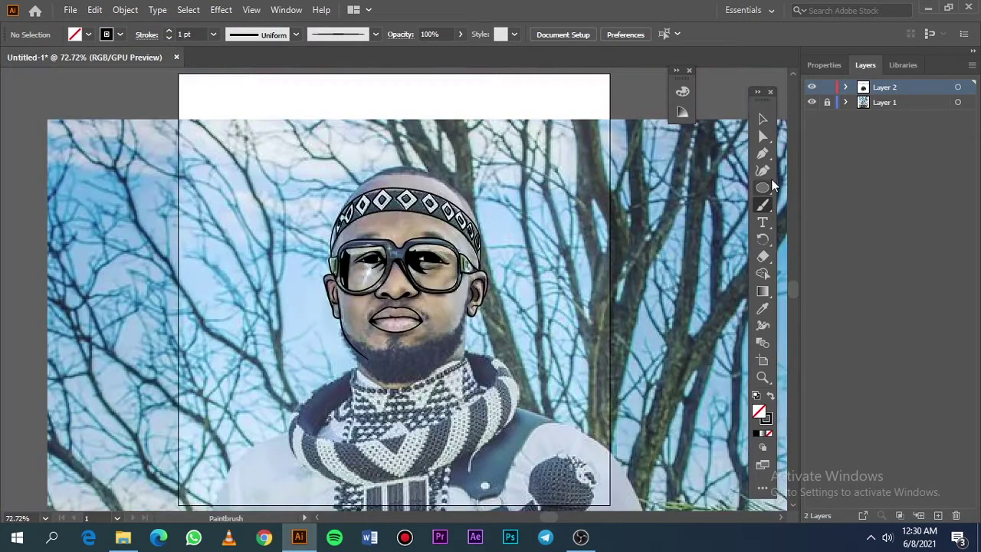
click(812, 102)
scroll(372, 314, up, 5)
key(n)
key(shift+x)
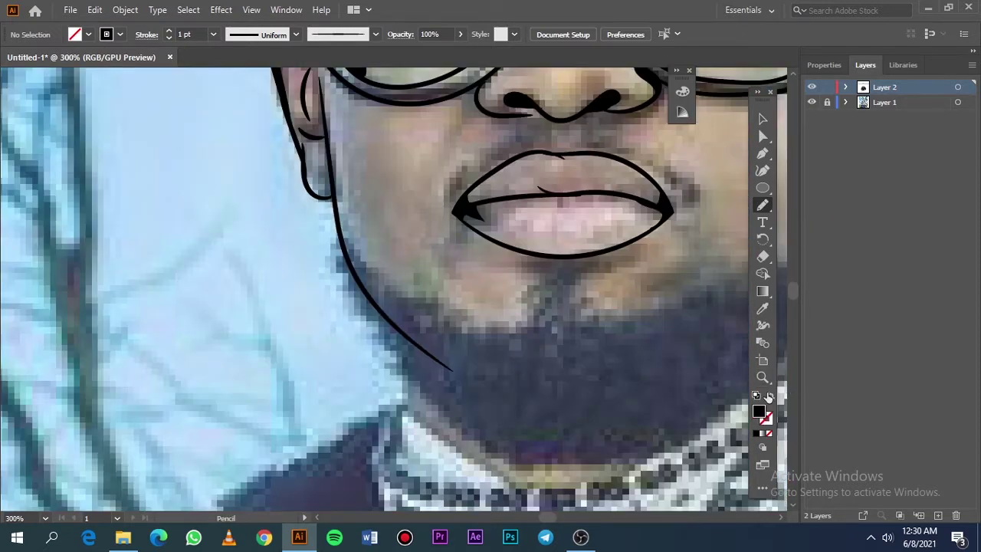
mouse_move(337, 210)
mouse_down()
mouse_move(374, 263)
mouse_move(441, 302)
mouse_move(421, 387)
mouse_move(341, 272)
mouse_move(338, 213)
mouse_up()
Step: Continue the beard under the lower lip and down the chin, closing it black
scroll(399, 221, down, 2)
scroll(399, 221, right, 3)
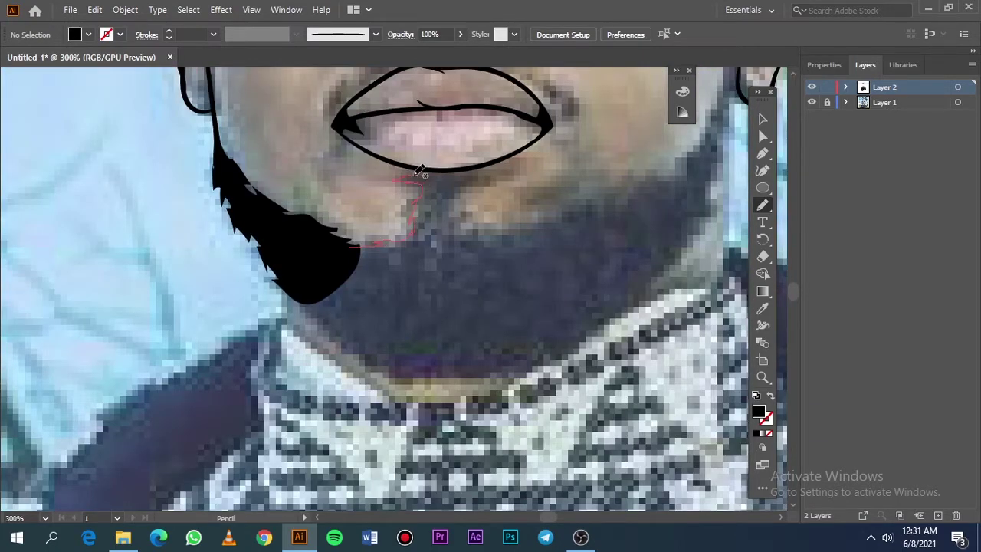
drag(418, 173, 484, 168)
mouse_move(469, 214)
mouse_down()
mouse_move(491, 322)
mouse_move(455, 377)
mouse_up()
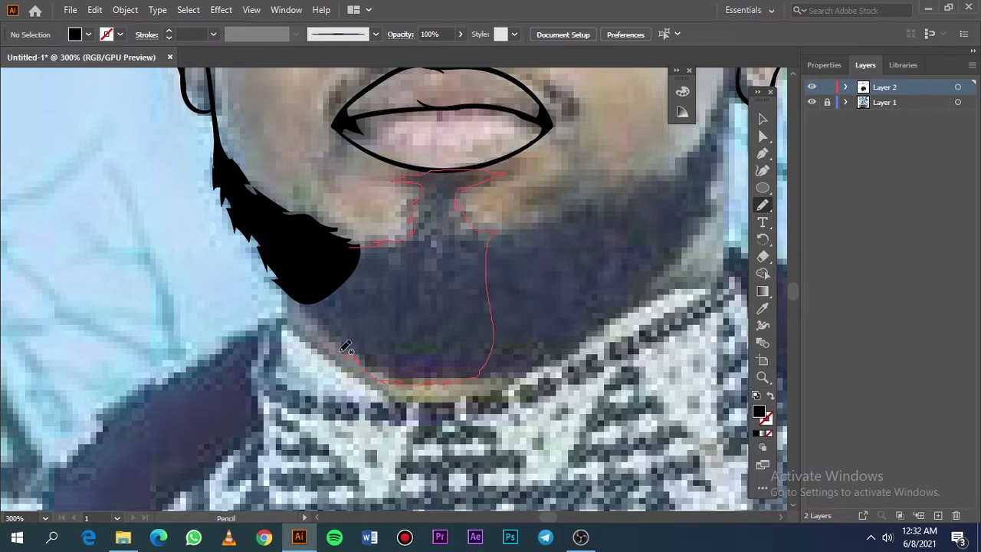
drag(313, 317, 349, 246)
key(ctrl+0)
Step: Extend the beard outline down to the chin and close it as a black fill
click(811, 101)
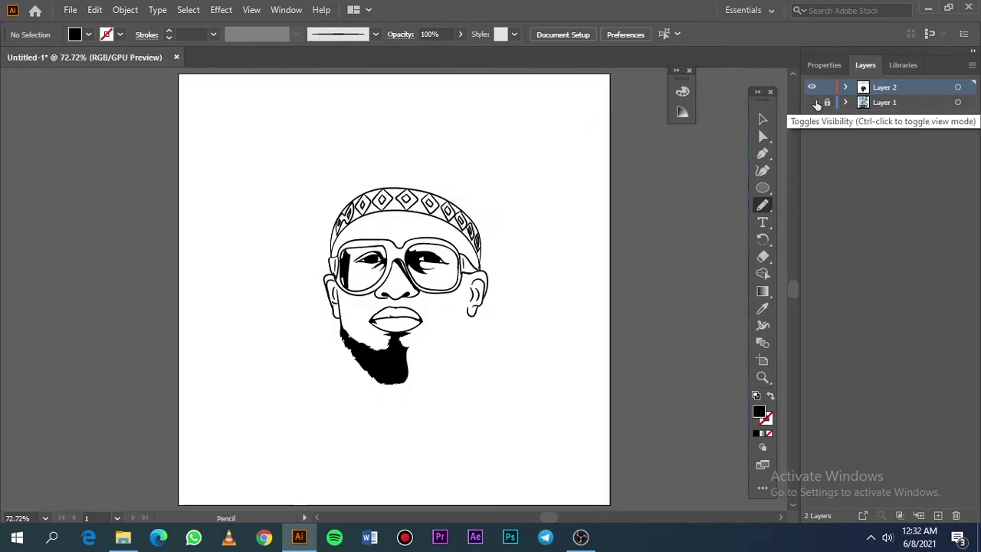
scroll(498, 352, up, 2)
scroll(477, 285, up, 1)
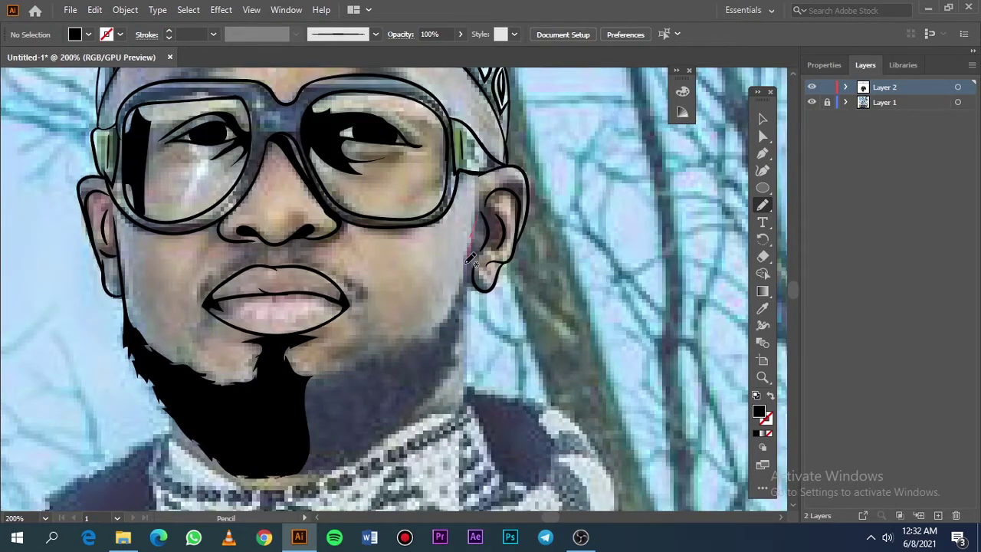
drag(451, 309, 460, 360)
drag(492, 217, 487, 221)
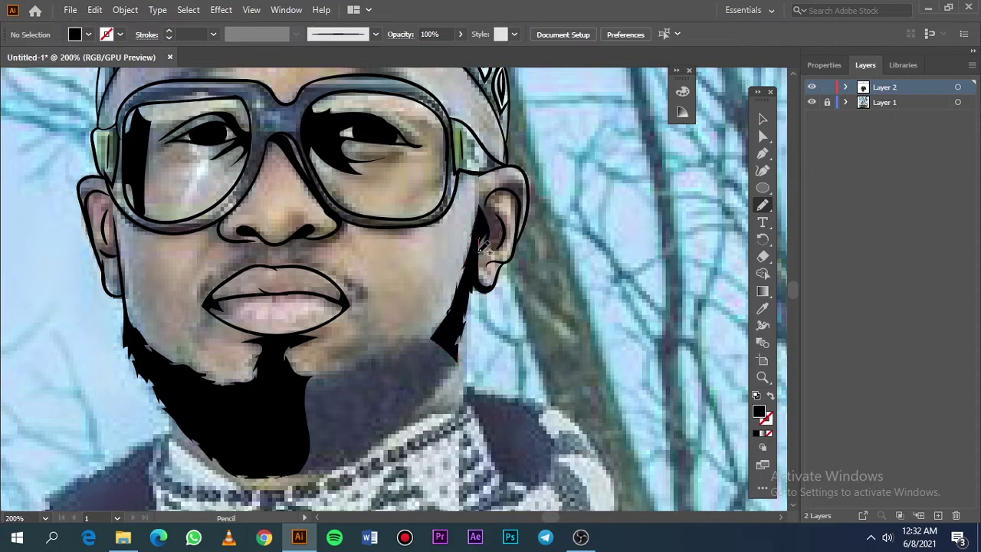
key(ctrl+0)
Step: Trace the lower beard edge from jaw along the collar, closing a black shape
click(811, 102)
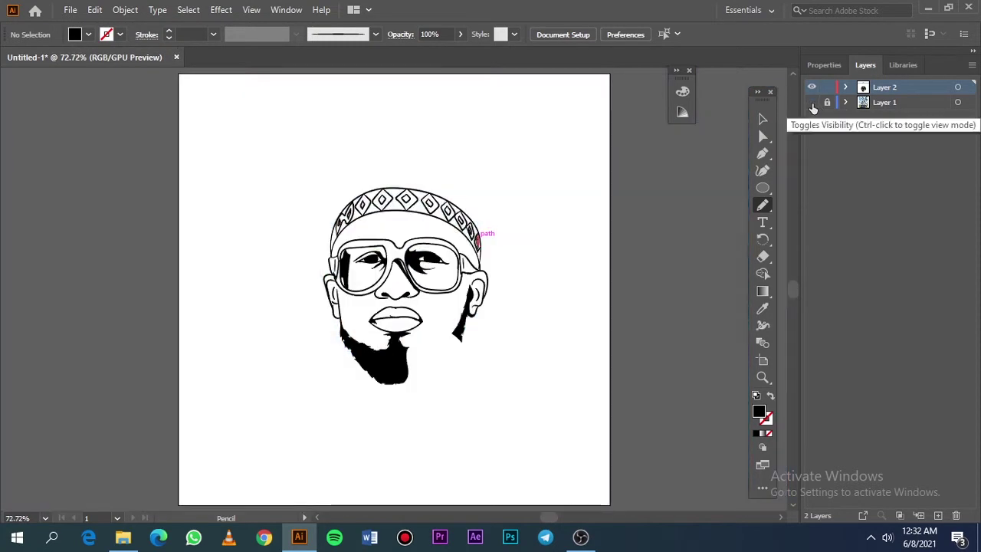
scroll(436, 331, up, 4)
drag(565, 227, 543, 253)
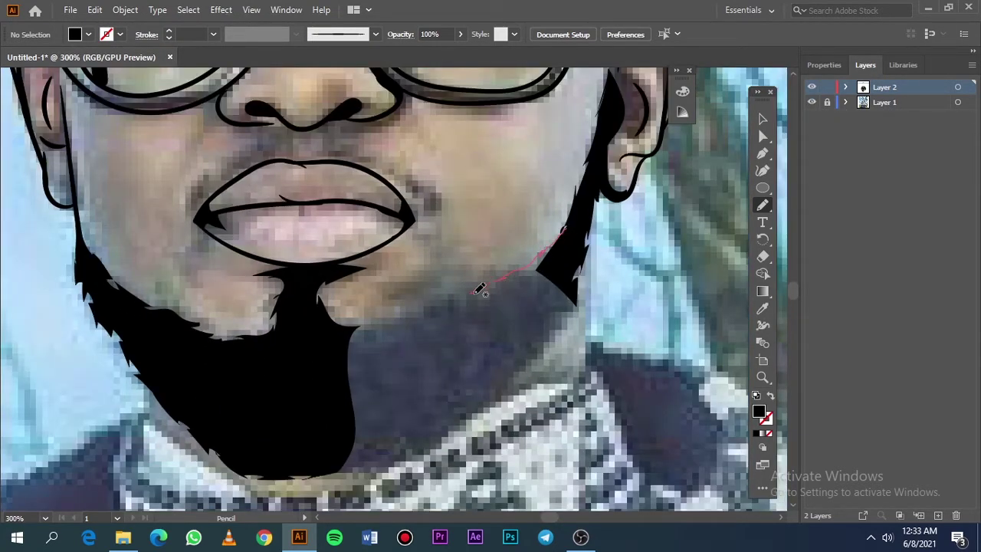
mouse_move(480, 290)
mouse_down()
mouse_move(351, 324)
mouse_move(329, 466)
mouse_up()
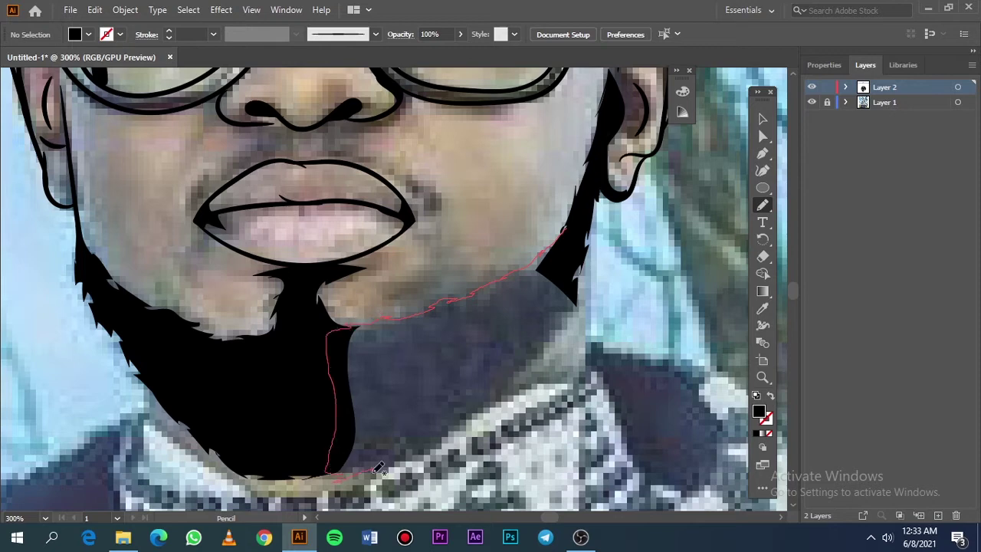
drag(435, 441, 497, 399)
drag(581, 302, 567, 228)
key(ctrl+0)
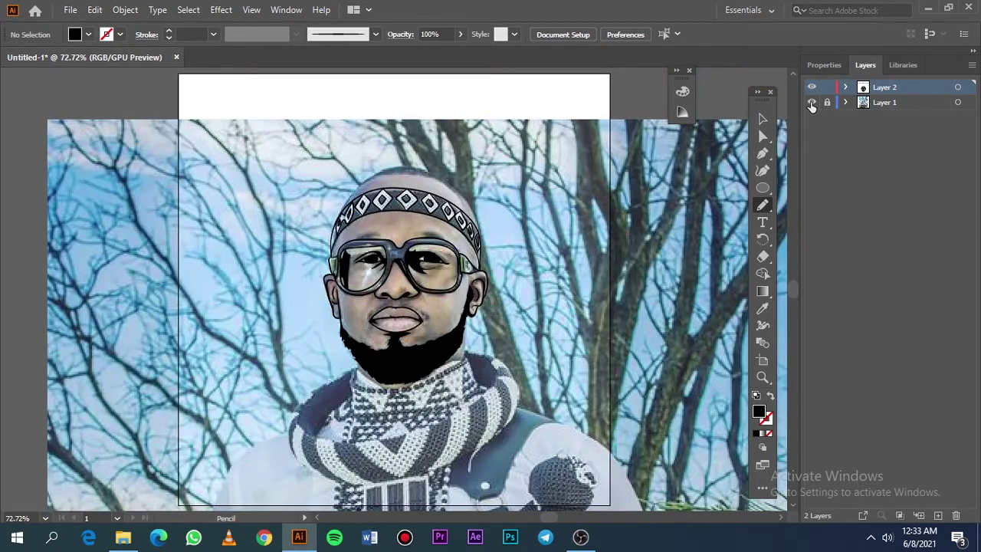
click(811, 102)
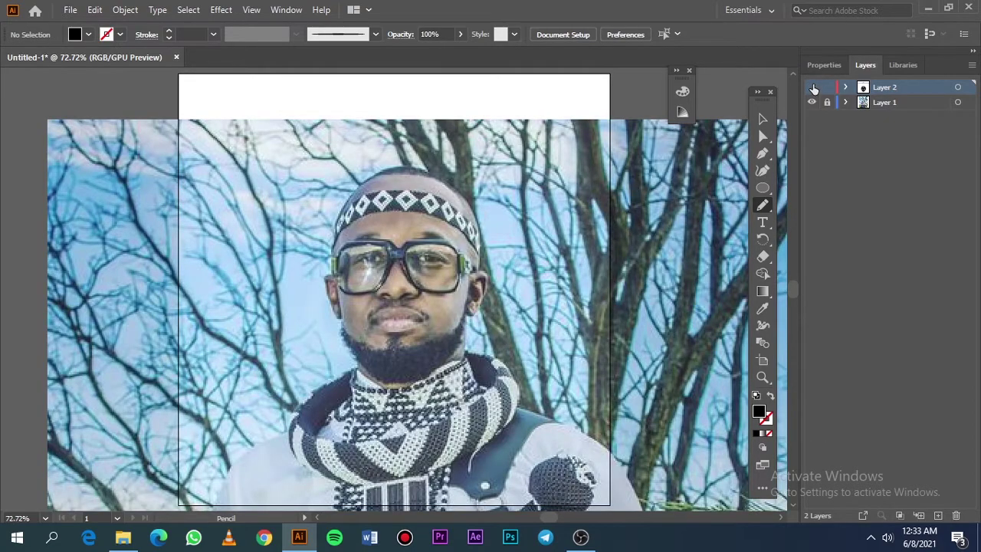
click(811, 102)
key(ctrl+plus)
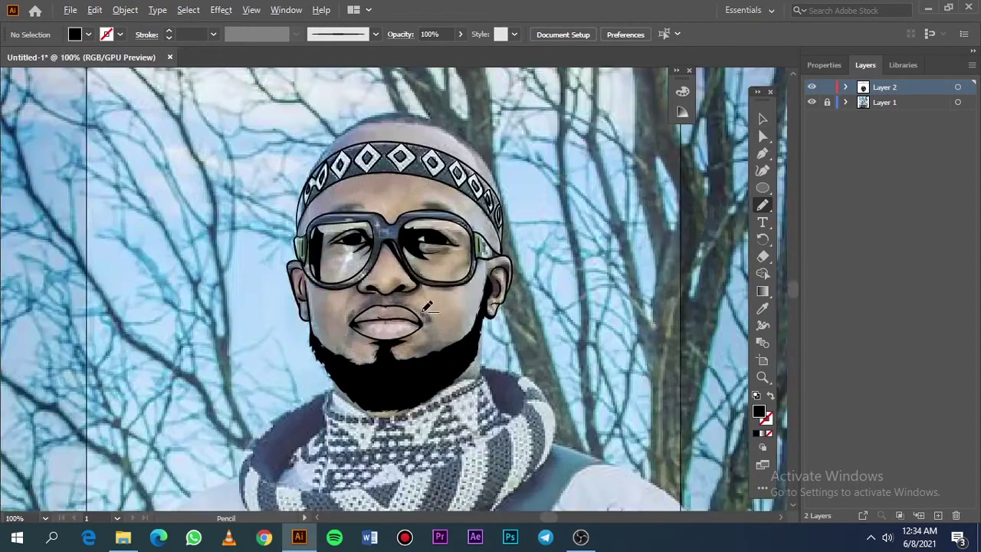
key(ctrl+plus)
key(ctrl+plus)
key(ctrl+plus)
Step: With a 0.5 pt Paintbrush, paint short hair strokes beside the right lip corner
key(b)
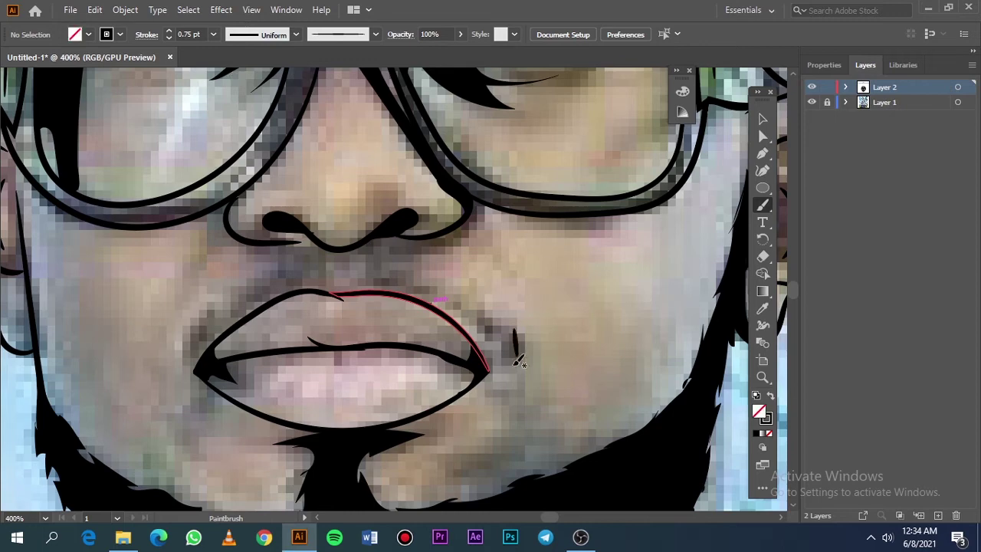
click(214, 35)
click(234, 66)
mouse_move(505, 315)
mouse_down()
mouse_move(517, 348)
mouse_move(506, 353)
mouse_up()
mouse_move(472, 295)
mouse_down()
mouse_move(491, 337)
mouse_move(498, 331)
mouse_up()
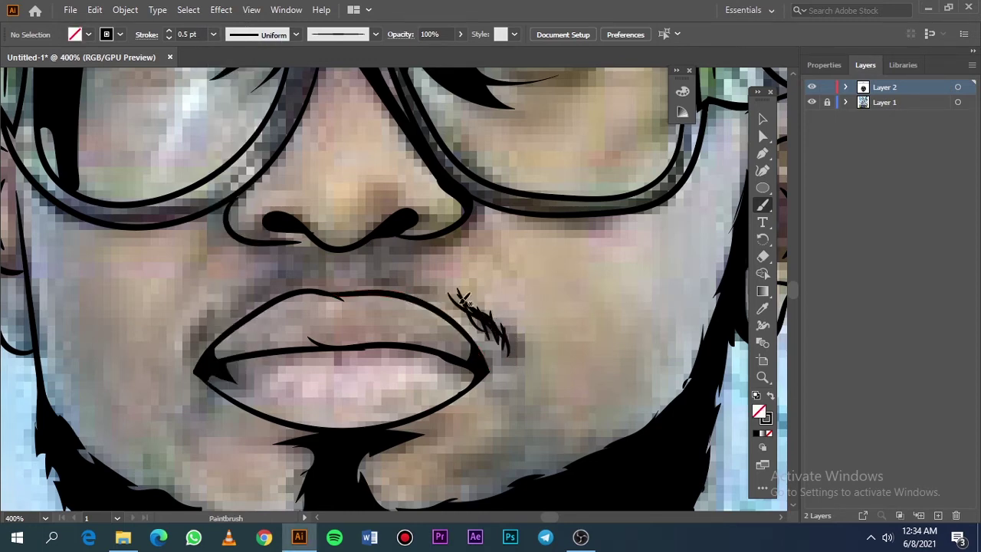
key(ctrl+minus)
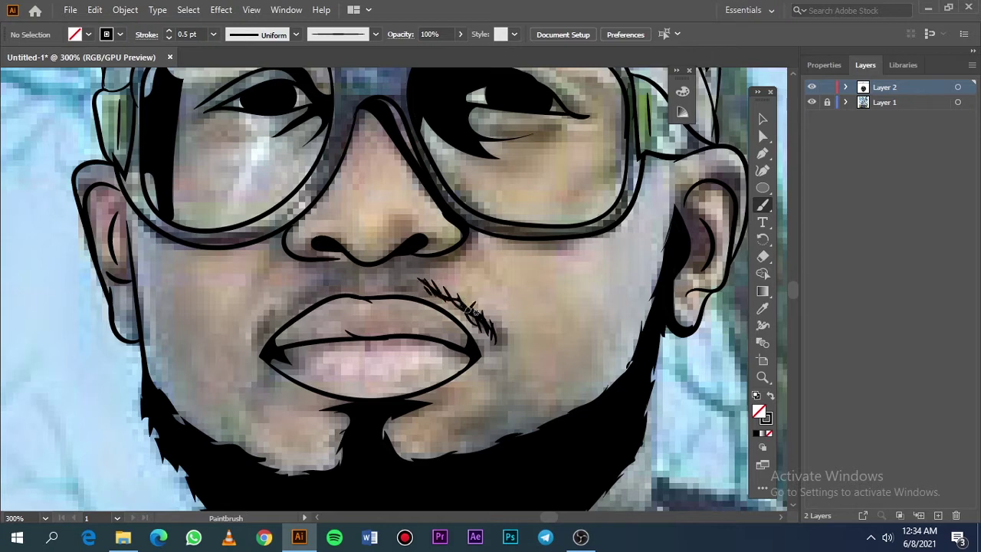
Step: Paint moustache hairs above the upper lip and along the left side
mouse_move(420, 276)
mouse_down()
mouse_move(439, 298)
mouse_move(423, 292)
mouse_up()
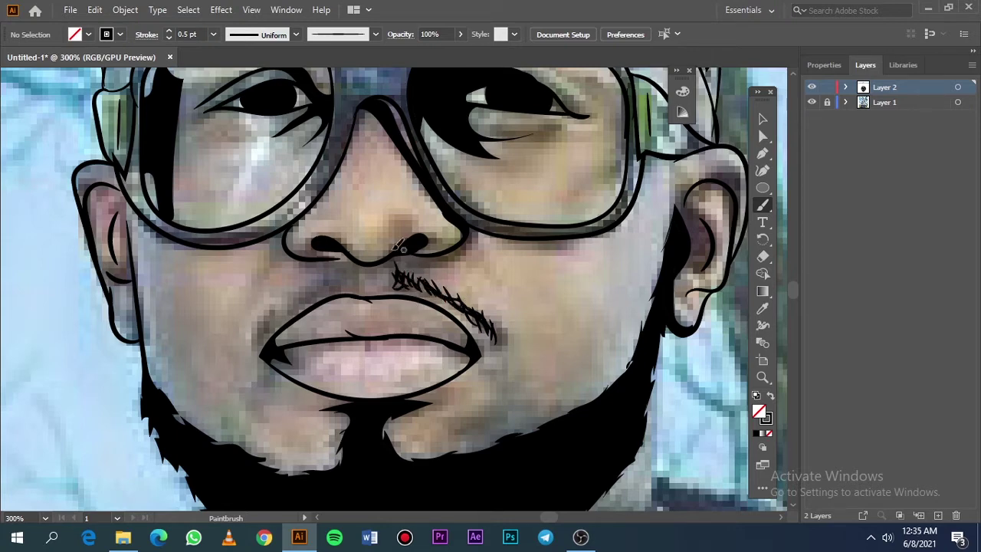
drag(262, 320, 251, 342)
drag(280, 303, 261, 331)
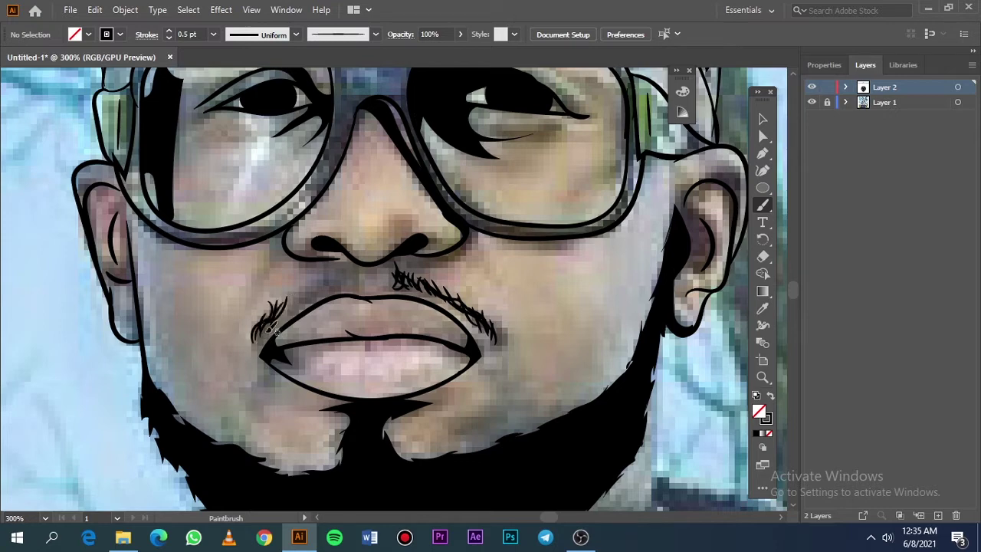
scroll(282, 337, up, 1)
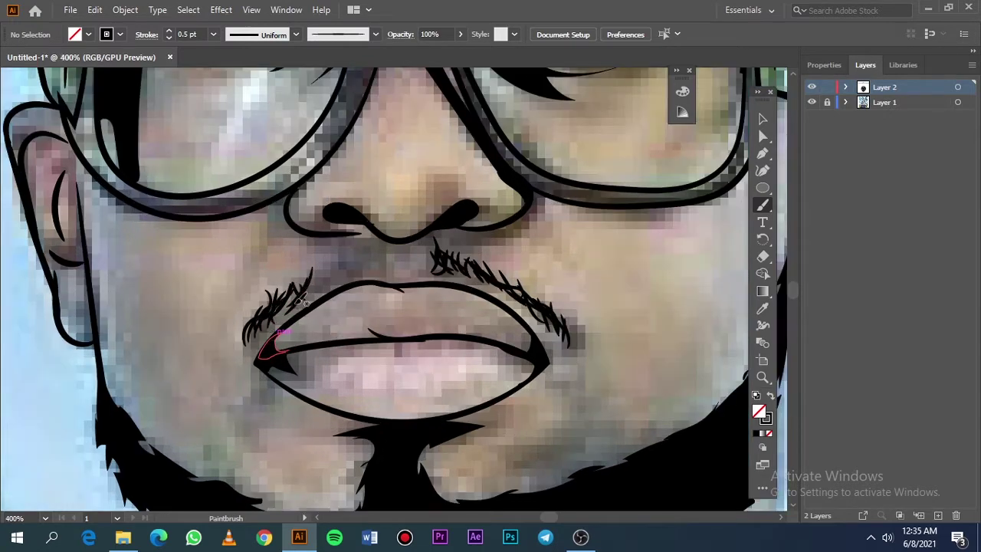
mouse_move(338, 248)
mouse_down()
mouse_move(310, 287)
mouse_move(325, 277)
mouse_up()
mouse_move(368, 239)
mouse_down()
mouse_move(342, 270)
mouse_move(355, 251)
mouse_move(343, 245)
mouse_up()
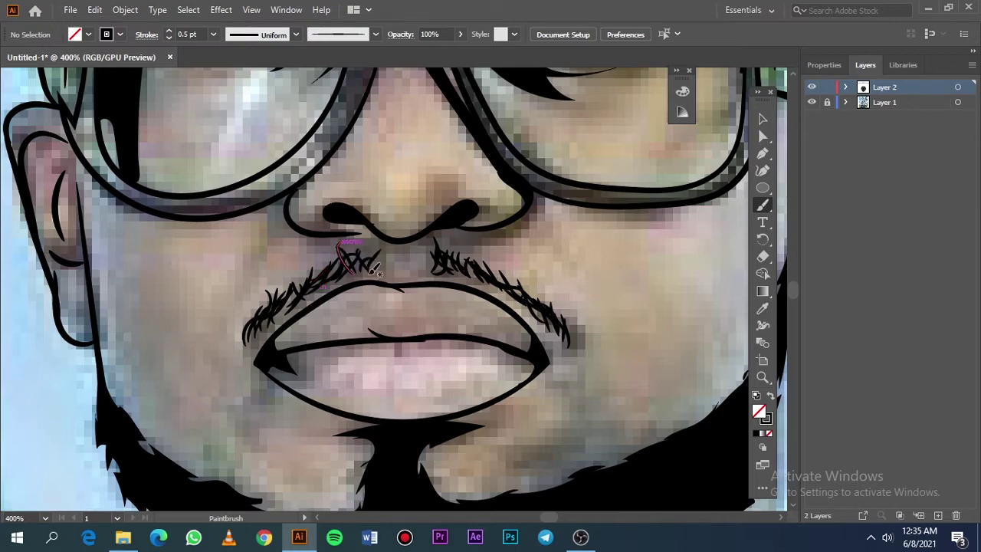
key(ctrl+0)
click(811, 102)
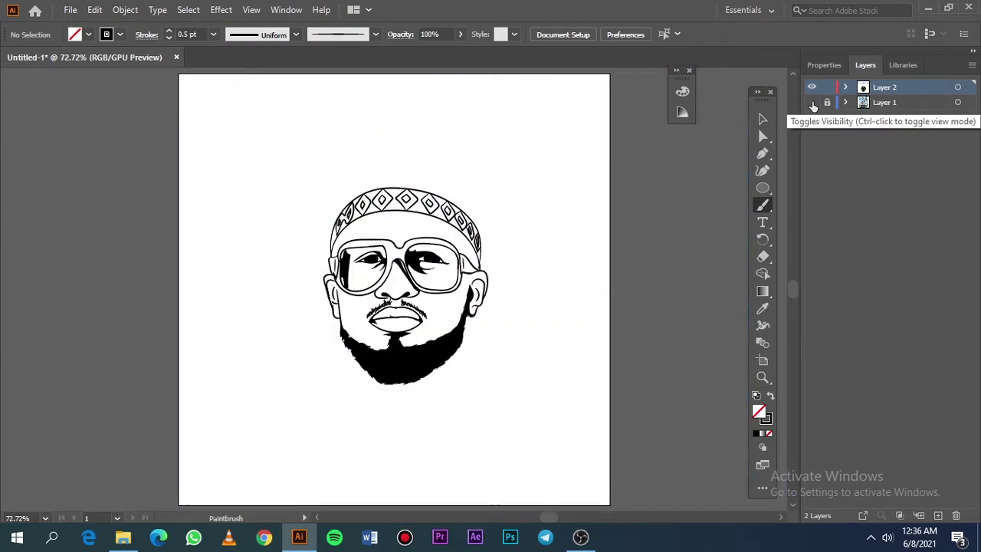
Step: Switch to a black fill and fill the gap beside the glasses frame
click(812, 102)
key(ctrl+plus)
key(ctrl+plus)
key(ctrl+plus)
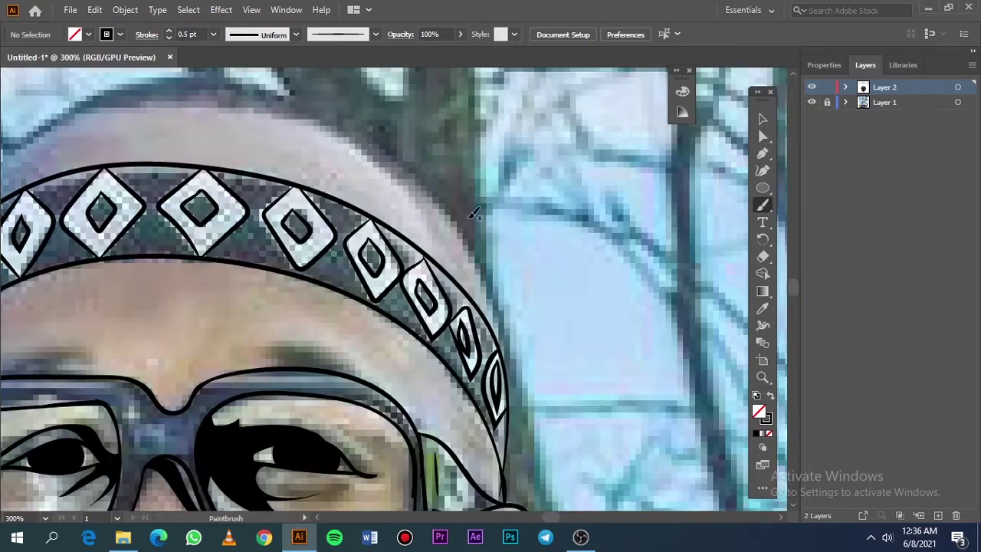
scroll(228, 198, down, 5)
key(ctrl+plus)
key(ctrl+plus)
key(ctrl+plus)
key(shift+x)
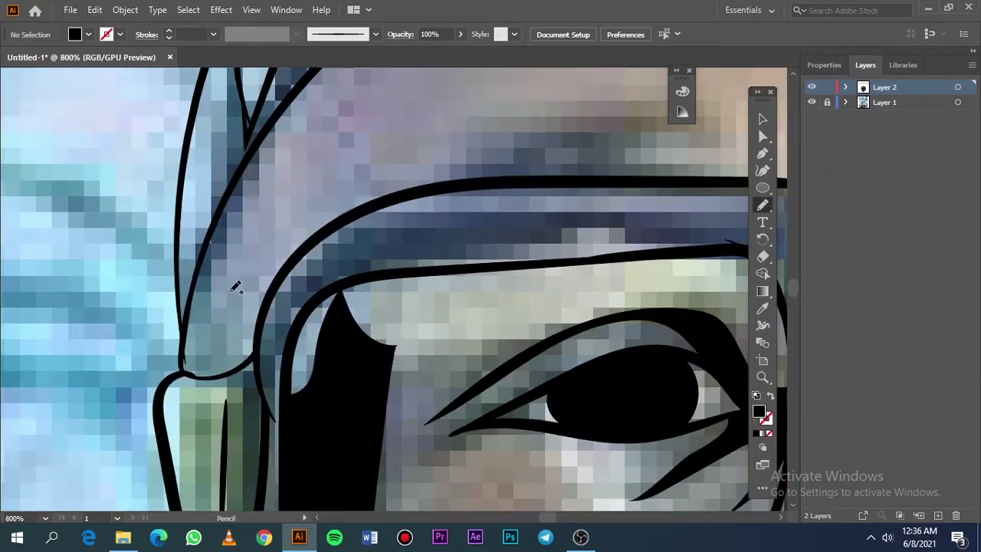
mouse_move(240, 370)
mouse_down()
mouse_move(253, 157)
mouse_move(196, 291)
mouse_move(203, 376)
mouse_move(237, 370)
mouse_up()
key(ctrl+0)
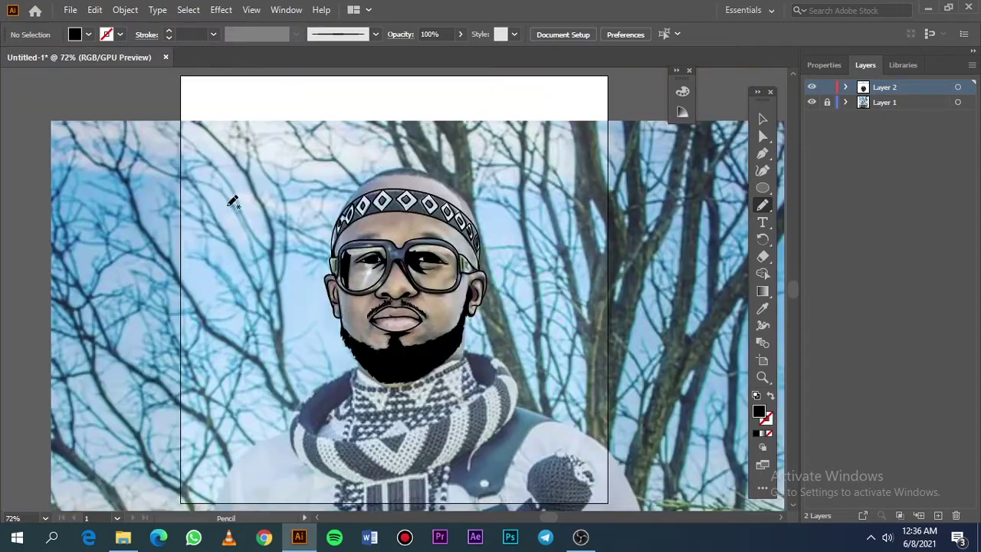
Step: Trace a black shape along the headband's left edge
key(ctrl+plus)
key(ctrl+plus)
key(ctrl+plus)
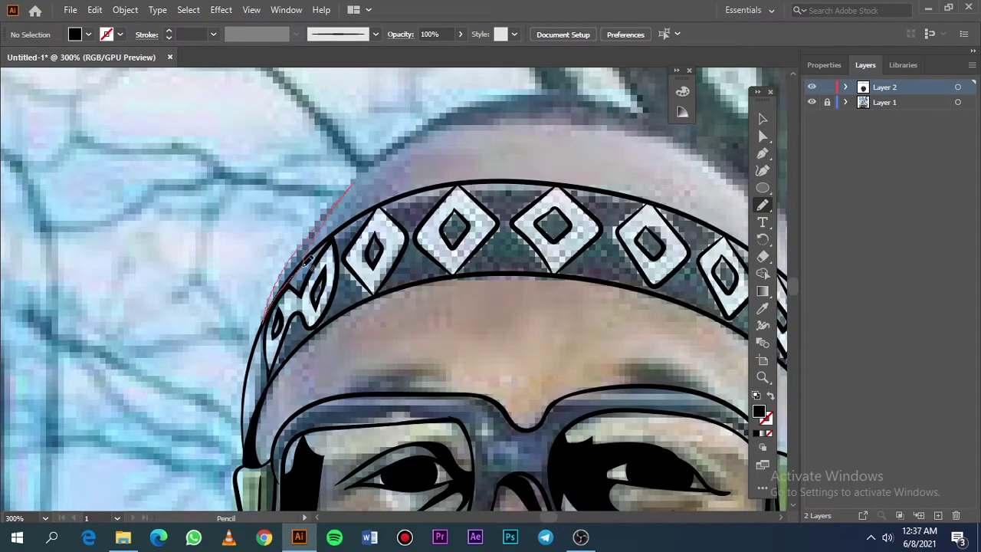
mouse_move(300, 247)
mouse_down()
mouse_move(269, 306)
mouse_move(325, 212)
mouse_up()
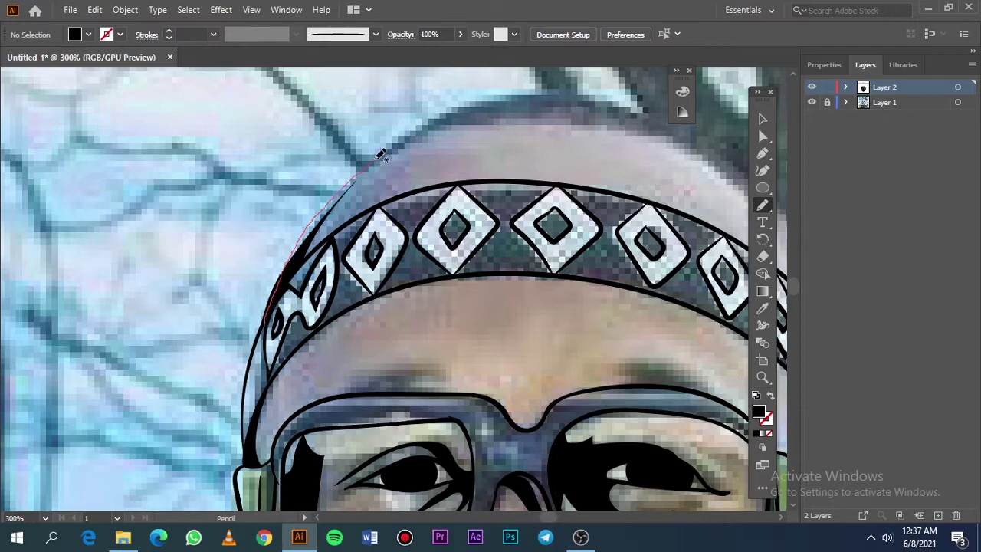
drag(364, 178, 301, 259)
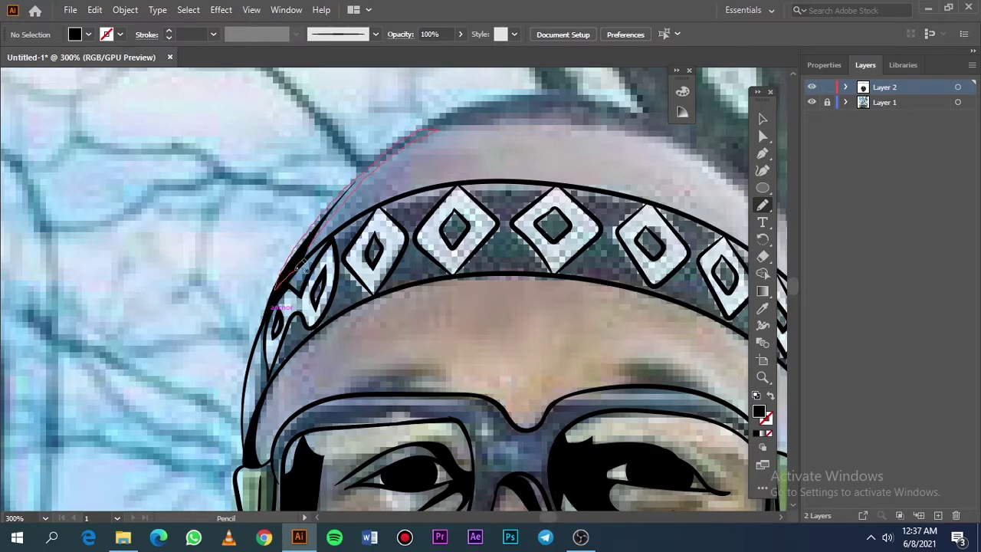
drag(408, 136, 307, 271)
key(ctrl+0)
click(812, 102)
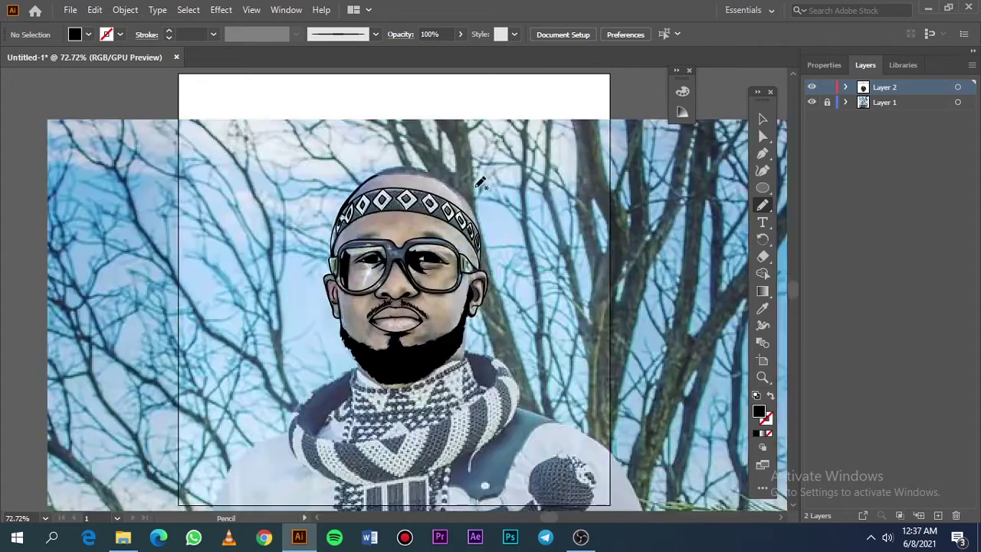
scroll(437, 164, up, 5)
Step: Trace the top of the head and close the black shape above the headband
mouse_move(464, 214)
mouse_down()
mouse_move(414, 180)
mouse_move(125, 203)
mouse_move(310, 151)
mouse_up()
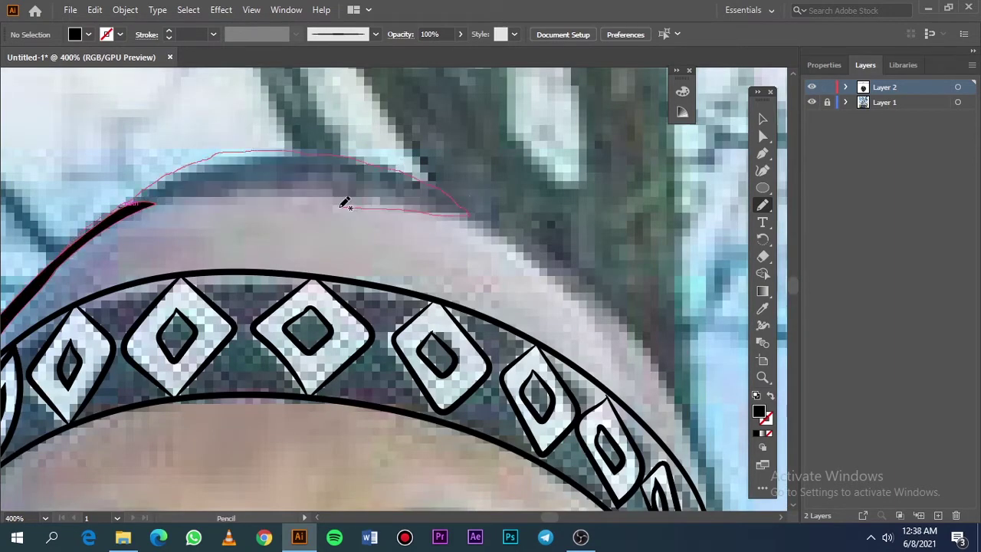
drag(465, 203, 68, 248)
key(ctrl+0)
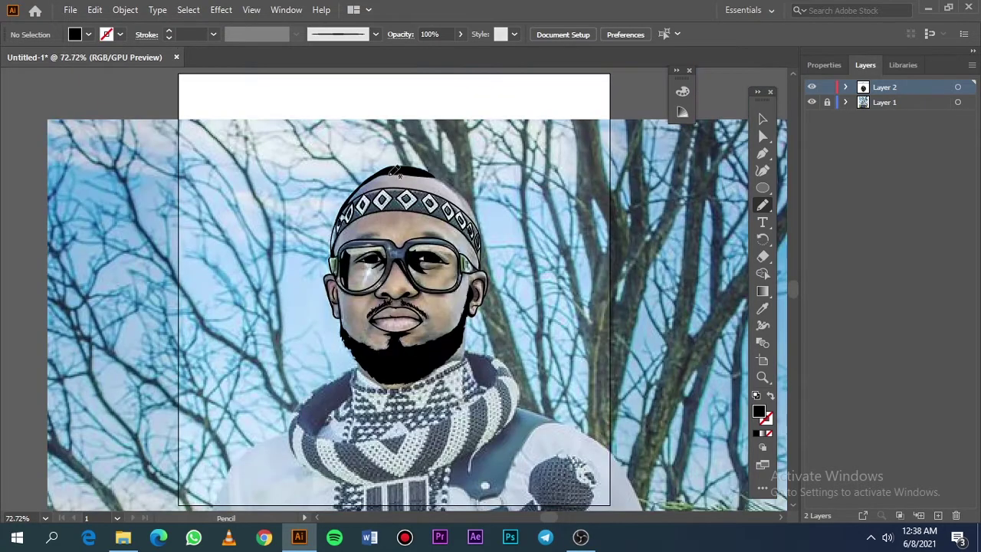
click(812, 102)
scroll(200, 363, up, 5)
scroll(200, 362, up, 2)
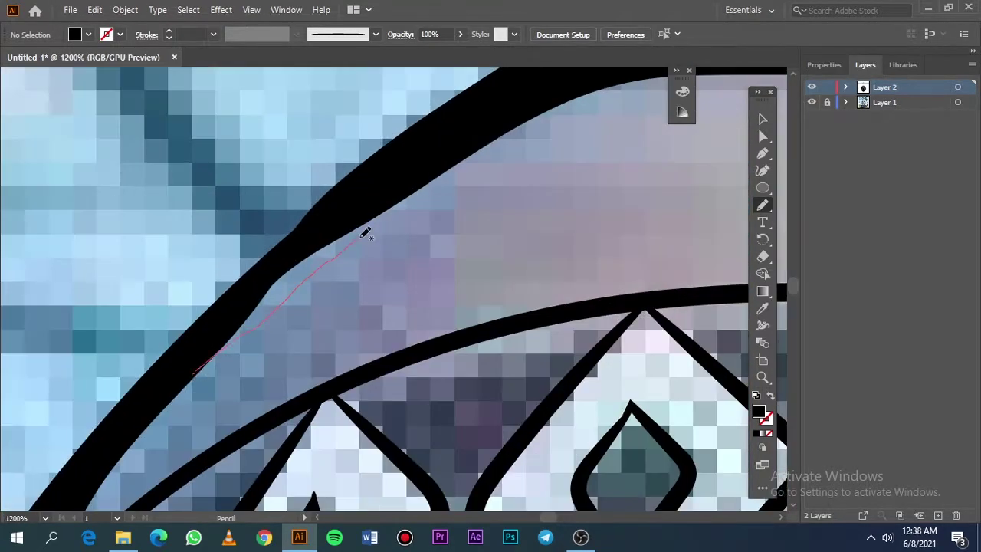
Step: Extend the black curved band down the head's right side
drag(363, 225, 190, 374)
key(ctrl+0)
scroll(464, 195, down, 2)
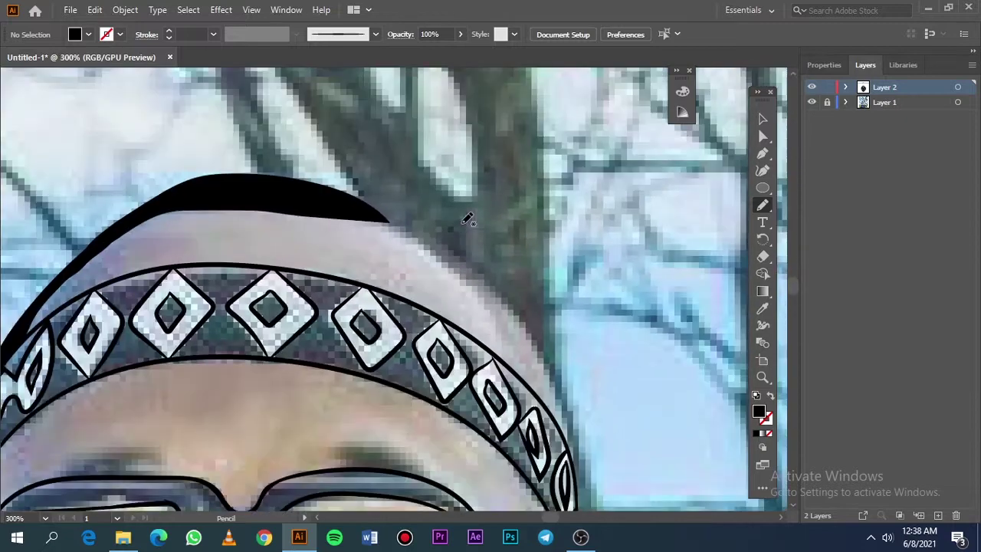
scroll(465, 219, up, 3)
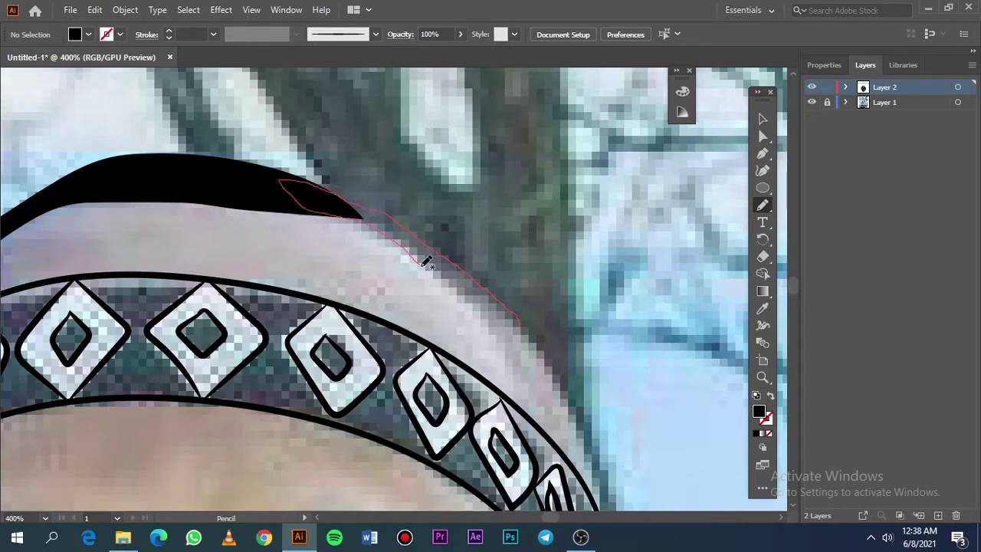
drag(494, 287, 301, 175)
key(ctrl+z)
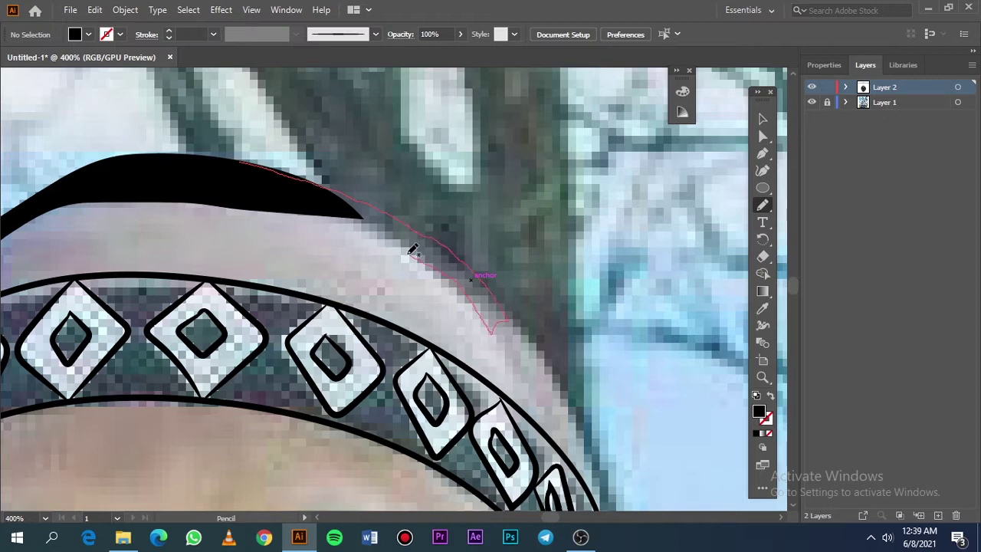
drag(410, 253, 315, 198)
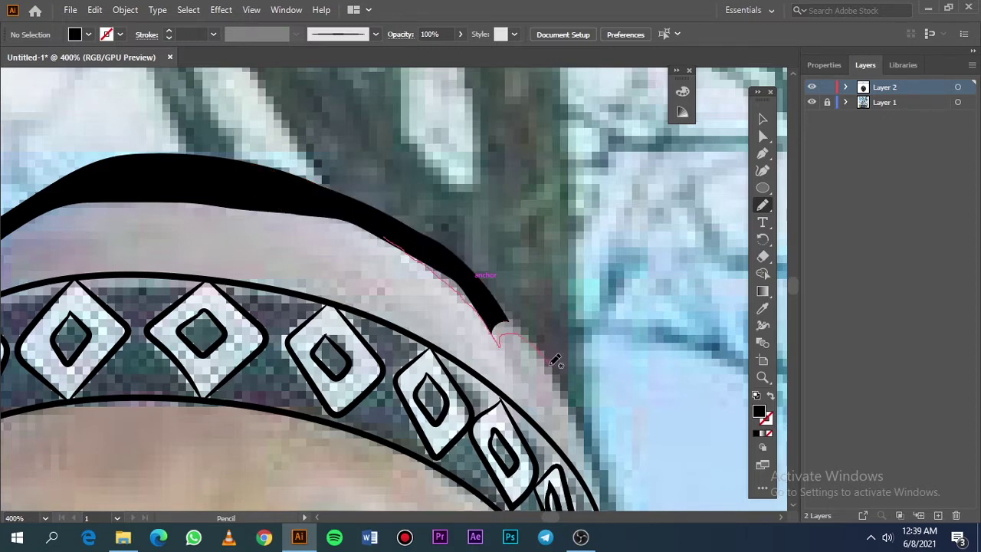
drag(393, 233, 379, 223)
key(ctrl+0)
Step: Set up the Paintbrush with a black stroke and no fill
click(811, 102)
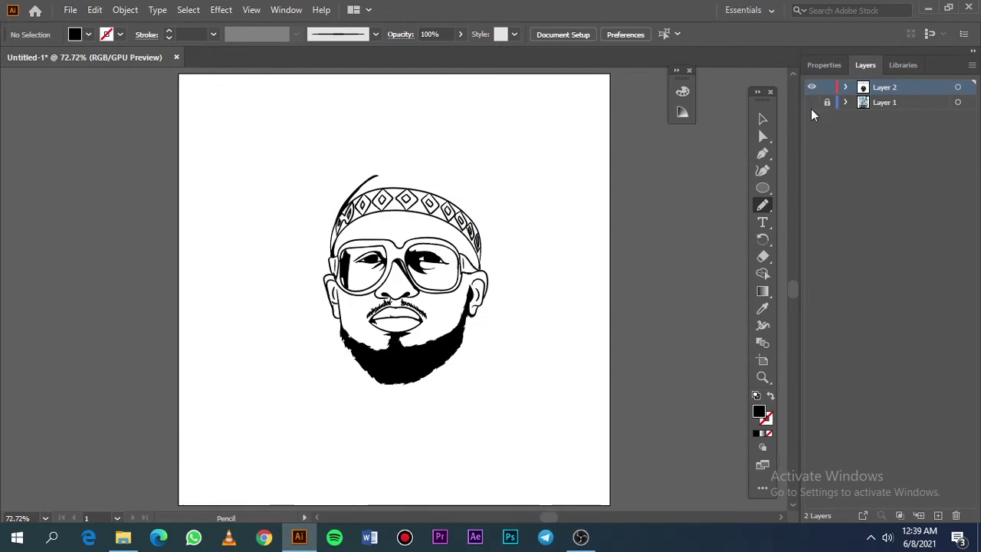
click(811, 102)
key(ctrl+plus)
key(ctrl+plus)
key(ctrl+plus)
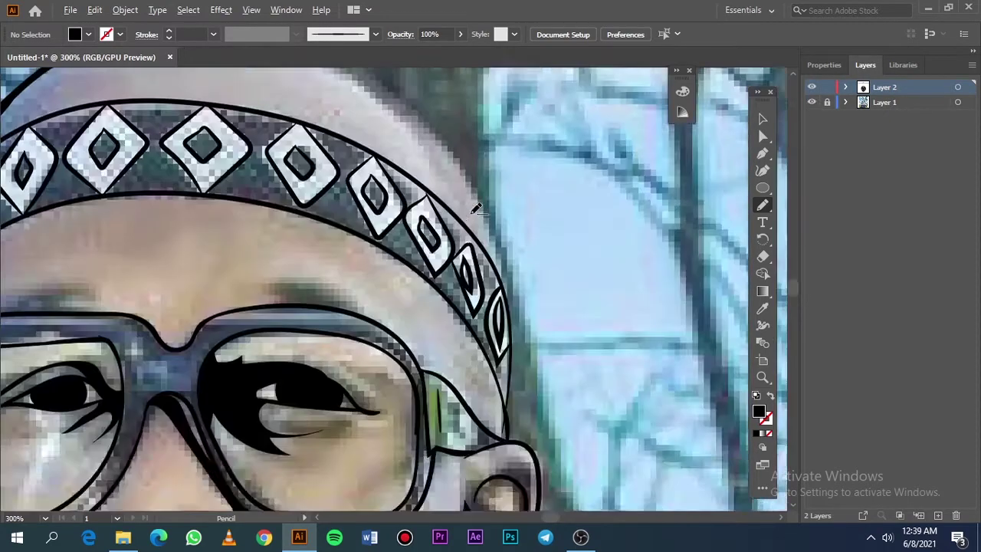
key(b)
right_click(513, 433)
key(Escape)
key(shift+x)
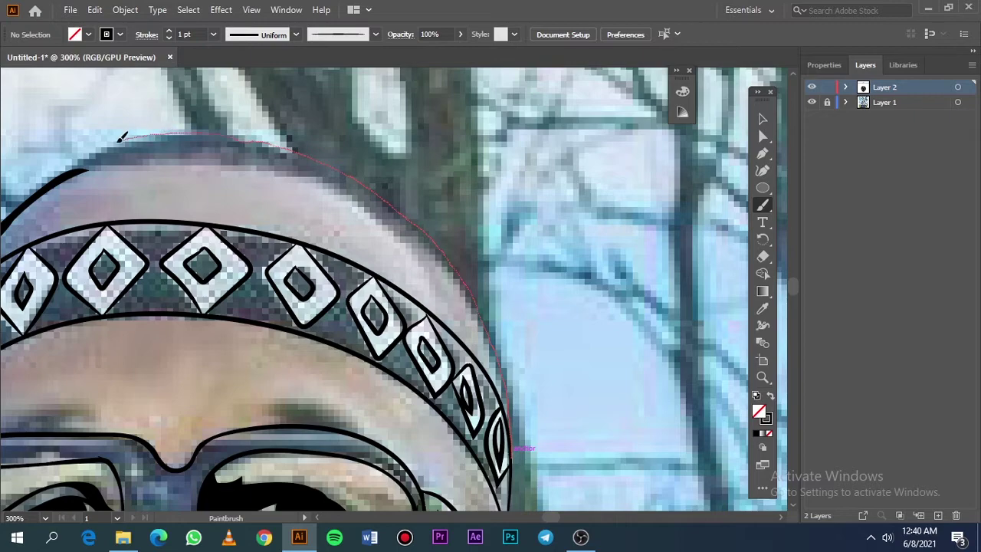
Step: Paint a black stroke along the cap's top edge, undoing a stray stroke
drag(508, 446, 509, 447)
scroll(460, 306, down, 3)
scroll(386, 149, up, 4)
scroll(385, 148, down, 3)
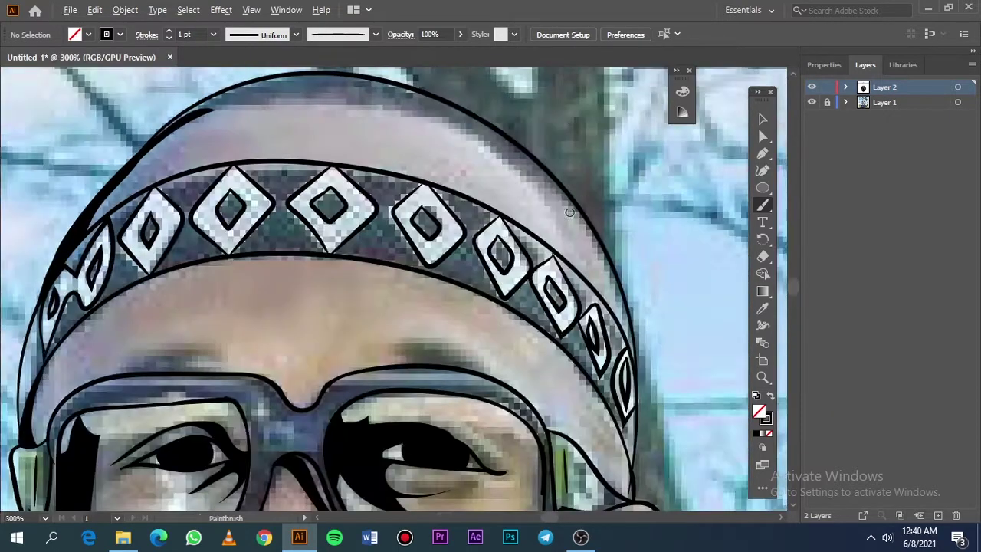
scroll(576, 213, up, 2)
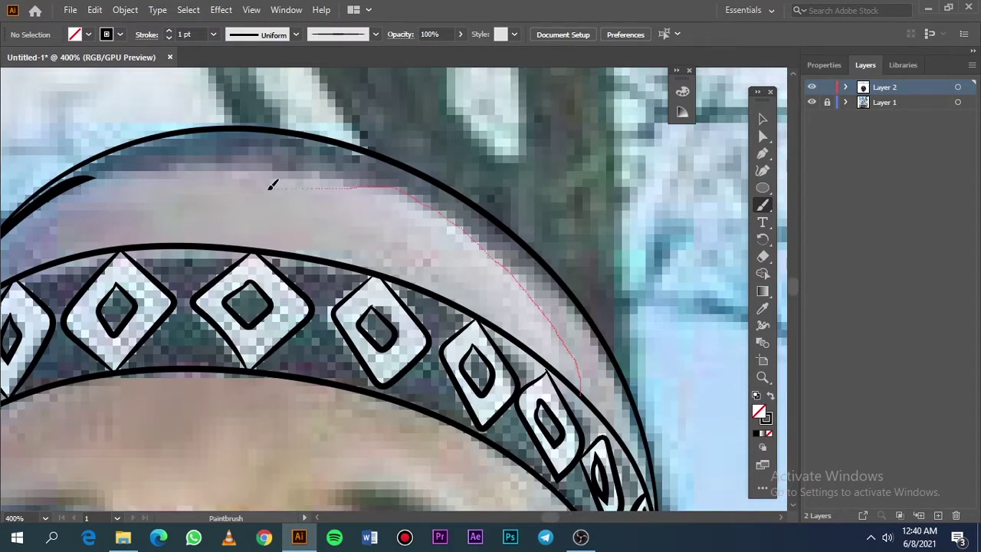
drag(272, 186, 268, 186)
drag(390, 183, 391, 182)
key(ctrl+z)
key(ctrl+z)
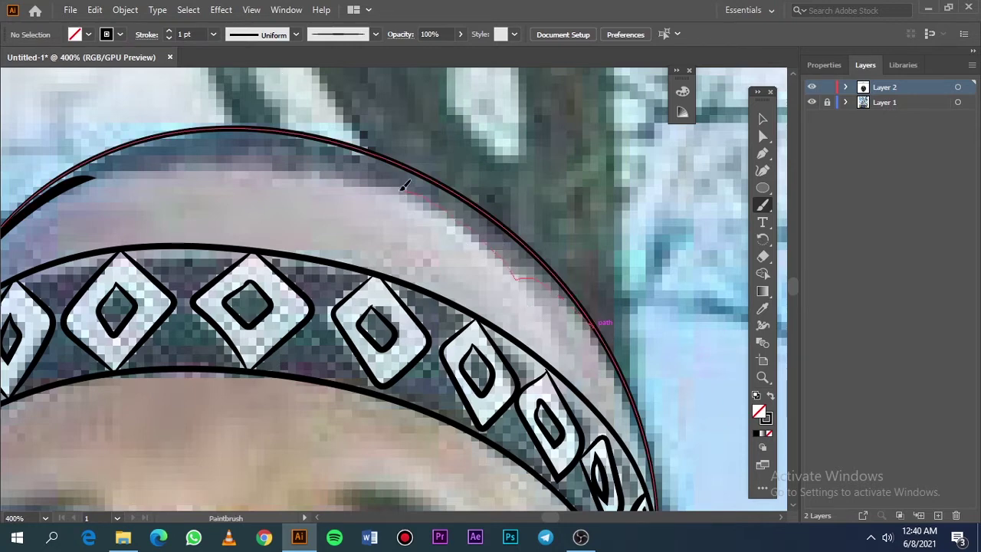
Step: Paint a black stroke along the cap's inner edge
scroll(404, 186, left, 5)
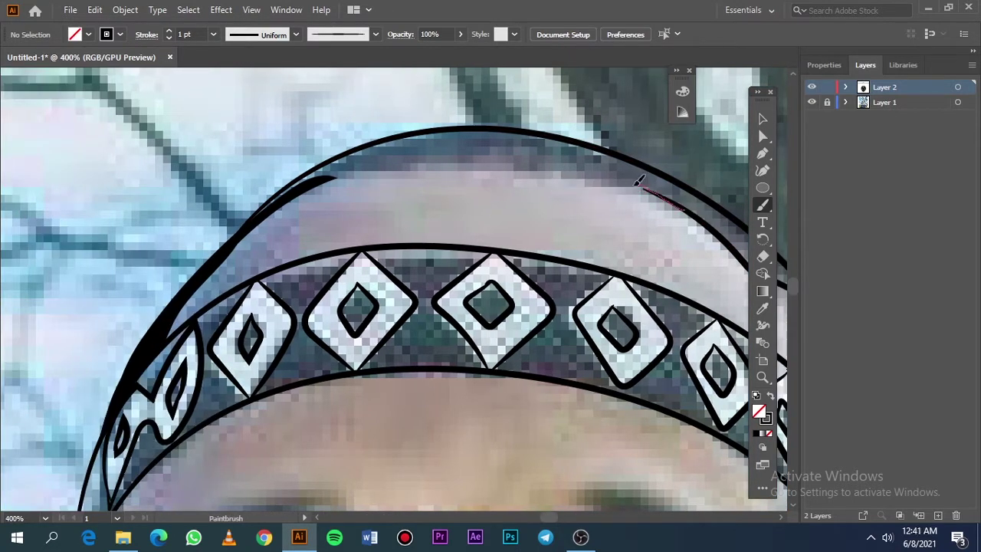
drag(293, 193, 254, 218)
scroll(390, 142, up, 3)
scroll(115, 120, up, 2)
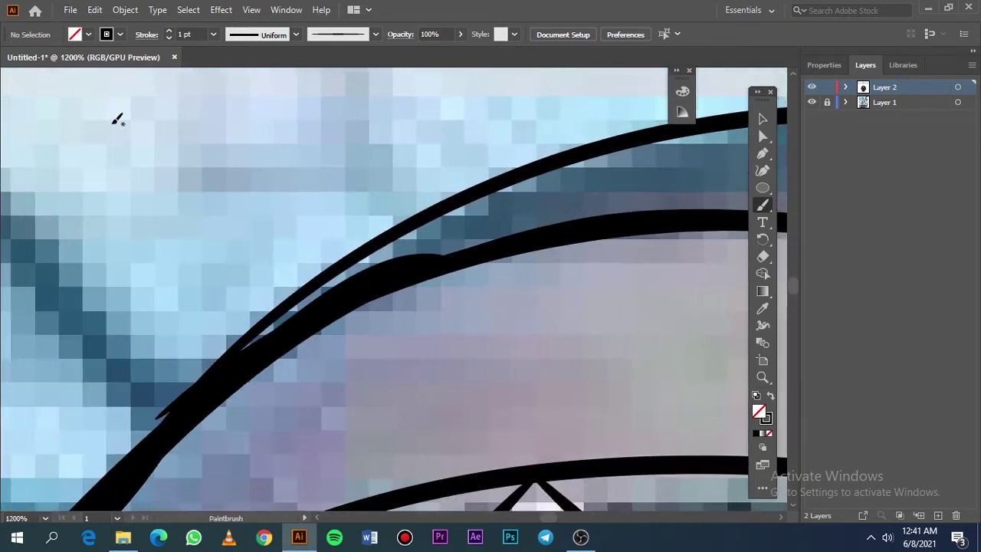
Step: Switch to the Pencil tool with a black fill and no stroke
key(a)
drag(164, 416, 160, 431)
click(388, 388)
scroll(387, 388, right, 3)
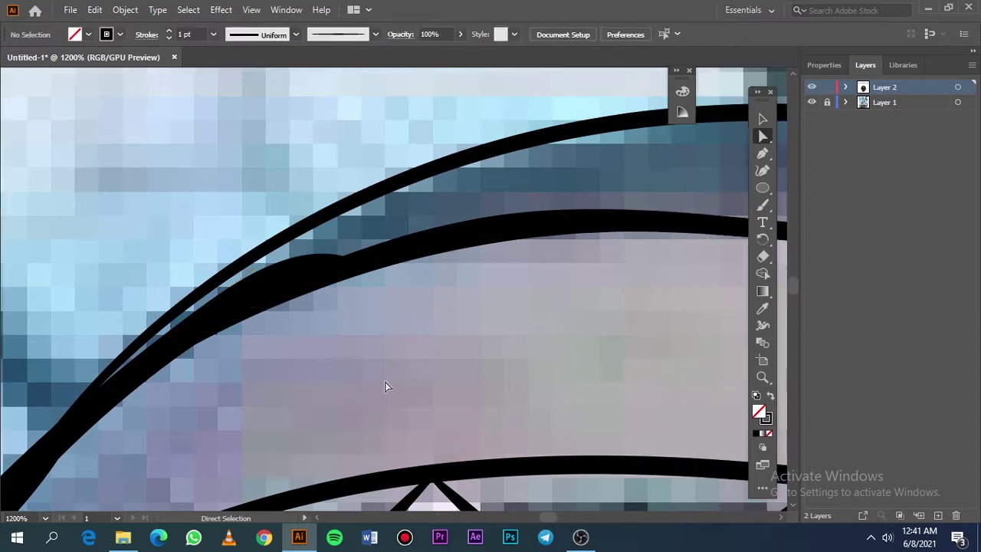
key(n)
click(770, 397)
Step: Fill the first gaps between the cap's double edge lines with black pencil shapes
drag(460, 167, 344, 248)
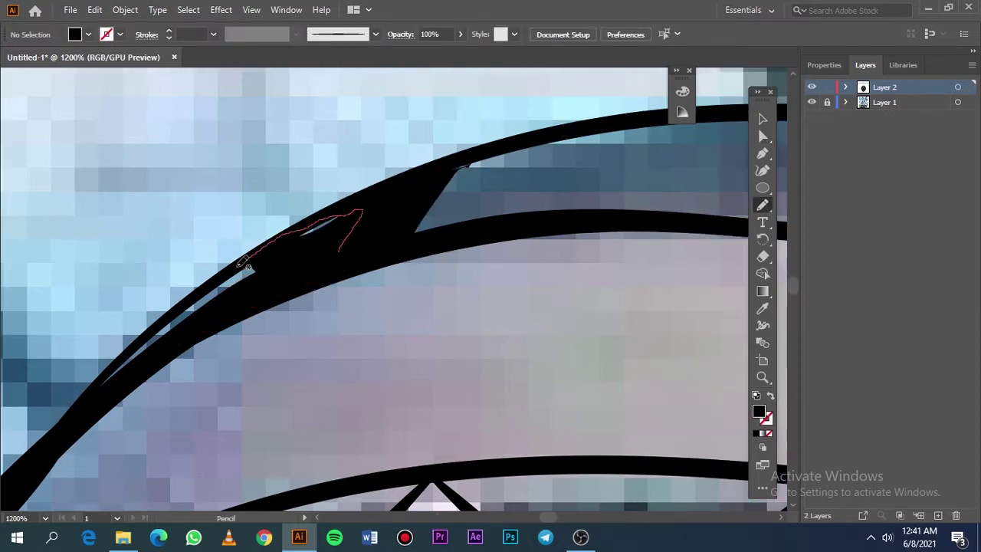
drag(245, 265, 230, 283)
scroll(230, 283, up, 3)
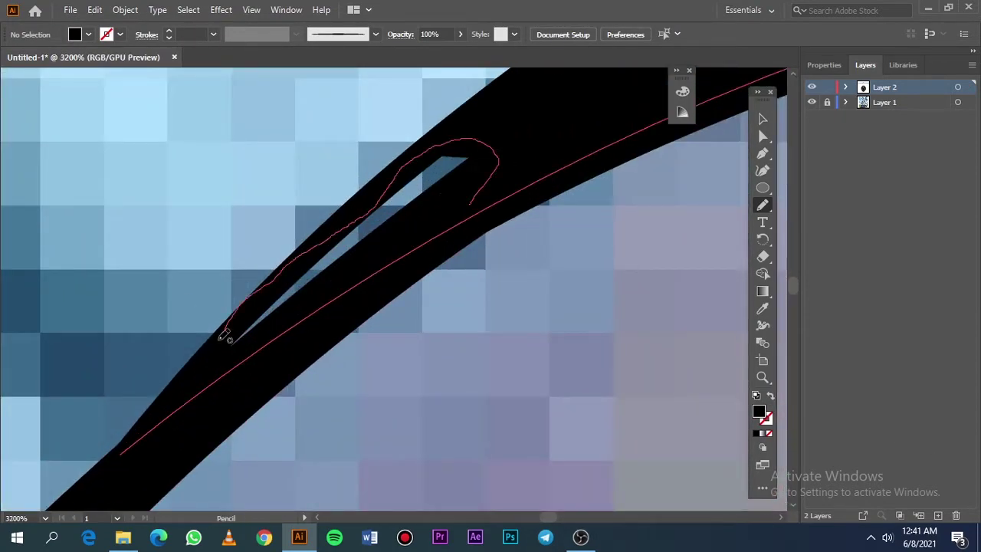
scroll(224, 335, down, 5)
scroll(586, 274, up, 3)
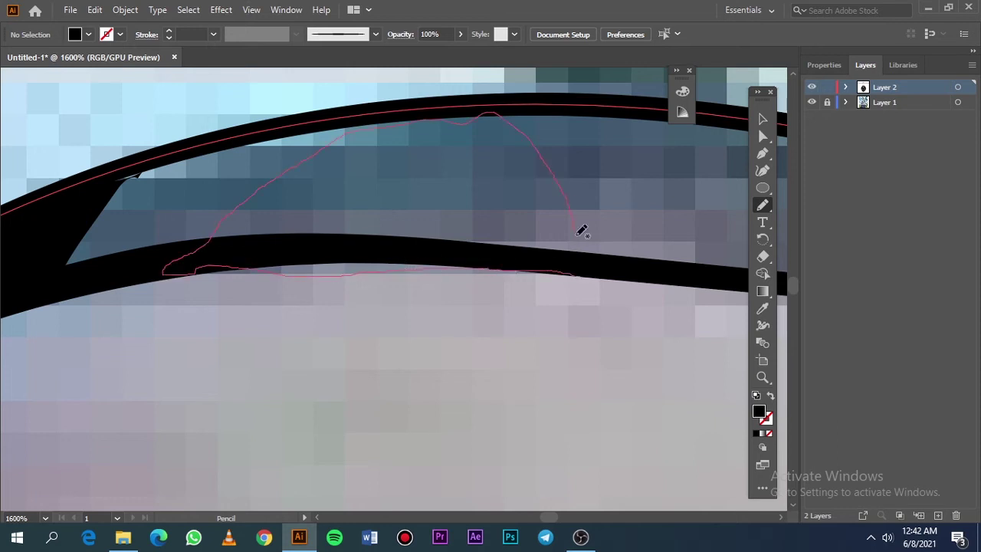
drag(582, 229, 575, 272)
key(ctrl+z)
mouse_move(255, 258)
mouse_down()
mouse_move(183, 264)
mouse_move(98, 186)
mouse_up()
Step: Fill the remaining gaps further along the brim lines with black shapes
scroll(429, 161, right, 3)
drag(518, 109, 205, 111)
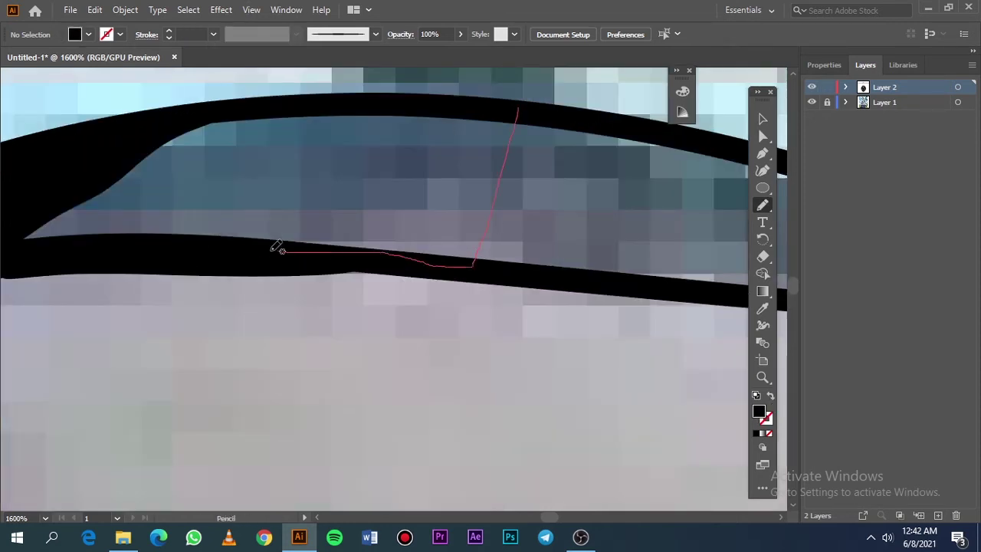
scroll(517, 115, left, 3)
mouse_move(504, 285)
mouse_down()
mouse_move(291, 110)
mouse_move(498, 284)
mouse_up()
mouse_move(335, 136)
mouse_down()
mouse_move(383, 291)
mouse_move(455, 204)
mouse_up()
scroll(460, 230, right, 5)
mouse_move(535, 307)
mouse_down()
mouse_move(525, 373)
mouse_move(175, 186)
mouse_move(535, 299)
mouse_up()
scroll(437, 339, right, 3)
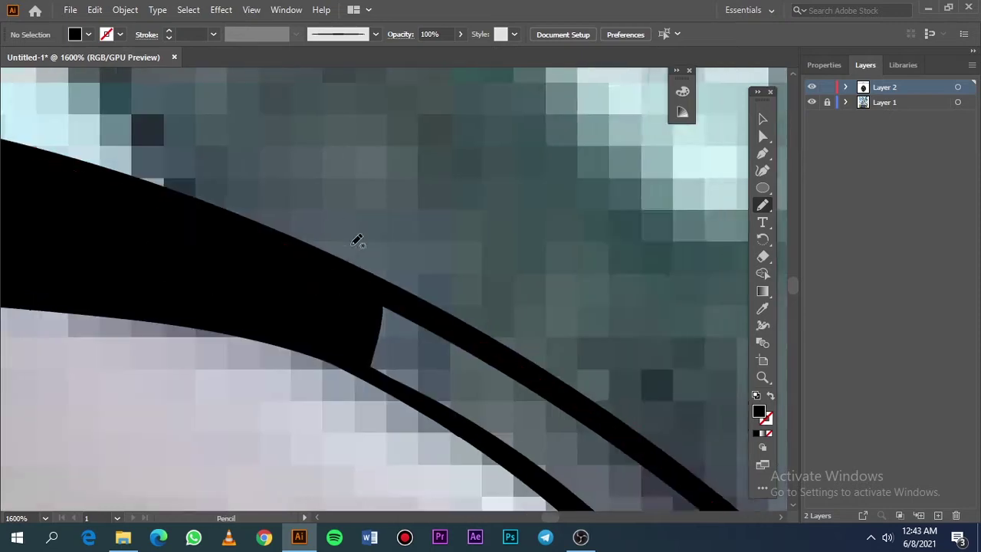
scroll(357, 236, down, 3)
mouse_move(515, 408)
mouse_down()
mouse_move(247, 216)
mouse_move(515, 406)
mouse_up()
scroll(486, 267, down, 3)
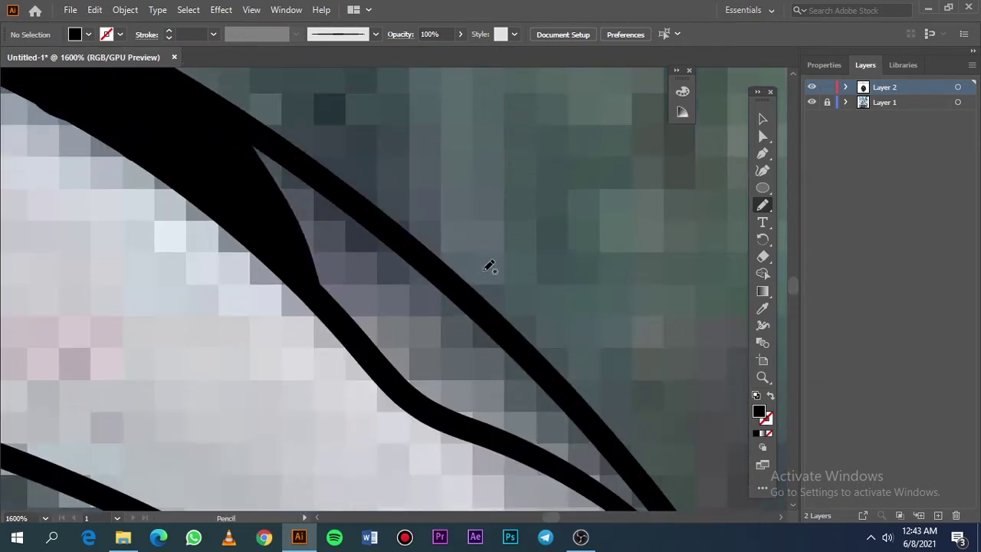
mouse_move(497, 335)
mouse_down()
mouse_move(296, 274)
mouse_move(509, 331)
mouse_move(458, 419)
mouse_up()
Step: Fill the last brim gap, fit the artboard and hide the reference photo
scroll(537, 337, down, 3)
mouse_move(565, 346)
mouse_down()
mouse_move(451, 298)
mouse_move(580, 344)
mouse_up()
key(ctrl+0)
click(811, 103)
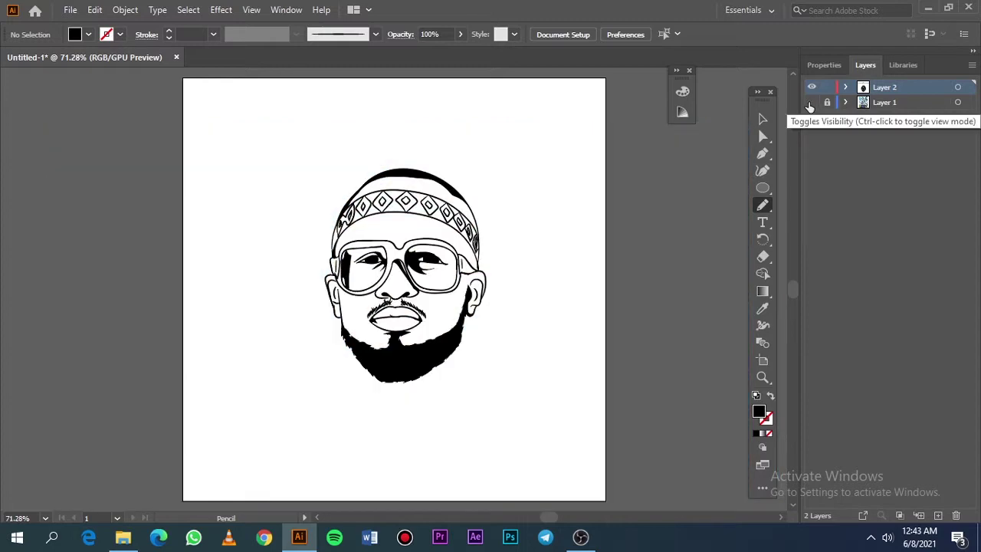
Step: Draw black pencil eyebrows above the right and left lenses over the photo, then hide it
click(810, 102)
click(812, 103)
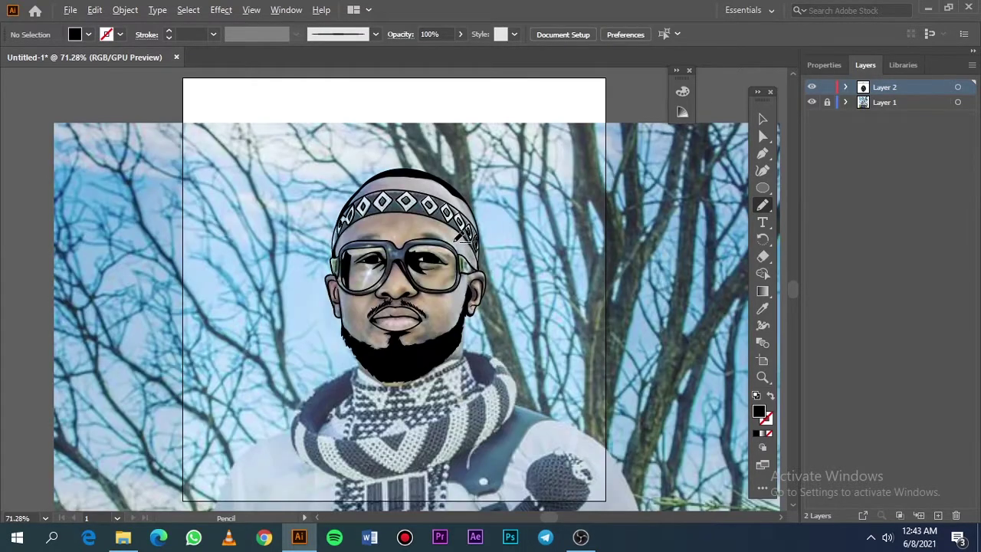
scroll(456, 238, up, 5)
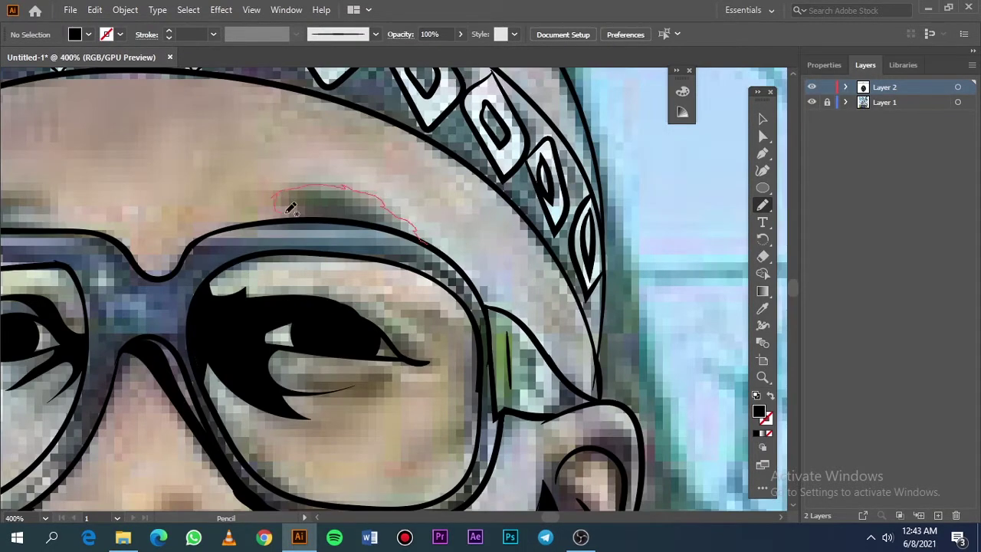
mouse_move(380, 220)
mouse_down()
mouse_move(275, 199)
mouse_move(276, 223)
mouse_up()
scroll(276, 223, left, 5)
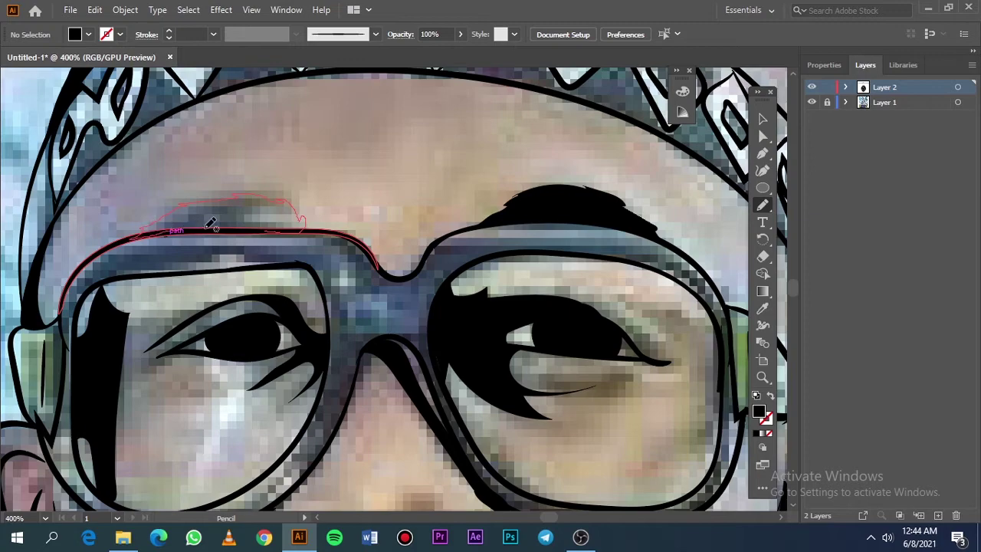
drag(211, 223, 153, 231)
key(ctrl+0)
click(811, 102)
Step: Select all the line art and duplicate its layer
key(v)
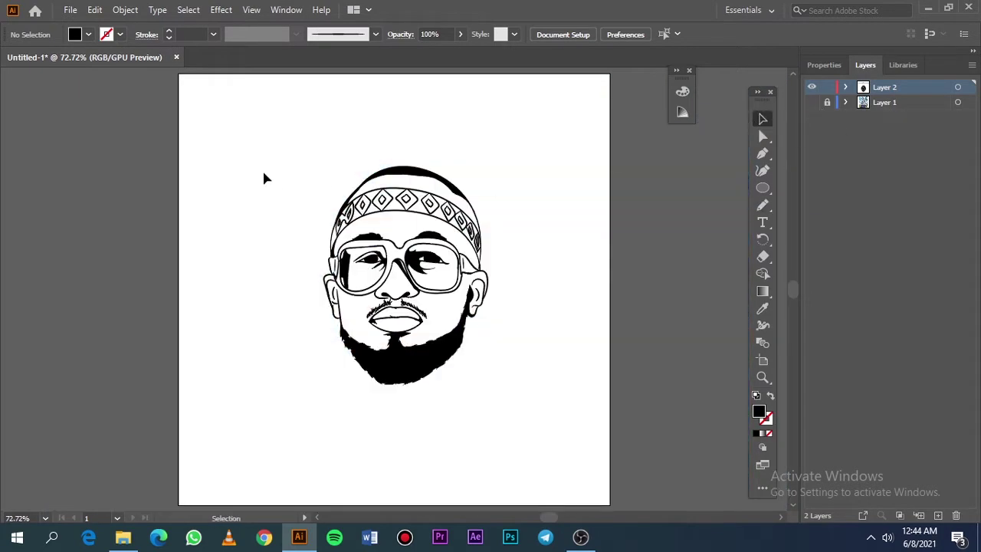
key(ctrl+a)
click(125, 9)
click(177, 191)
click(824, 64)
key(ctrl+shift+a)
click(864, 65)
Step: Set a brown-orange fill and place the shades.pdf palette beside the artboard
double_click(759, 412)
drag(767, 249, 770, 250)
drag(736, 169, 710, 150)
click(894, 81)
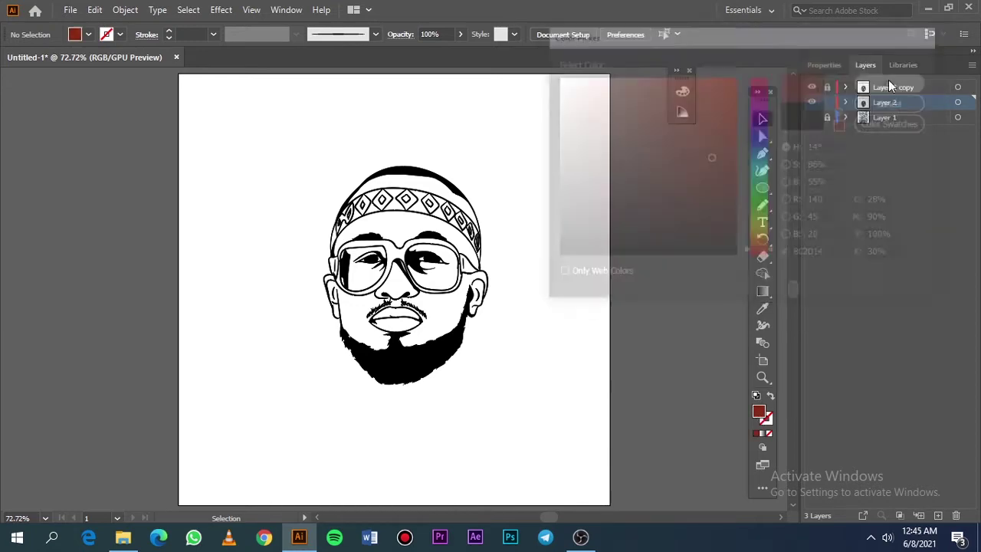
drag(287, 131, 517, 401)
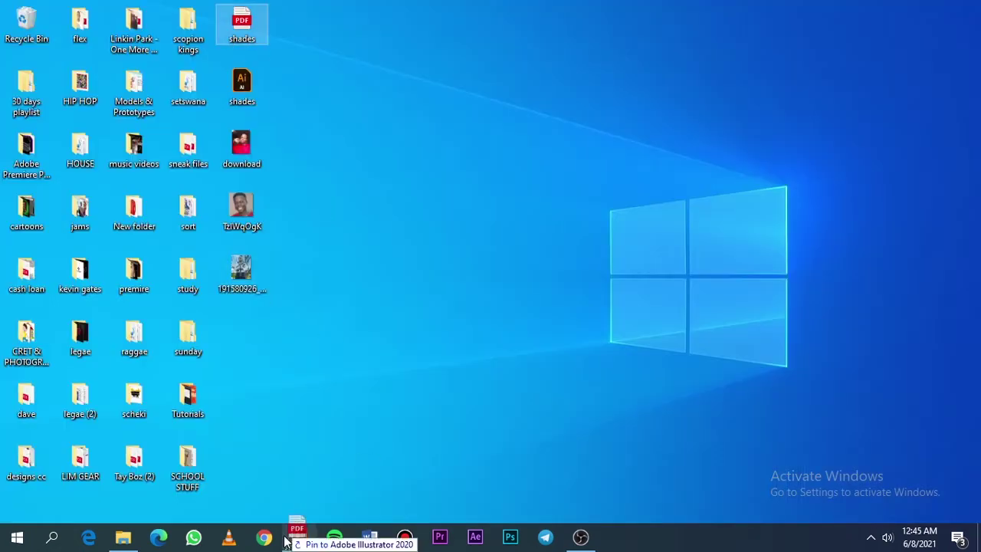
drag(285, 543, 88, 226)
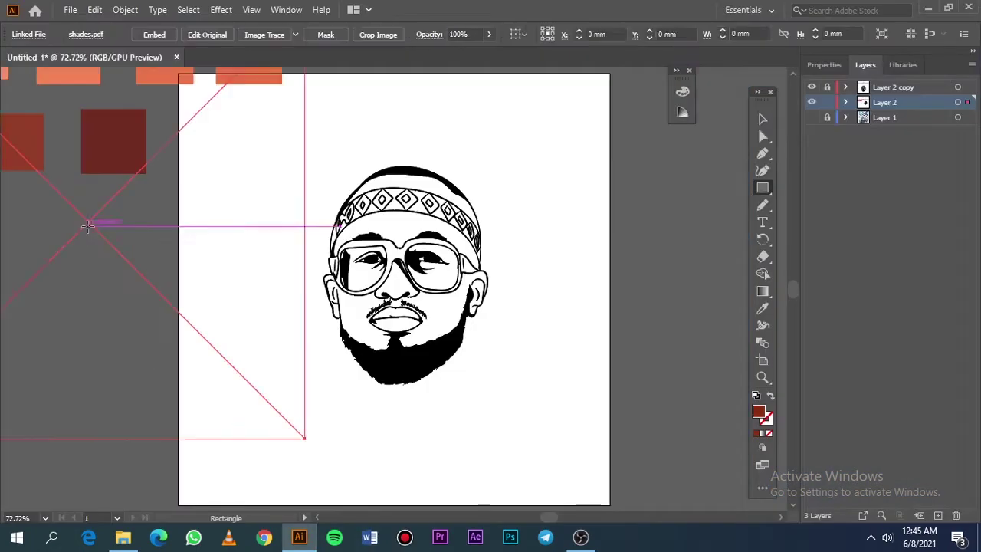
Step: Draw a rectangle covering the portrait and sample the terracotta swatch into it
key(i)
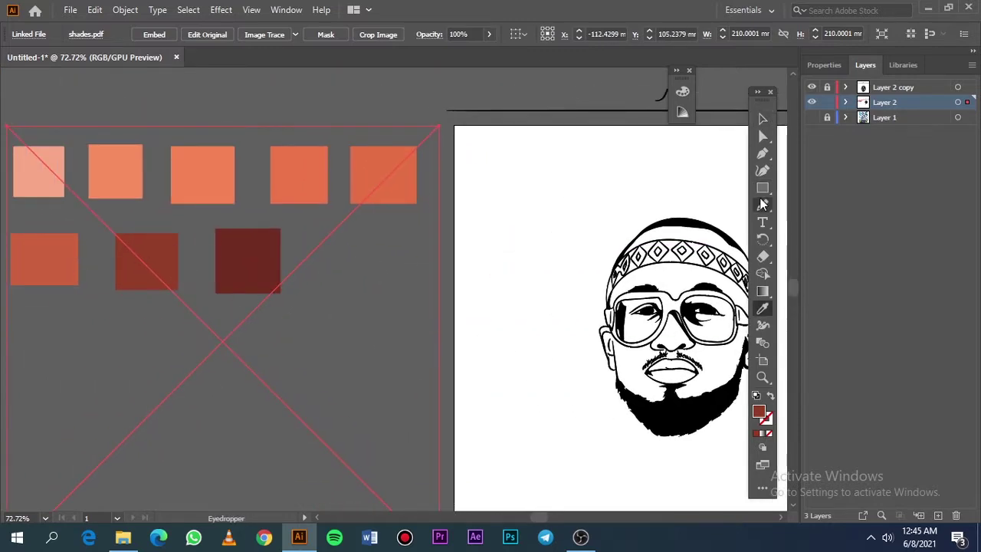
click(763, 188)
drag(433, 164, 749, 478)
key(i)
click(15, 260)
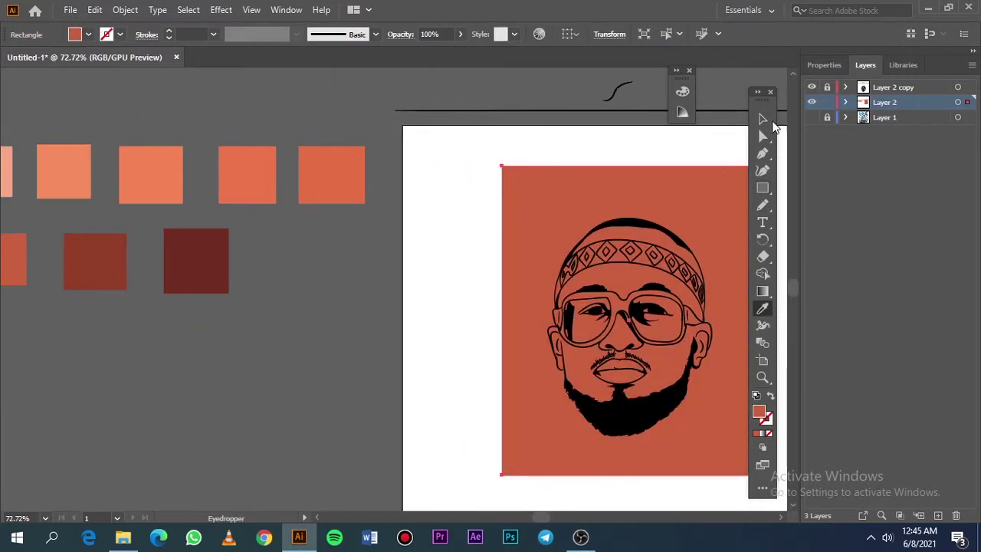
Step: Send the terracotta rectangle to the back and isolate it with the line art as a group
click(763, 119)
right_click(632, 203)
click(787, 449)
drag(383, 148, 659, 491)
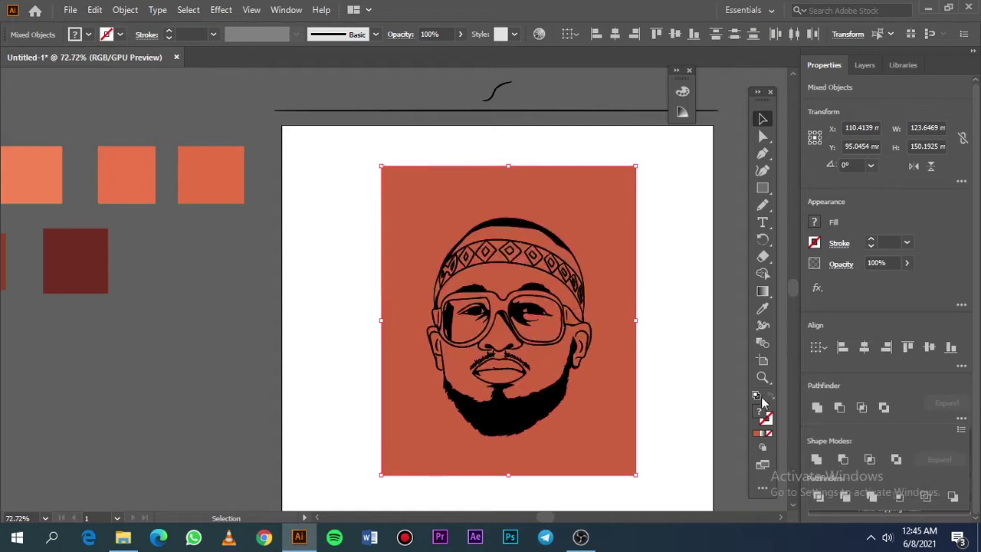
right_click(626, 383)
click(679, 376)
Step: Fill the glasses' side piece dark brown
key(a)
scroll(563, 270, up, 5)
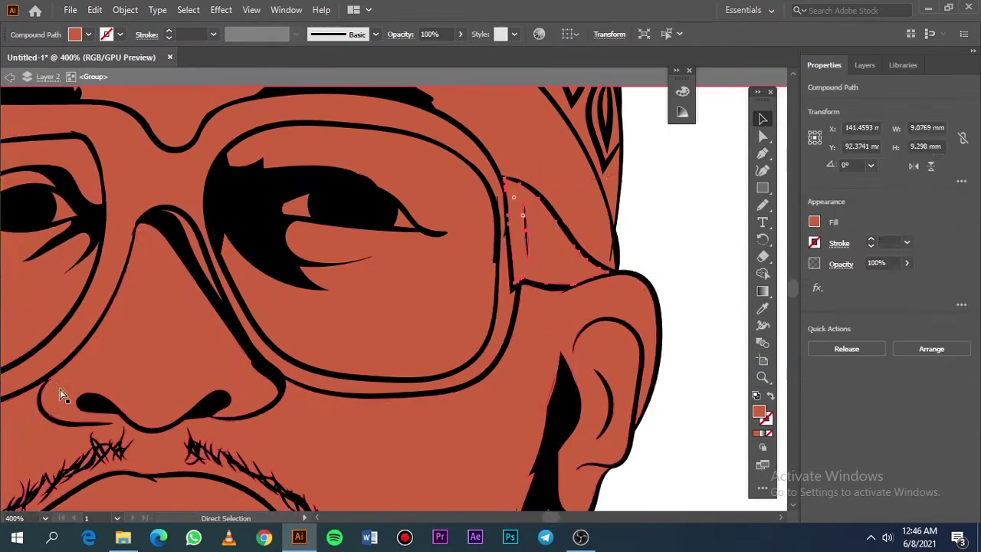
key(v)
double_click(758, 411)
drag(760, 223, 759, 240)
mouse_move(681, 110)
mouse_down()
mouse_move(754, 192)
mouse_move(754, 168)
mouse_up()
click(894, 82)
Step: Fill the glasses frame black
click(52, 131)
click(692, 287)
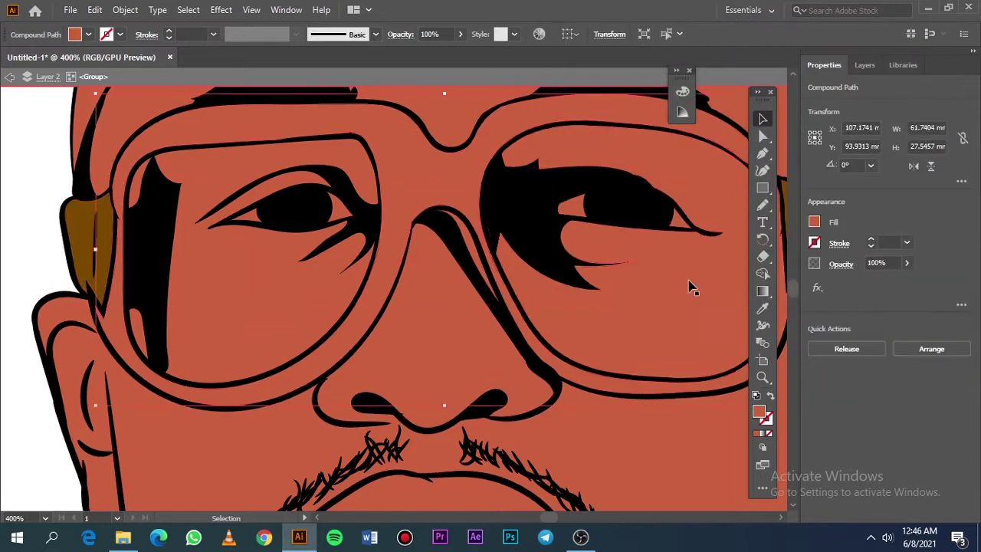
double_click(758, 412)
click(554, 245)
click(892, 82)
double_click(758, 412)
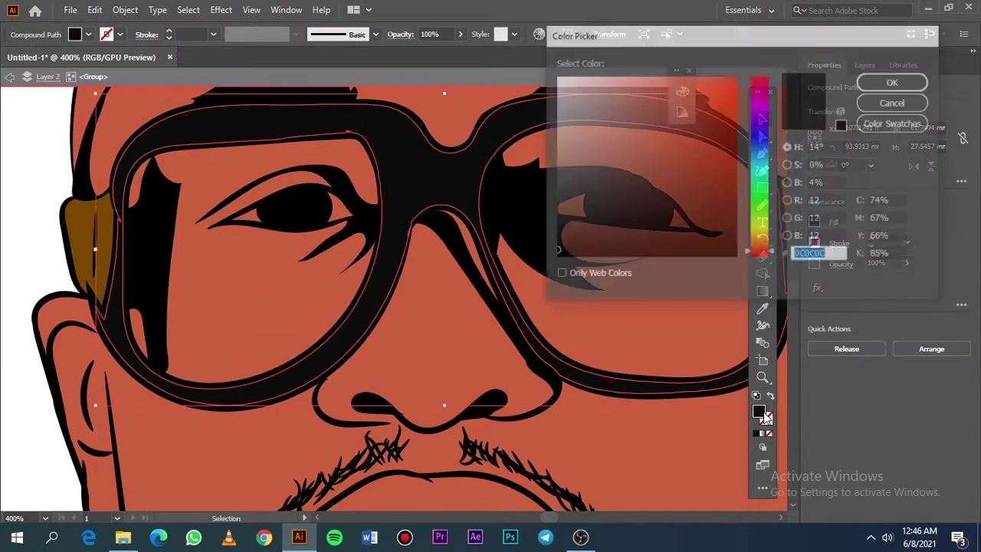
key(Escape)
click(44, 271)
key(ctrl+0)
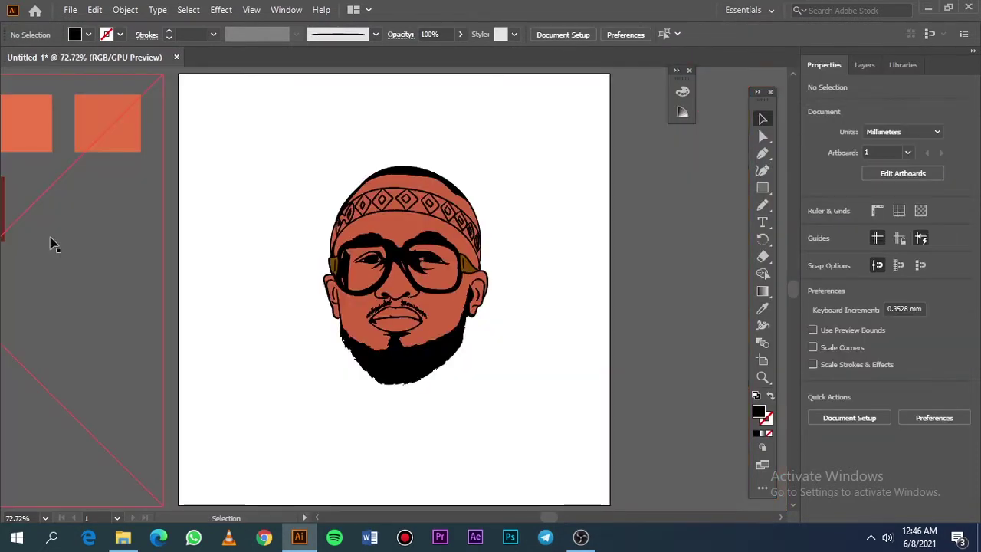
Step: Enter the group and fill the lens reflection pieces white
scroll(449, 256, up, 10)
double_click(449, 256)
scroll(470, 247, down, 5)
click(574, 238)
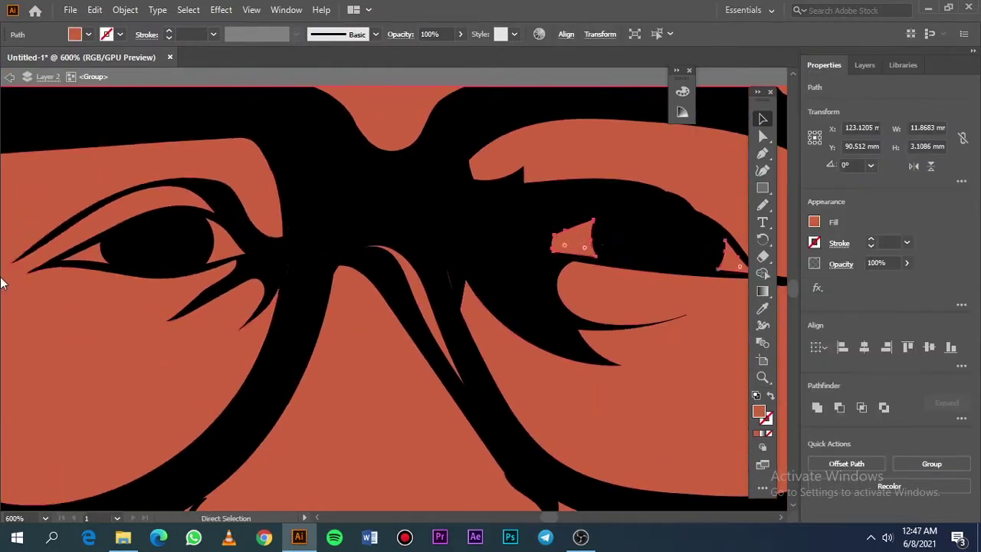
shift+click(62, 264)
double_click(759, 412)
click(558, 77)
click(892, 82)
key(ctrl+0)
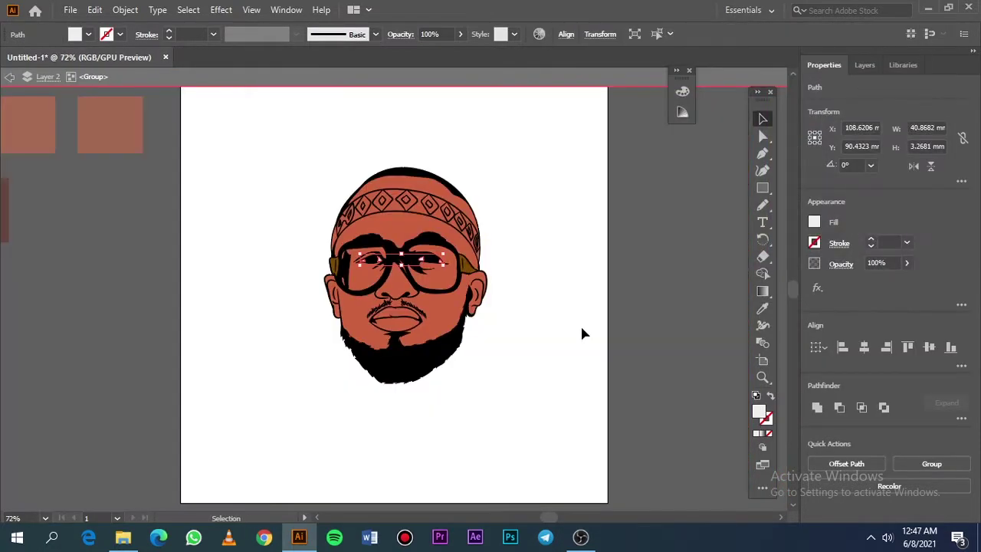
click(423, 404)
Step: Fill the headband's diamond pieces white
scroll(436, 194, up, 8)
click(659, 452)
shift+click(585, 374)
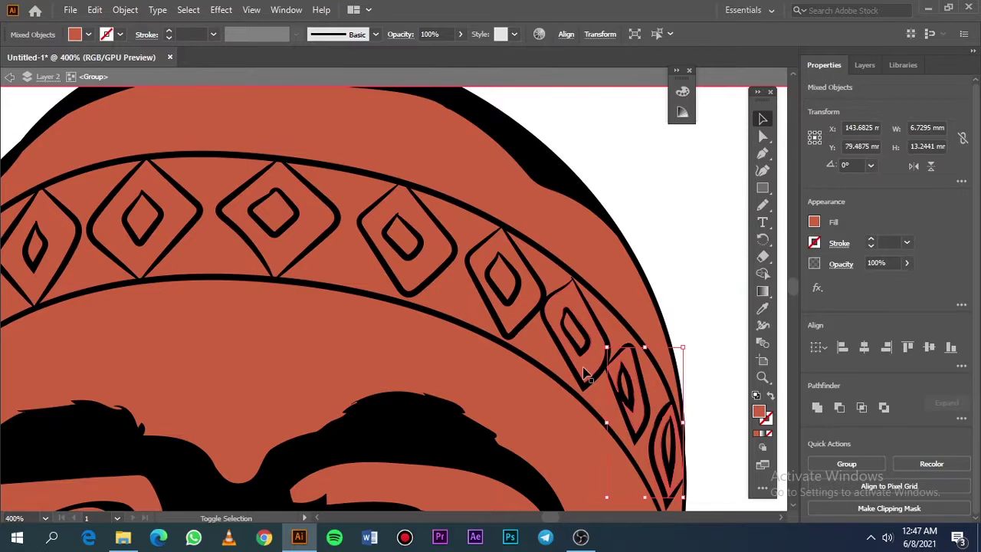
scroll(245, 253, left, 5)
click(248, 273)
double_click(759, 412)
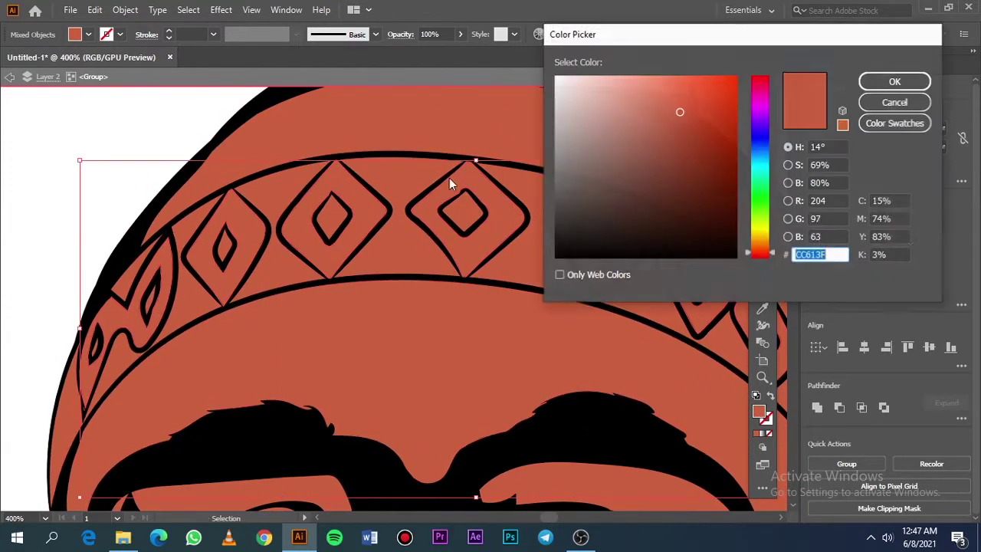
click(558, 76)
click(893, 82)
click(175, 114)
Step: Fill the headband itself black (#000000)
click(263, 324)
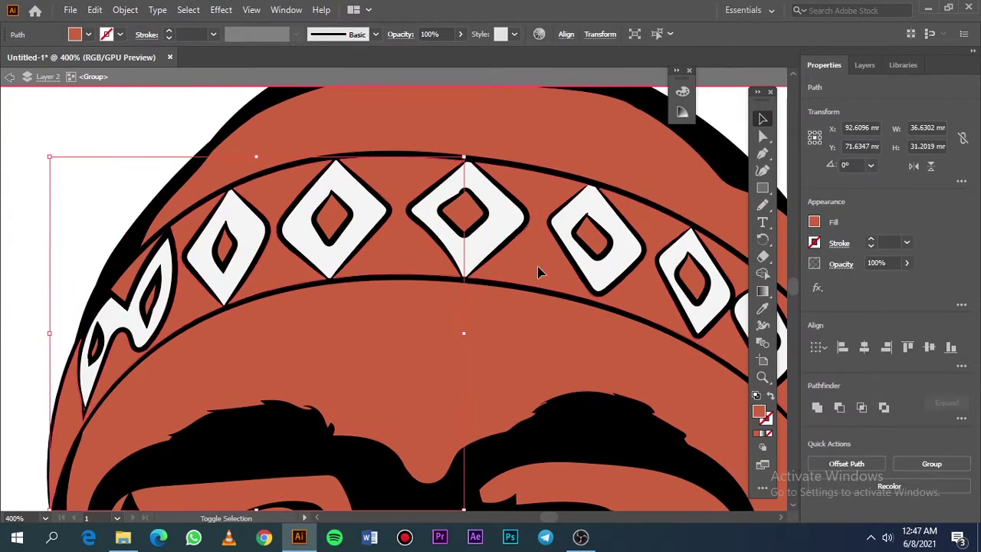
double_click(758, 412)
text(000000)
click(894, 81)
click(61, 281)
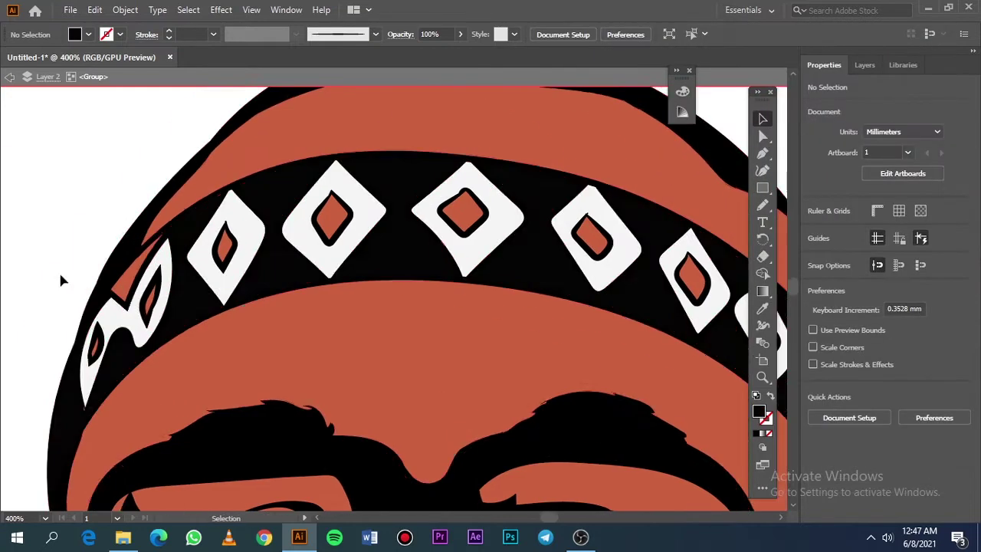
click(122, 322)
scroll(376, 138, down, 3)
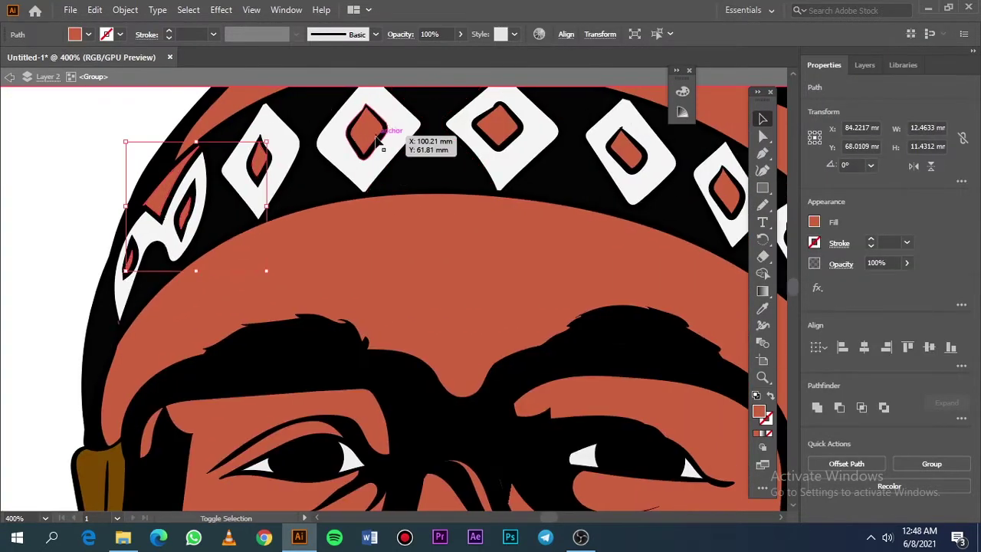
scroll(375, 137, right, 5)
Step: Eyedropper a sampled colour onto the headband's inner diamonds
key(i)
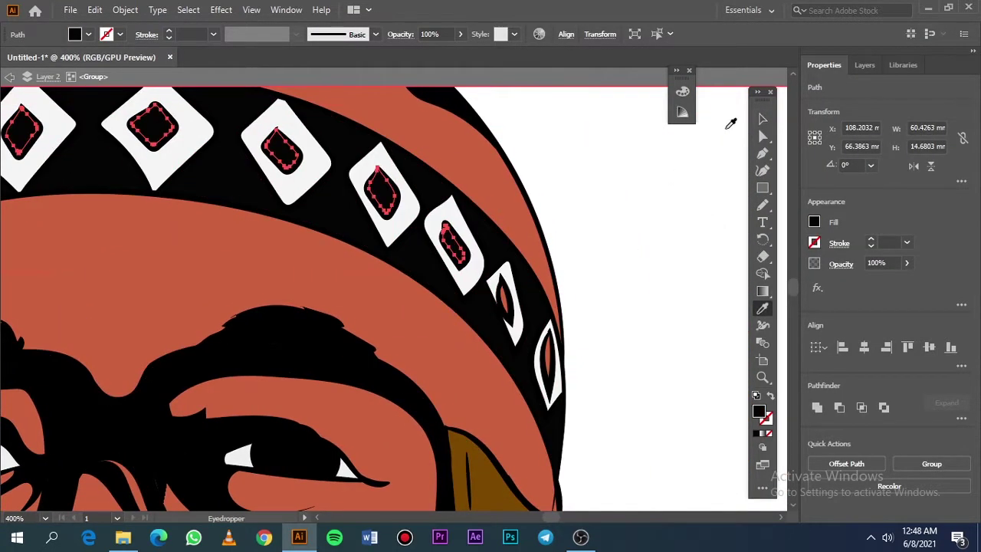
click(390, 171)
key(v)
click(610, 219)
key(ctrl+0)
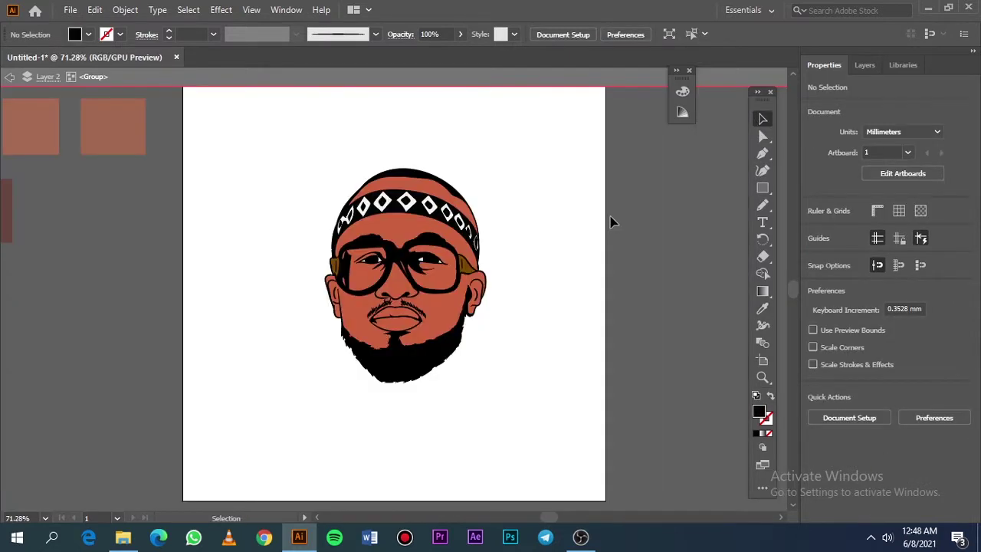
Step: Fill the lower lip pink with #D4606A
click(396, 316)
scroll(403, 309, up, 5)
double_click(758, 411)
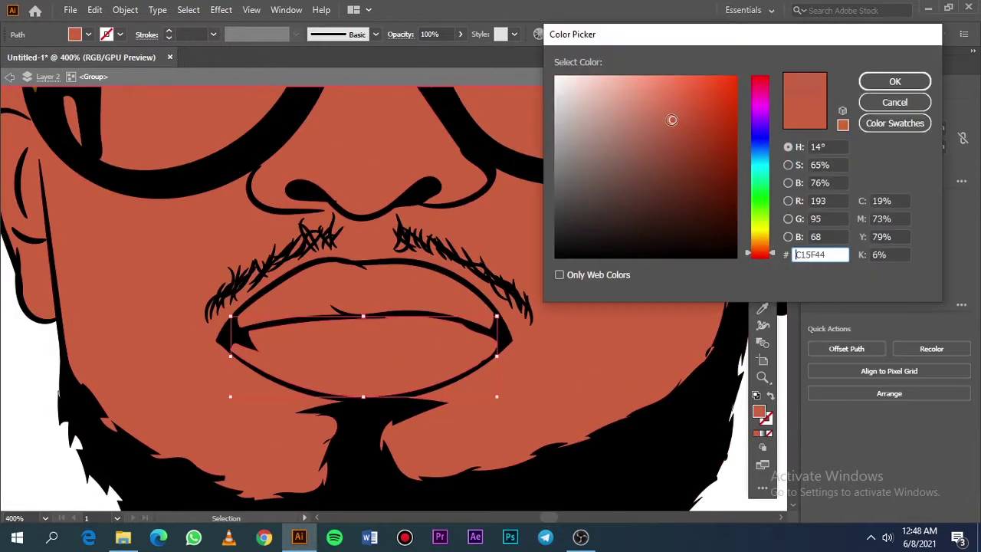
text(D4606A)
key(Return)
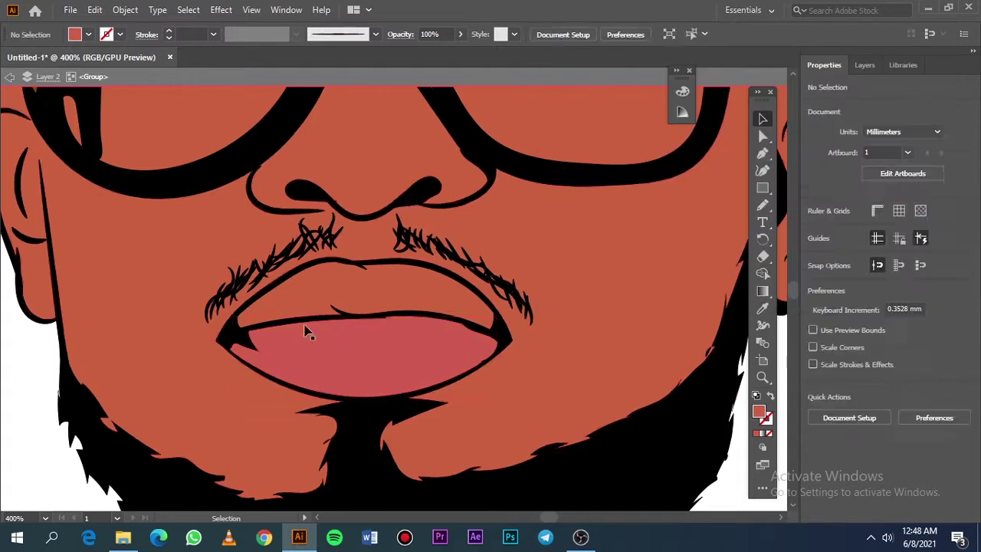
Step: Fill the upper lip dark red with #AA4B51
click(365, 291)
double_click(759, 412)
text(AA4B51)
click(893, 82)
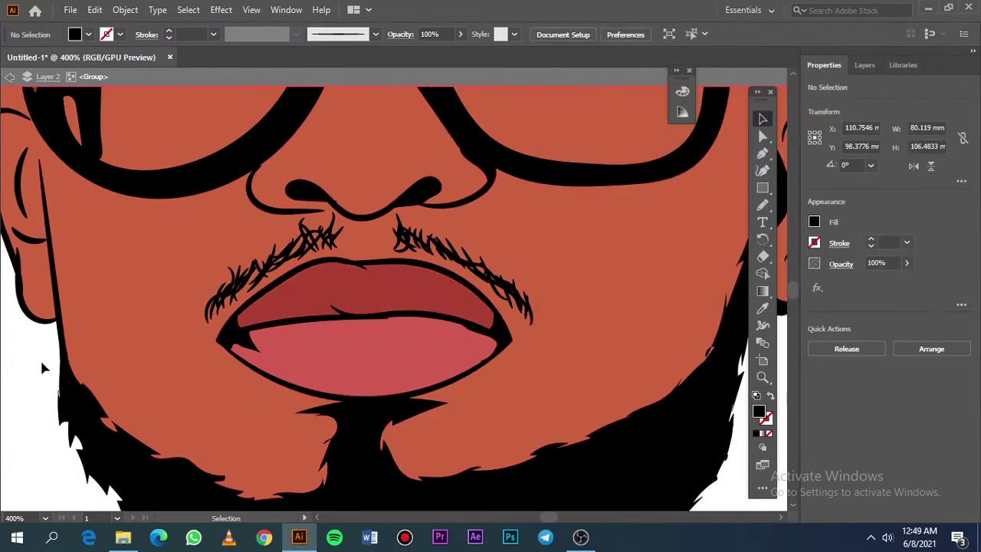
click(39, 357)
click(450, 305)
double_click(759, 412)
click(893, 82)
click(38, 372)
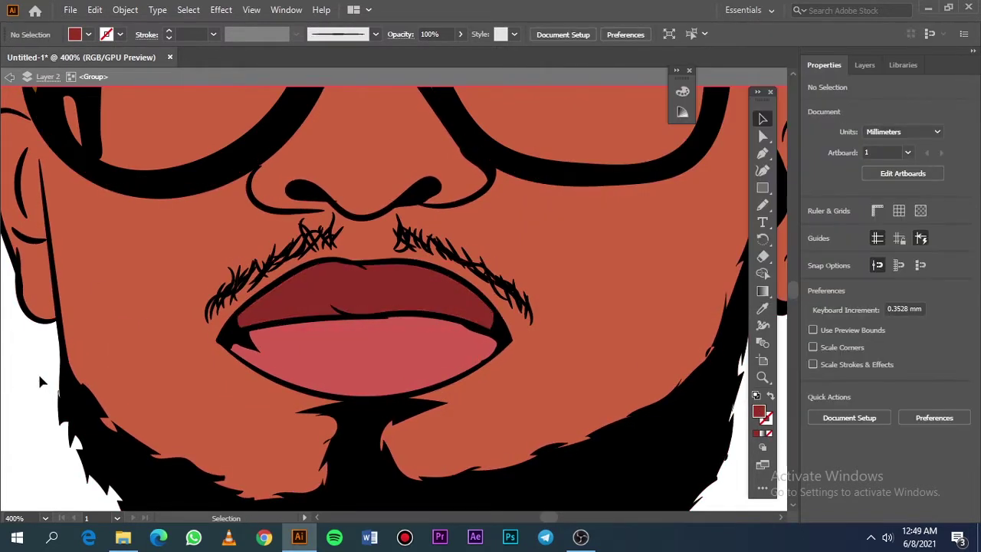
key(ctrl+0)
Step: Select and check small stray sliver paths around the portrait's edges
scroll(364, 264, up, 15)
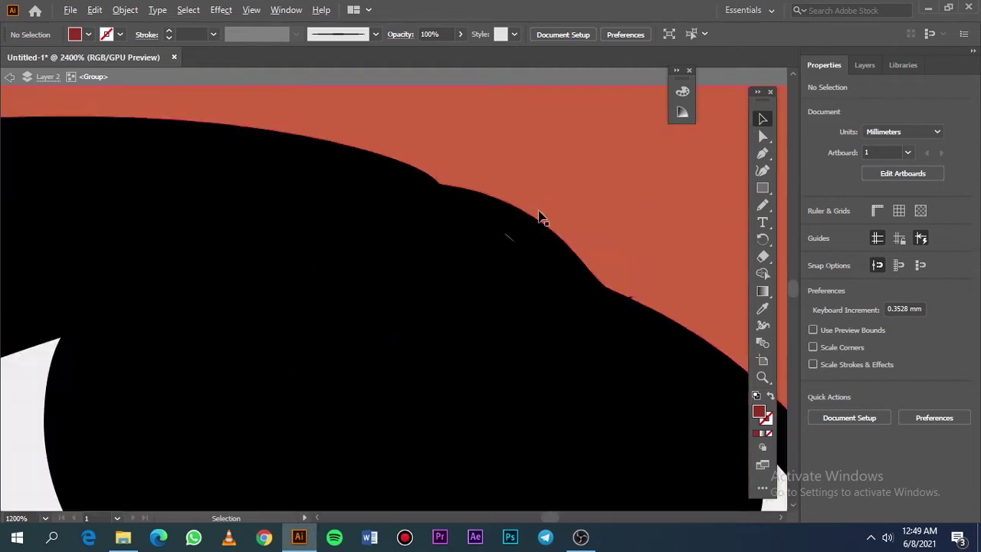
click(499, 389)
scroll(203, 394, down, 5)
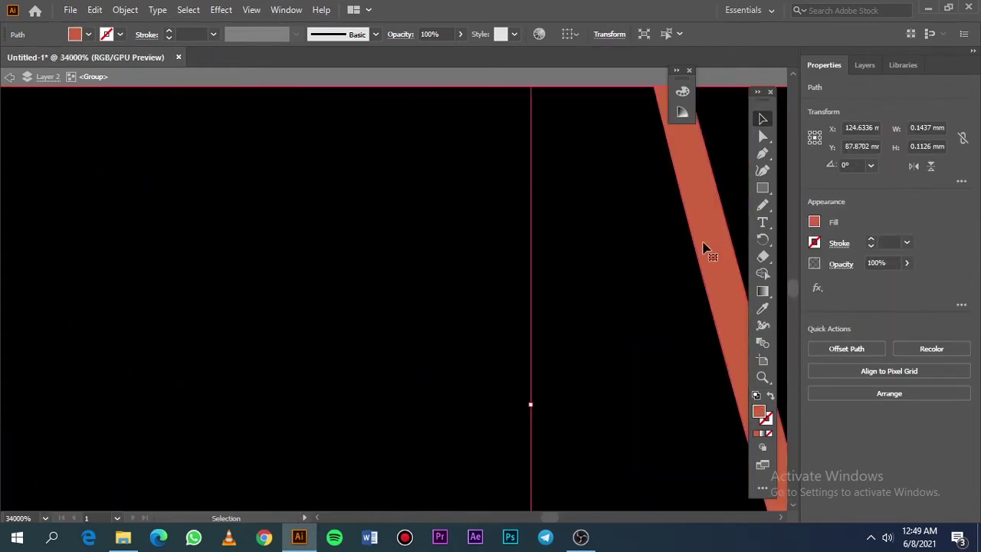
click(587, 203)
scroll(578, 207, down, 5)
scroll(273, 184, up, 8)
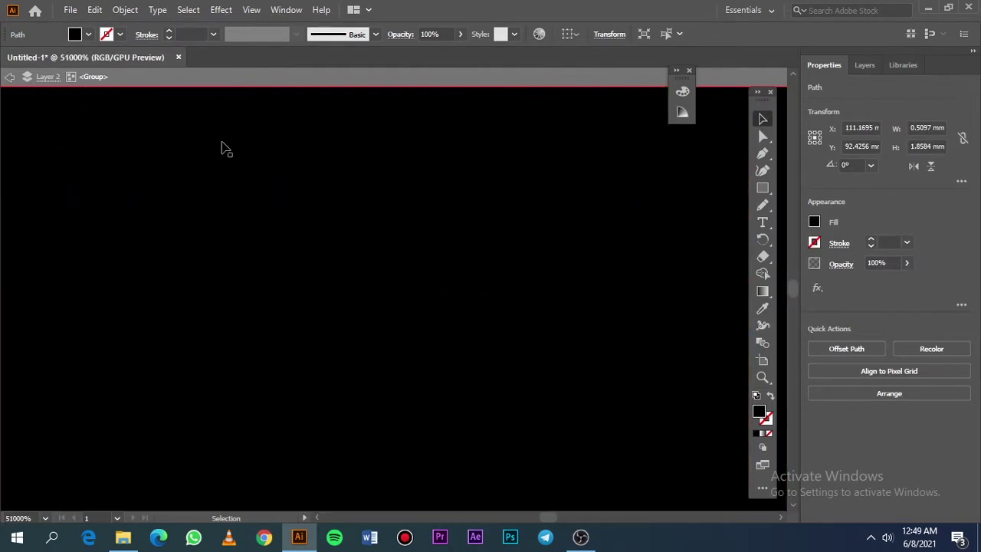
scroll(221, 379, down, 3)
key(ctrl+0)
Step: Duplicate Layer 2 in the Layers panel
key(ctrl+shift+a)
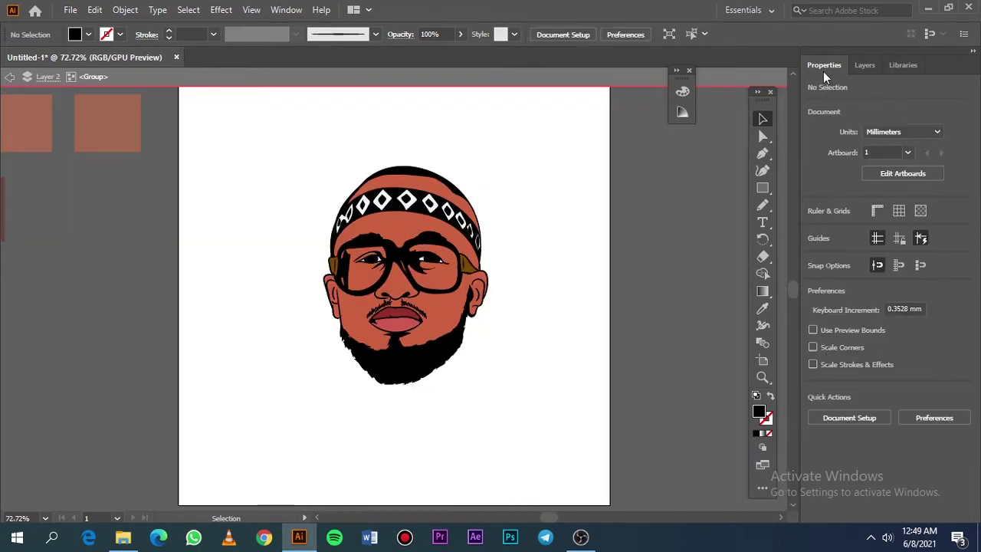
click(865, 64)
click(846, 102)
click(861, 132)
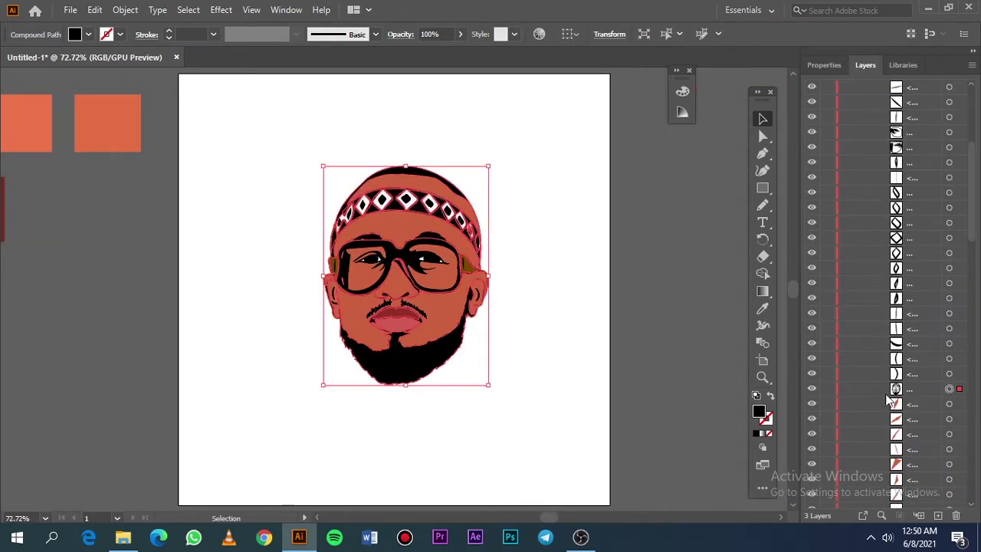
click(863, 132)
click(846, 102)
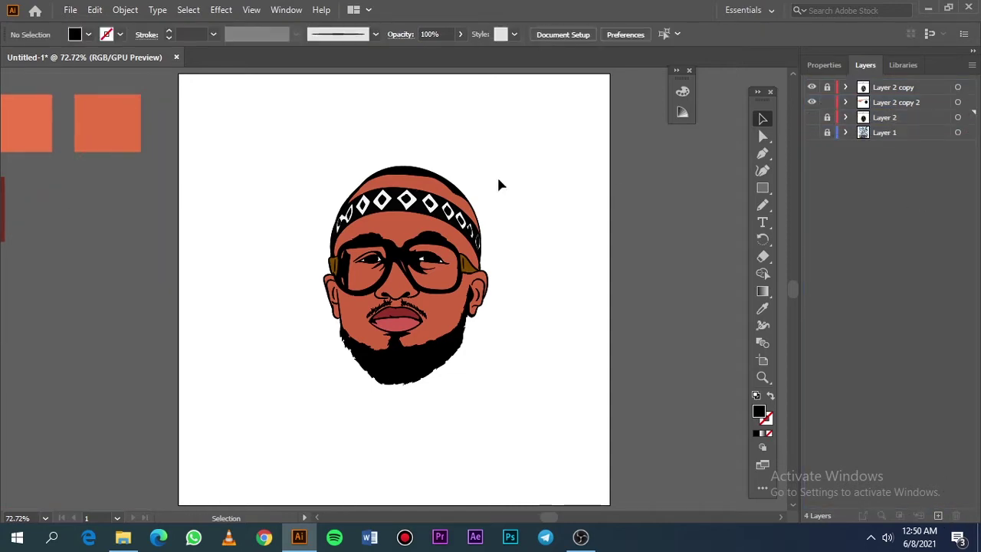
Step: On the Layer 2 copy, turn the skin, lips and lens fills white
key(a)
click(412, 222)
scroll(410, 377, up, 2)
key(ctrl+plus)
key(ctrl+plus)
key(ctrl+plus)
key(Delete)
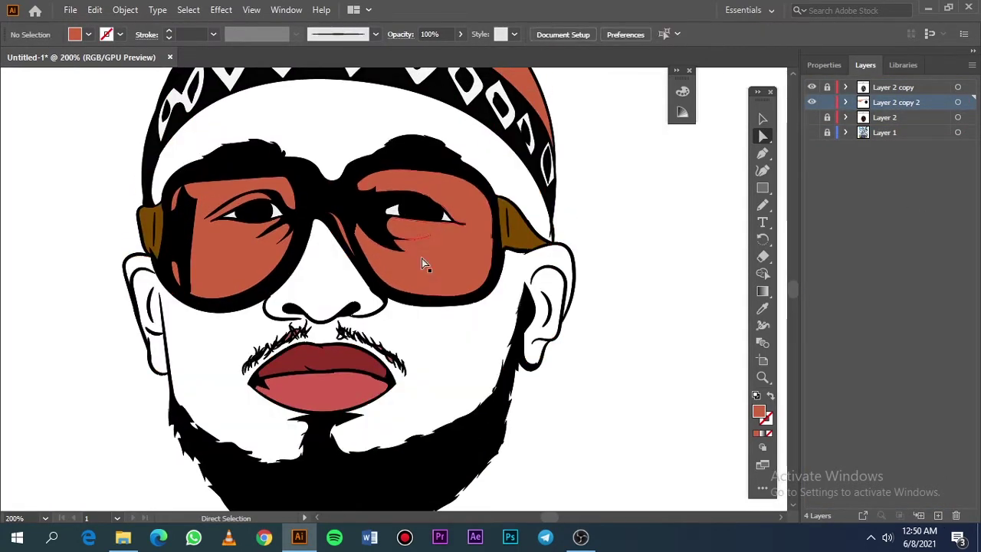
click(360, 384)
key(Delete)
click(221, 265)
key(Delete)
Step: Delete the glasses frame and remaining lens fills from the copy
scroll(516, 188, up, 3)
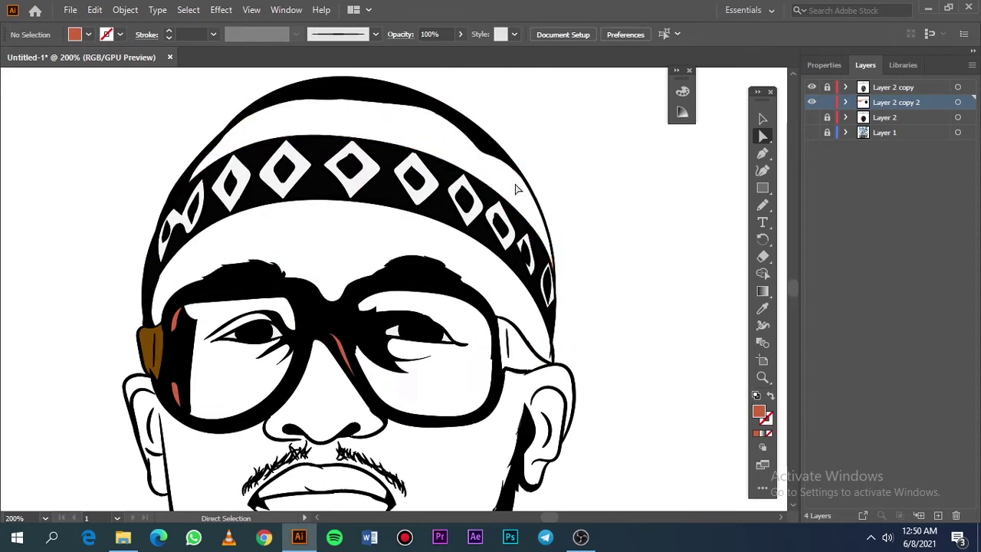
scroll(335, 339, up, 5)
scroll(350, 339, down, 5)
scroll(350, 340, up, 3)
mouse_move(22, 295)
mouse_down()
mouse_move(273, 460)
mouse_move(283, 434)
mouse_up()
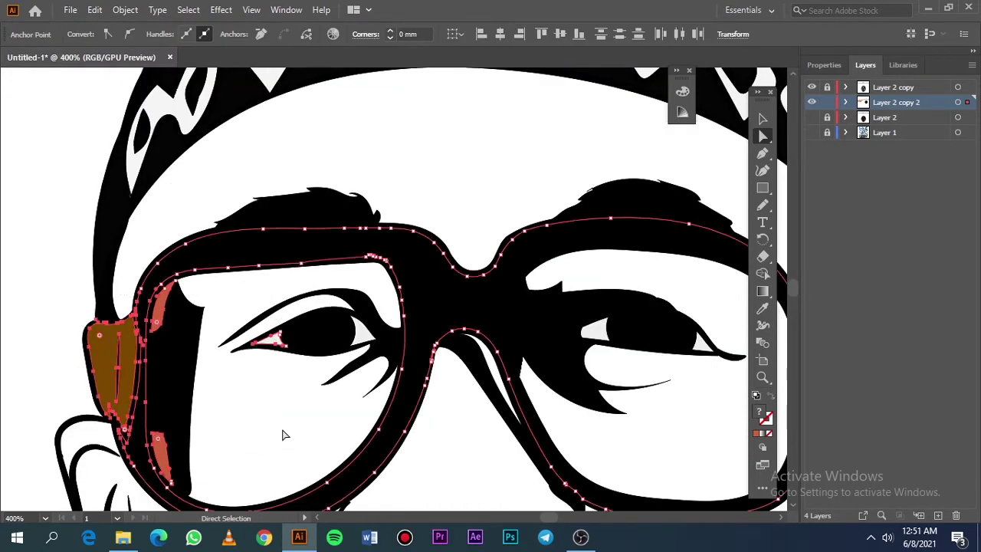
key(Delete)
click(716, 416)
key(Delete)
key(ctrl+0)
Step: Add a new Layer 5 above Layer 2
click(919, 117)
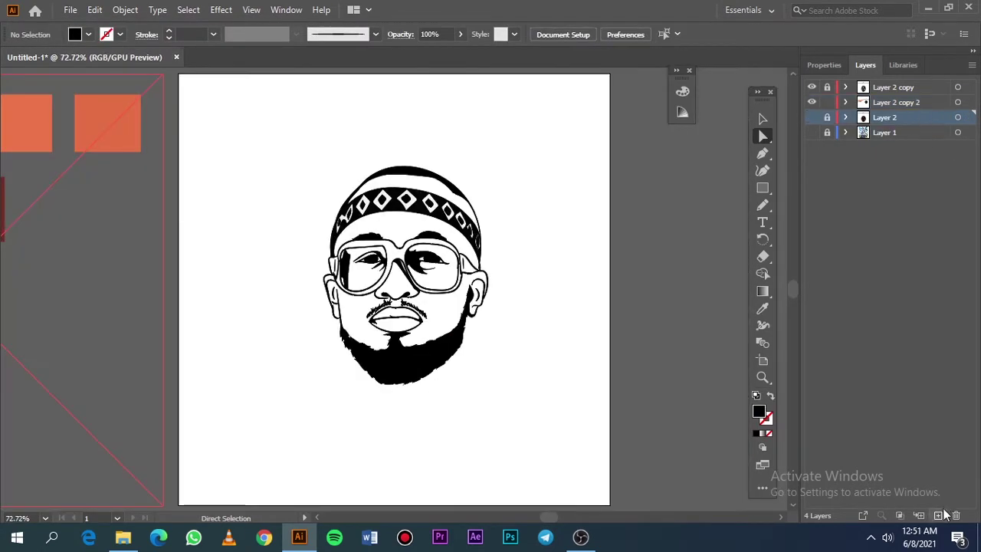
click(945, 515)
click(812, 147)
key(i)
click(383, 324)
scroll(383, 307, left, 3)
Step: Sample the dark red colour and pencil-draw the right lens reflection on Layer 5
click(812, 147)
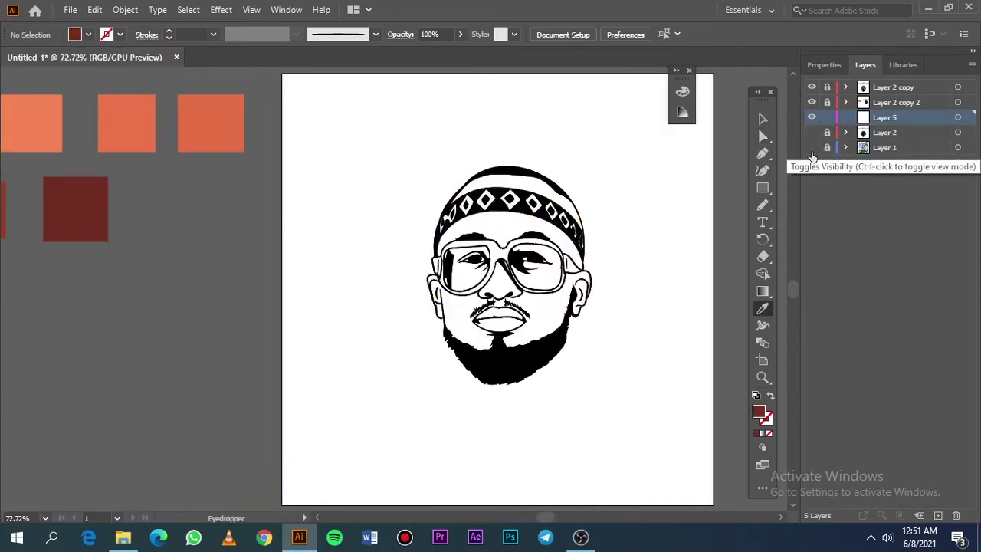
scroll(537, 261, up, 1)
scroll(537, 261, up, 2)
key(n)
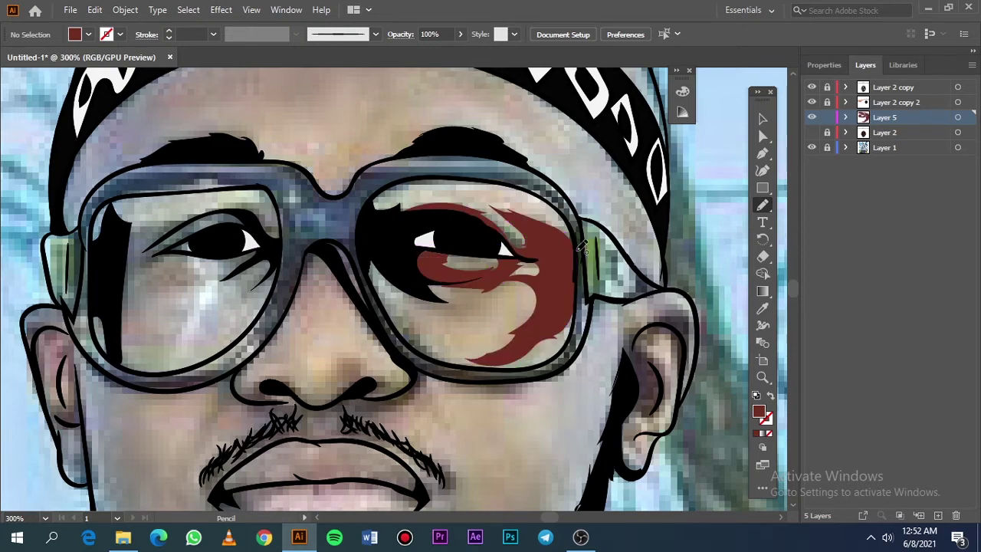
key(ctrl+0)
click(811, 147)
Step: Darken the right lens reflection with Recolor Artwork: brightness 28, saturation 82
key(v)
click(459, 272)
key(ctrl+plus)
key(ctrl+plus)
key(ctrl+plus)
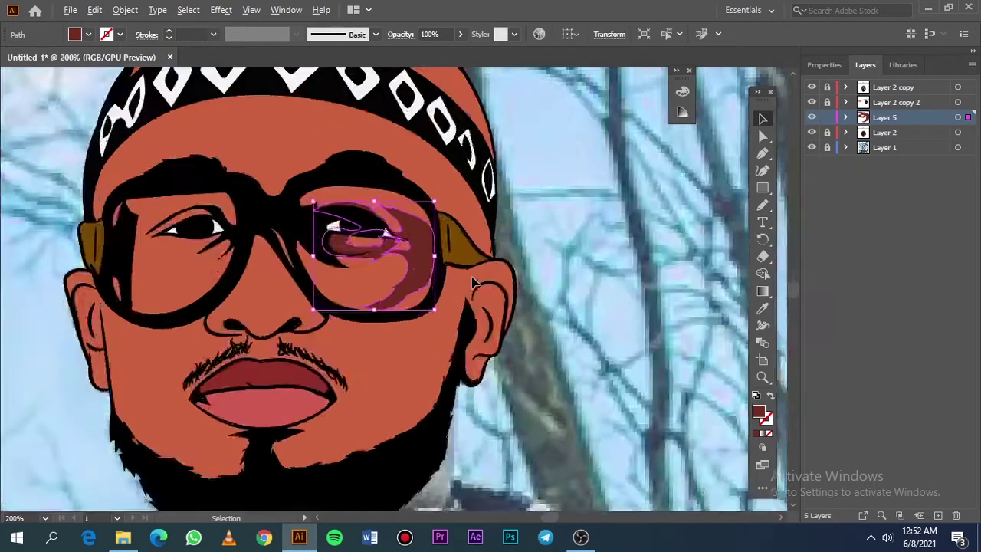
key(ctrl+plus)
click(94, 9)
click(422, 375)
drag(734, 410, 716, 408)
drag(751, 381, 760, 387)
key(Return)
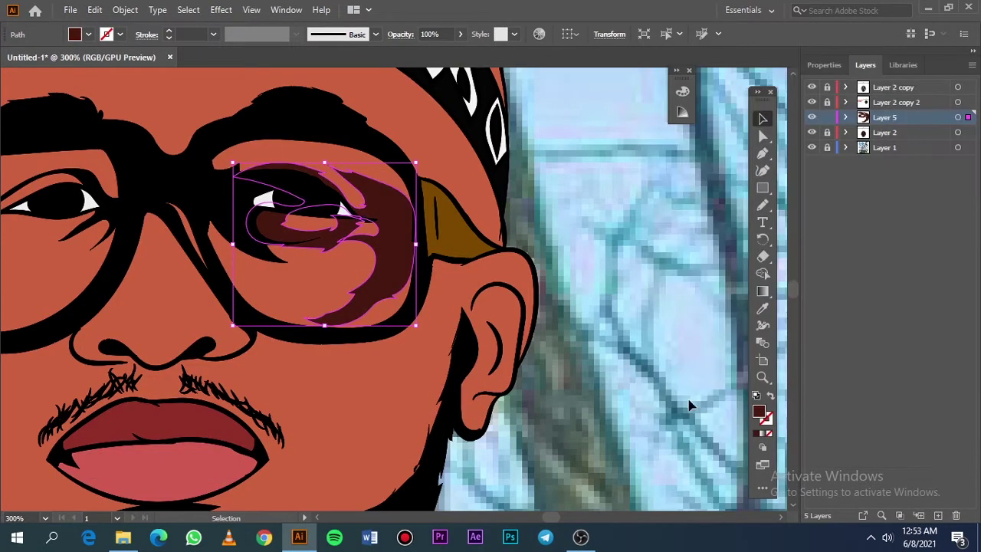
Step: Draw dark red reflections under the left eye, near the brow and along the lens edge
key(ctrl+0)
key(ctrl+shift+a)
click(811, 147)
click(811, 148)
scroll(368, 274, up, 5)
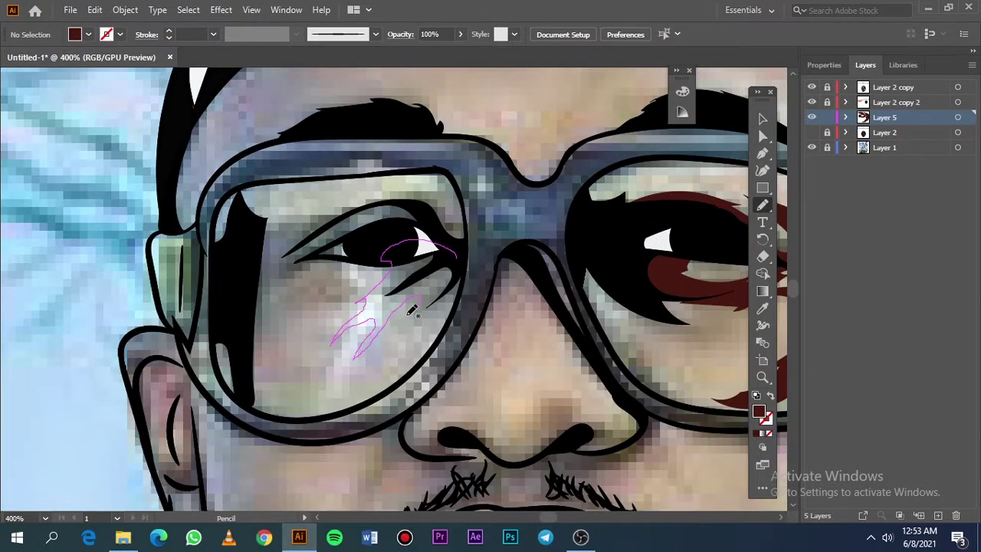
drag(427, 351, 457, 258)
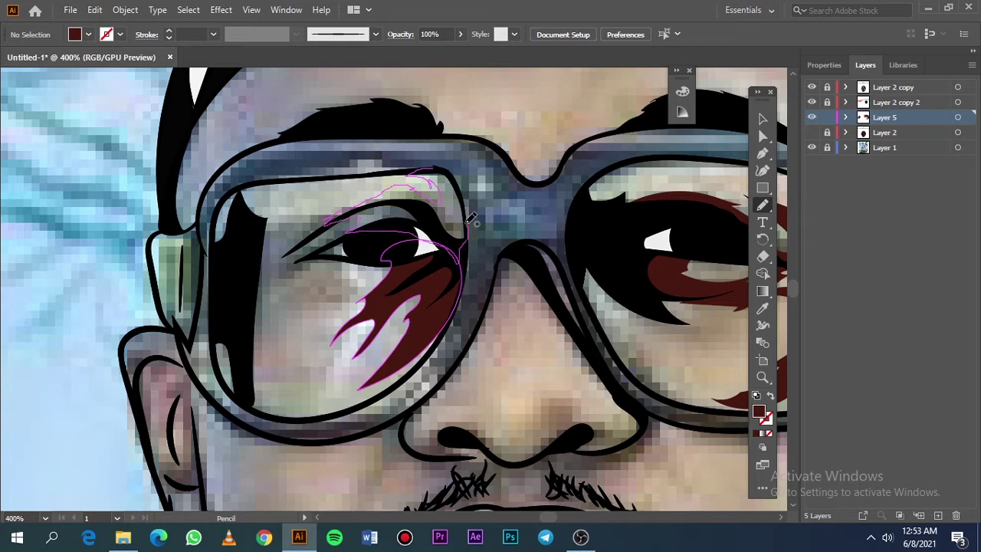
drag(471, 222, 420, 174)
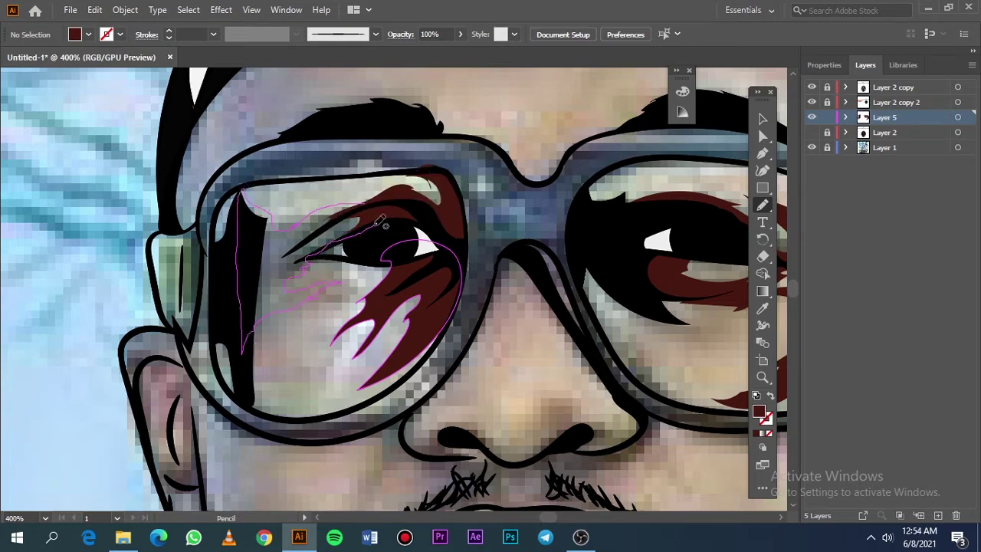
drag(378, 226, 253, 195)
Step: Toggle the coloured portrait layer's visibility to check the left lens reflections
key(ctrl+0)
click(812, 132)
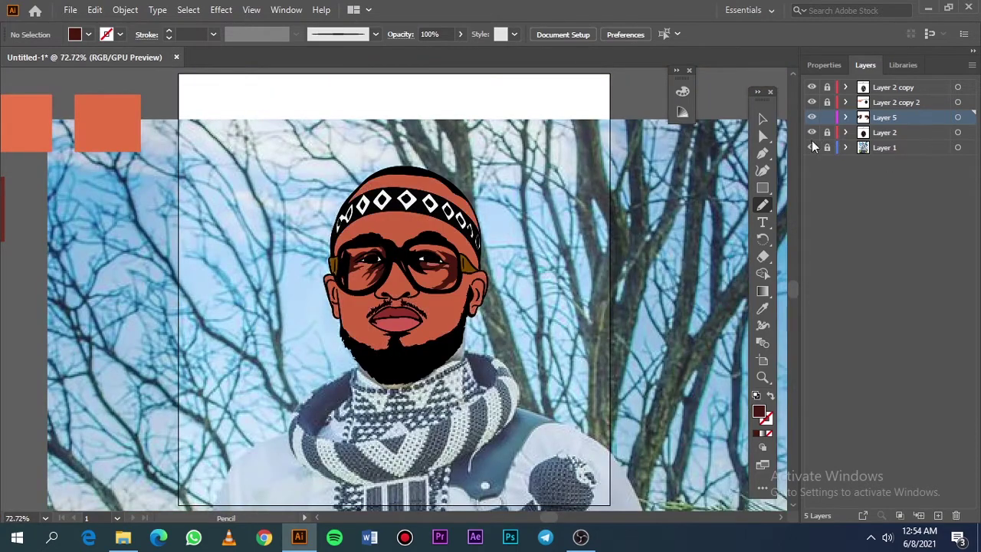
click(811, 147)
scroll(364, 314, up, 4)
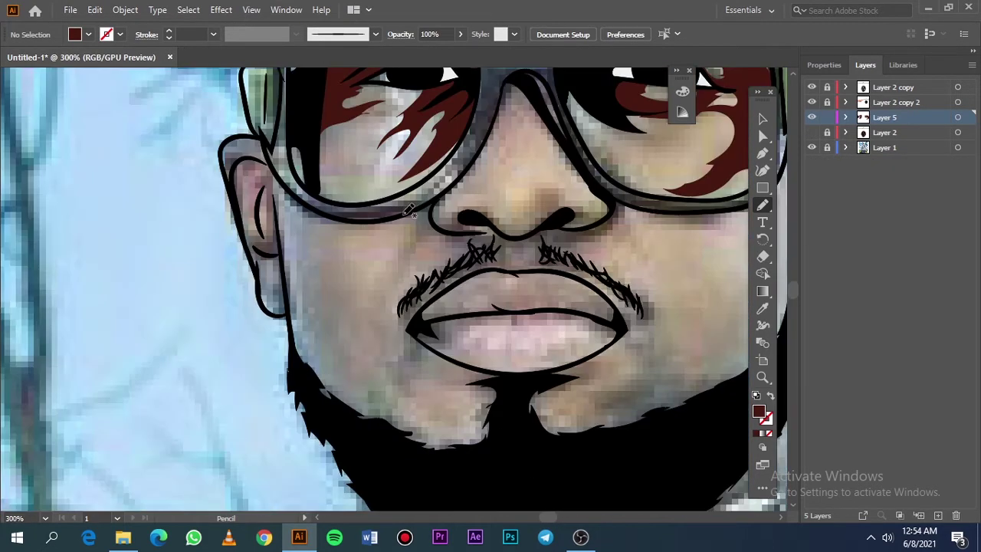
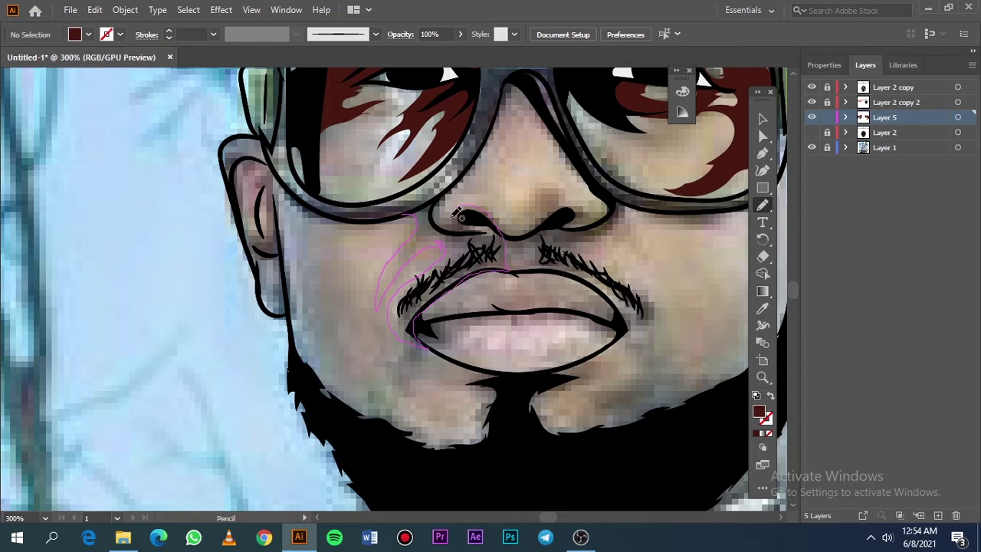
Step: Draw dark red shadow shapes on the cheek and above the moustache along the upper lip
drag(414, 212, 416, 214)
scroll(260, 203, up, 2)
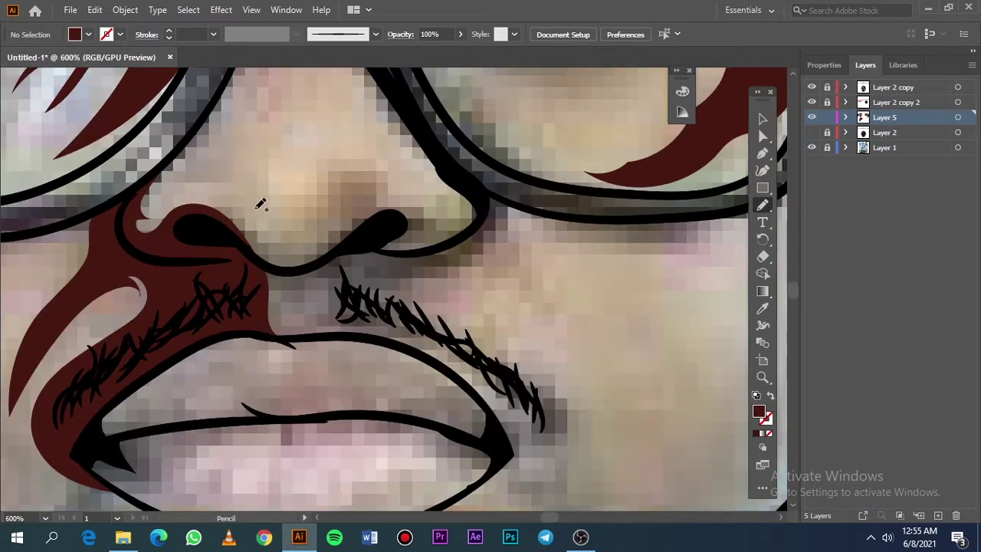
drag(235, 200, 314, 185)
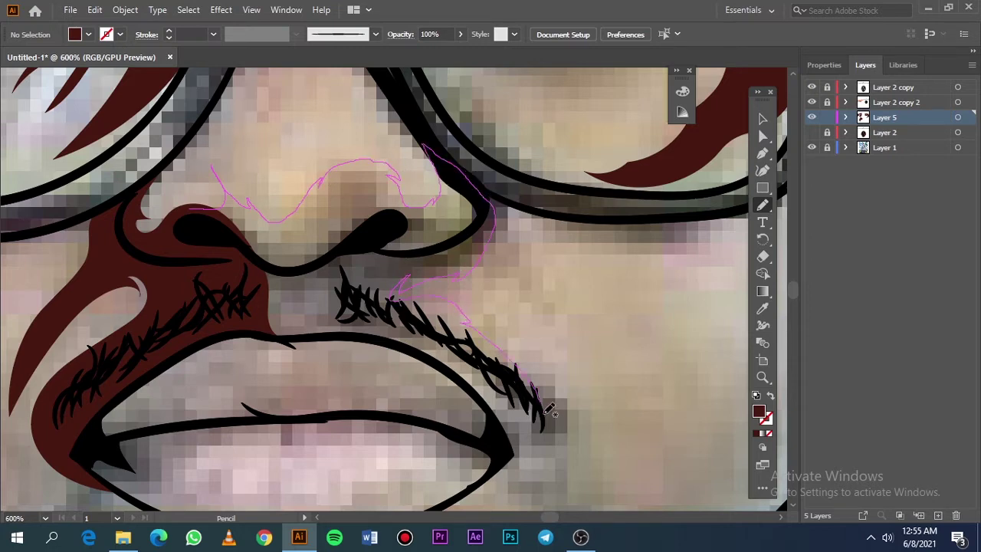
drag(429, 357, 322, 300)
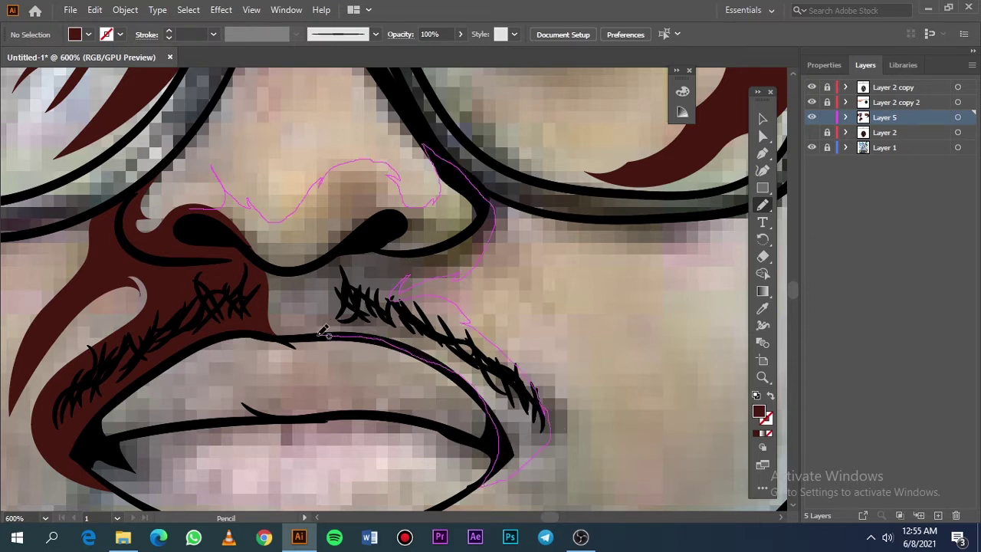
Step: Preview the shading by toggling the reference photo and skin fill layers
key(ctrl+0)
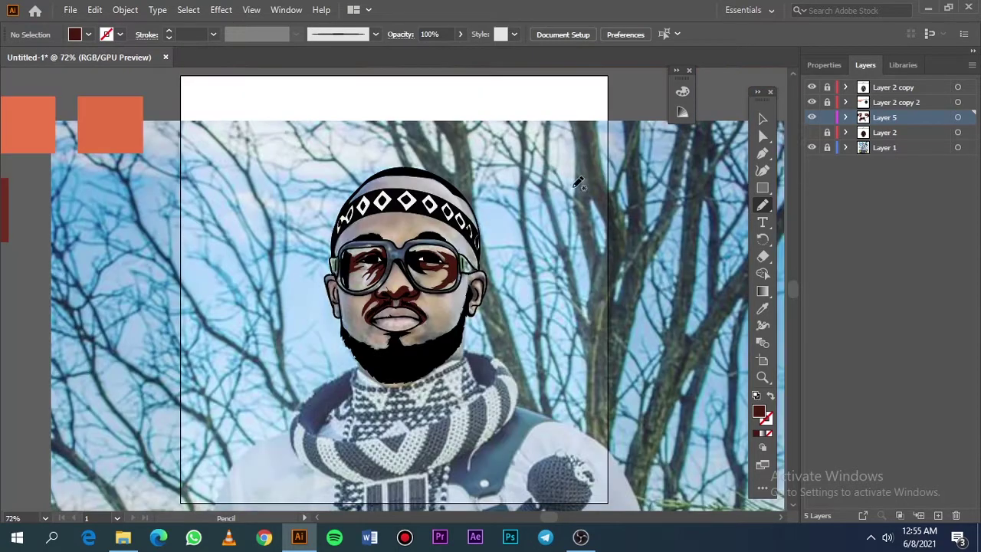
click(812, 117)
click(811, 132)
click(811, 147)
scroll(375, 303, up, 3)
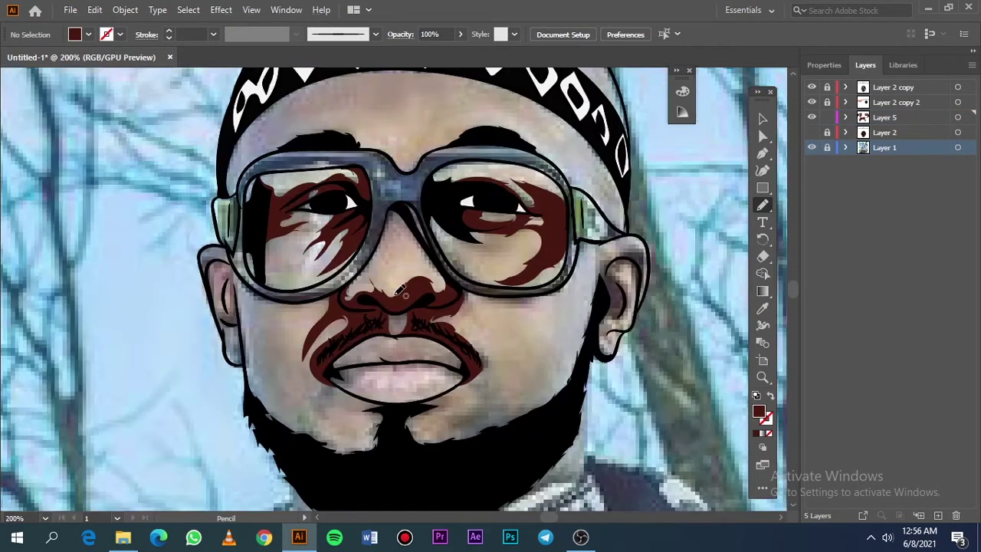
scroll(375, 303, up, 3)
key(ctrl+0)
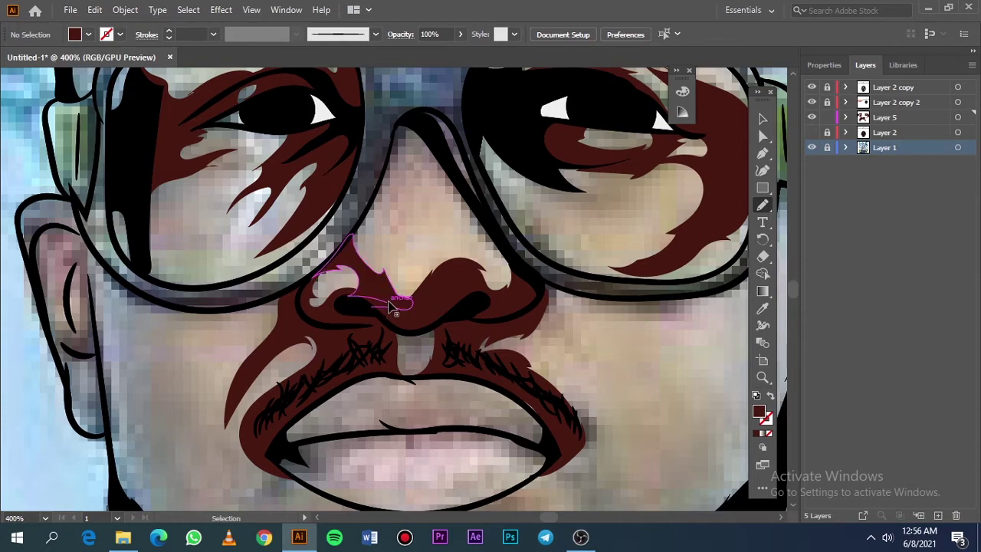
click(811, 147)
Step: Add more dark red shadows on the face and the right cheek under the glasses
scroll(398, 142, up, 3)
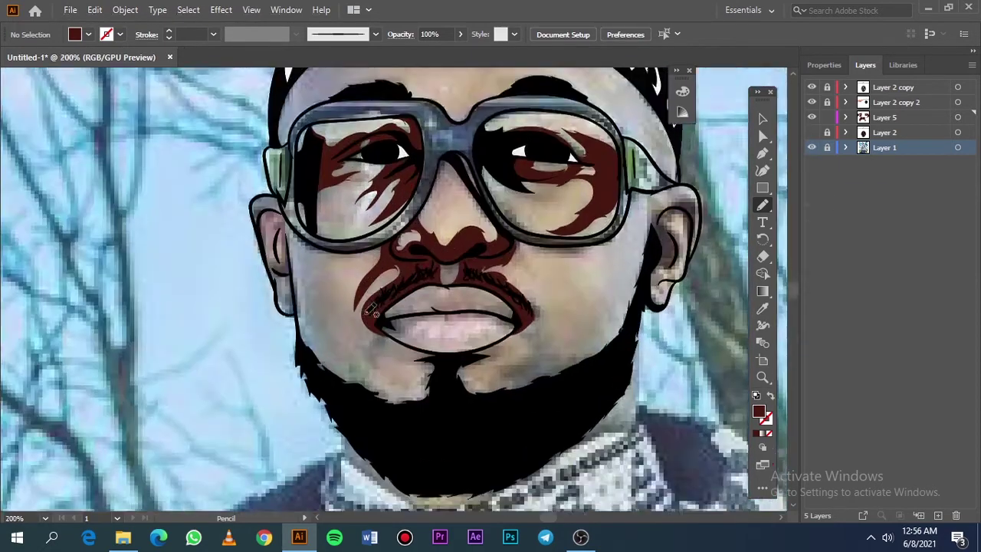
scroll(270, 100, up, 2)
drag(247, 99, 266, 119)
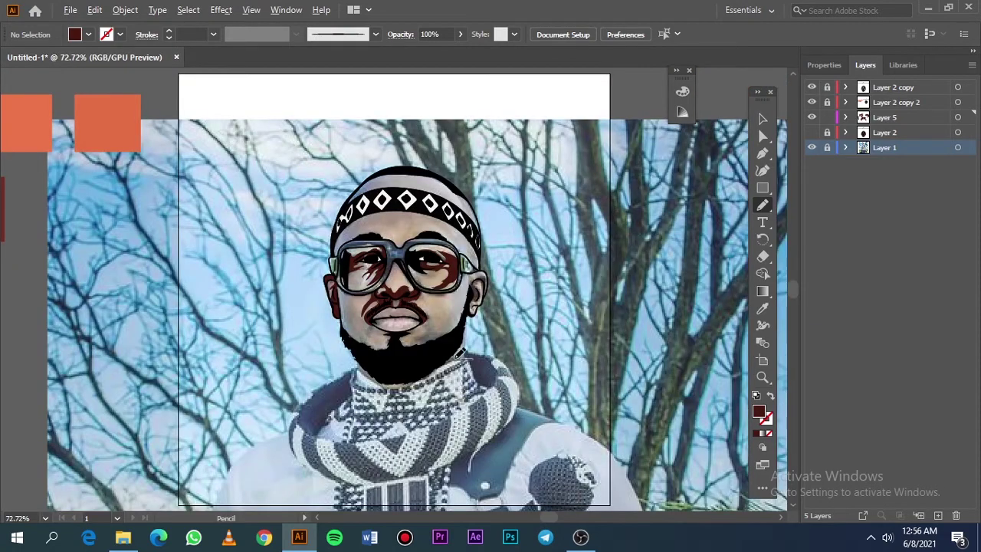
scroll(447, 300, up, 5)
drag(344, 194, 337, 192)
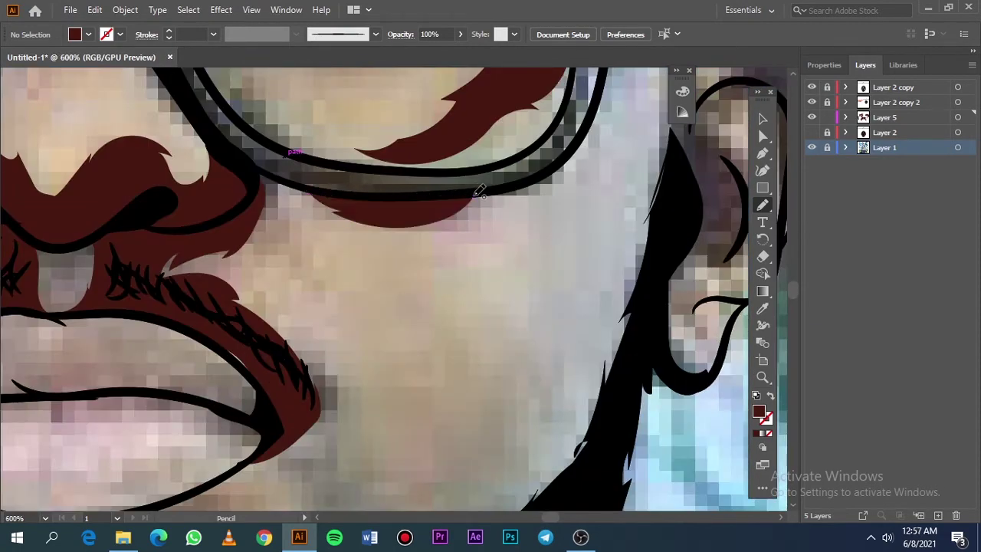
key(ctrl+0)
click(811, 132)
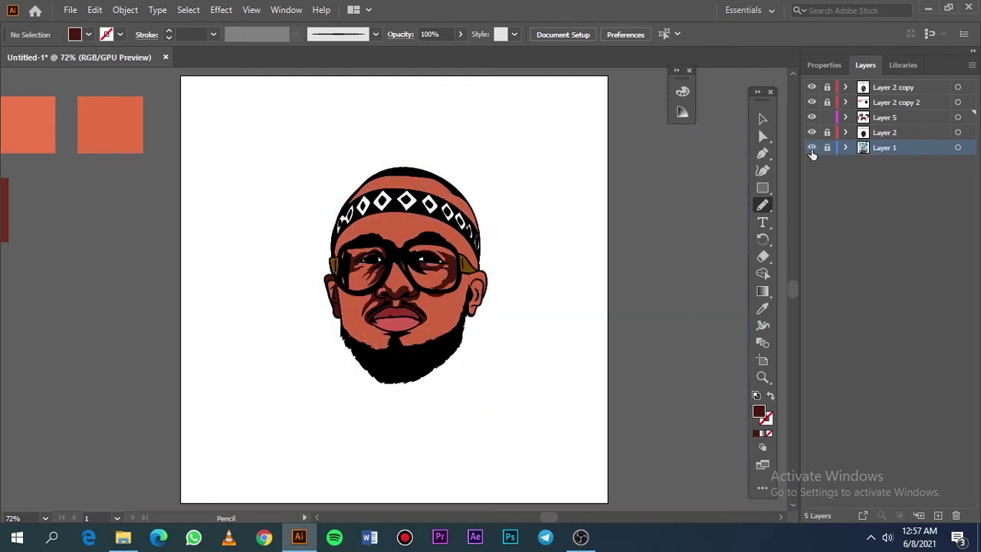
Step: Trace a dark red shadow along the ear's outer edge
click(811, 147)
click(811, 132)
scroll(491, 298, up, 2)
scroll(515, 299, up, 2)
mouse_move(509, 368)
mouse_down()
mouse_move(530, 286)
mouse_move(472, 305)
mouse_up()
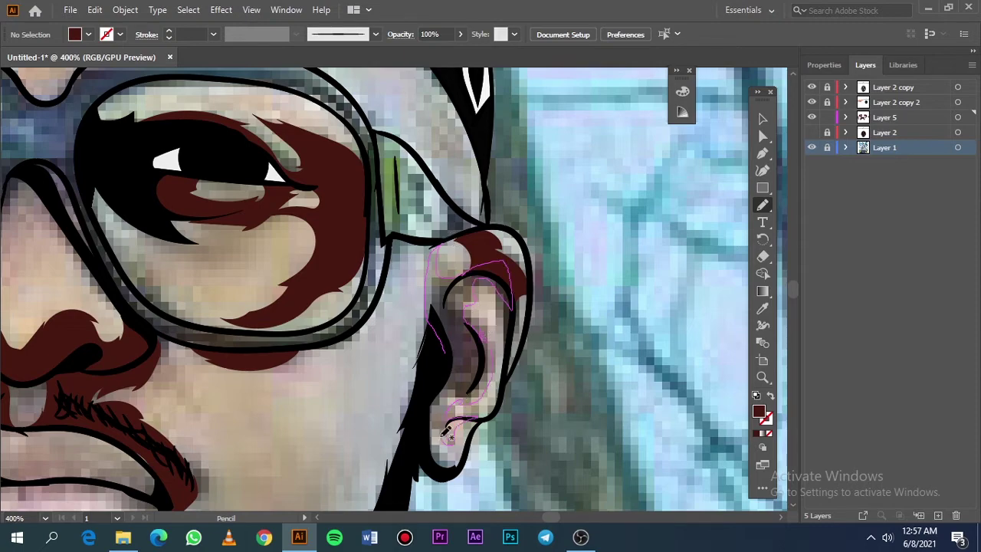
drag(446, 434, 447, 435)
Step: Shade where the forehead meets the headband and along the headband's left edge
key(ctrl+0)
click(812, 147)
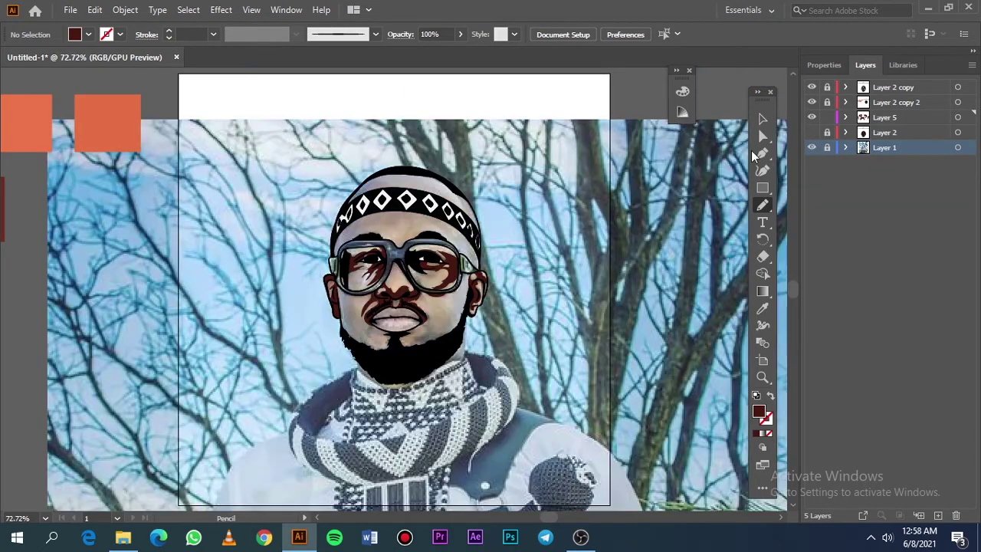
scroll(374, 196, up, 3)
scroll(373, 196, up, 2)
scroll(373, 197, up, 1)
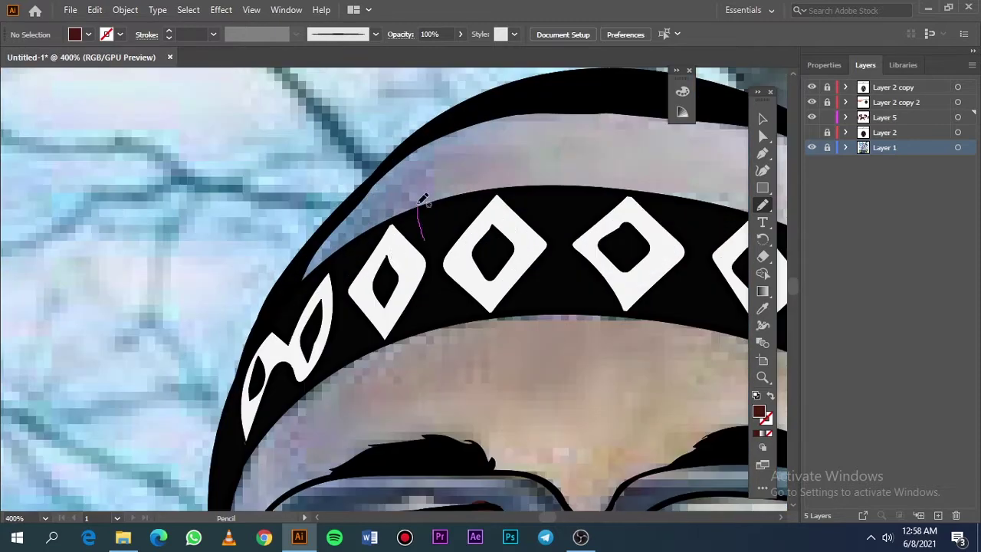
drag(475, 122, 299, 291)
scroll(298, 291, down, 2)
scroll(345, 268, down, 2)
drag(430, 250, 376, 246)
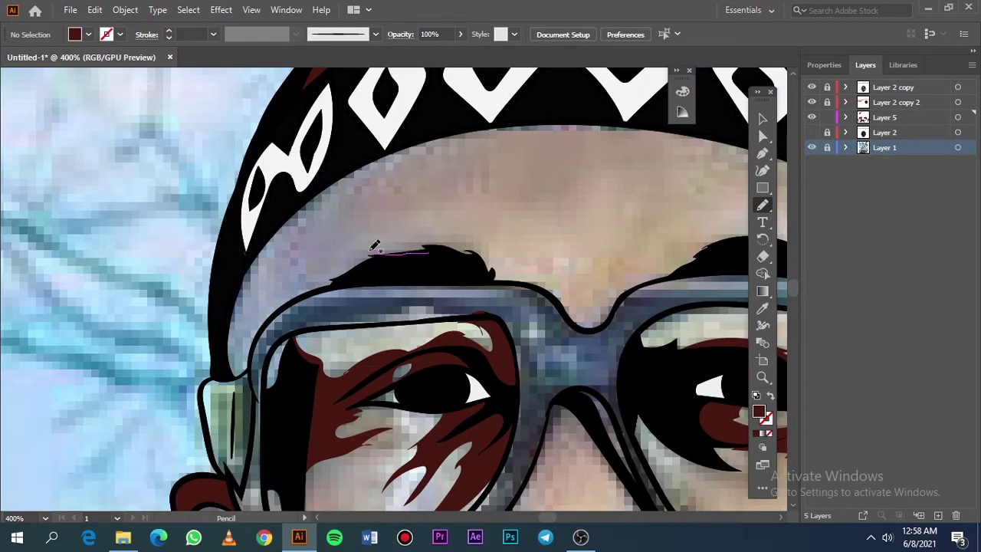
drag(351, 163, 427, 259)
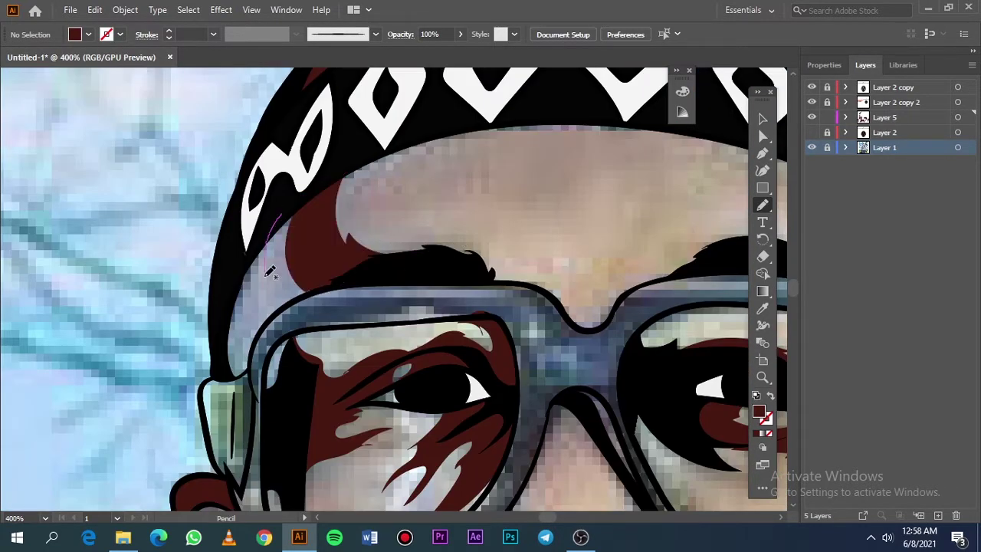
drag(285, 305, 287, 227)
Step: Shade down the headband's right edge, then add a new Layer 6
key(ctrl+0)
click(812, 147)
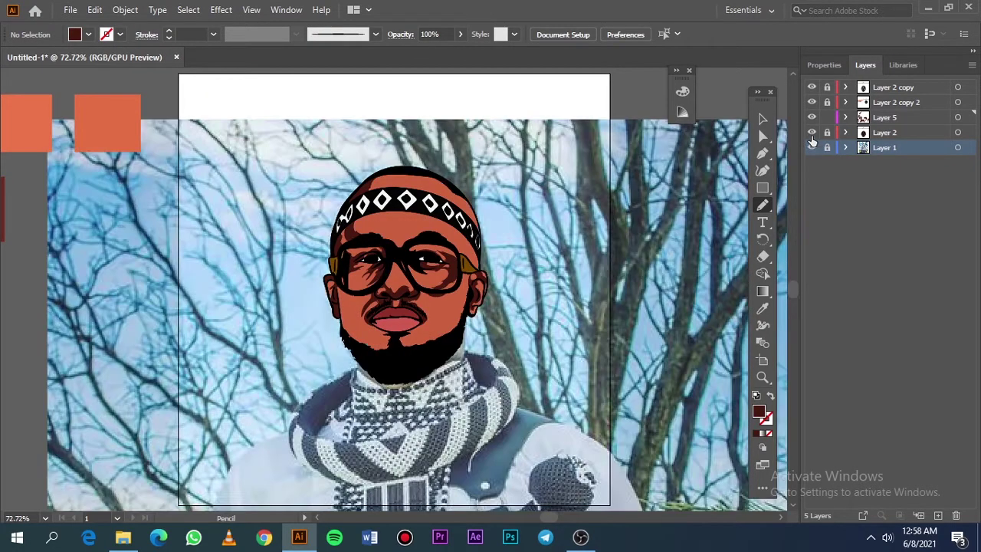
click(811, 132)
scroll(475, 301, up, 2)
scroll(475, 301, up, 2)
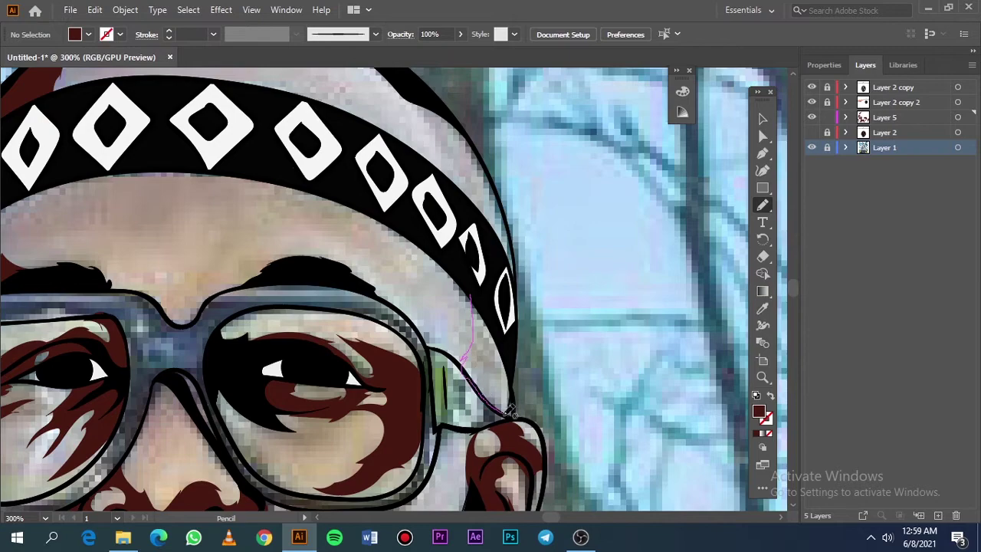
drag(465, 354, 468, 275)
scroll(468, 274, up, 3)
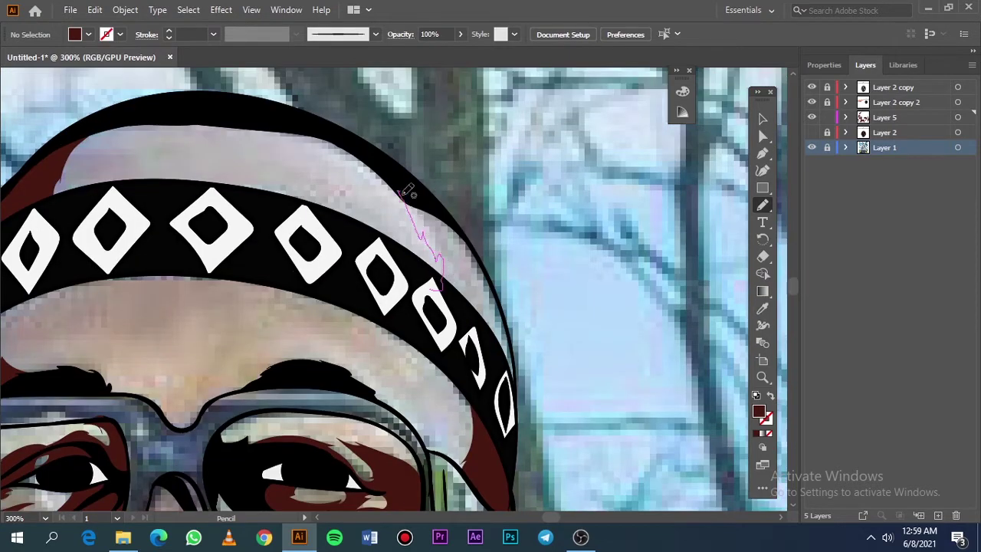
drag(401, 192, 487, 276)
scroll(520, 368, down, 5)
click(811, 131)
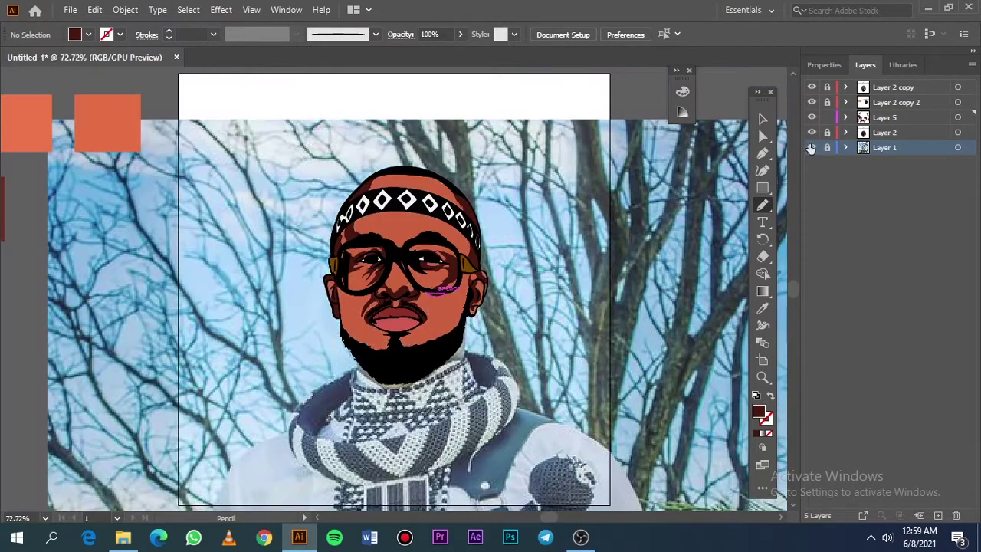
click(938, 515)
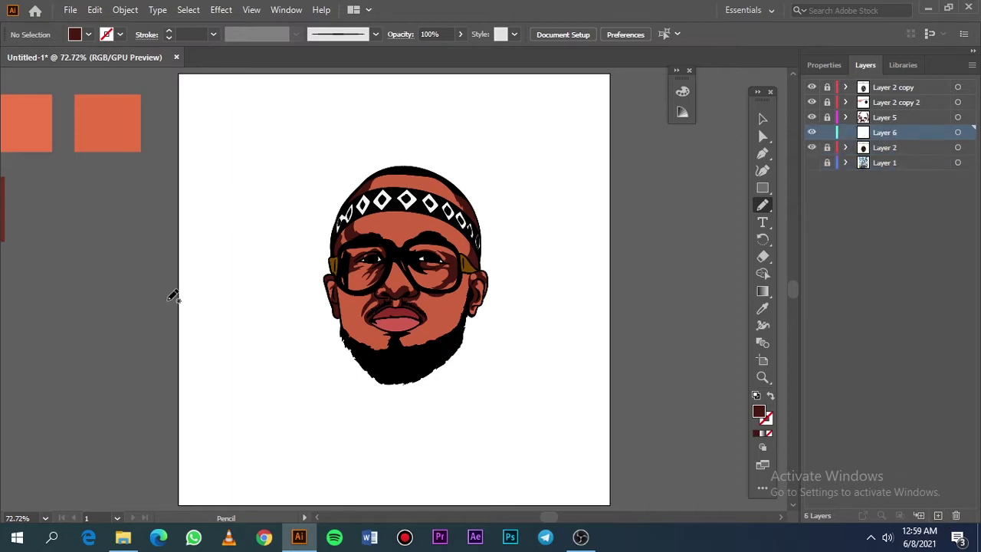
Step: Sample a lighter red and draw jaw shading from the chin up the cheek
key(i)
click(15, 222)
scroll(452, 370, up, 5)
key(n)
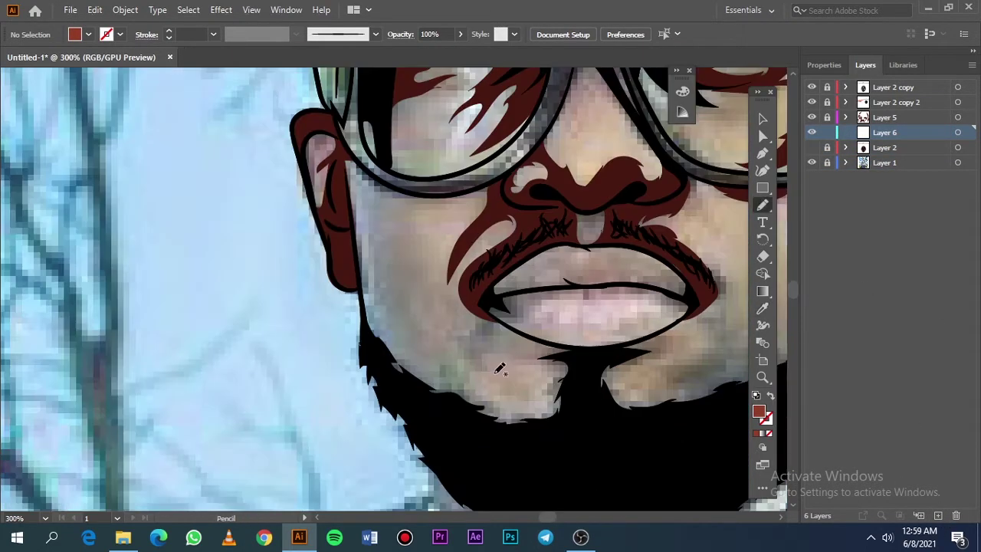
drag(570, 362, 475, 318)
mouse_move(421, 281)
mouse_down()
mouse_move(488, 195)
mouse_move(421, 226)
mouse_up()
mouse_move(376, 168)
mouse_down()
mouse_move(356, 249)
mouse_move(499, 426)
mouse_up()
Step: Add shading shapes along the top and inside the lower left lens
key(ctrl+0)
click(811, 162)
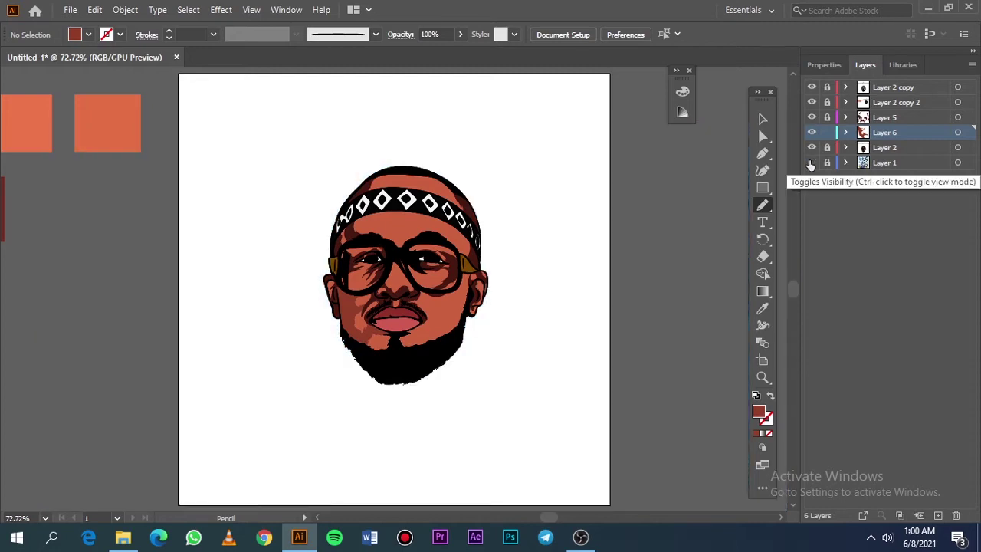
key(ctrl+equal)
key(ctrl+equal)
key(ctrl+equal)
key(ctrl+0)
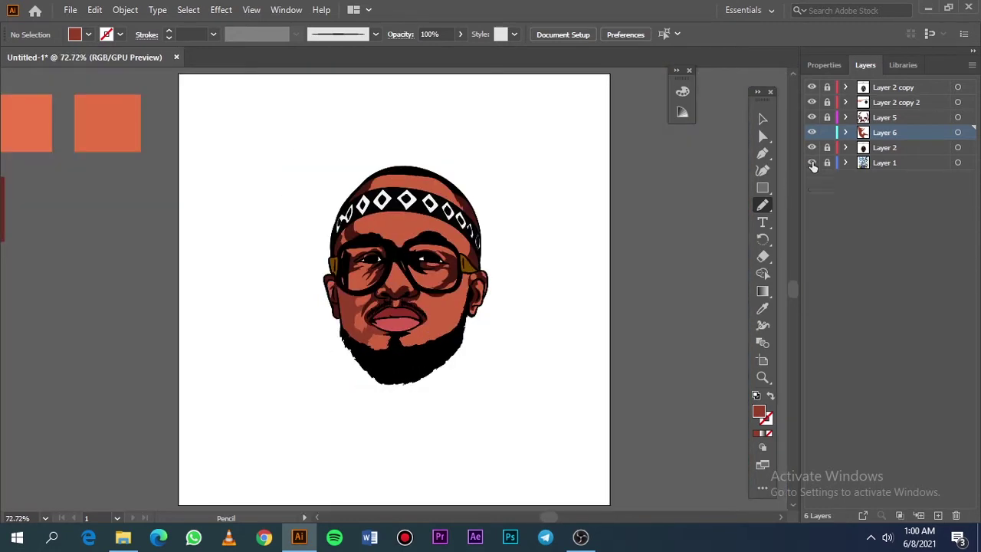
click(812, 162)
key(ctrl+equal)
key(ctrl+equal)
key(ctrl+equal)
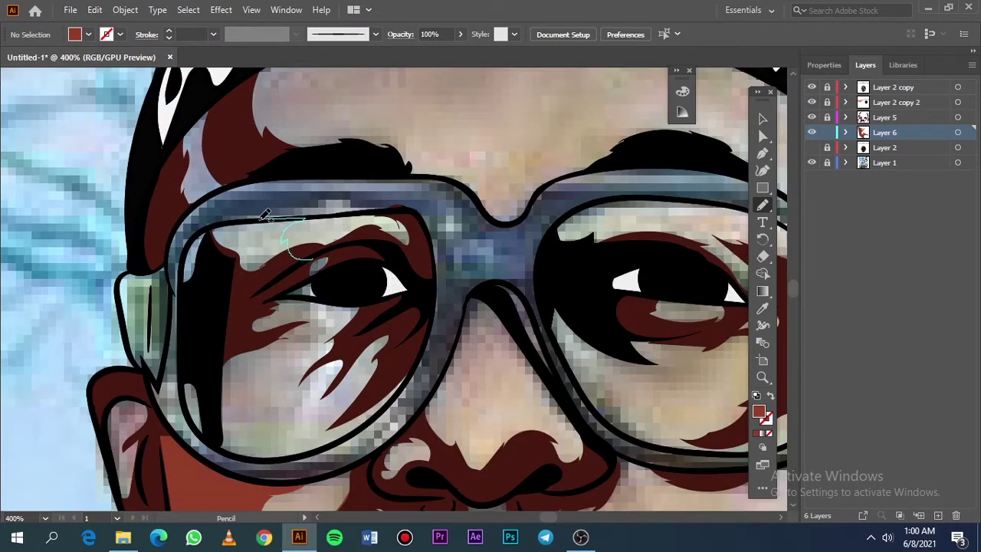
drag(190, 253, 308, 259)
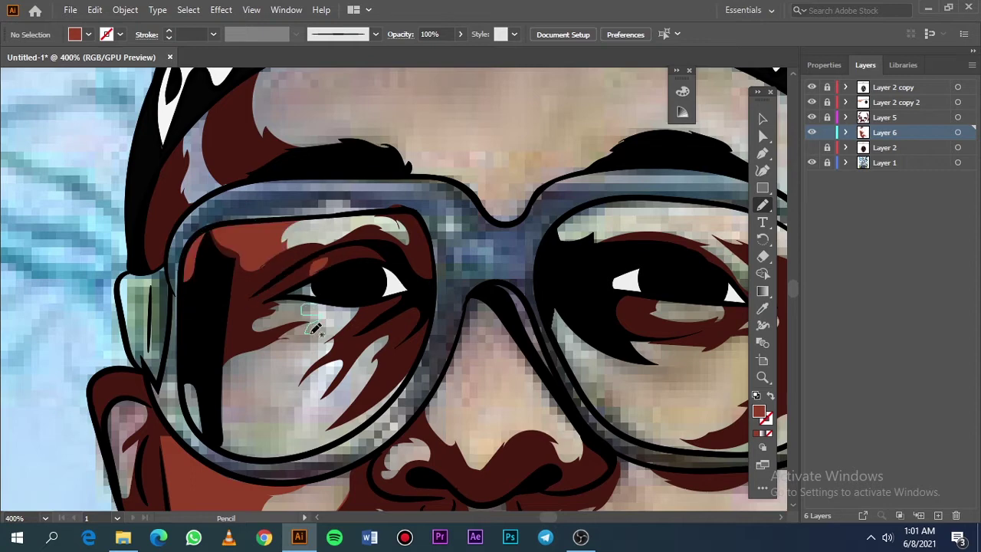
drag(314, 443, 280, 279)
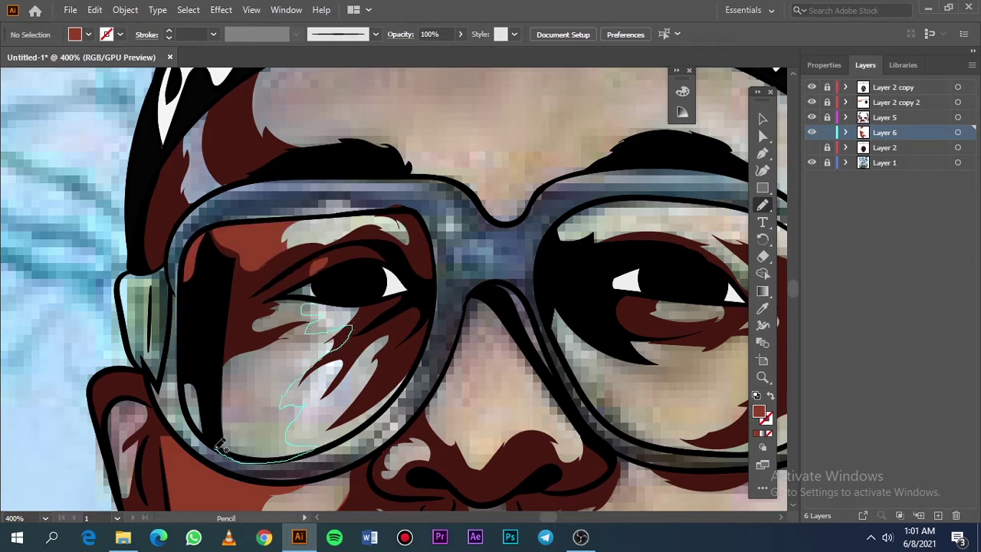
Step: Trace a shading shape over the cap above the headband and preview without the photo
key(ctrl+0)
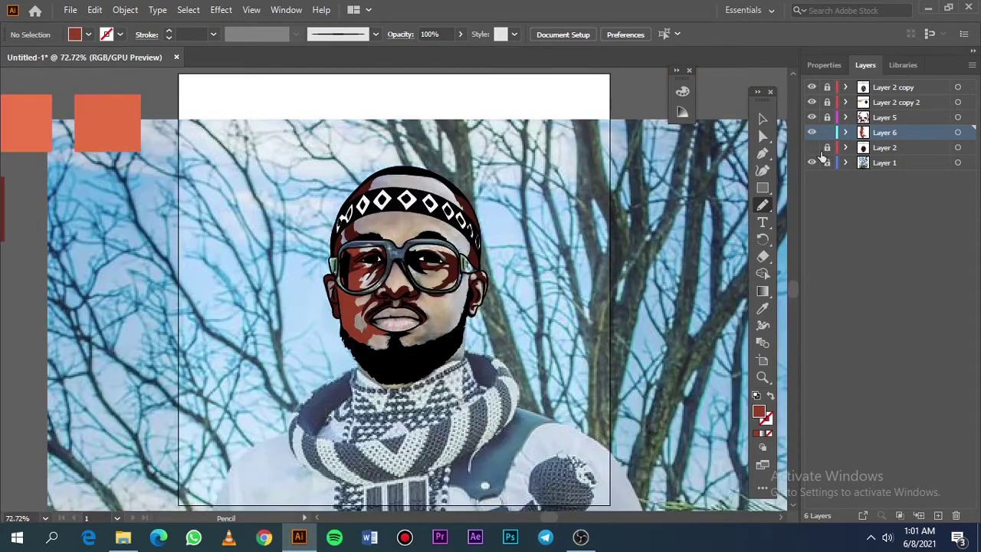
click(814, 161)
click(811, 147)
scroll(401, 187, up, 5)
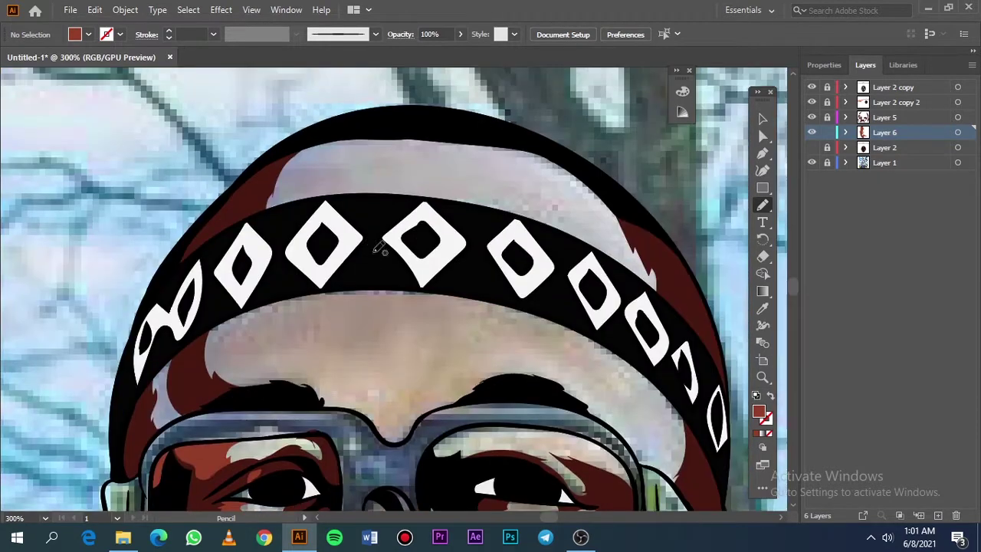
mouse_move(354, 297)
mouse_down()
mouse_move(416, 212)
mouse_move(380, 127)
mouse_move(201, 285)
mouse_move(314, 395)
mouse_move(349, 410)
mouse_up()
key(ctrl+0)
click(812, 147)
click(812, 163)
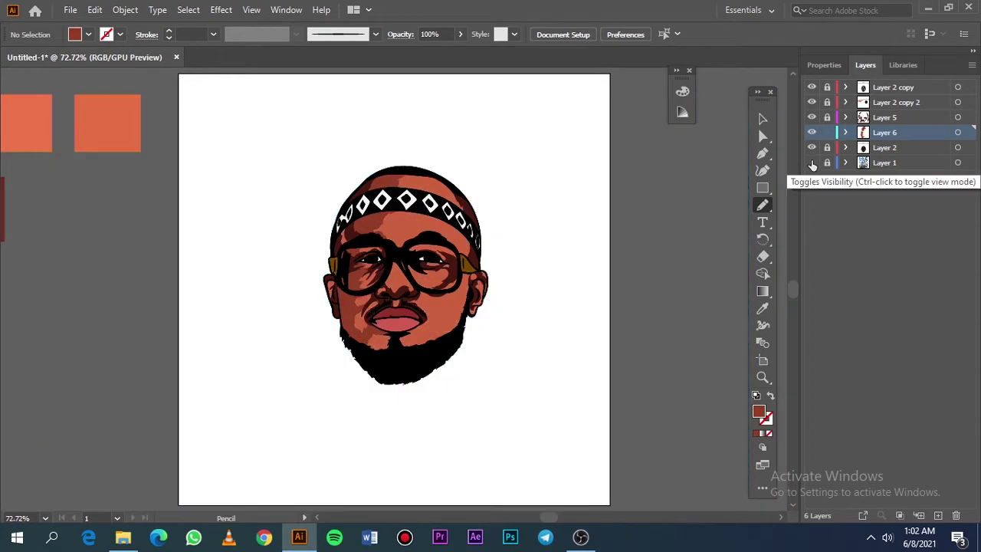
Step: Trace a red shading shape below the lip toward the chin
click(811, 162)
click(812, 148)
scroll(406, 342, up, 6)
drag(275, 298, 295, 354)
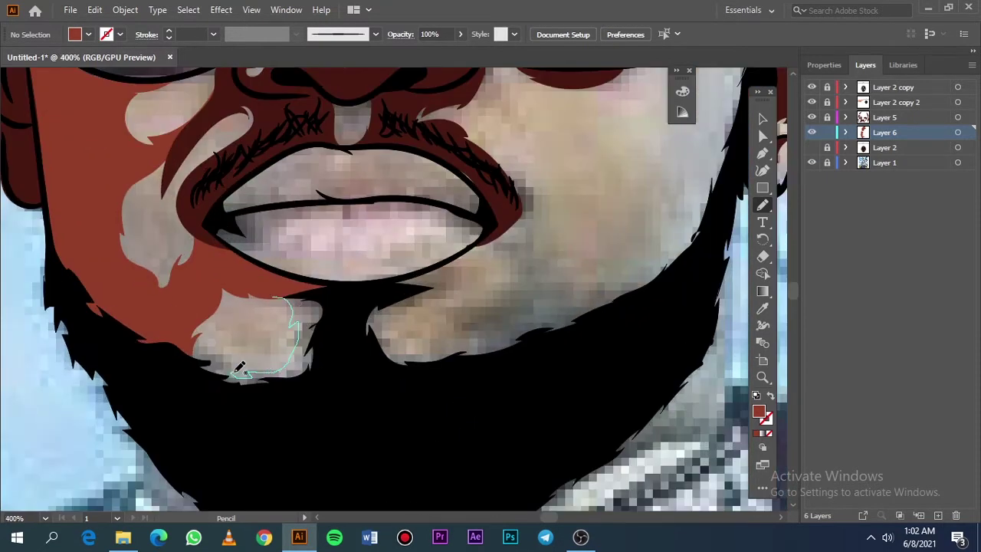
drag(240, 370, 196, 347)
Step: Add shading beside the mouth, along the beard's upper edge and around the chin patch
scroll(478, 195, up, 2)
scroll(478, 194, right, 2)
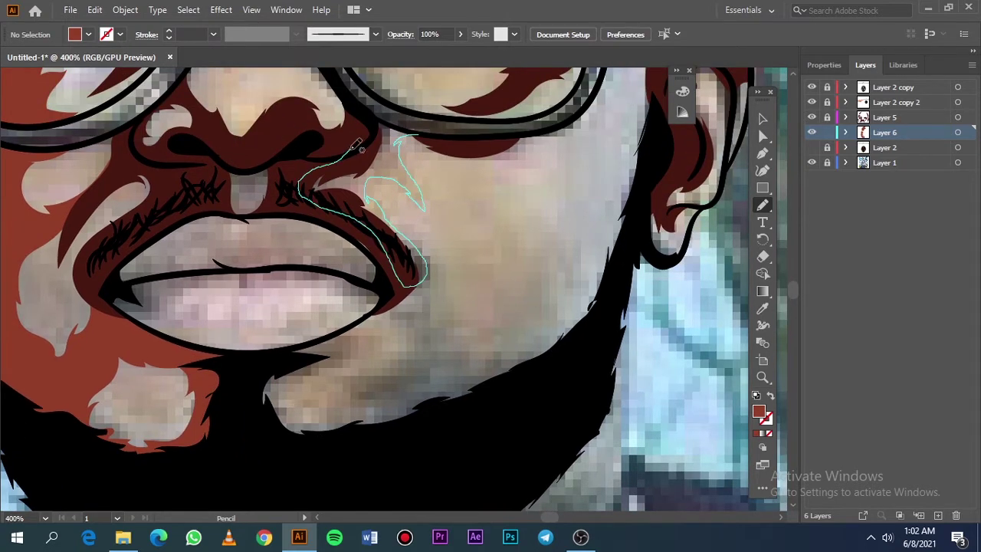
drag(432, 262, 436, 136)
scroll(401, 170, down, 3)
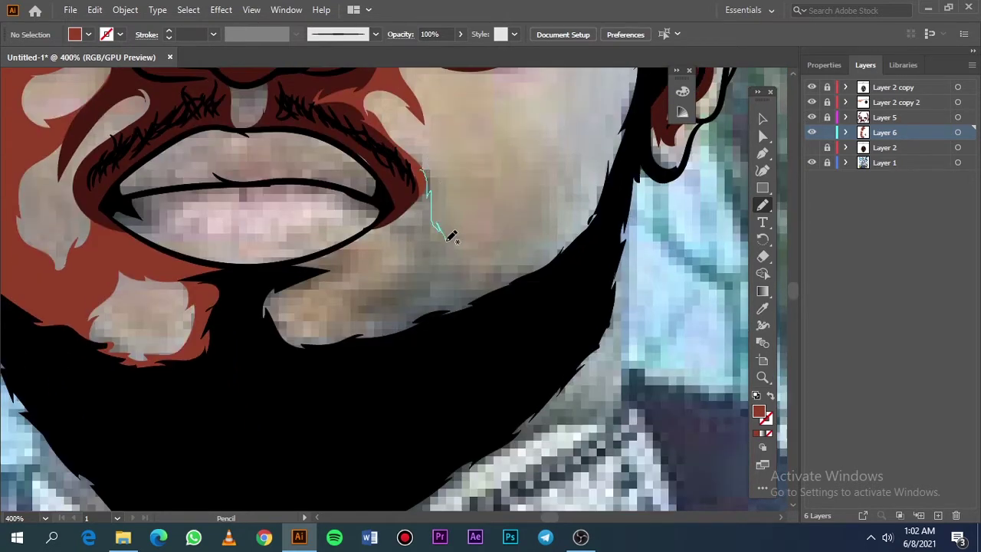
mouse_move(538, 259)
mouse_down()
mouse_move(335, 337)
mouse_move(391, 285)
mouse_up()
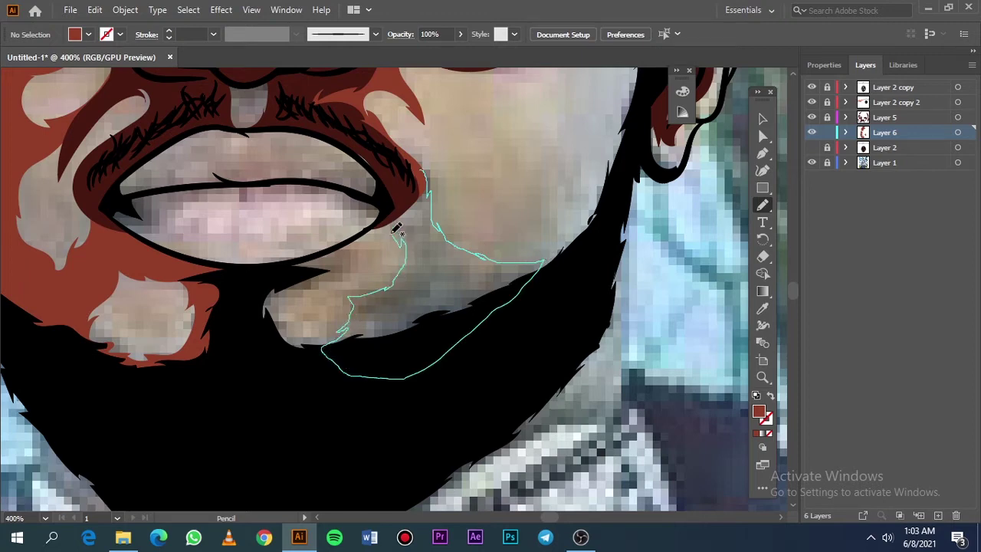
drag(398, 230, 423, 176)
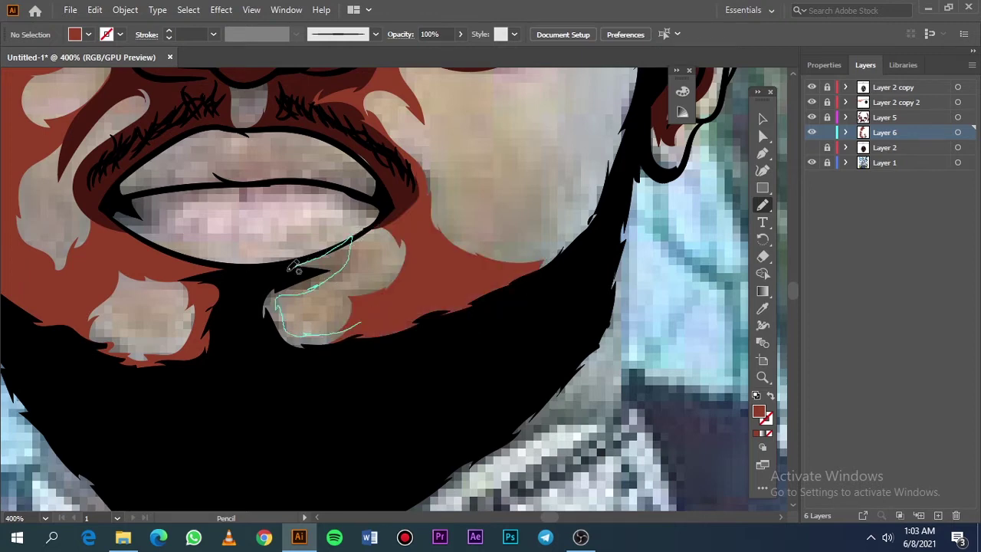
drag(330, 280, 368, 322)
scroll(314, 264, down, 5)
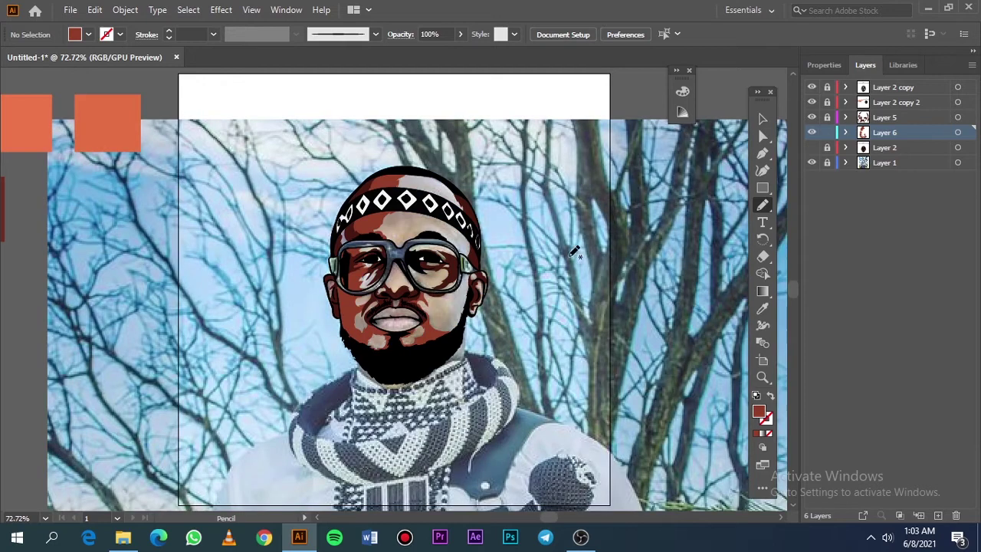
scroll(464, 287, up, 5)
Step: Trace red cheek shading from the ear to the glasses arm and down to the jaw
drag(525, 212, 465, 126)
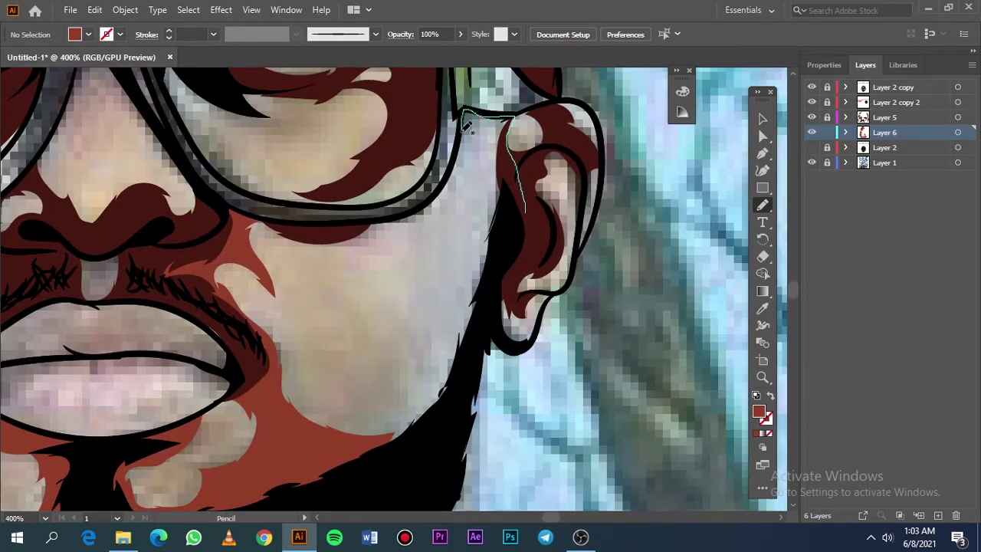
drag(392, 219, 384, 264)
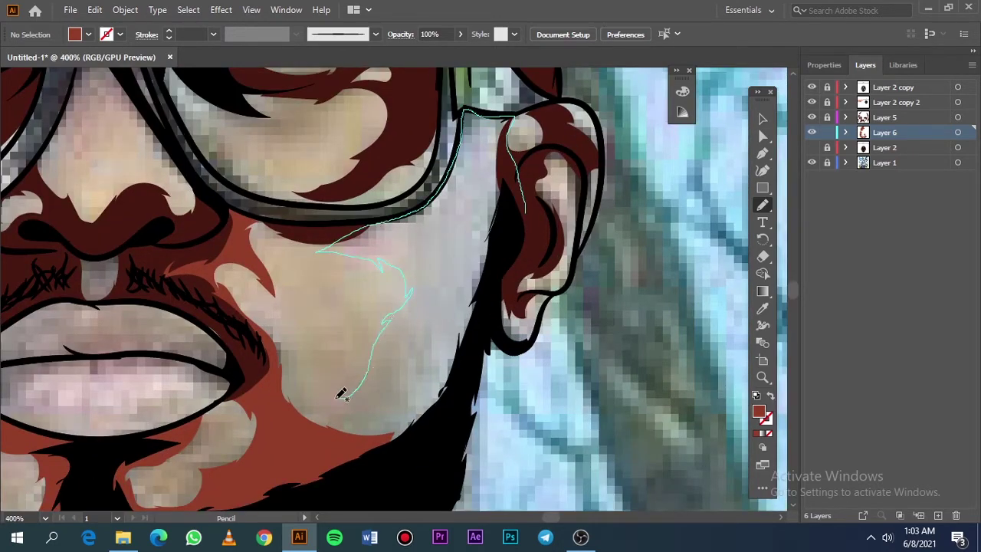
mouse_move(316, 365)
mouse_down()
mouse_move(306, 390)
mouse_move(407, 444)
mouse_move(526, 205)
mouse_up()
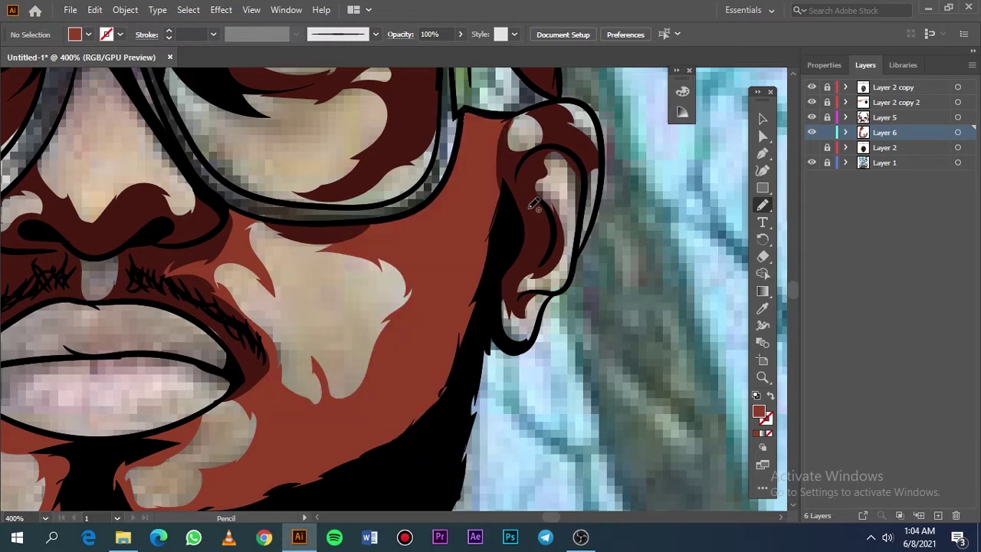
key(ctrl+0)
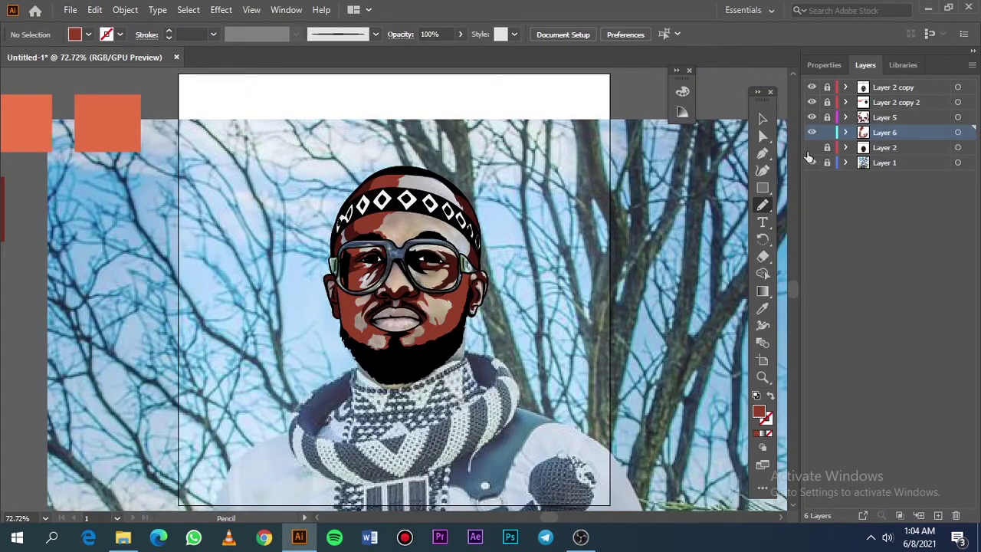
click(811, 162)
click(812, 163)
click(812, 147)
Step: Shade along the brow and forehead, checking against the hidden photo
scroll(458, 230, up, 1)
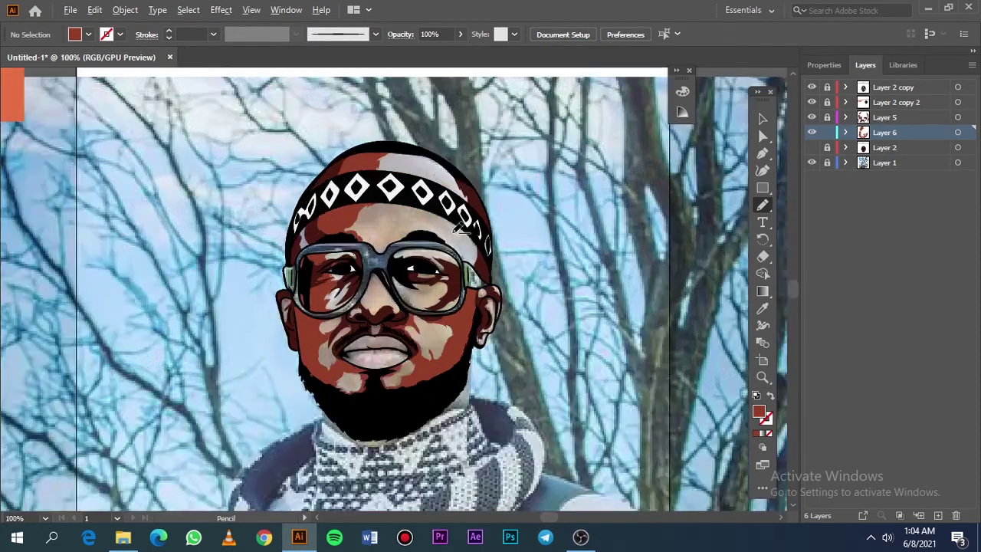
scroll(458, 230, up, 3)
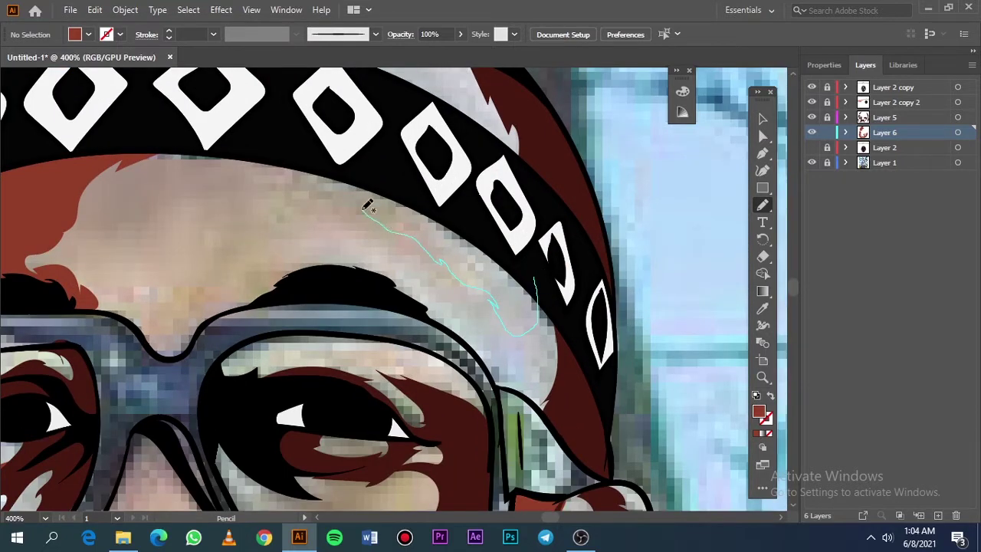
drag(244, 285, 279, 302)
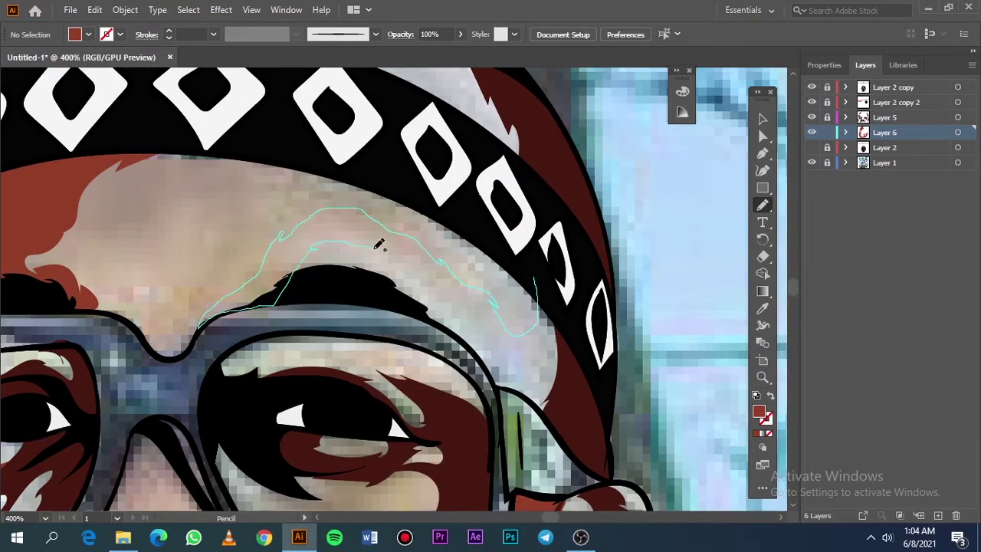
drag(477, 351, 535, 282)
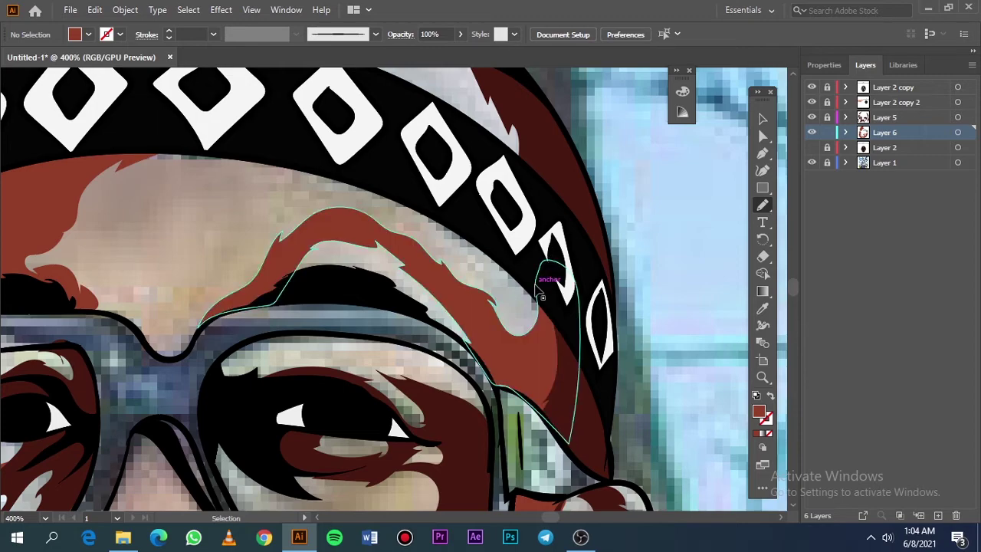
key(ctrl+0)
click(812, 163)
click(812, 147)
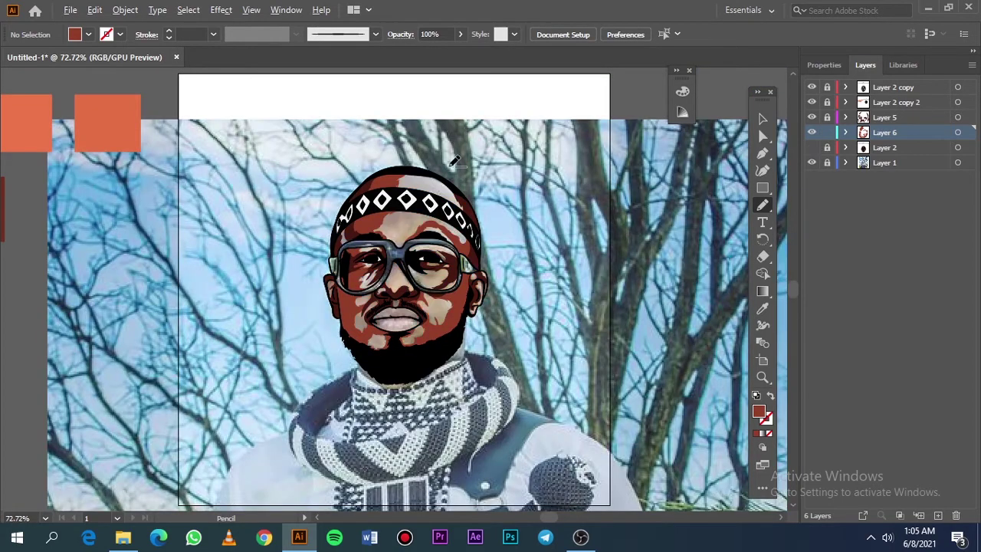
Step: Add a shading shape above the headband and compare with the reference photo
scroll(449, 183, up, 4)
drag(373, 156, 322, 180)
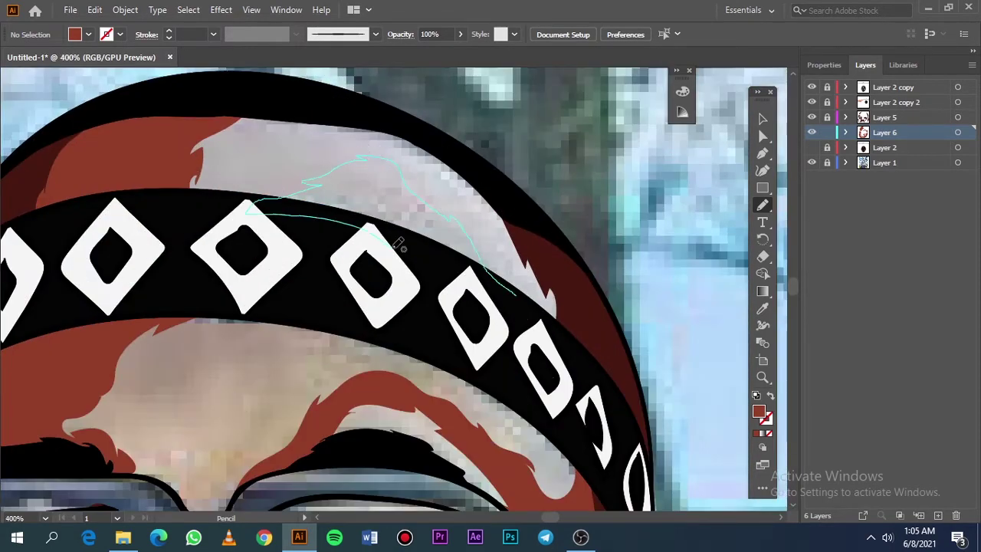
key(ctrl+0)
click(811, 147)
click(811, 162)
click(812, 163)
click(812, 147)
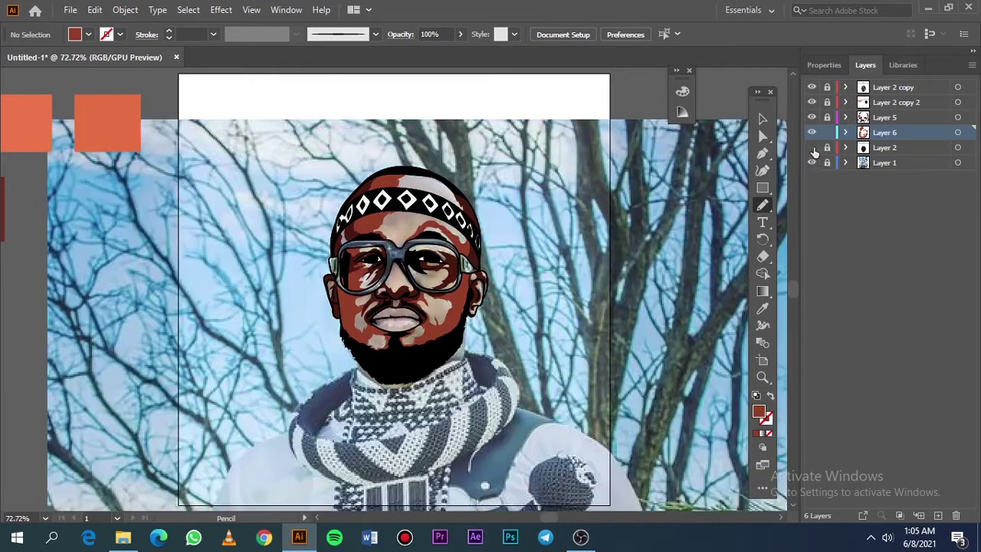
click(812, 162)
Step: Shade above the eye, the lower eyelid and around the lower part of the lens
scroll(446, 267, up, 4)
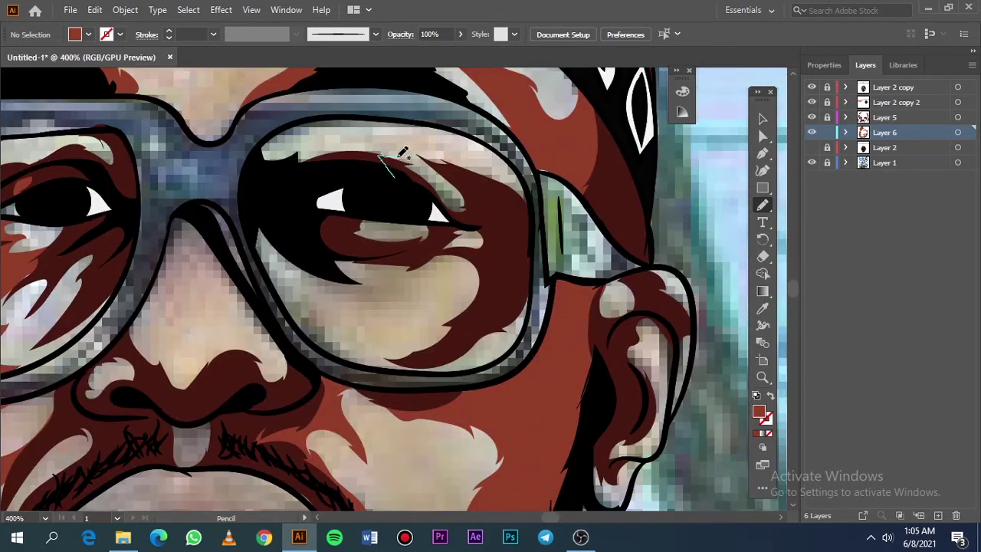
drag(513, 159, 385, 176)
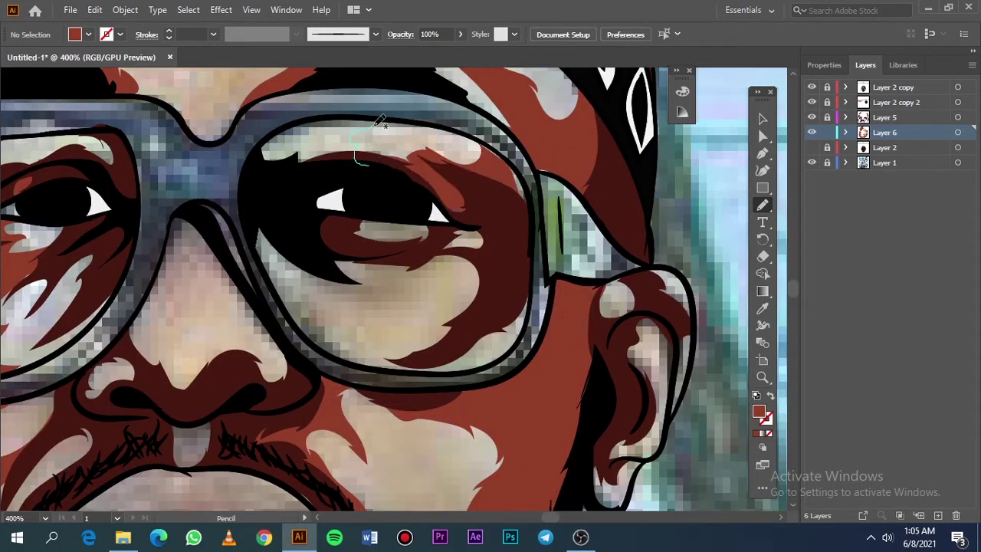
drag(378, 122, 361, 163)
mouse_move(417, 234)
mouse_down()
mouse_move(407, 252)
mouse_move(313, 264)
mouse_up()
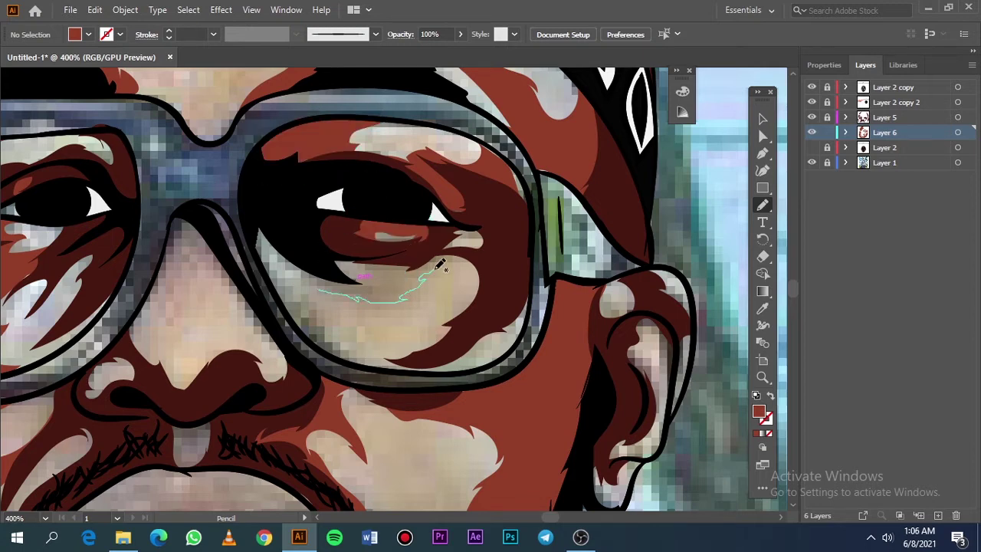
drag(440, 264, 358, 358)
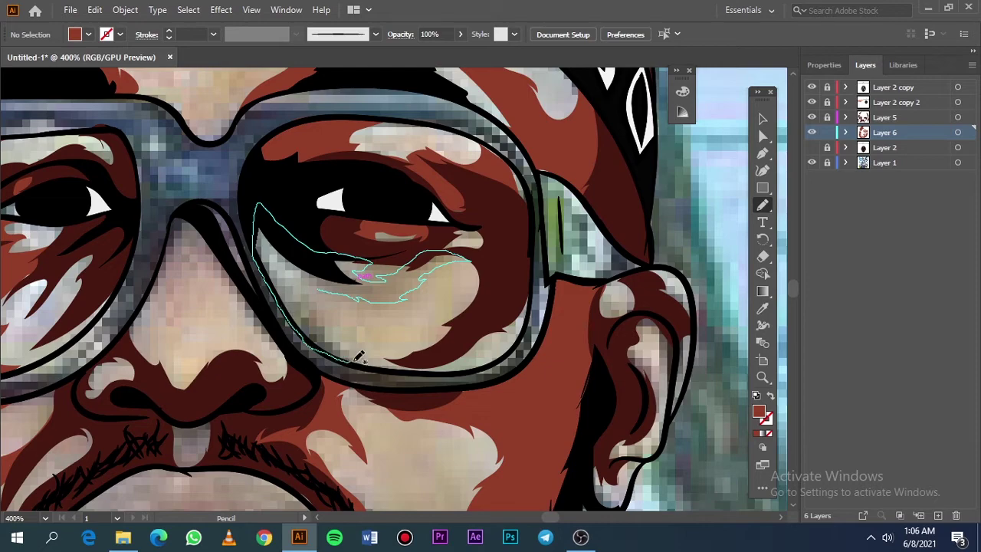
drag(307, 285, 358, 296)
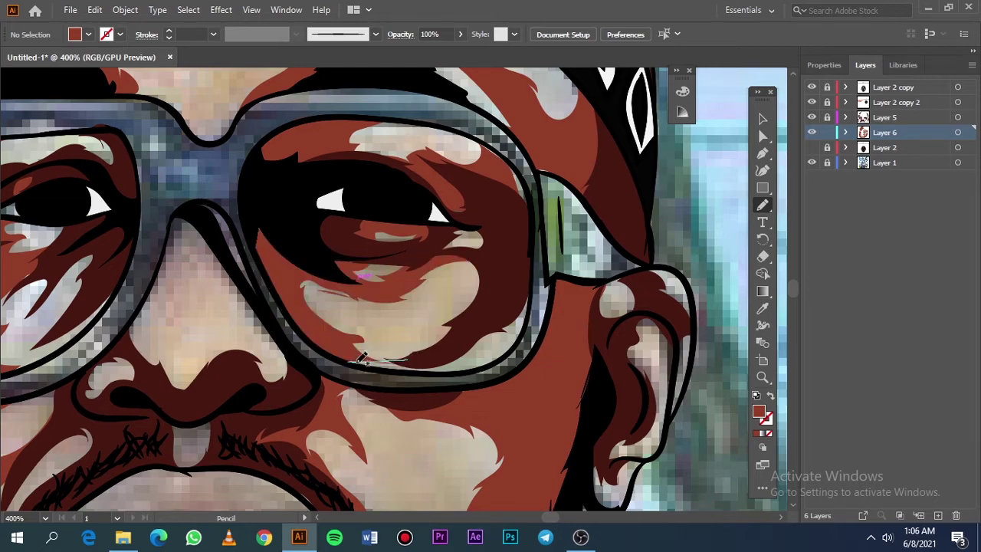
key(ctrl+0)
click(812, 162)
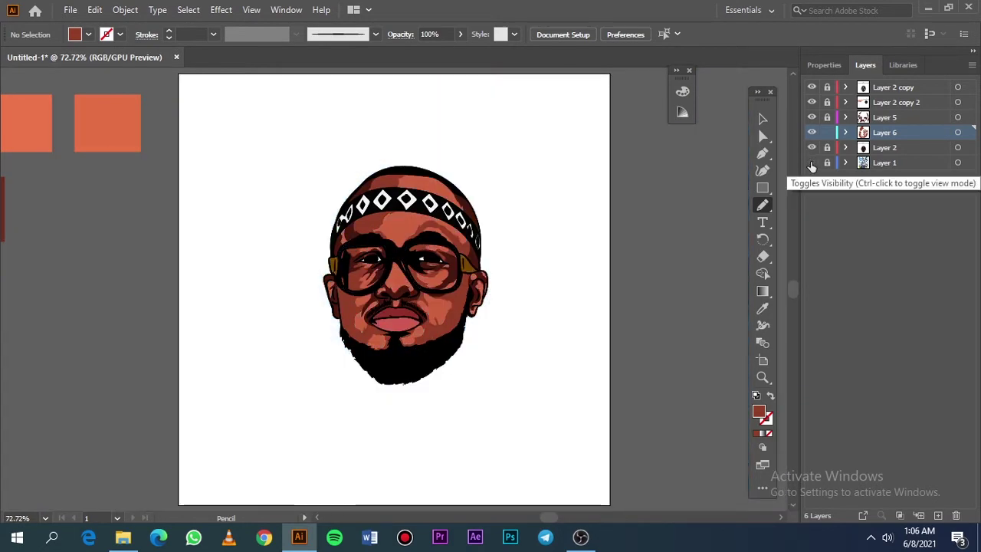
click(812, 162)
Step: Draw shading below the left lens and down the nose bridge, keeping Layer 6 active
key(ctrl+plus)
key(ctrl+plus)
key(ctrl+plus)
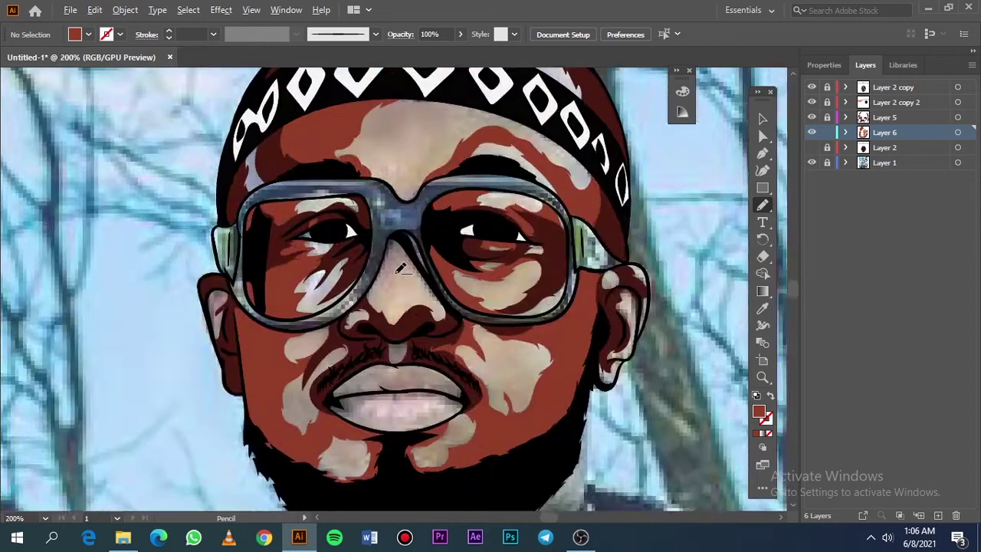
drag(355, 323, 346, 331)
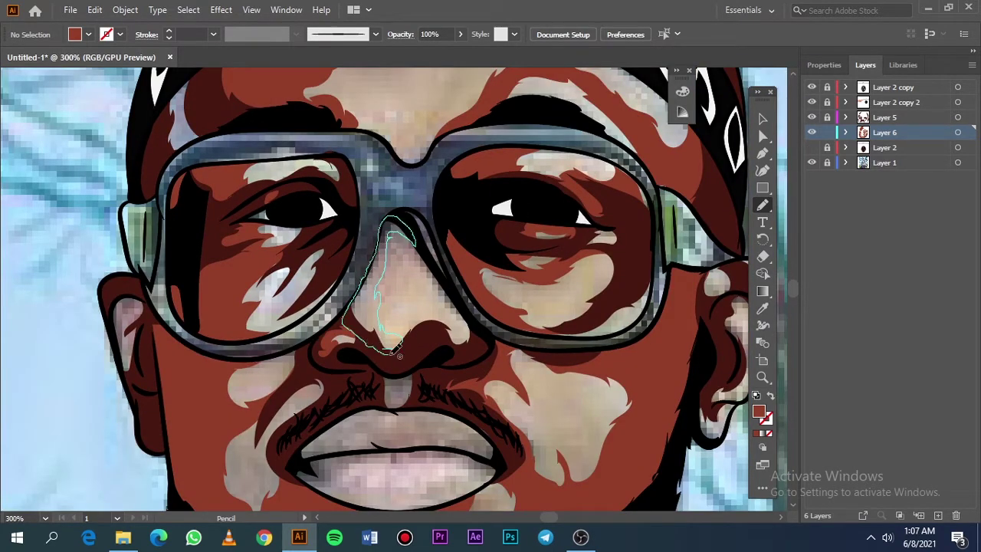
mouse_move(420, 240)
mouse_down()
mouse_move(430, 325)
mouse_move(451, 331)
mouse_up()
key(ctrl+0)
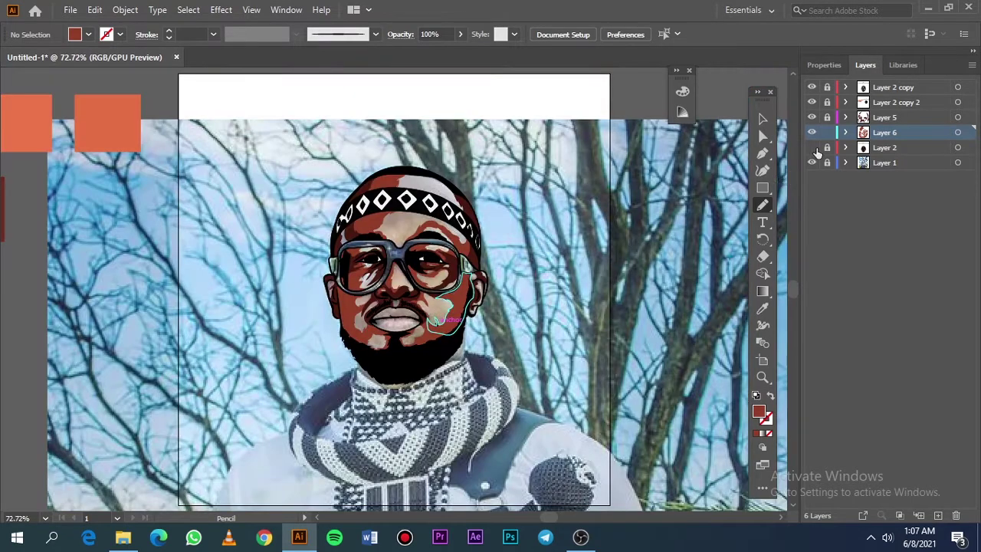
click(811, 162)
click(897, 117)
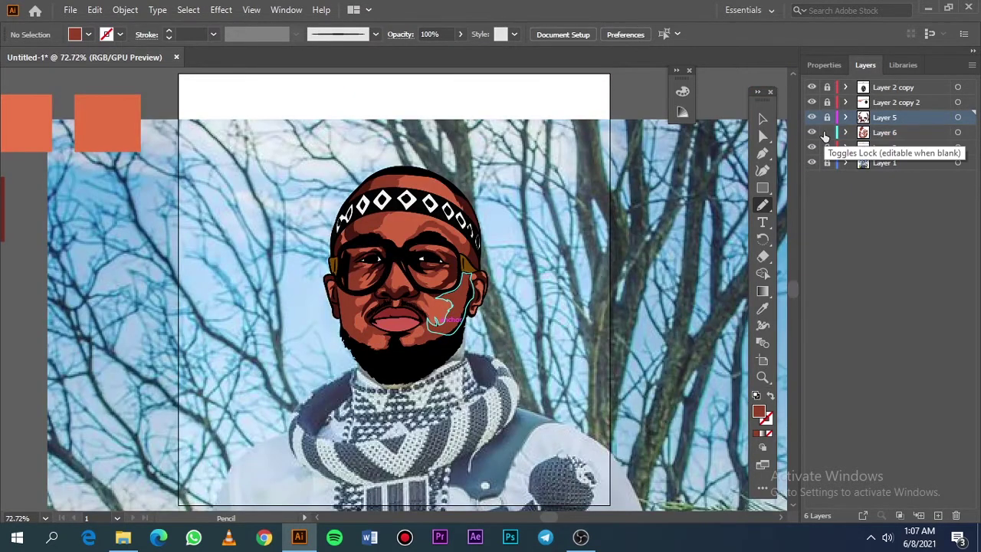
click(856, 136)
scroll(475, 287, up, 5)
Step: Draw dark shading shapes inside the first ear, along its outer edge and upper rim
scroll(475, 288, up, 1)
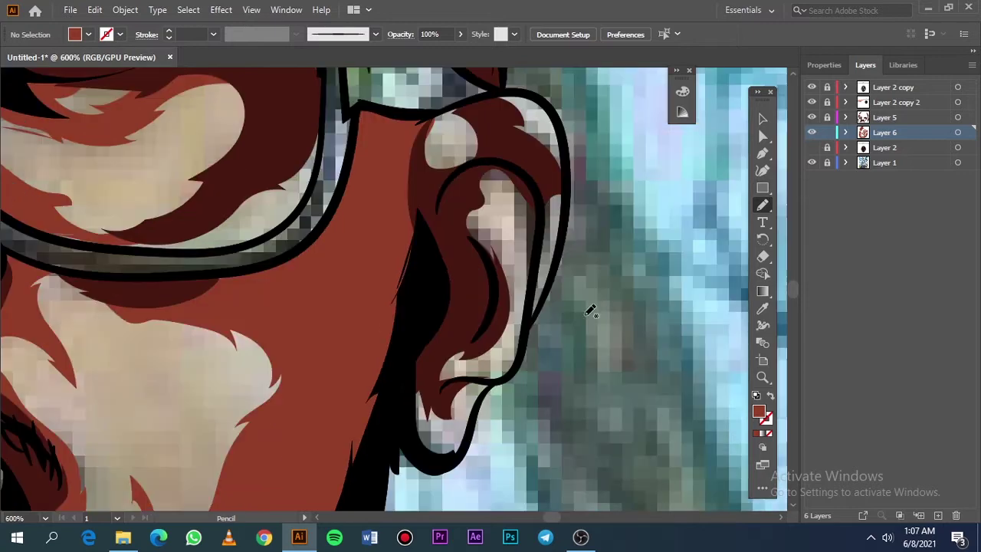
drag(483, 389, 414, 419)
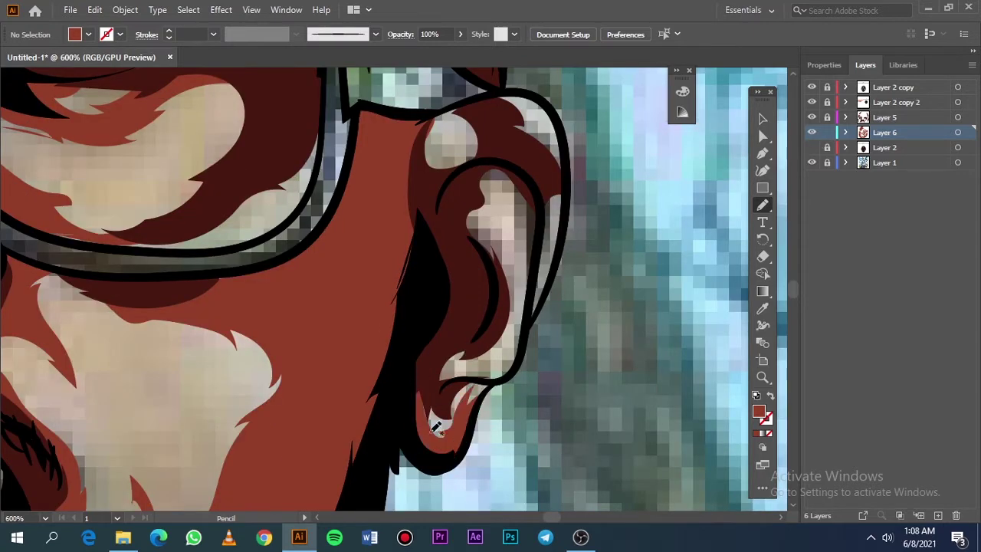
drag(534, 298, 518, 227)
drag(490, 384, 497, 375)
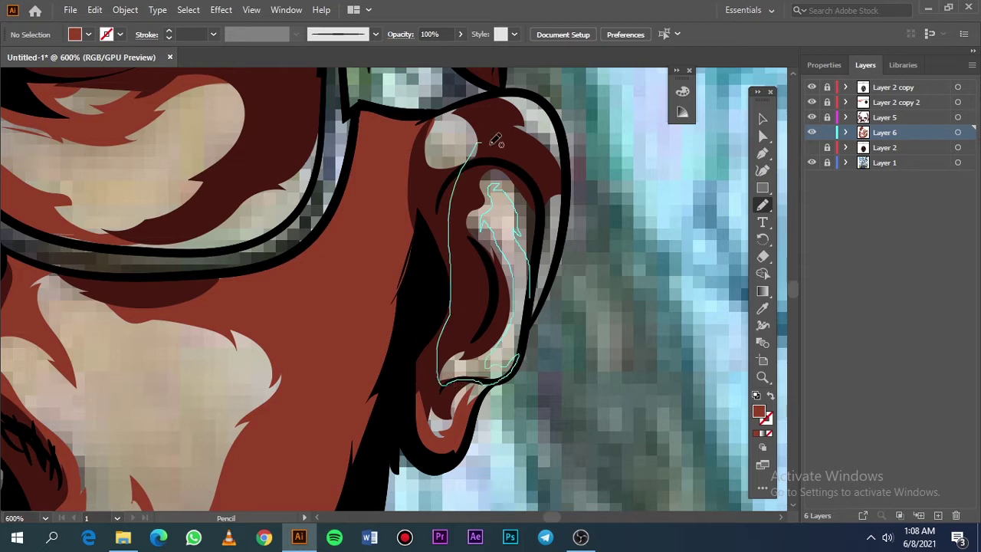
drag(530, 299, 549, 204)
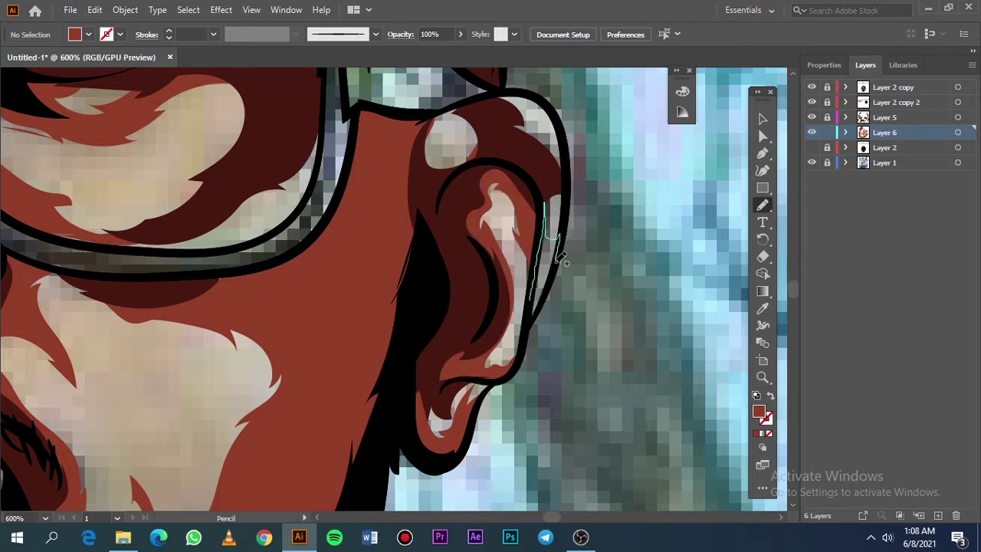
drag(555, 262, 526, 314)
drag(493, 100, 494, 98)
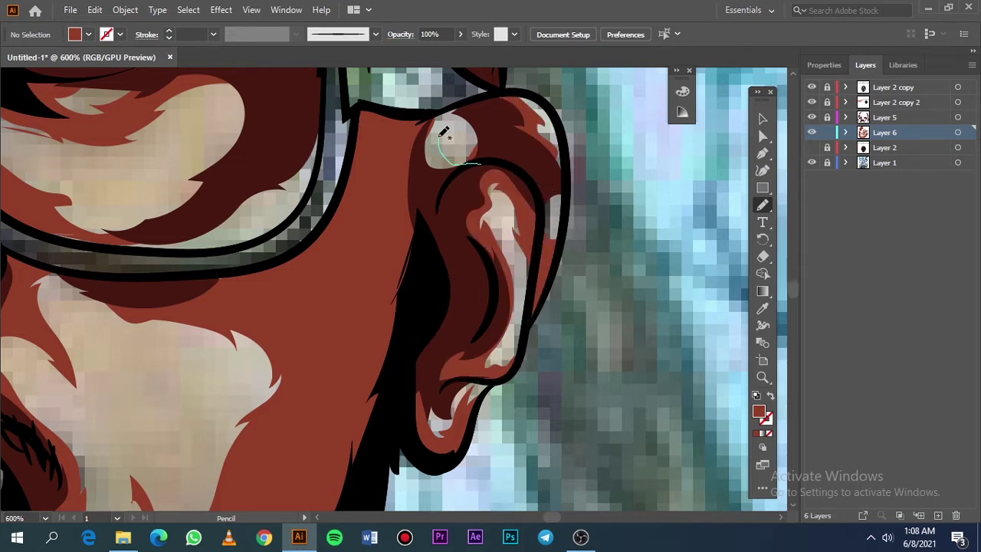
drag(467, 161, 433, 123)
drag(498, 108, 469, 169)
Step: Draw a shading shape inside the other ear, traced against the reference photo
scroll(471, 170, down, 5)
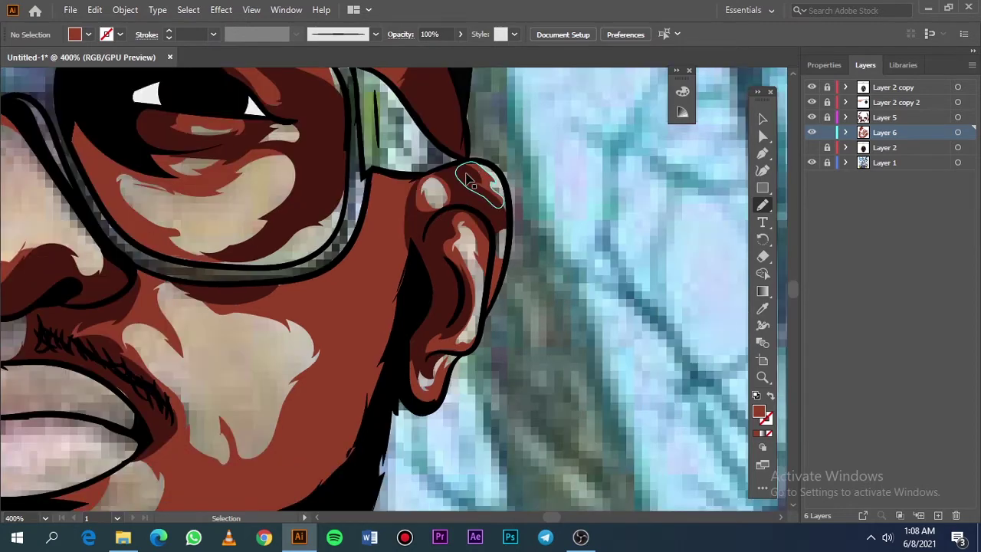
scroll(471, 170, down, 5)
click(811, 162)
scroll(343, 286, up, 7)
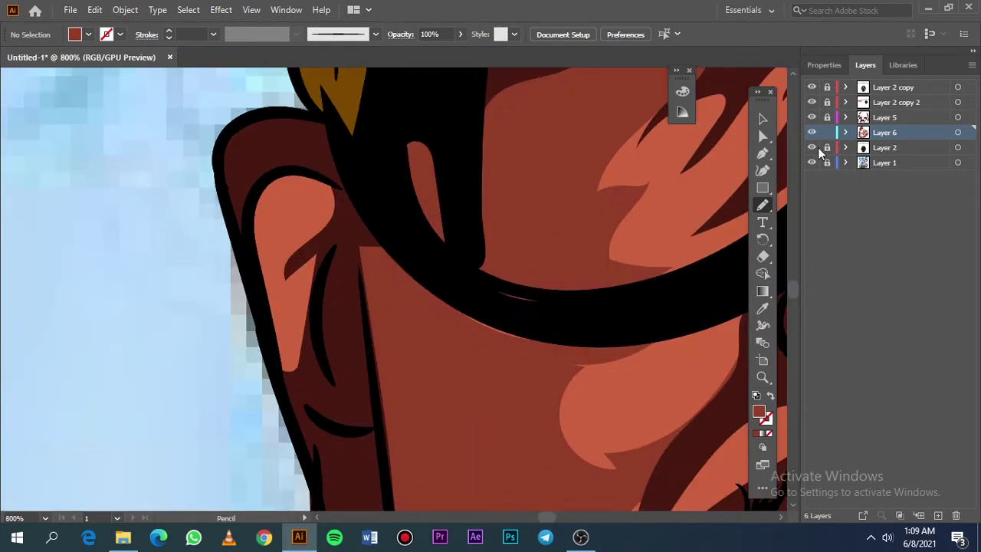
click(811, 147)
drag(314, 253, 322, 245)
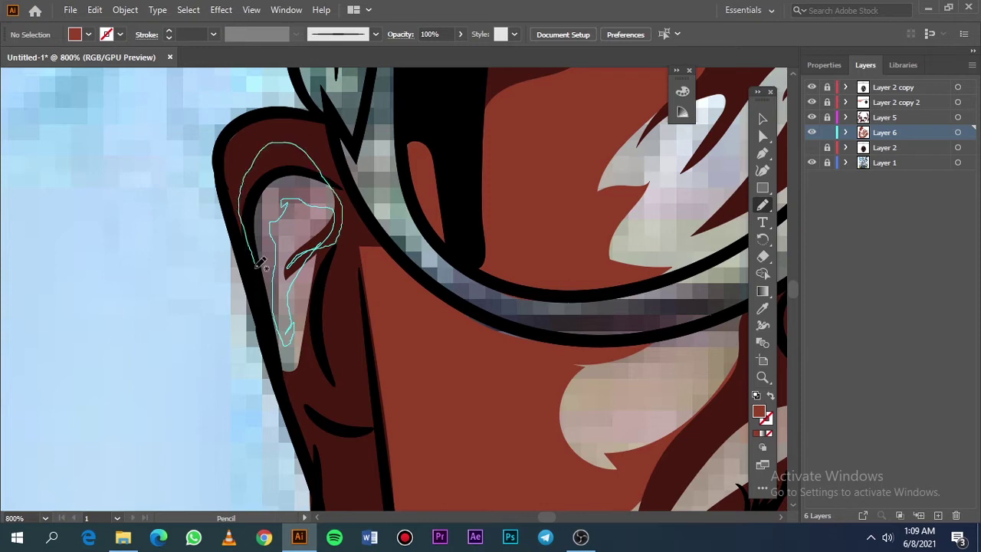
key(ctrl+0)
click(811, 147)
click(812, 163)
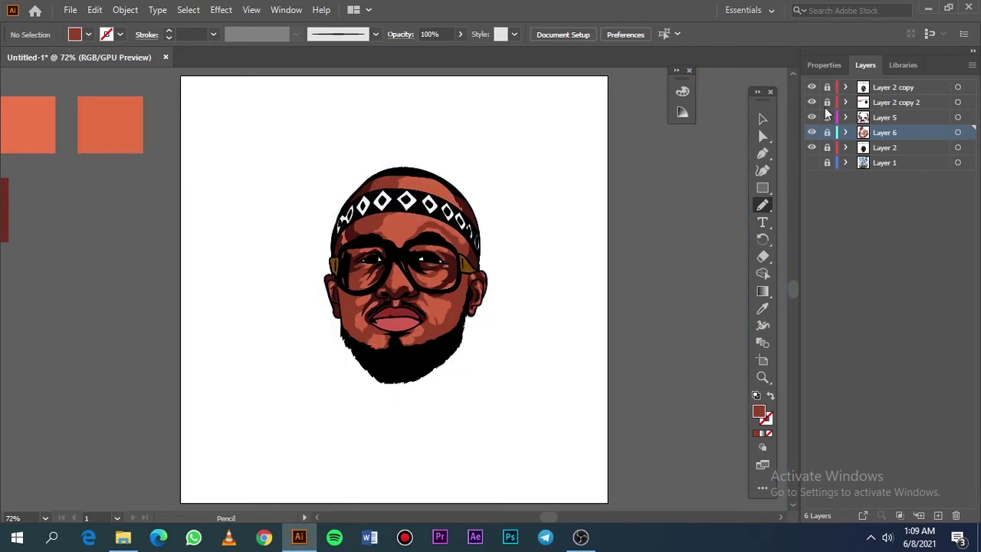
Step: Unlock Layer 5, make it the active layer, and switch to the Eyedropper
click(826, 118)
click(884, 117)
key(i)
scroll(390, 320, up, 3)
scroll(390, 320, up, 3)
Step: Draw a shadow shape along the lower lip and darken it with Recolor Artwork brightness
click(812, 162)
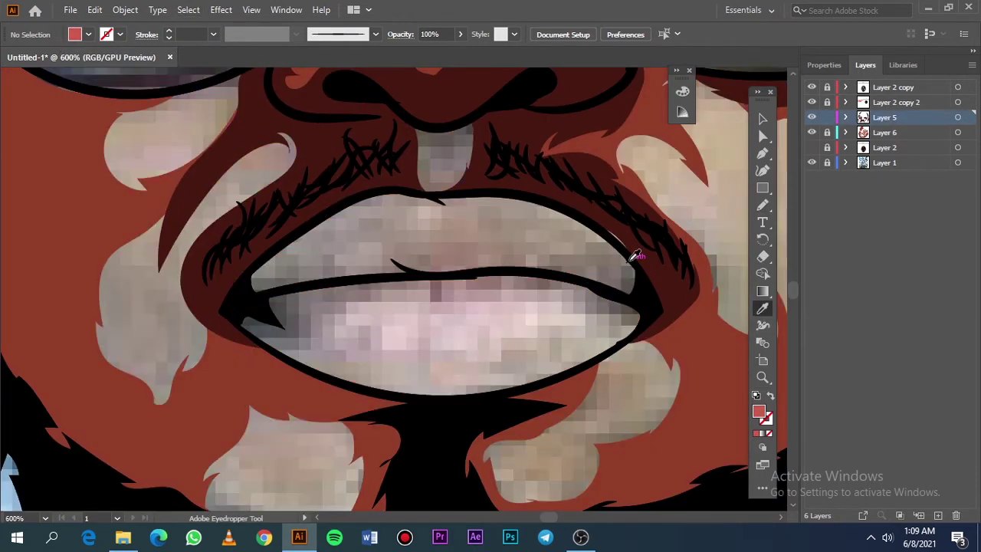
key(n)
drag(576, 282, 481, 381)
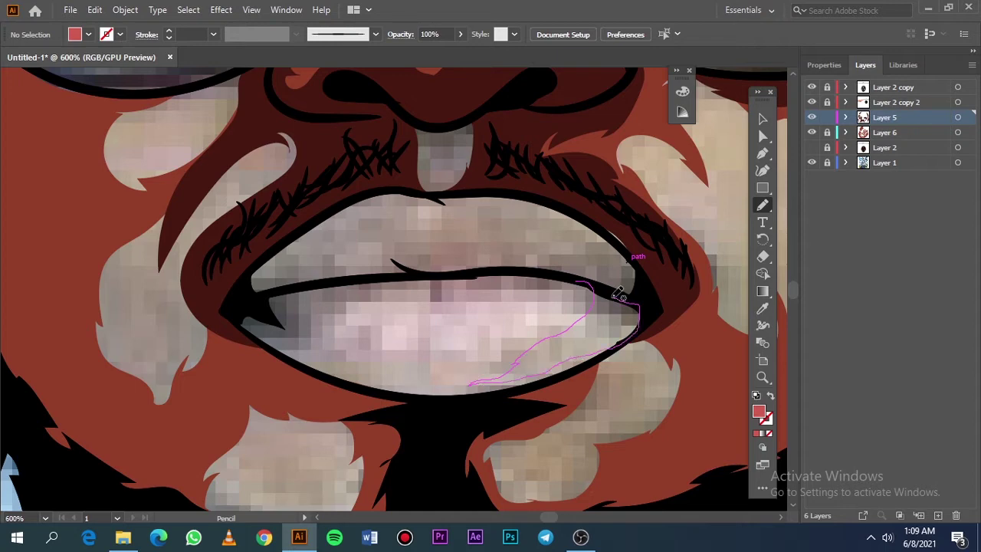
drag(618, 295, 582, 285)
key(v)
click(812, 162)
click(94, 9)
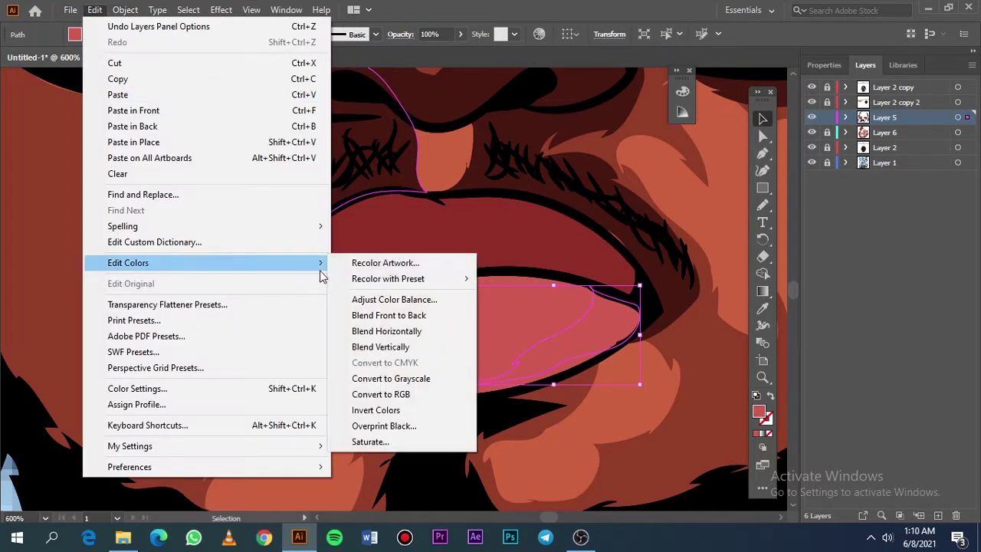
click(384, 262)
mouse_move(759, 402)
mouse_down()
mouse_move(725, 403)
mouse_move(752, 378)
mouse_up()
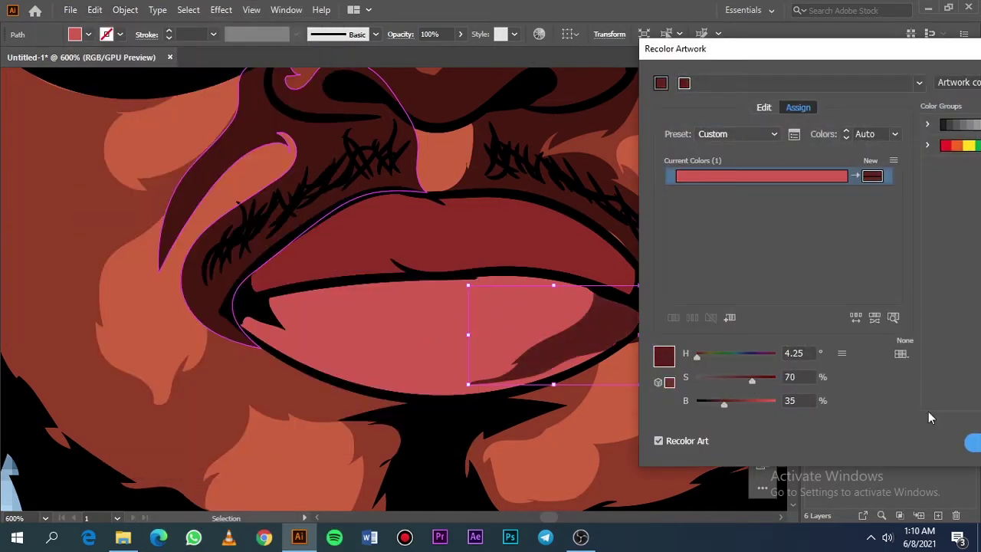
click(972, 443)
click(812, 163)
Step: Draw a second shadow shape on the lower lip
key(n)
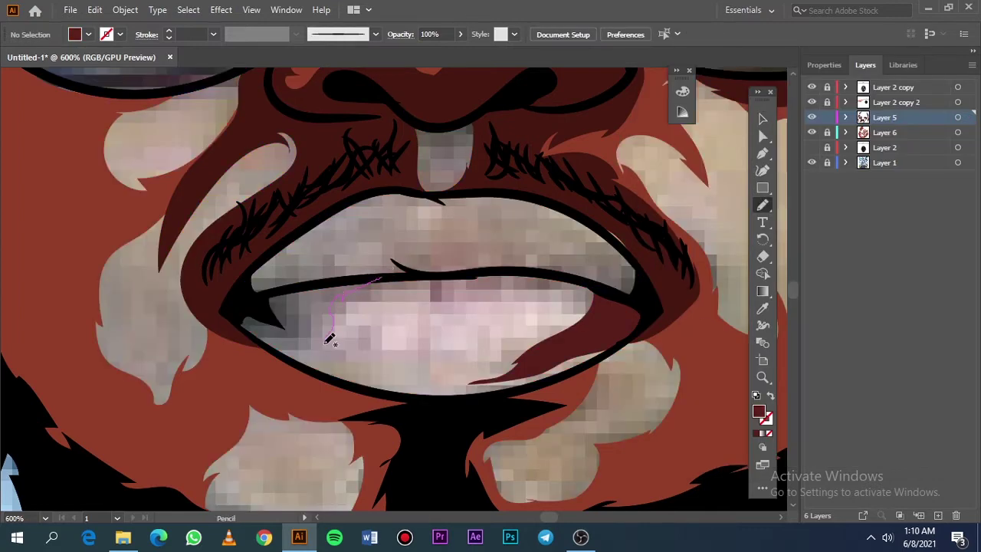
drag(285, 352, 387, 274)
click(812, 162)
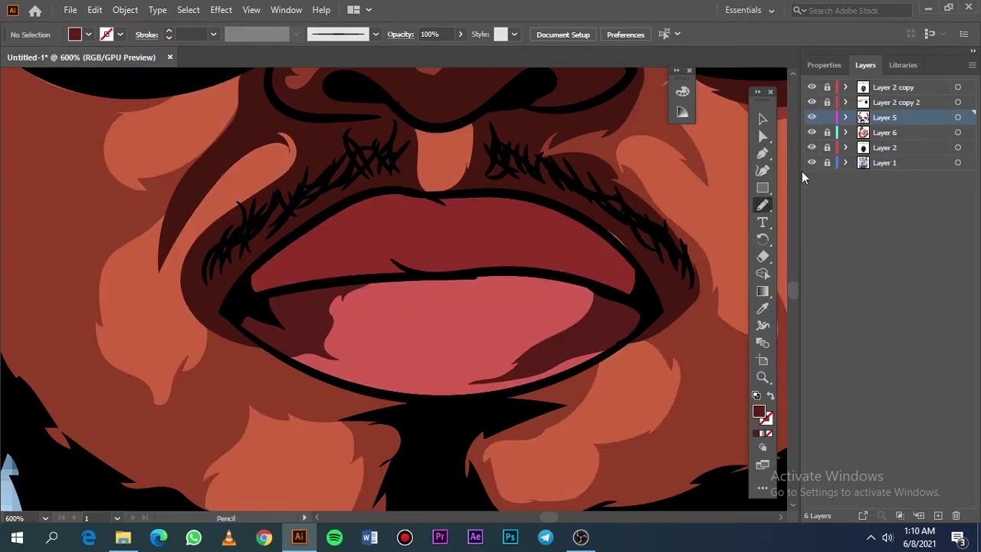
key(ctrl+0)
click(812, 162)
scroll(397, 320, up, 5)
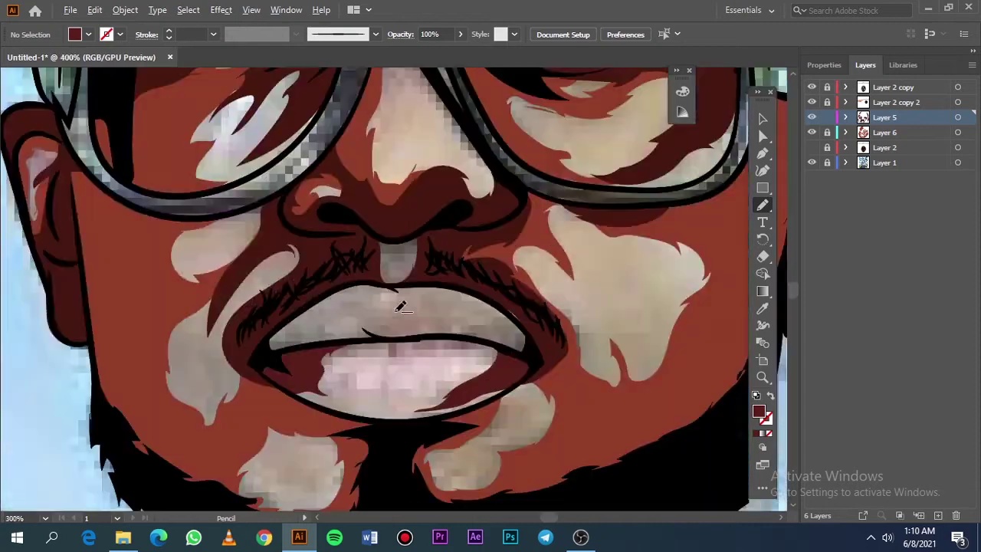
scroll(397, 319, up, 1)
key(i)
scroll(484, 284, up, 2)
key(ctrl+z)
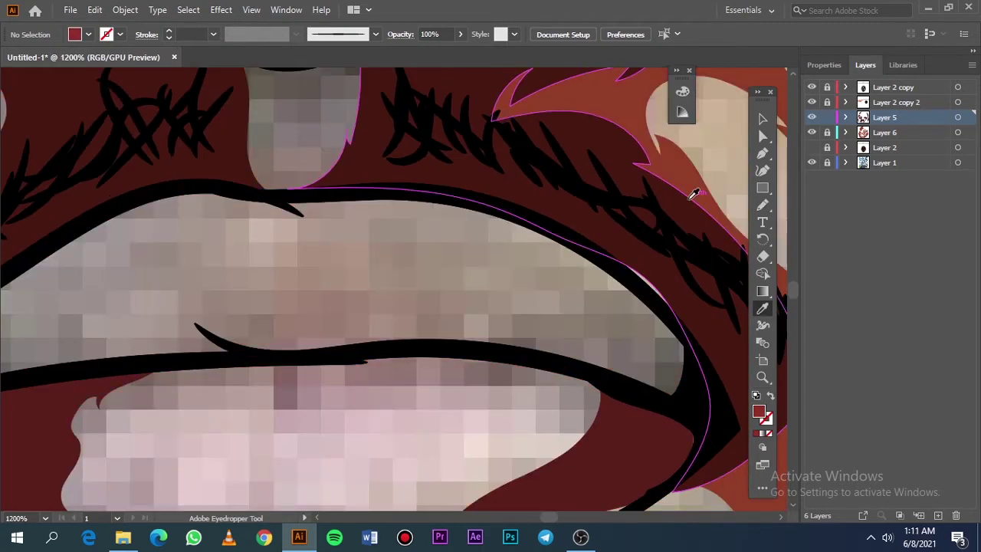
key(n)
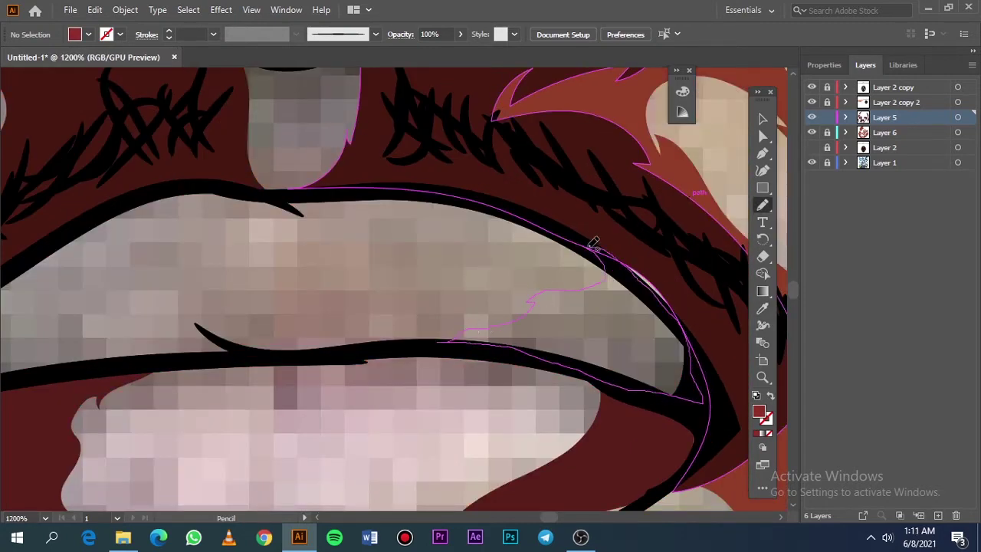
Step: Draw a shadow at the mouth's right corner and darken it via Recolor Artwork
drag(457, 337, 593, 247)
key(v)
click(94, 9)
click(368, 269)
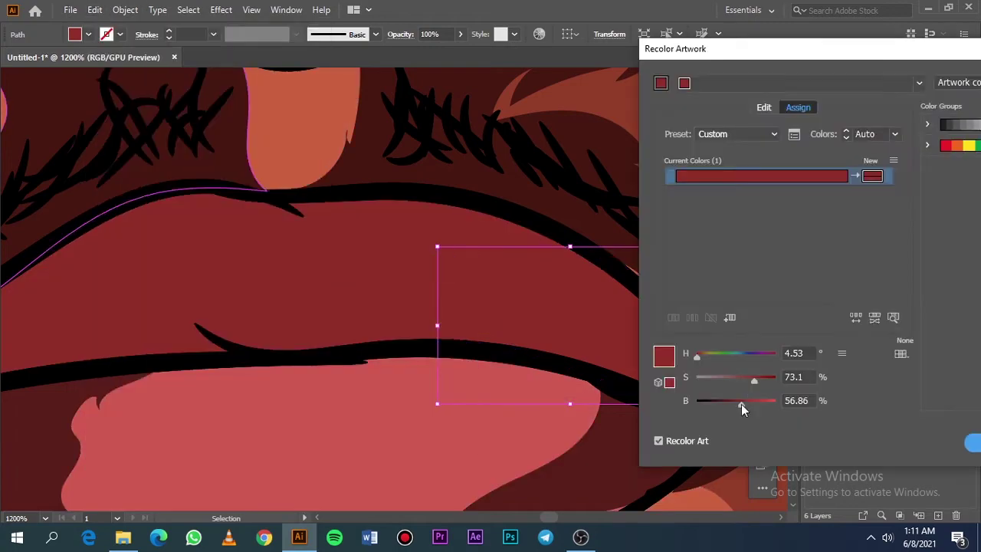
drag(741, 404, 717, 408)
click(756, 380)
click(971, 443)
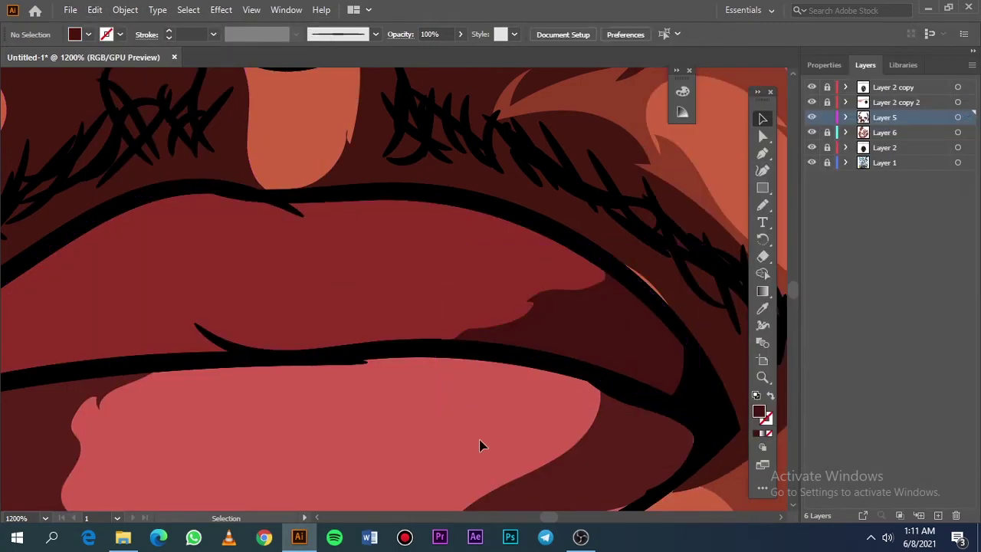
key(ctrl+0)
click(811, 162)
Step: Sketch a shape across the upper lip and make Layer 6 the active layer
click(811, 147)
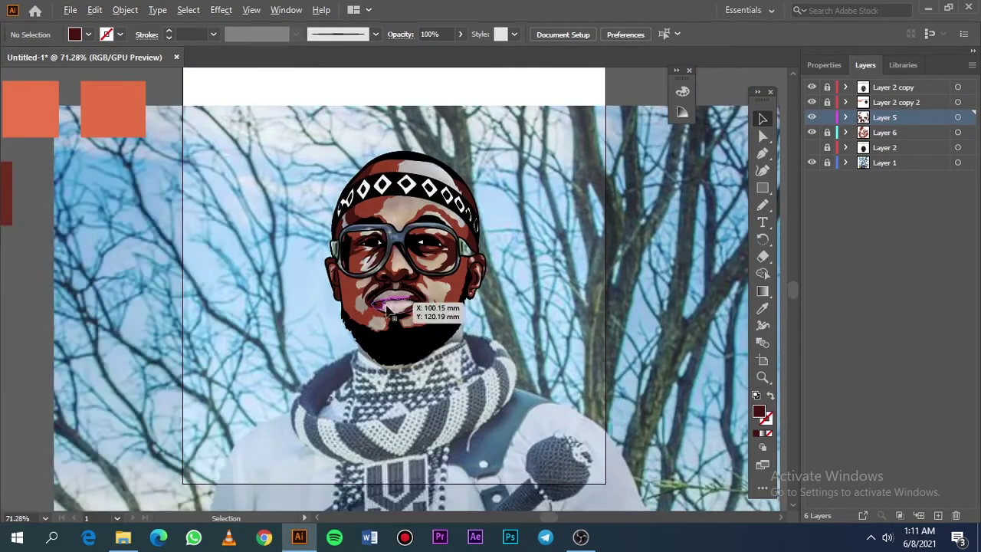
scroll(395, 318, up, 10)
key(n)
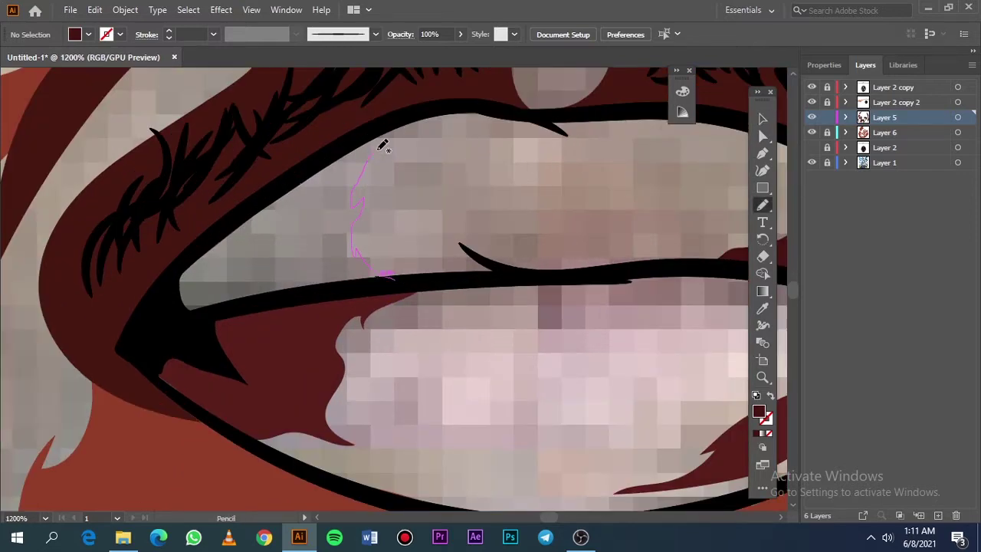
drag(383, 146, 361, 280)
key(ctrl+0)
click(812, 147)
click(811, 162)
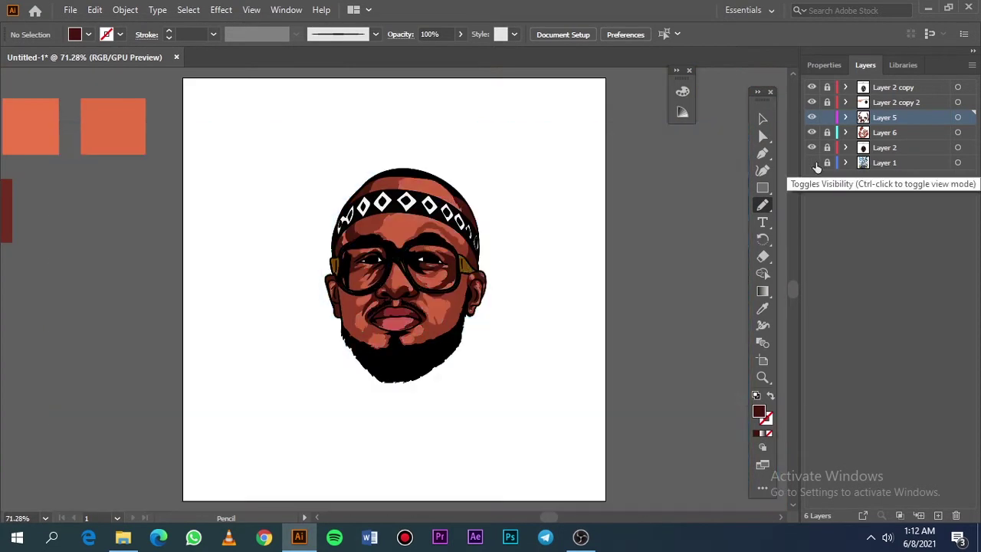
click(835, 132)
scroll(413, 305, up, 10)
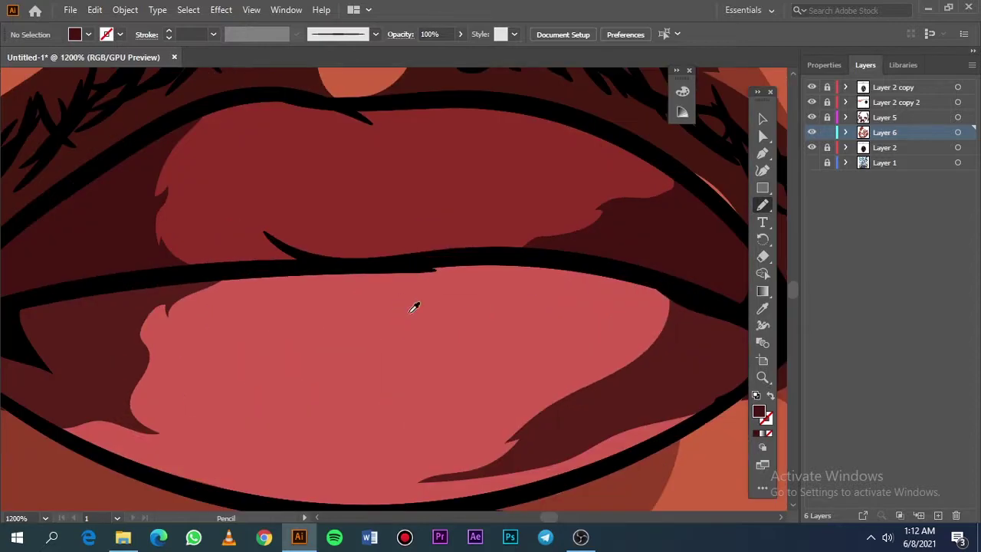
click(812, 147)
click(811, 163)
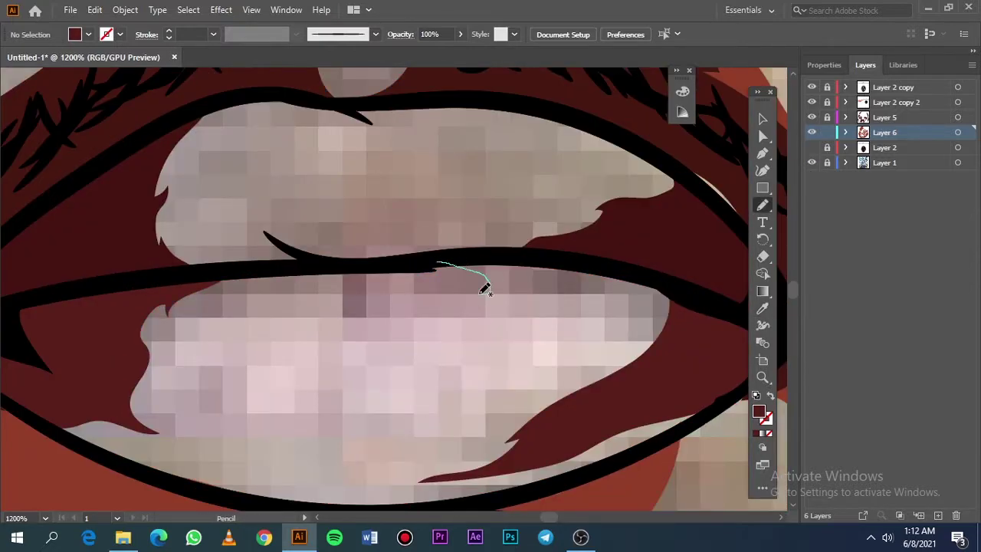
Step: Trace a shape around the lower lip's right side and lighten it with Recolor Artwork
drag(485, 288, 519, 290)
mouse_move(587, 361)
mouse_down()
mouse_move(414, 483)
mouse_move(457, 506)
mouse_move(713, 406)
mouse_move(520, 257)
mouse_up()
key(v)
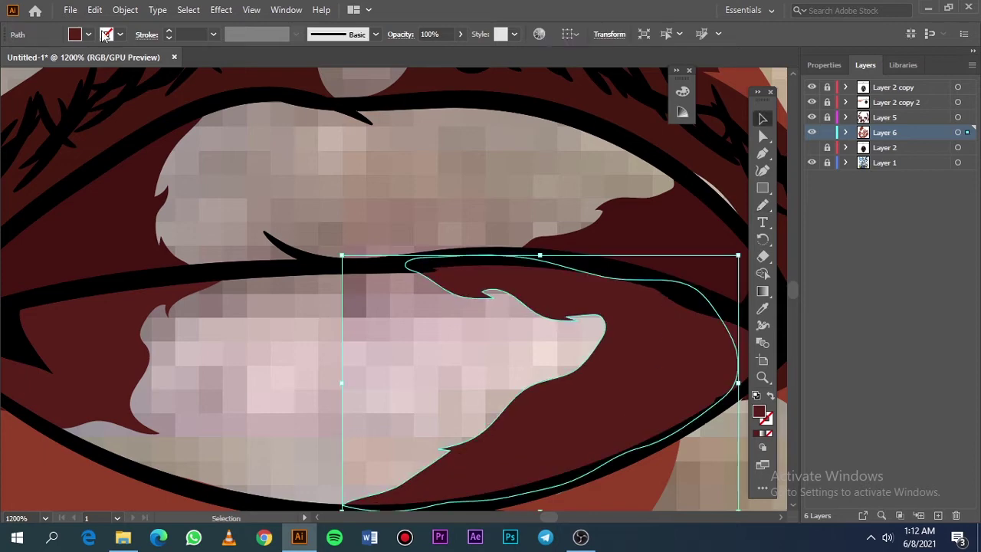
click(95, 10)
click(131, 258)
click(401, 260)
drag(726, 400, 759, 405)
drag(731, 51, 230, 51)
click(499, 444)
click(330, 348)
key(ctrl+0)
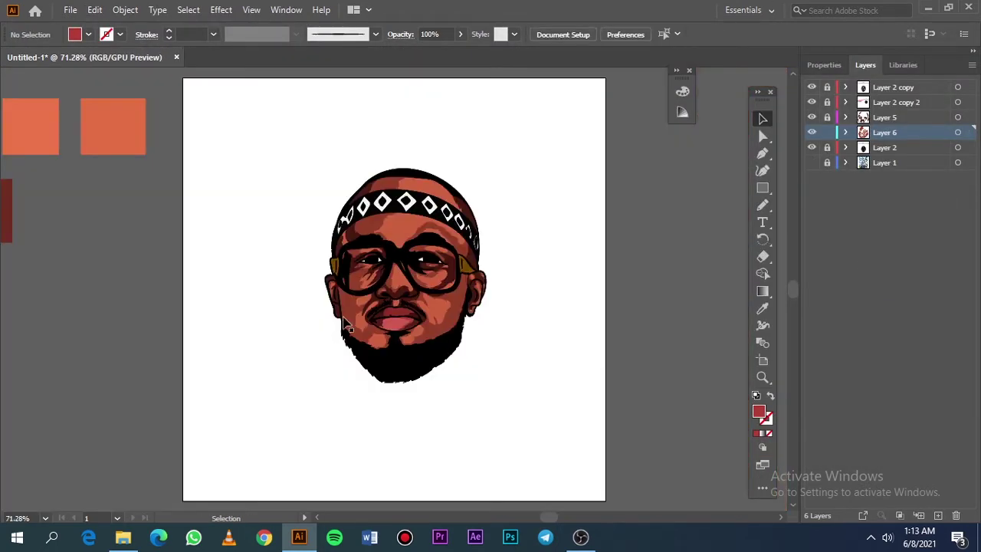
scroll(406, 314, up, 7)
Step: Trace an inner lip shape along the lower lip's left edge
click(657, 322)
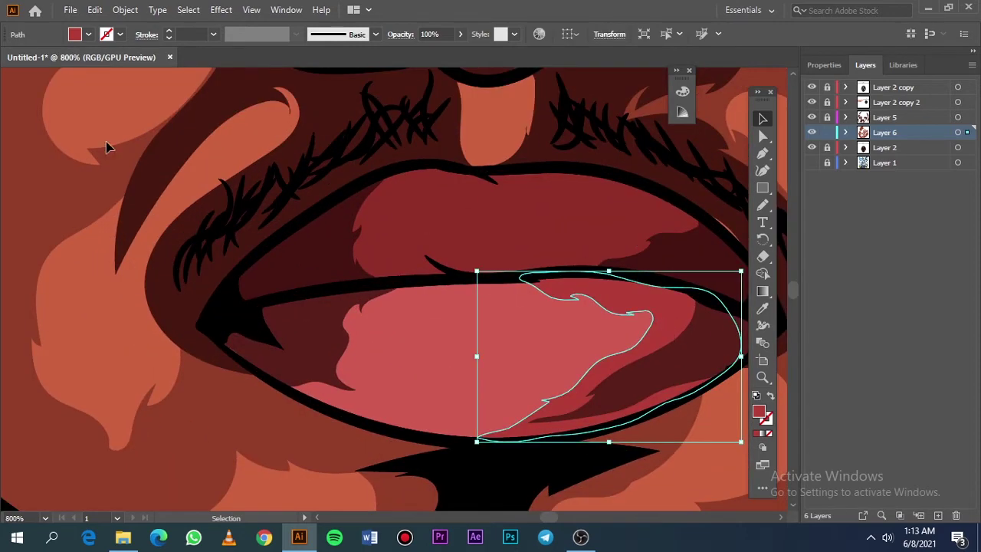
key(ctrl+shift+a)
click(811, 162)
key(n)
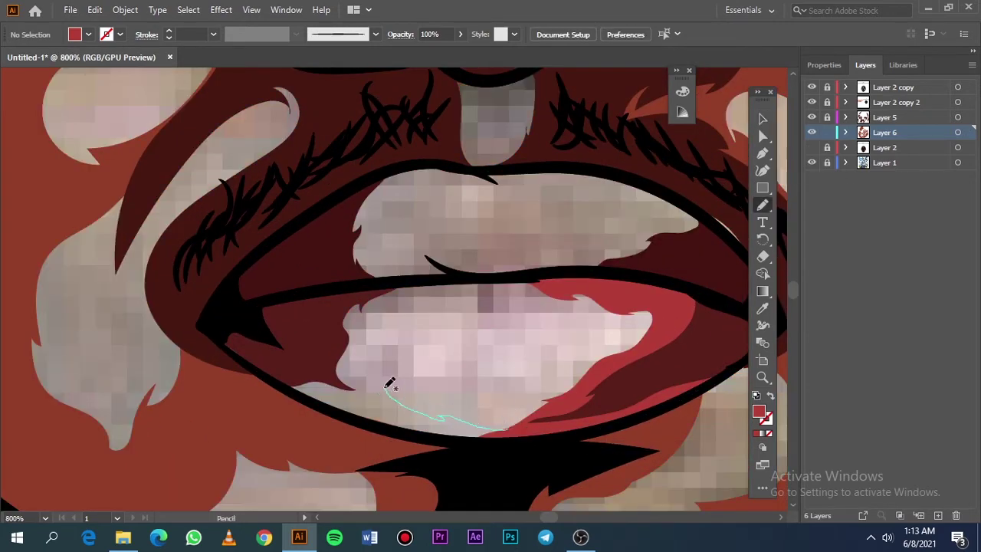
drag(371, 325, 460, 290)
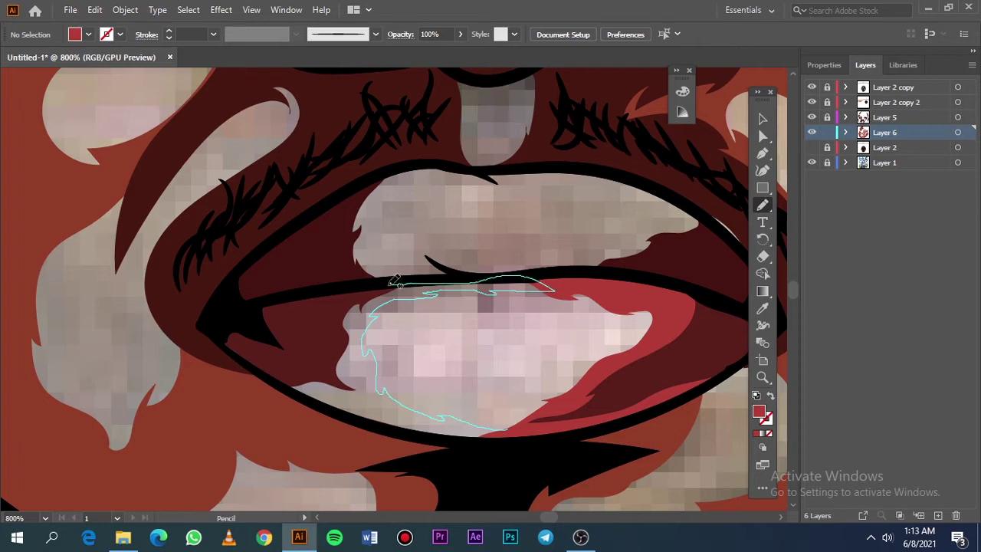
drag(537, 288, 502, 439)
key(ctrl+0)
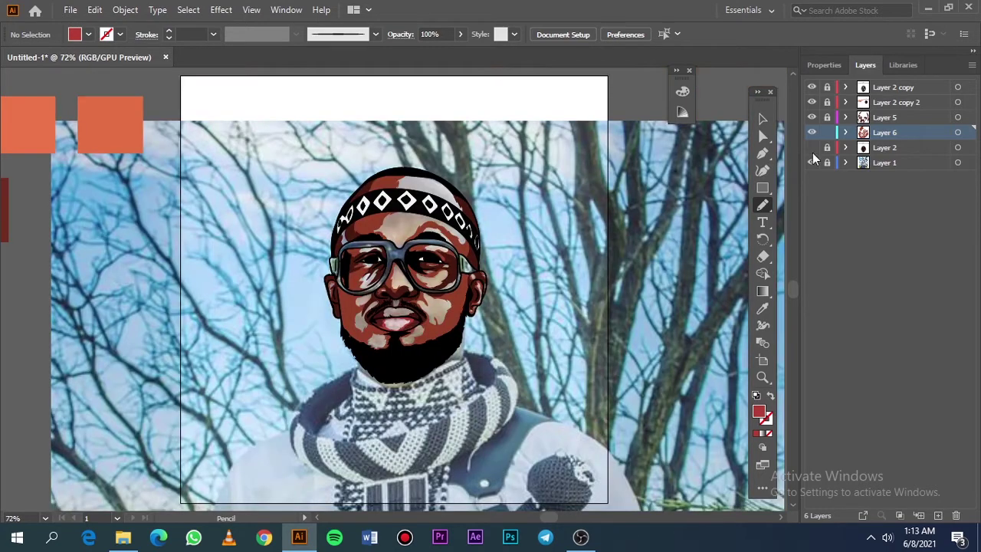
click(811, 163)
Step: Set the lip shape's fill colour to hex b24444
key(i)
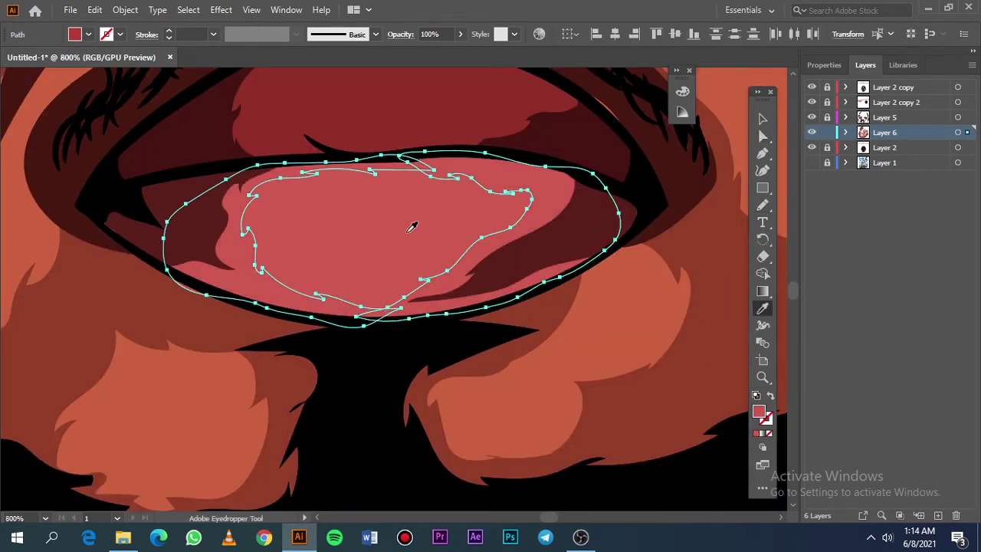
double_click(759, 412)
text(b24444)
key(Return)
key(ctrl+shift+a)
key(v)
key(ctrl+0)
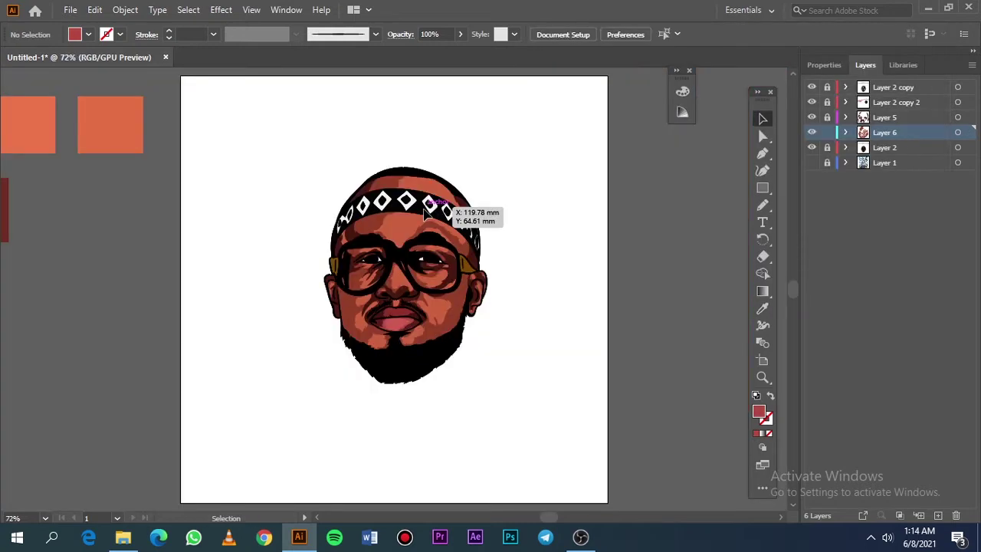
key(ctrl+plus)
key(ctrl+plus)
key(ctrl+plus)
key(ctrl+plus)
key(ctrl+plus)
key(ctrl+plus)
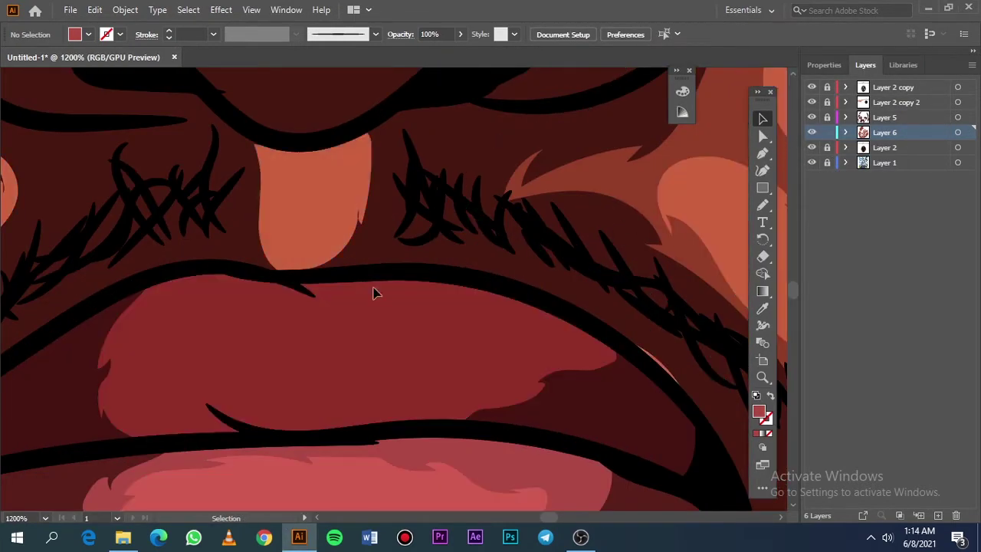
Step: Sample the lip colour and make a darker version as the fill
key(i)
click(374, 292)
double_click(759, 412)
click(905, 79)
click(811, 147)
key(n)
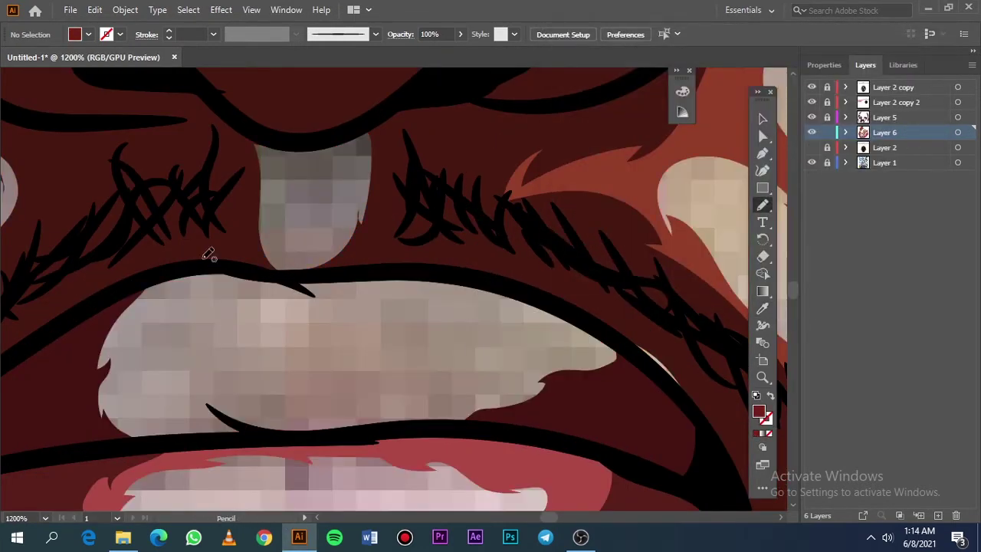
Step: Trace a closed dark red shadow shape over the upper lip
drag(169, 280, 138, 366)
mouse_move(190, 410)
mouse_down()
mouse_move(185, 339)
mouse_move(286, 392)
mouse_move(445, 396)
mouse_move(531, 355)
mouse_move(578, 302)
mouse_move(464, 426)
mouse_move(260, 437)
mouse_up()
drag(165, 263, 167, 265)
key(ctrl+0)
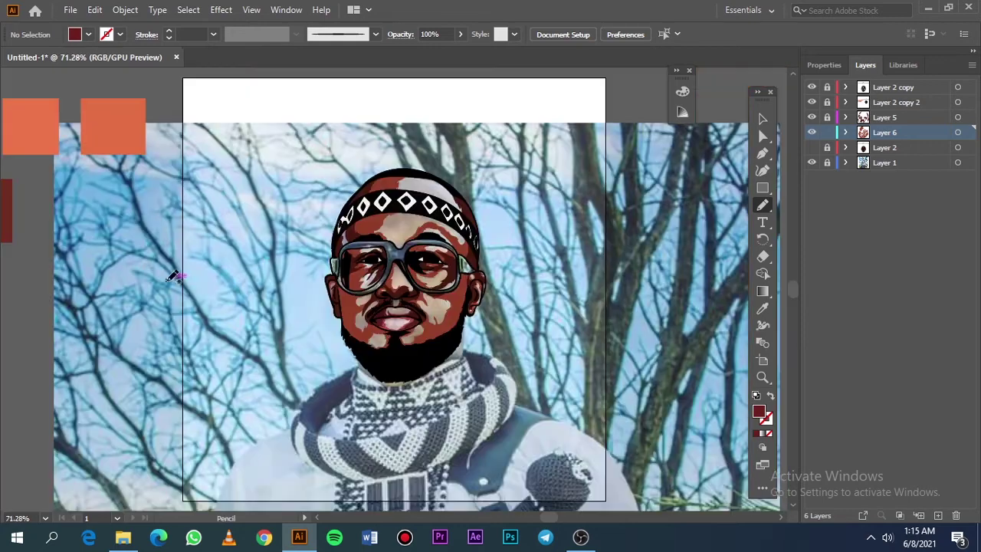
click(812, 149)
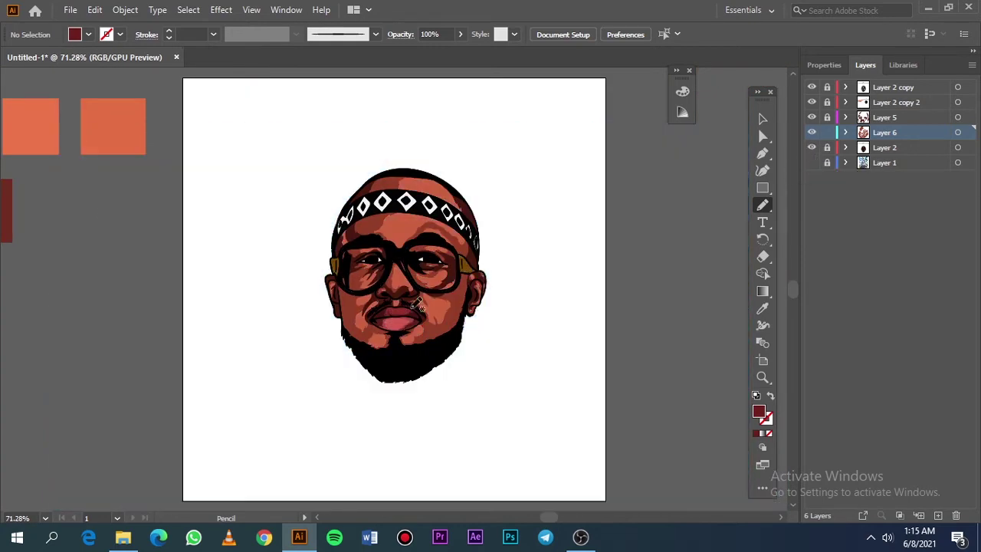
scroll(473, 261, up, 3)
scroll(473, 260, up, 5)
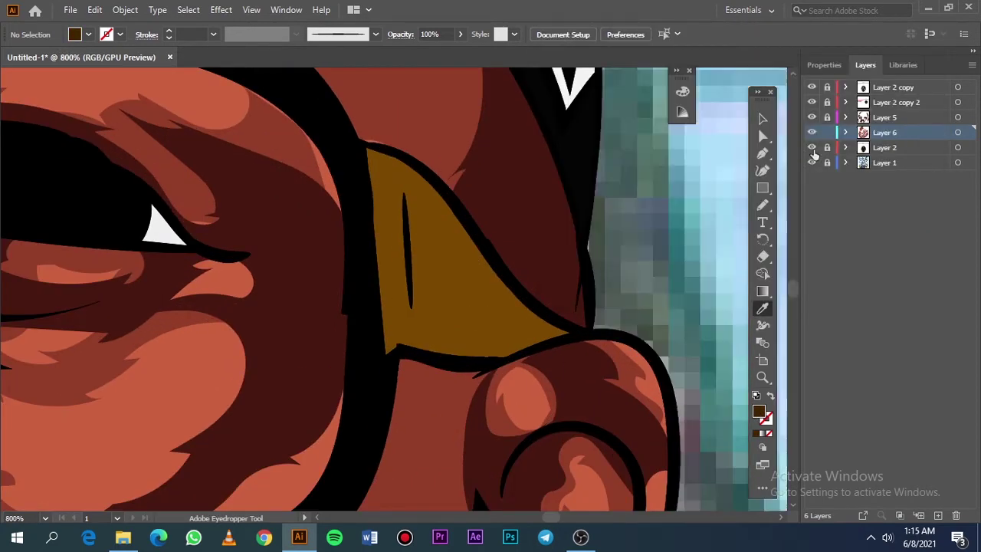
Step: Trace brown closed shapes over the glasses arm beside the right lens
key(i)
key(n)
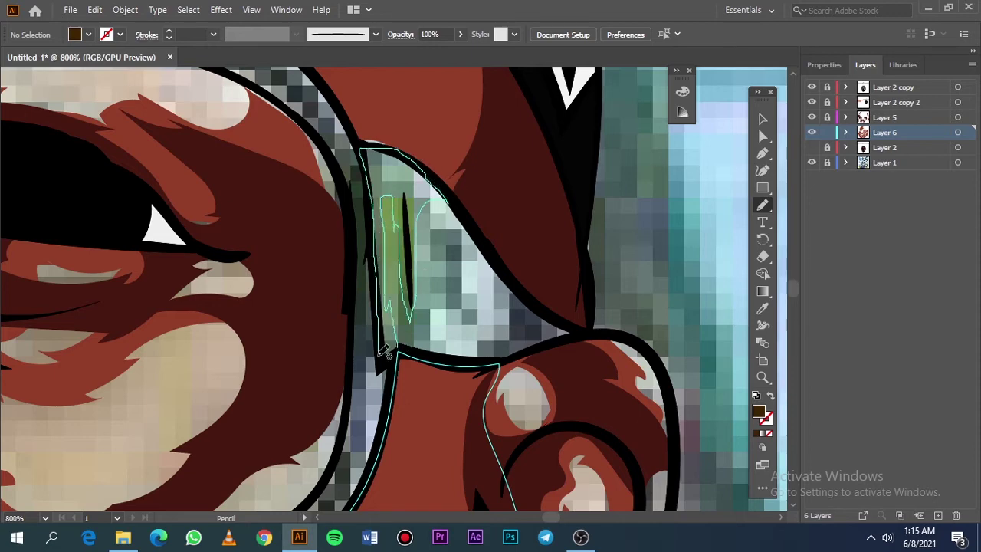
drag(403, 353, 398, 354)
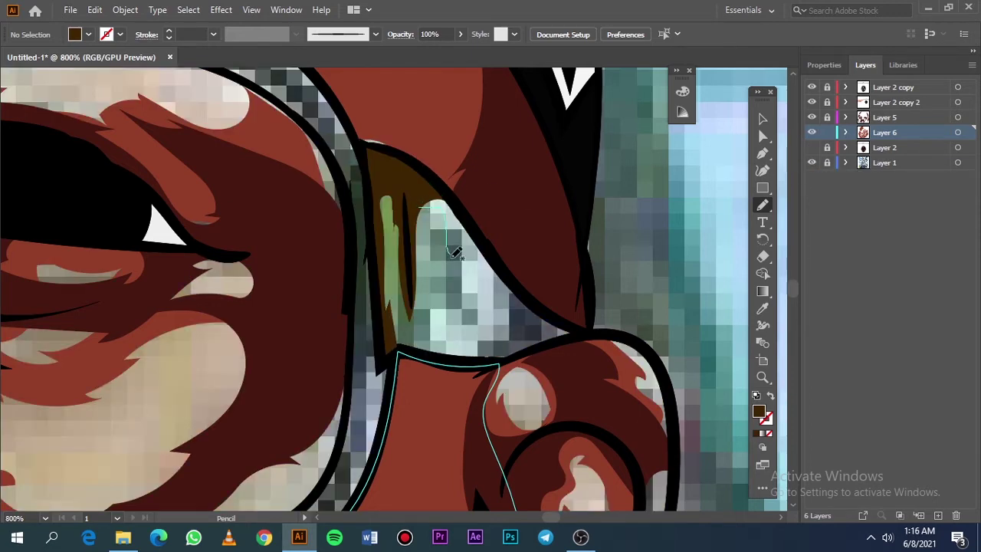
drag(498, 356, 426, 206)
key(ctrl+0)
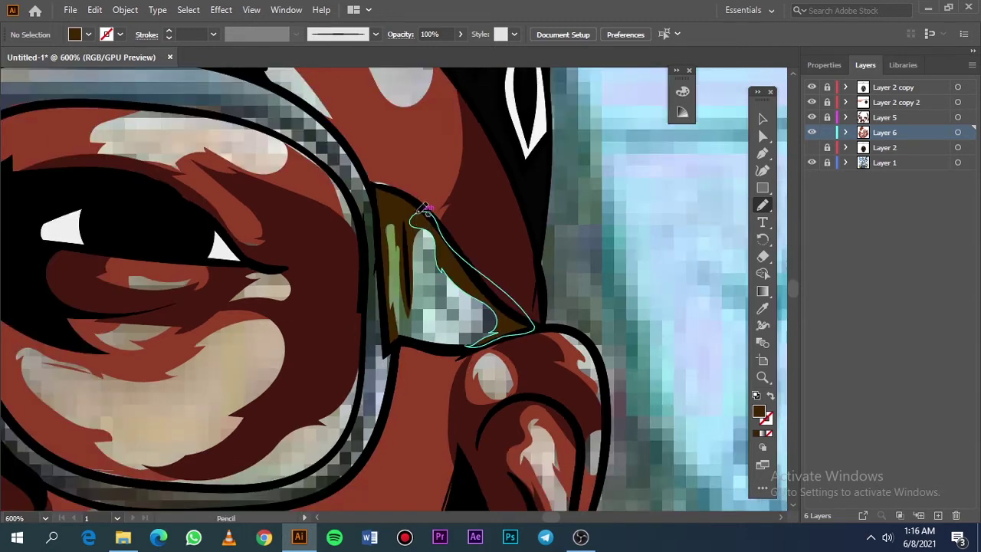
click(812, 162)
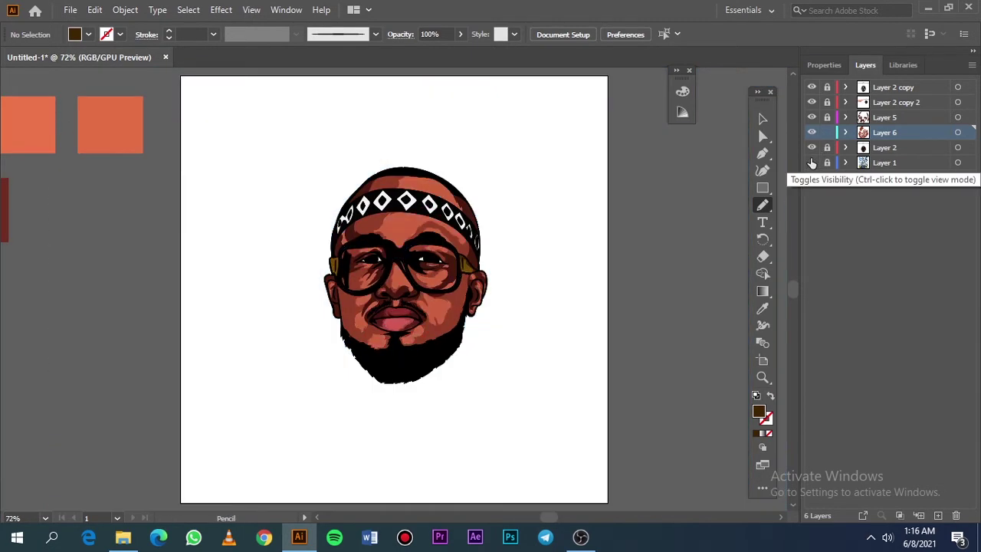
click(812, 162)
Step: On a new layer, sample the orange and trace a highlight shape above the headband
click(938, 515)
key(i)
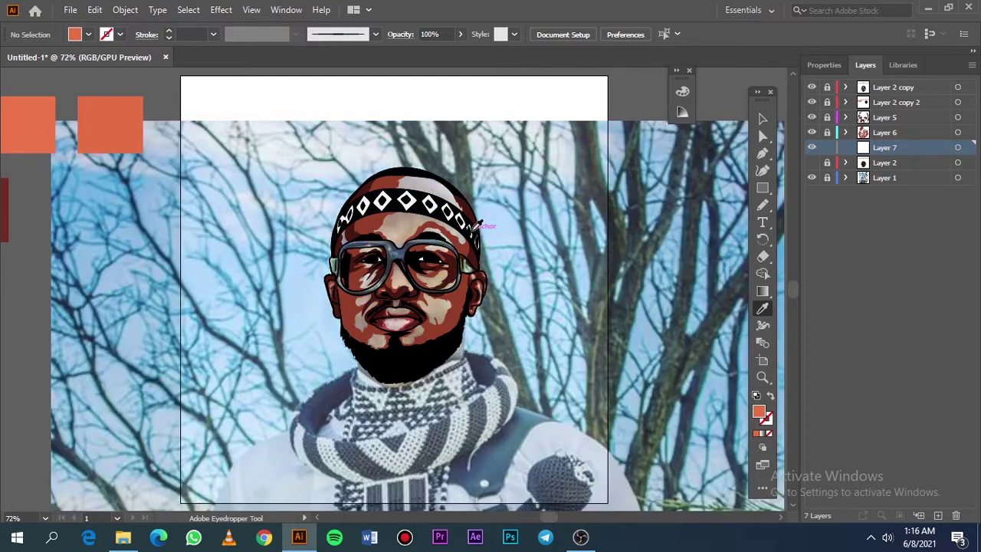
scroll(475, 225, up, 3)
scroll(429, 215, up, 2)
key(n)
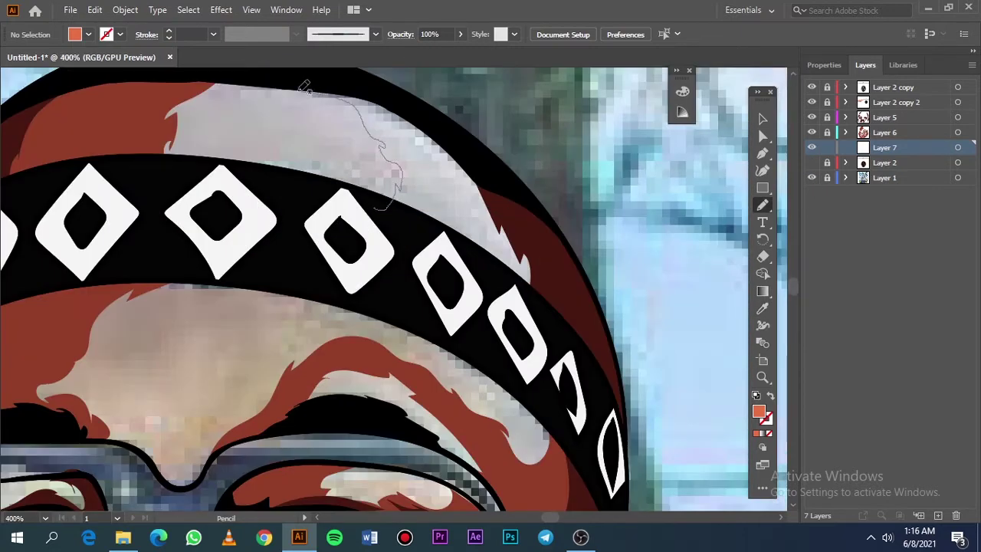
drag(304, 86, 387, 207)
click(763, 119)
key(ctrl+0)
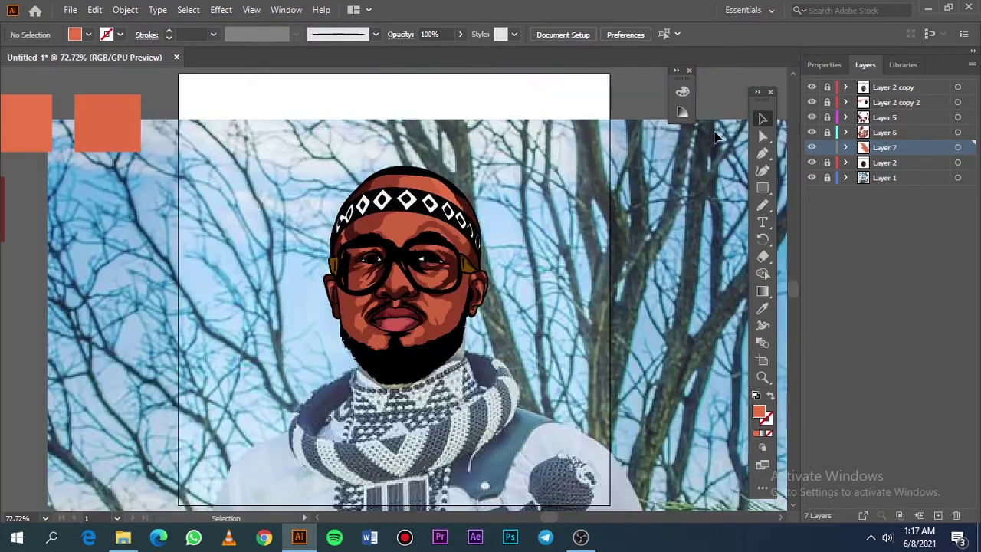
Step: With the line-art hidden, trace an orange highlight on the temple beside the headband
click(811, 177)
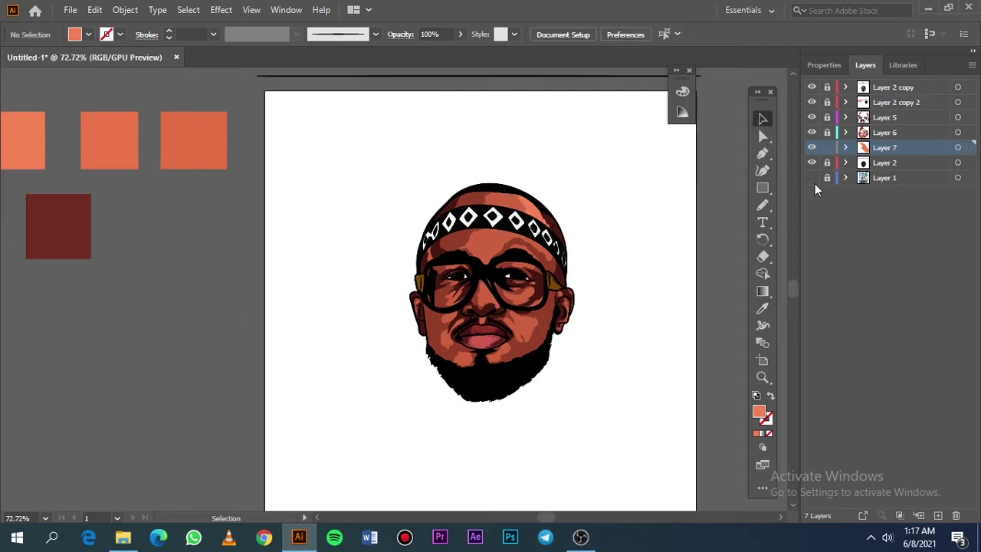
click(811, 177)
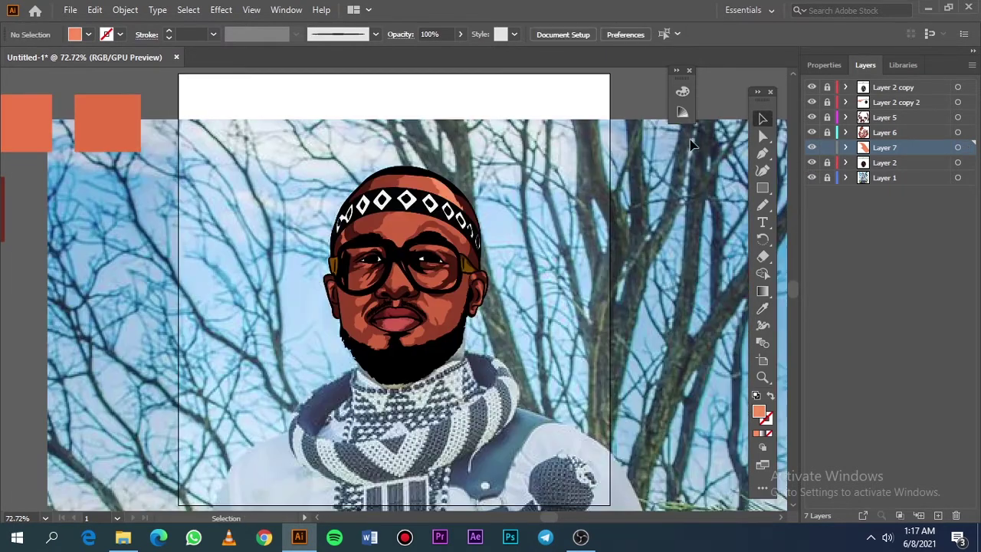
click(812, 163)
scroll(360, 253, up, 10)
key(n)
drag(307, 264, 259, 294)
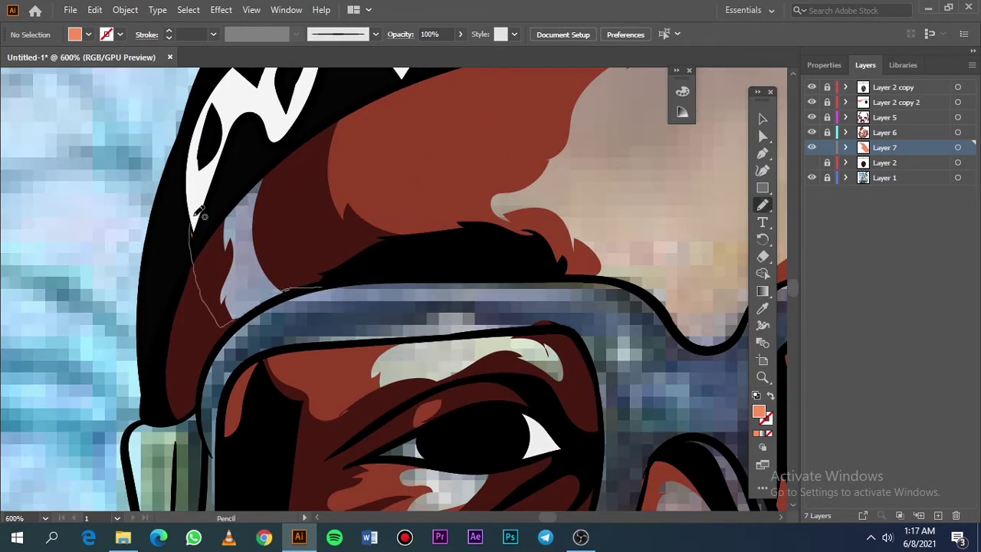
scroll(259, 294, down, 10)
click(812, 162)
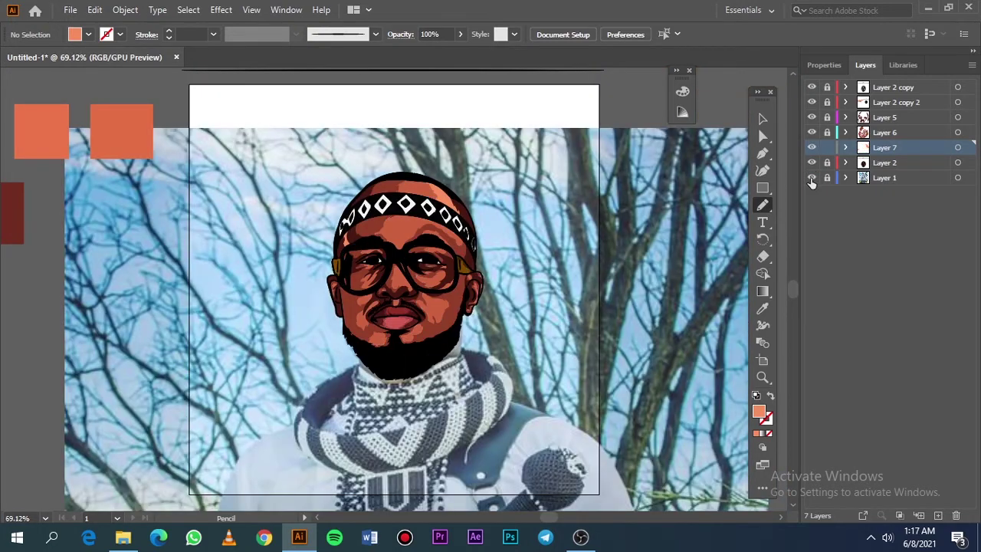
Step: Trace orange highlight shapes over the brow above the eye
click(812, 163)
scroll(376, 256, up, 10)
drag(587, 149, 372, 278)
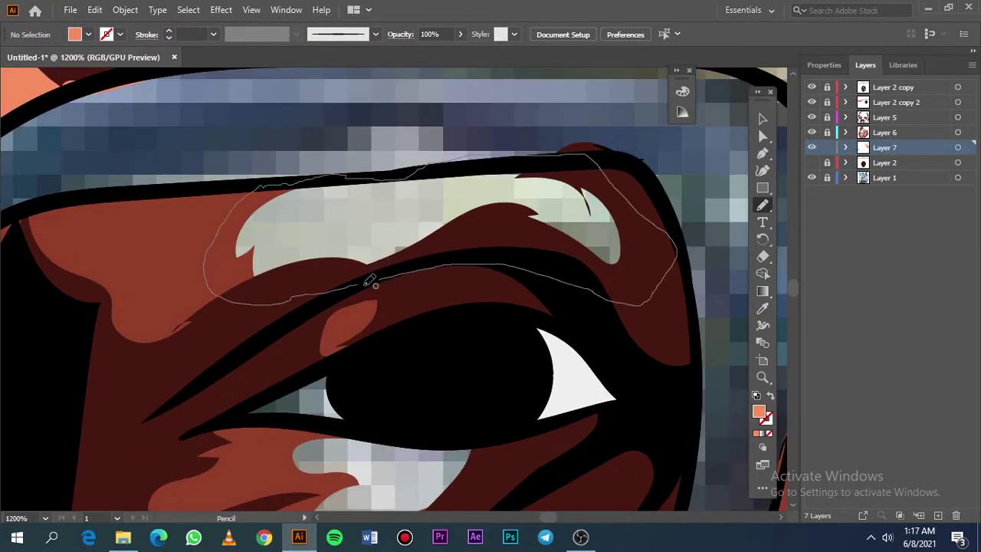
drag(443, 246, 514, 208)
scroll(551, 191, down, 3)
mouse_move(571, 253)
mouse_down()
mouse_move(355, 175)
mouse_move(479, 424)
mouse_up()
scroll(565, 240, down, 4)
scroll(564, 240, down, 6)
Step: Add orange highlights on the cheek, beside the nose near the moustache, and on the lower face
click(812, 177)
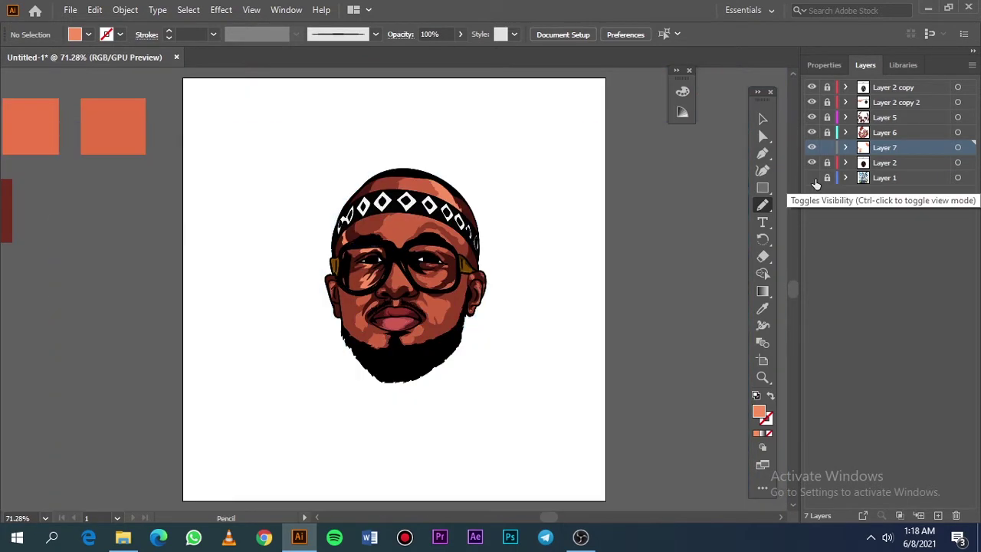
scroll(400, 286, up, 10)
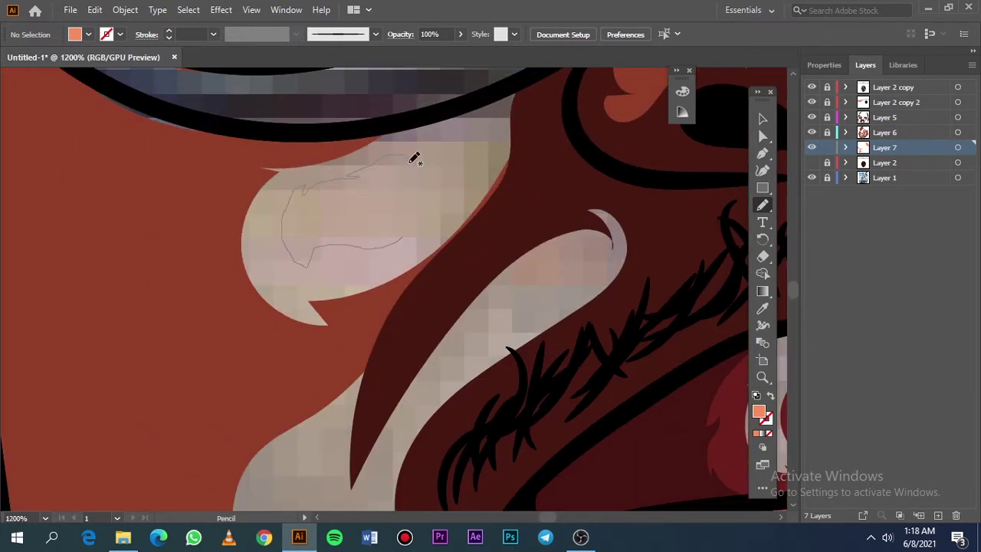
drag(412, 234, 401, 252)
scroll(469, 182, down, 2)
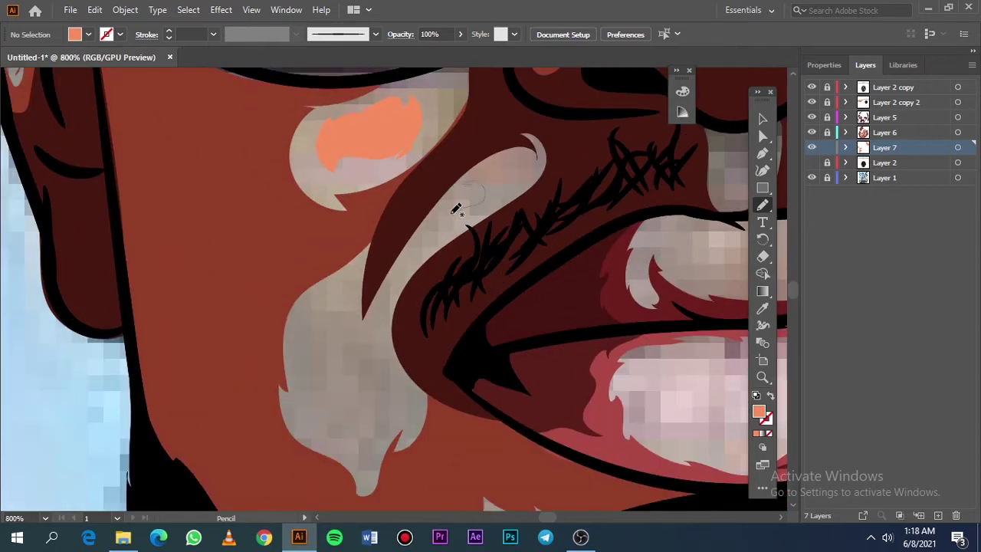
drag(456, 209, 460, 212)
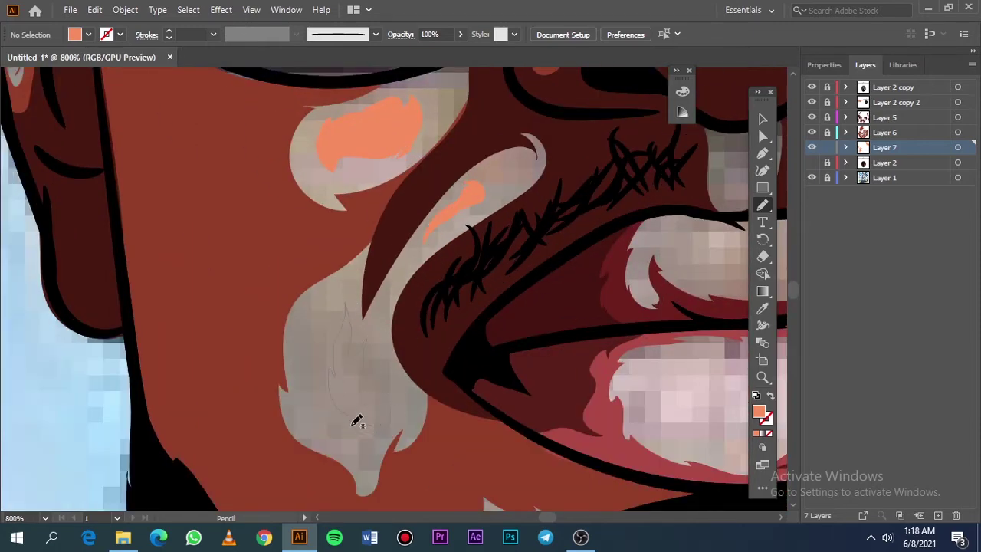
scroll(356, 421, down, 8)
scroll(419, 344, up, 8)
scroll(418, 344, up, 2)
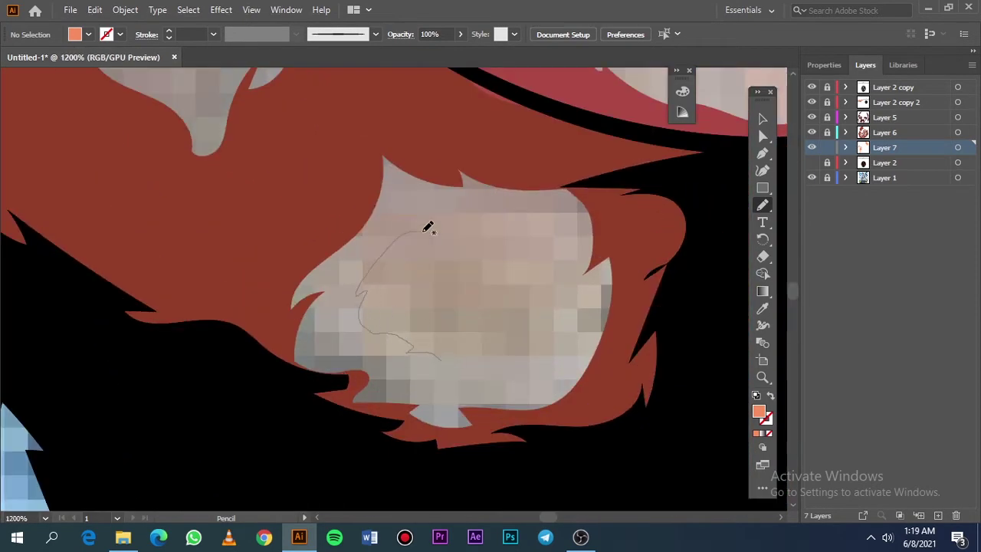
drag(492, 371, 455, 351)
Step: Trace a highlight on the brow along the headband edge
key(ctrl+0)
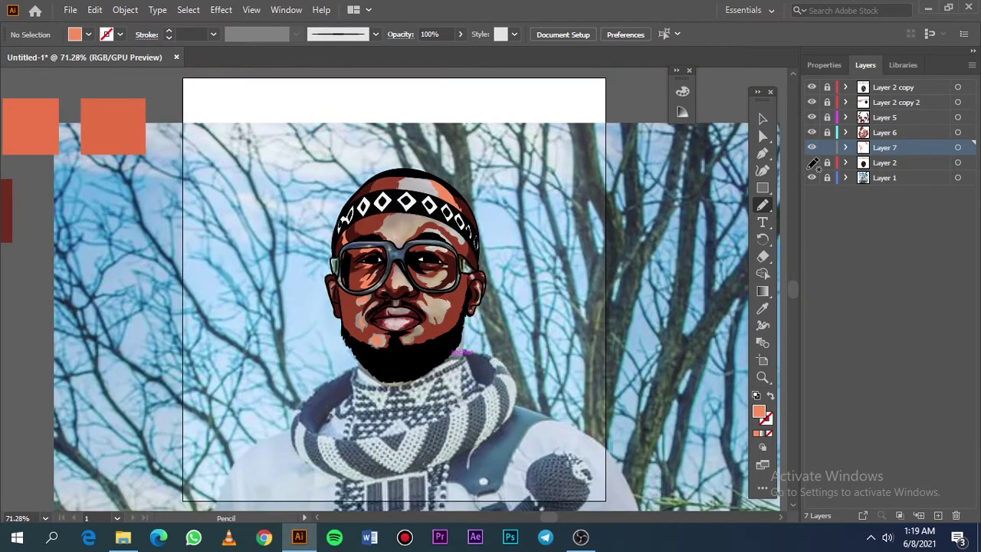
click(813, 177)
click(813, 177)
click(813, 162)
scroll(477, 239, up, 5)
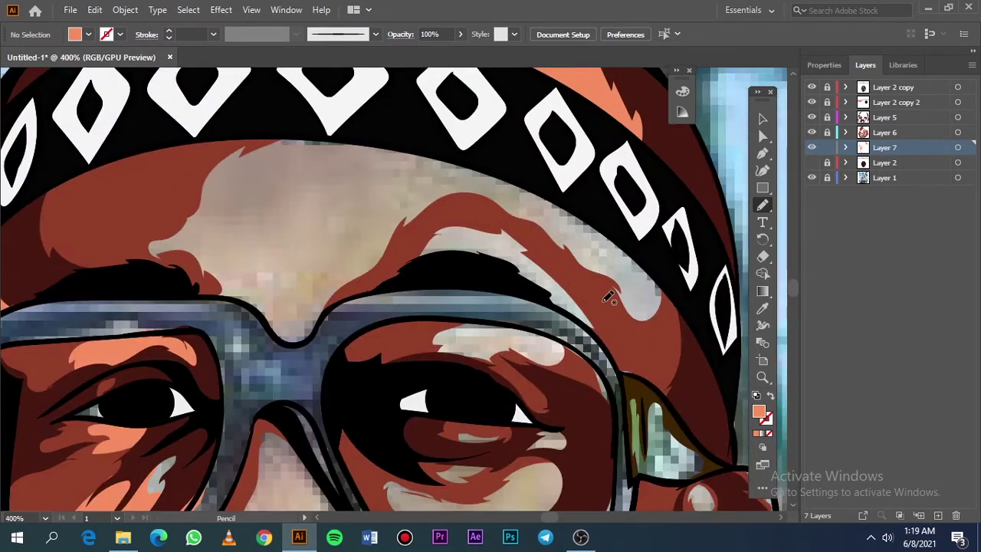
drag(580, 310, 582, 309)
drag(534, 193, 570, 220)
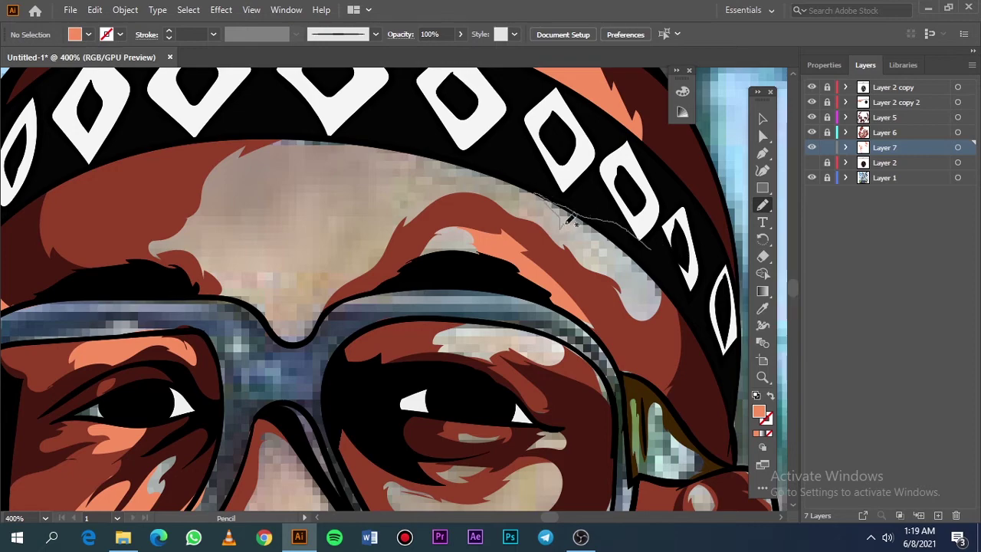
drag(636, 303, 648, 281)
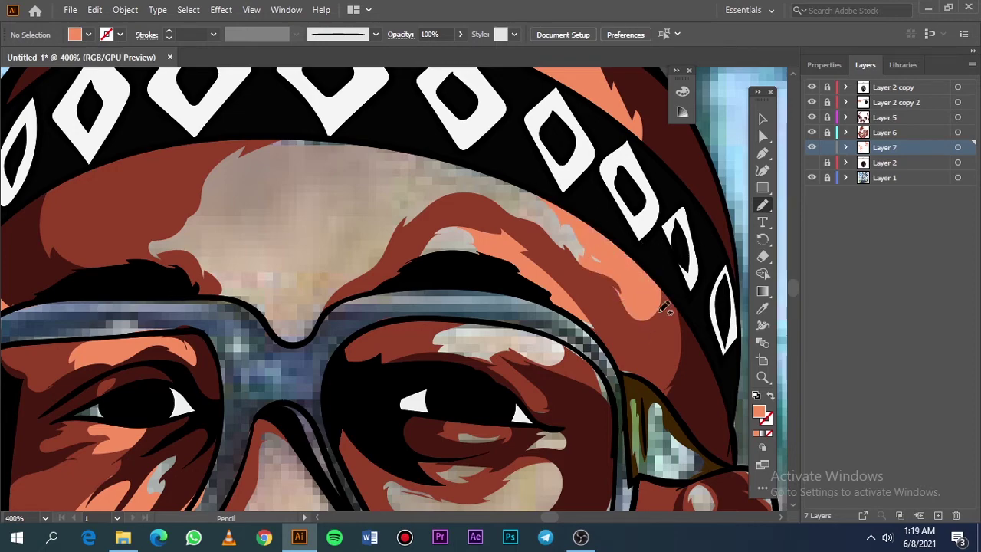
Step: Draw a salmon highlight shape on the cheek
key(ctrl+0)
scroll(399, 258, up, 5)
scroll(339, 212, up, 4)
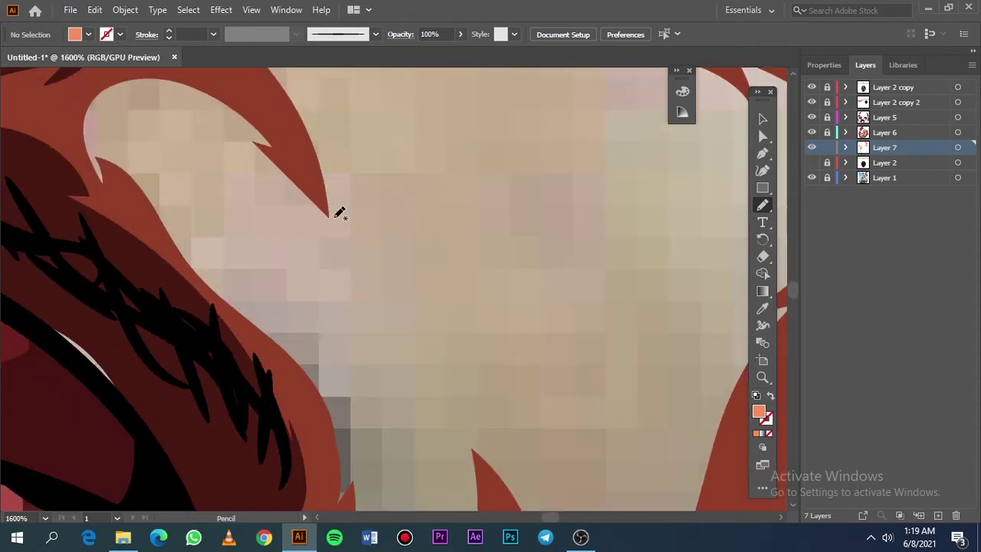
scroll(335, 261, down, 2)
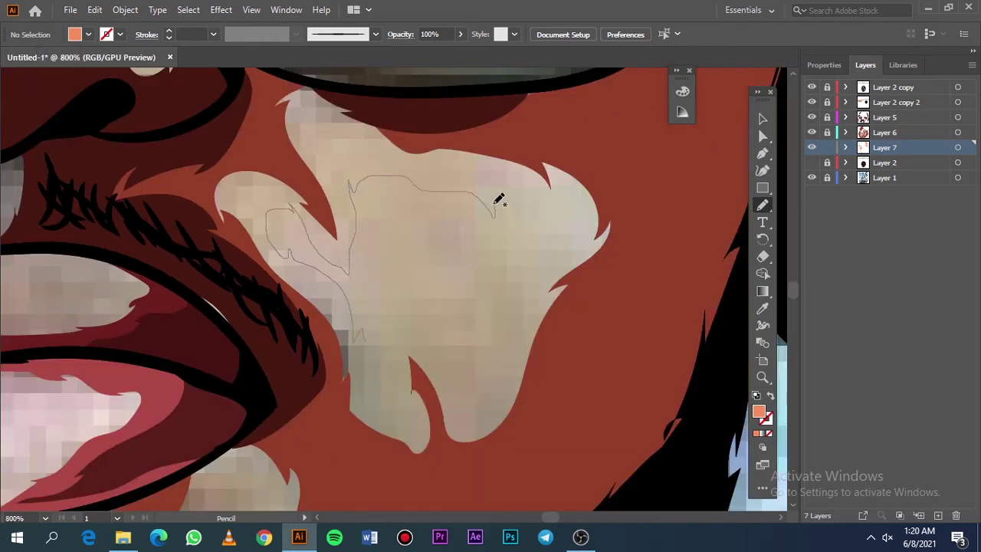
drag(409, 330, 365, 334)
Step: Draw a salmon highlight patch on the chin
key(ctrl+0)
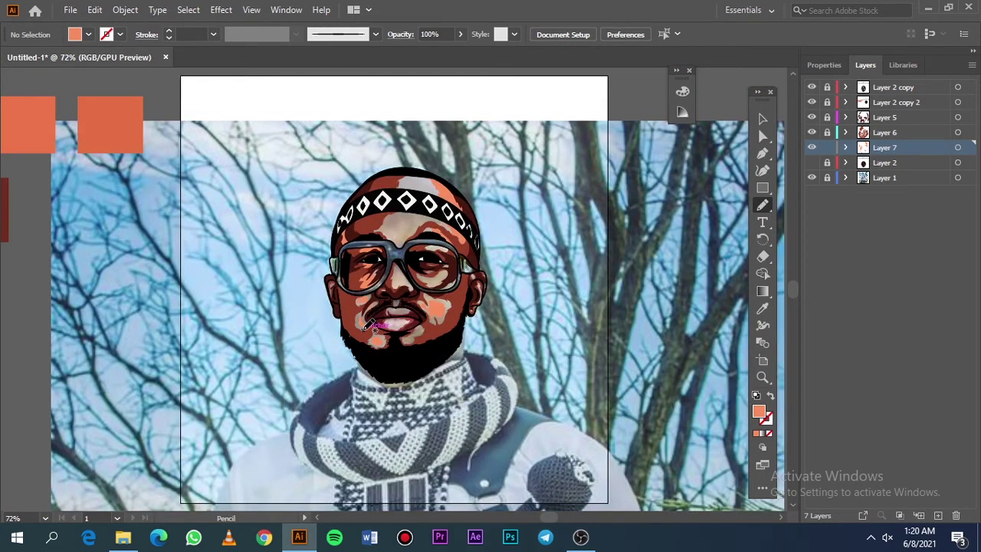
click(811, 177)
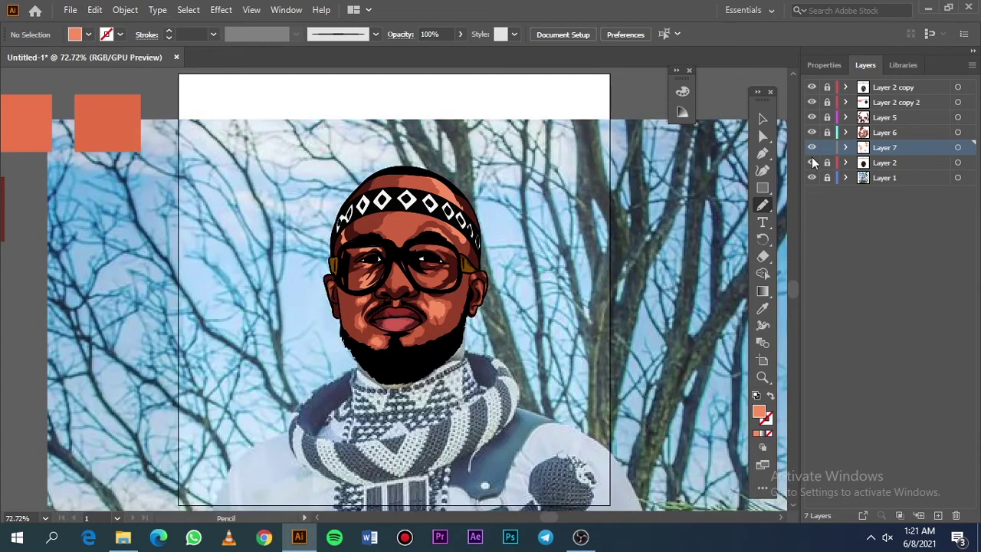
scroll(410, 334, up, 6)
drag(446, 332, 413, 350)
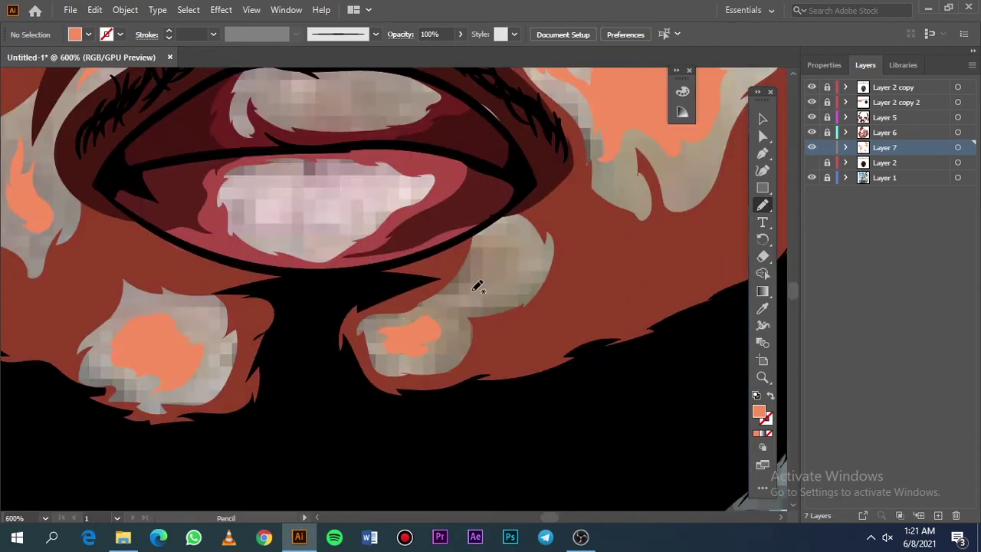
Step: Trace a salmon highlight shape on the ear
scroll(461, 280, down, 6)
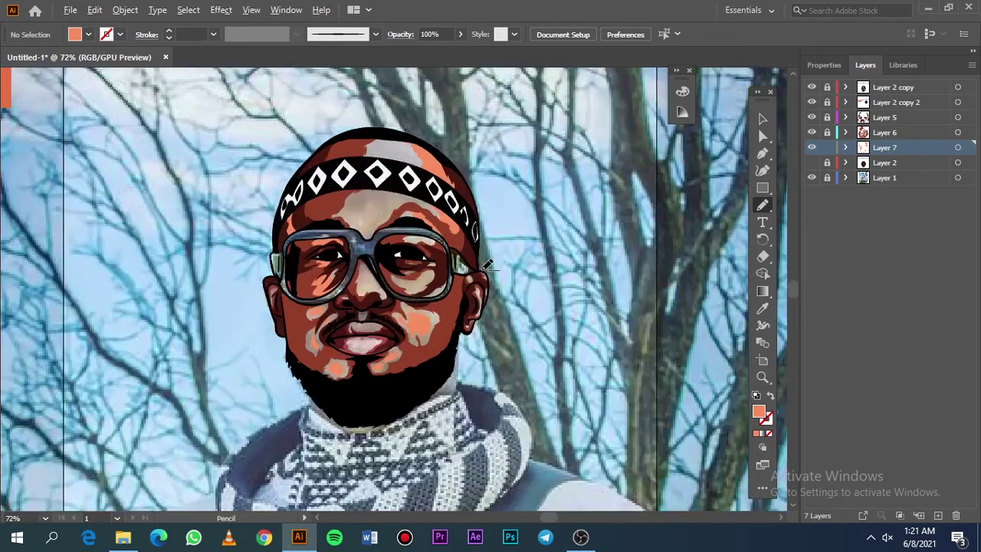
scroll(514, 350, up, 7)
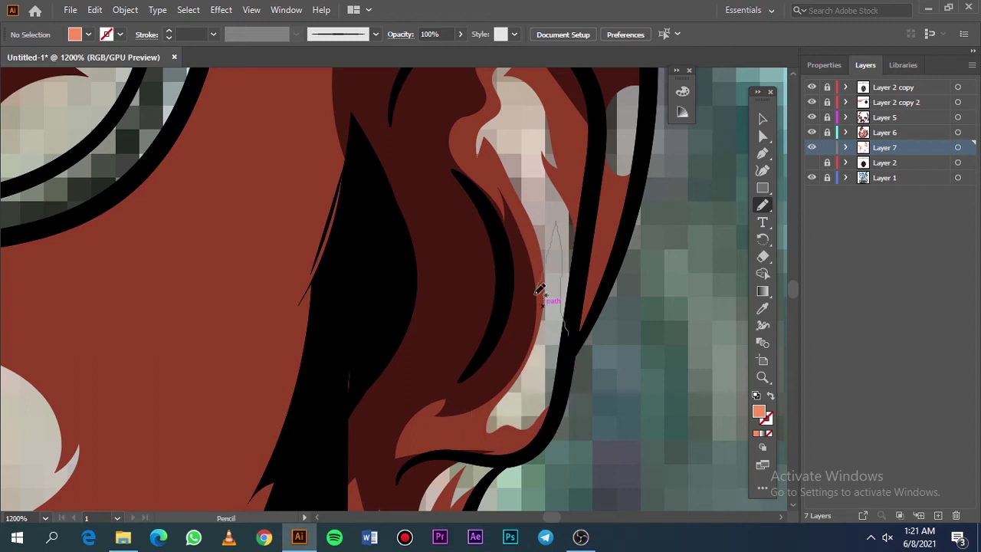
scroll(582, 256, up, 3)
mouse_move(617, 200)
mouse_down()
mouse_move(785, 111)
mouse_move(613, 206)
mouse_up()
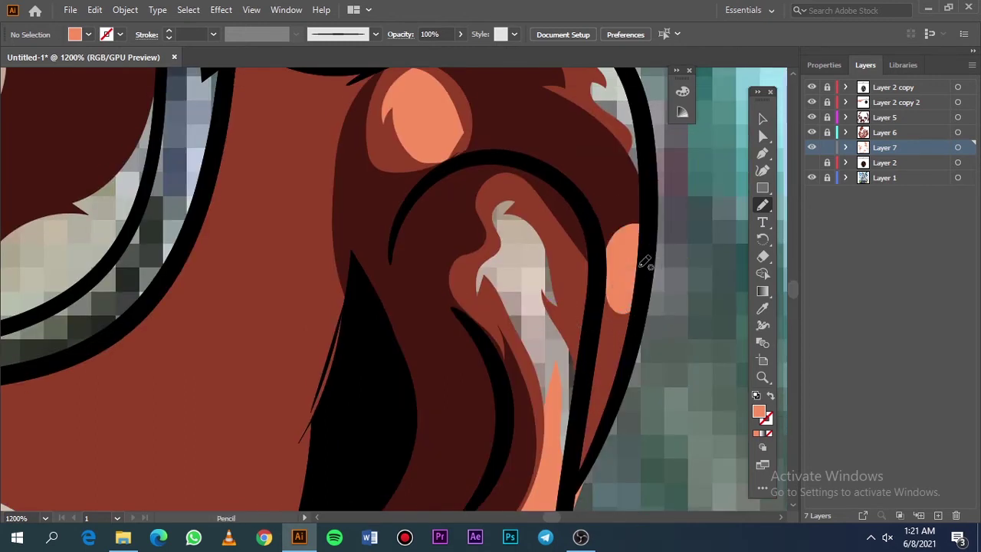
drag(547, 294, 544, 427)
scroll(690, 273, up, 3)
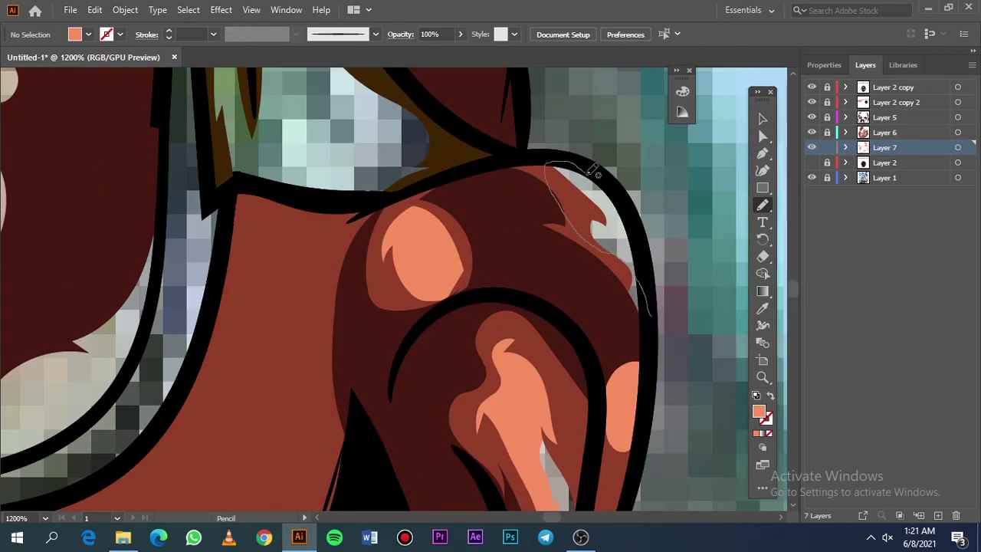
drag(613, 230, 651, 288)
key(ctrl+0)
Step: Preview the portrait artwork with the reference photo hidden
scroll(299, 351, up, 10)
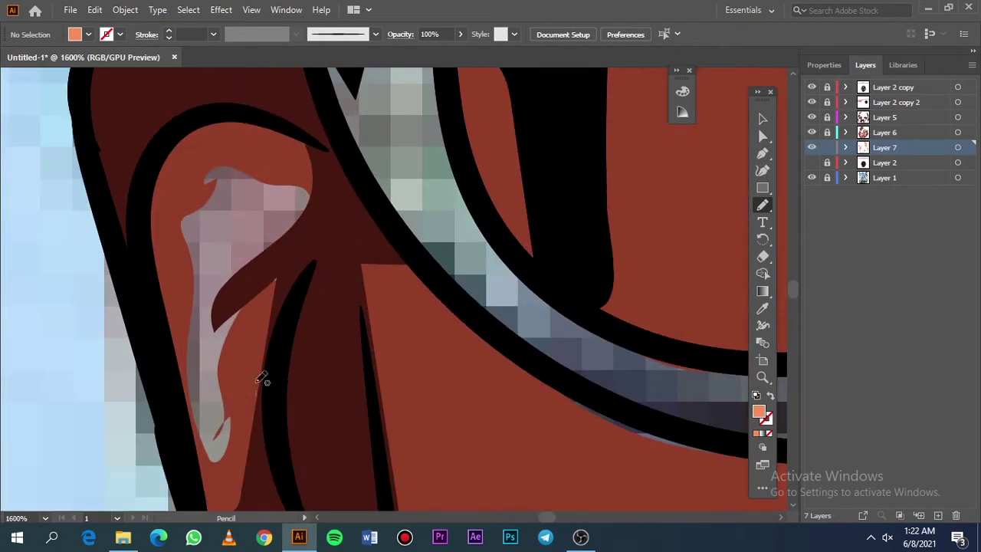
key(ctrl+0)
click(811, 175)
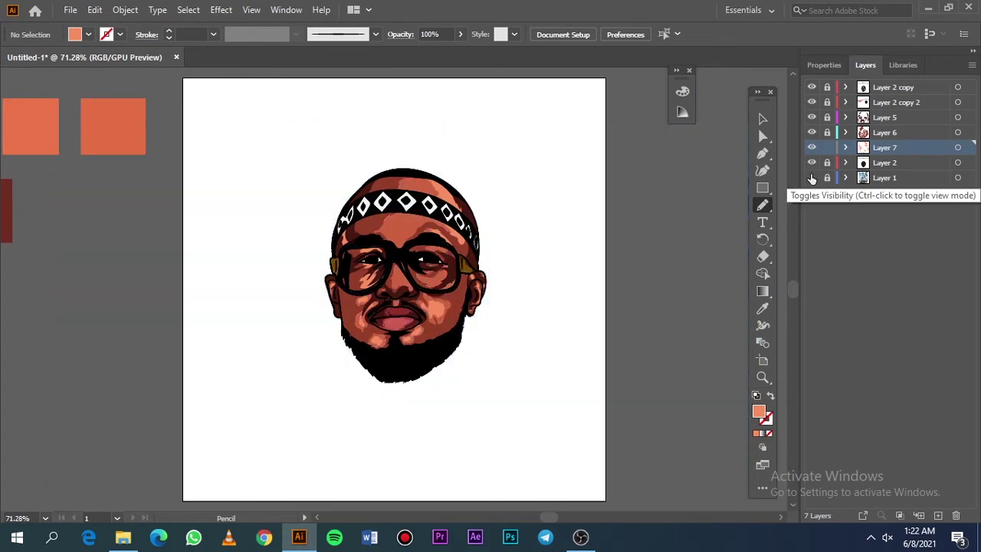
click(958, 147)
key(v)
key(ctrl+0)
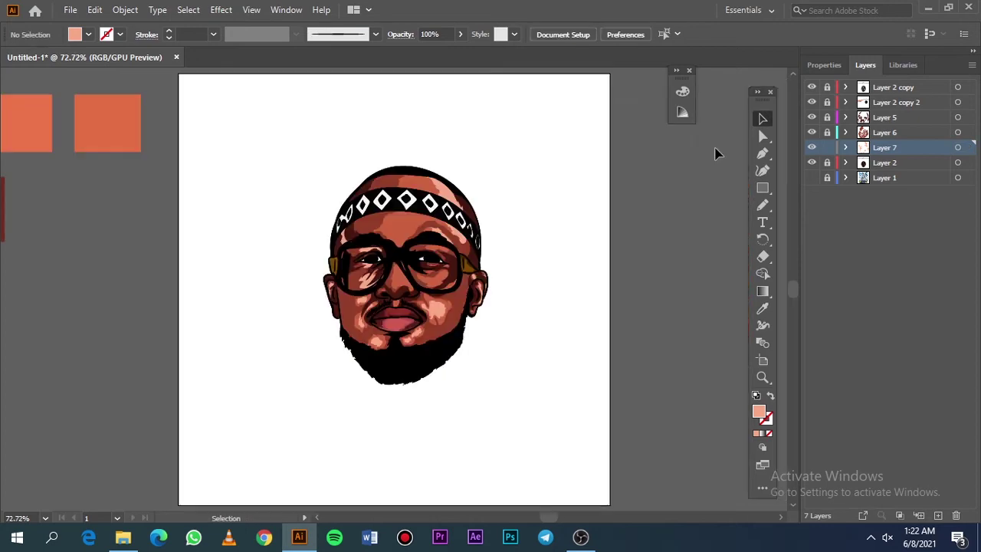
click(516, 381)
Step: Draw a salmon highlight on the forehead above the brow
scroll(317, 357, up, 5)
click(810, 178)
click(811, 163)
scroll(375, 342, up, 3)
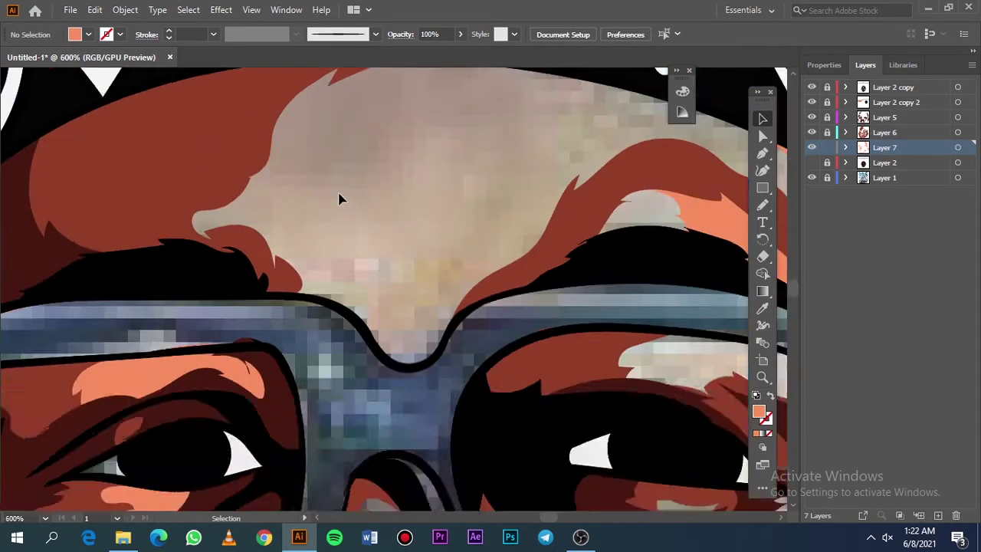
key(n)
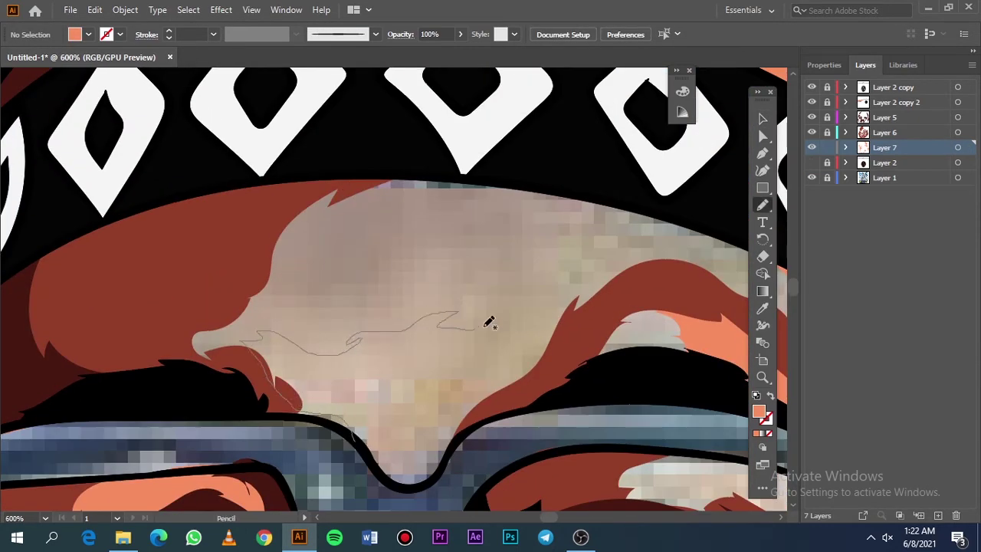
drag(446, 469, 306, 416)
Step: Sample the brown from the glasses arm as the fill colour
key(ctrl+0)
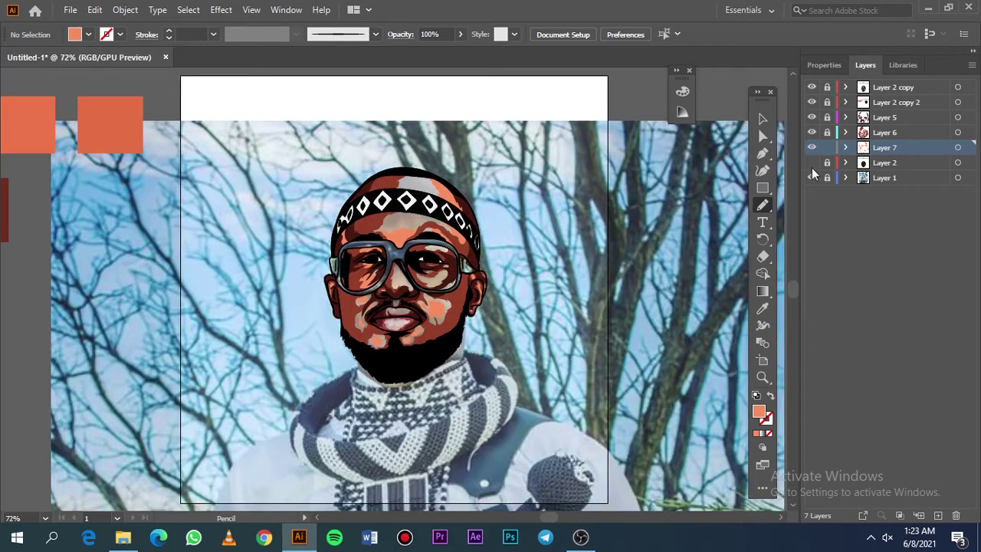
click(812, 177)
click(811, 162)
scroll(333, 293, up, 4)
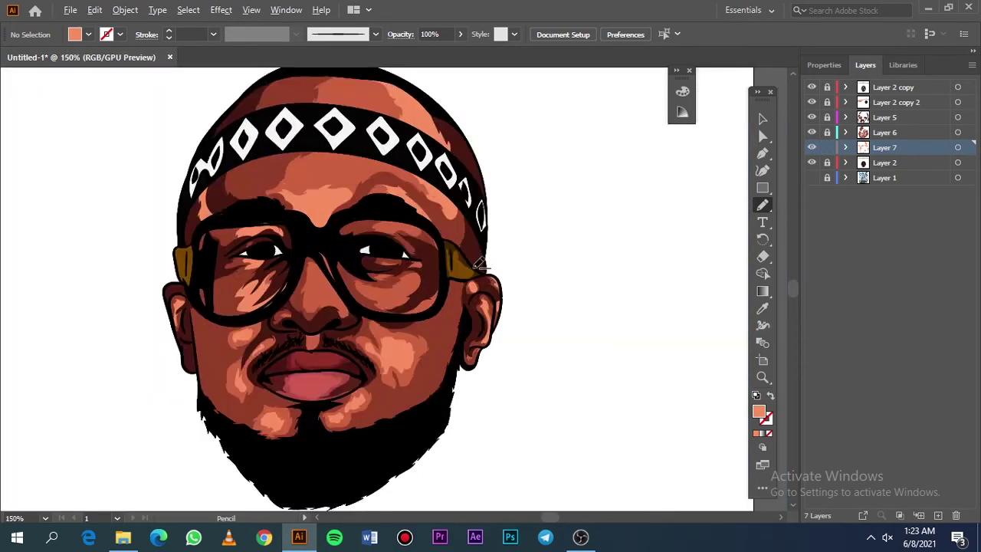
scroll(332, 293, up, 5)
key(i)
click(333, 293)
double_click(759, 412)
click(893, 82)
click(811, 177)
click(811, 163)
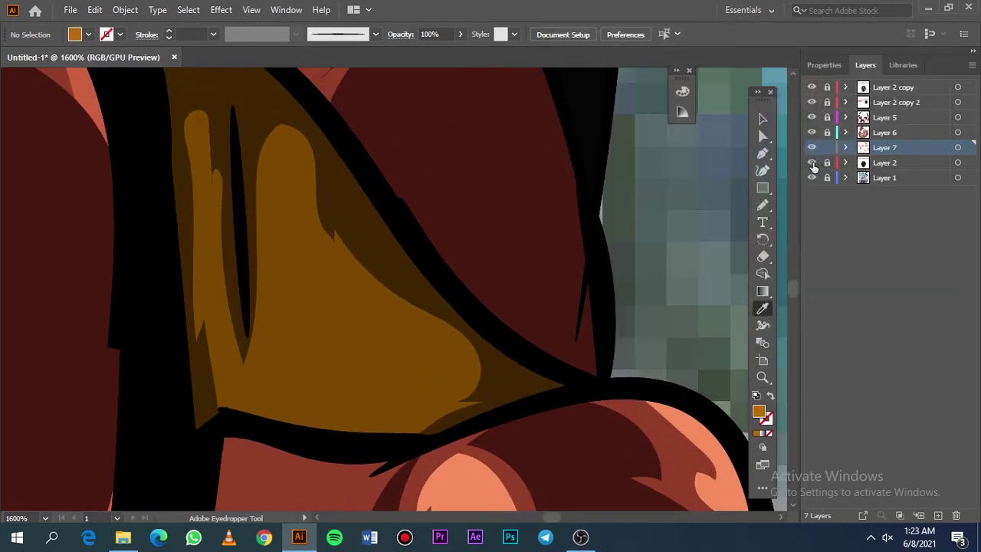
Step: Trace brown shading along one glasses arm
key(n)
drag(265, 120, 453, 419)
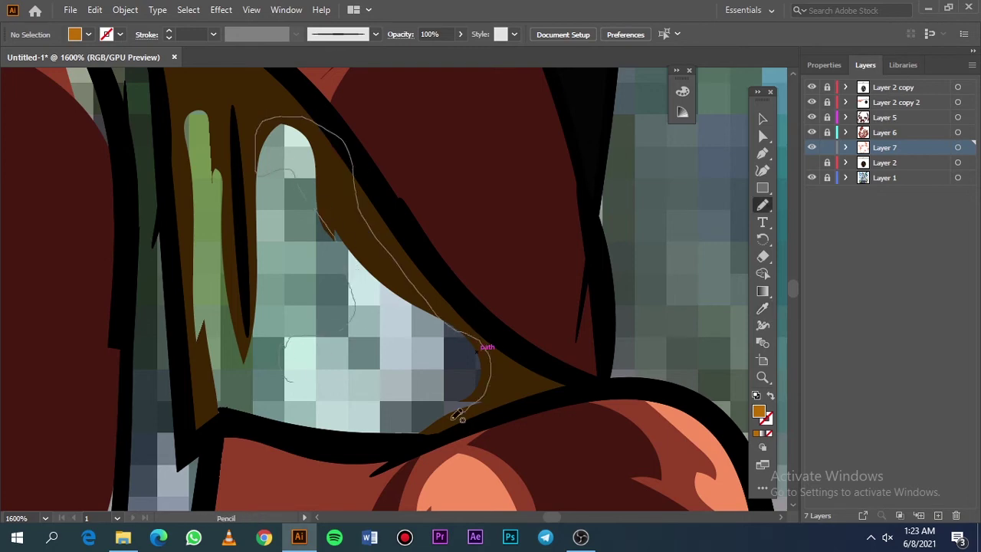
drag(294, 412, 285, 346)
key(ctrl+0)
click(811, 177)
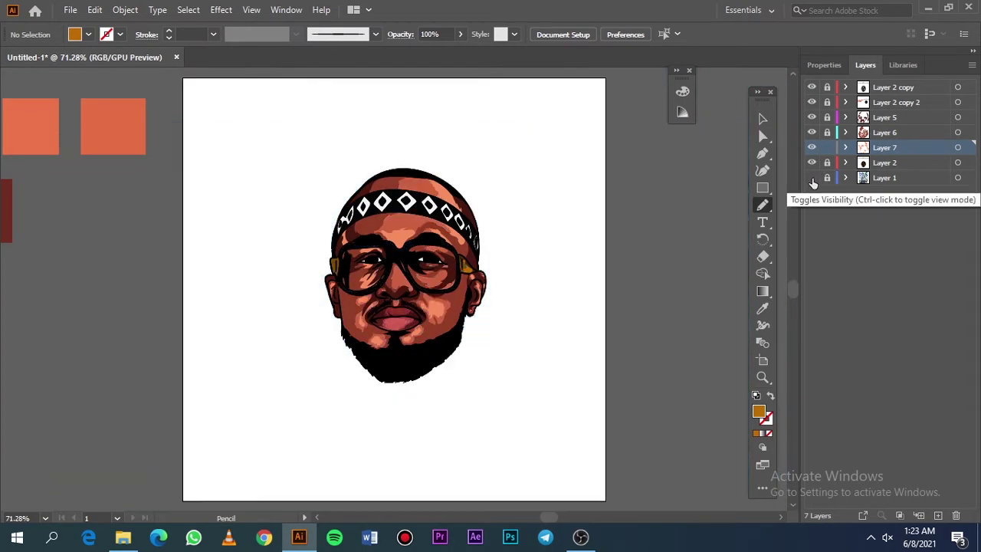
click(812, 163)
click(811, 177)
Step: Trace brown shading along the other glasses arm and frame
key(ctrl+plus)
drag(337, 395, 314, 315)
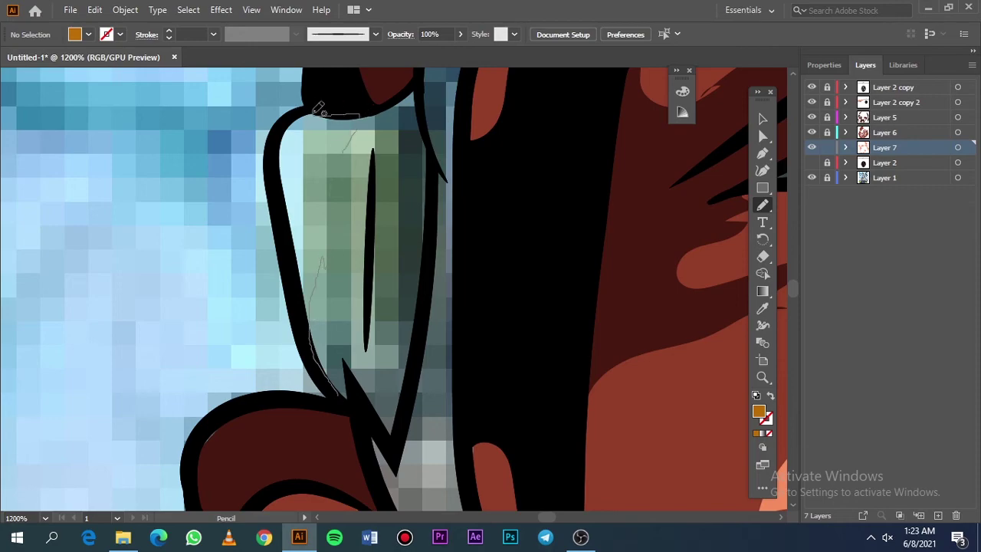
drag(314, 111, 307, 314)
key(ctrl+0)
click(811, 162)
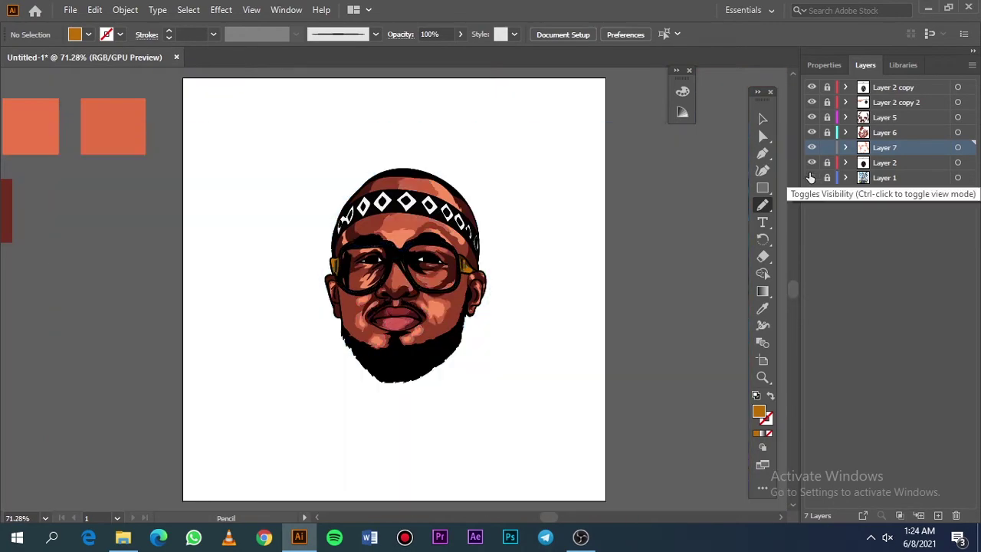
key(ctrl+plus)
key(ctrl+plus)
key(ctrl+plus)
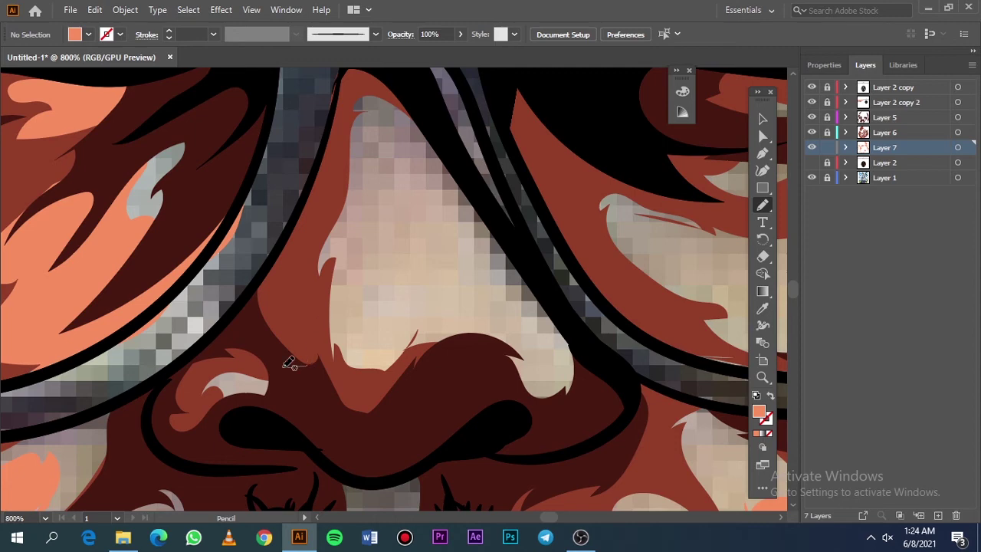
Step: Draw a salmon highlight shape on the nose
drag(290, 363, 292, 364)
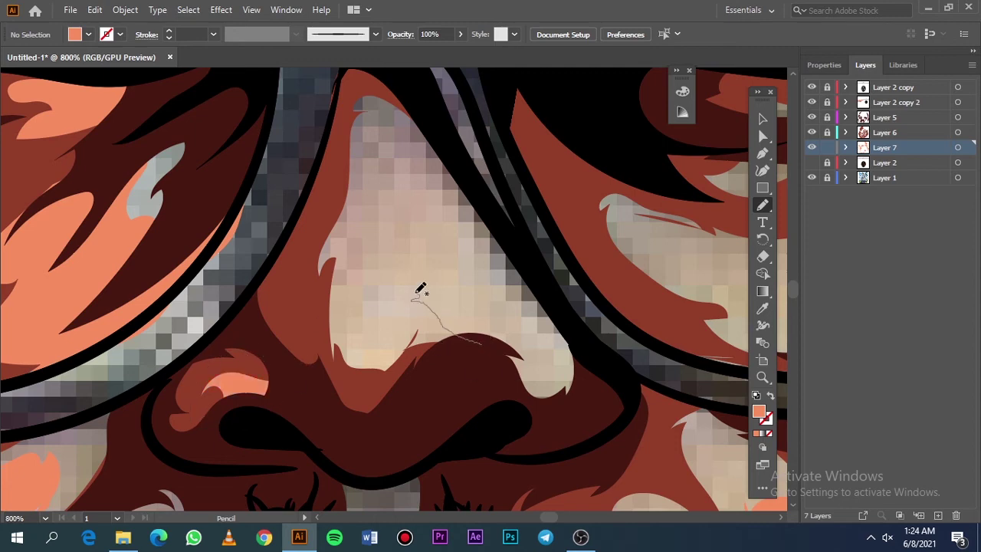
mouse_move(420, 288)
mouse_down()
mouse_move(471, 361)
mouse_move(522, 331)
mouse_up()
drag(499, 244, 521, 449)
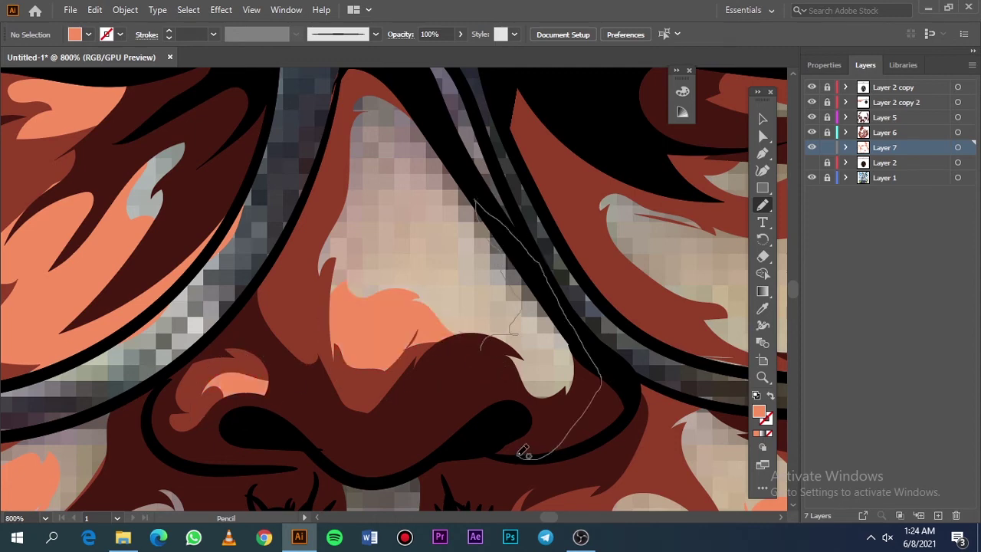
scroll(495, 344, up, 3)
drag(495, 344, 381, 203)
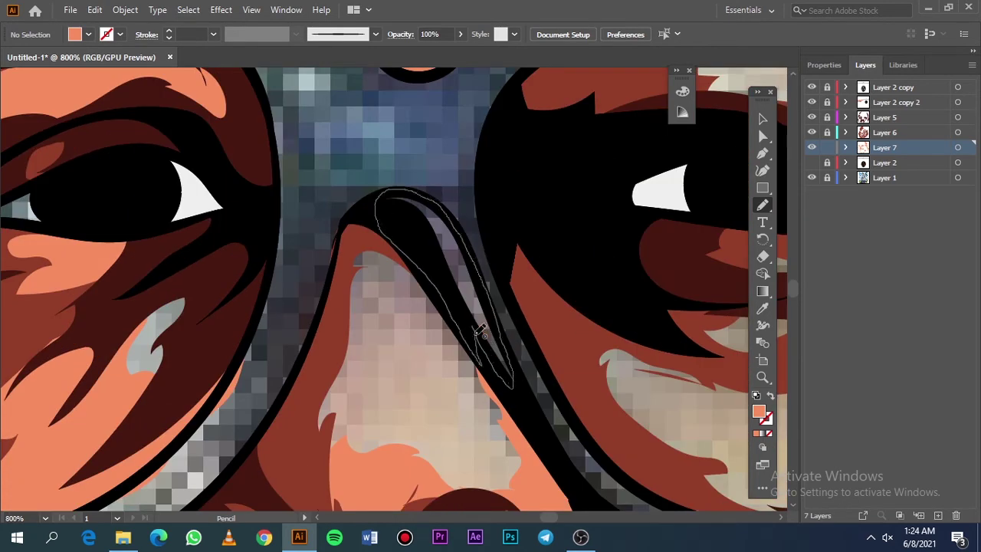
key(ctrl+0)
Step: Toggle the reference photo and Layer 2 artwork to compare the result
click(813, 177)
click(811, 163)
scroll(398, 261, up, 5)
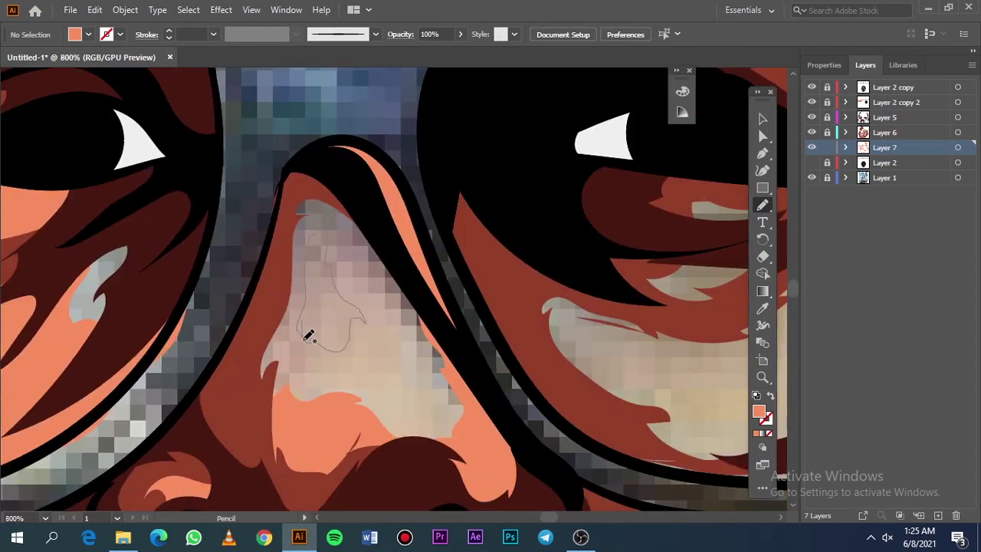
key(ctrl+0)
click(812, 162)
click(812, 178)
click(812, 178)
scroll(401, 319, up, 3)
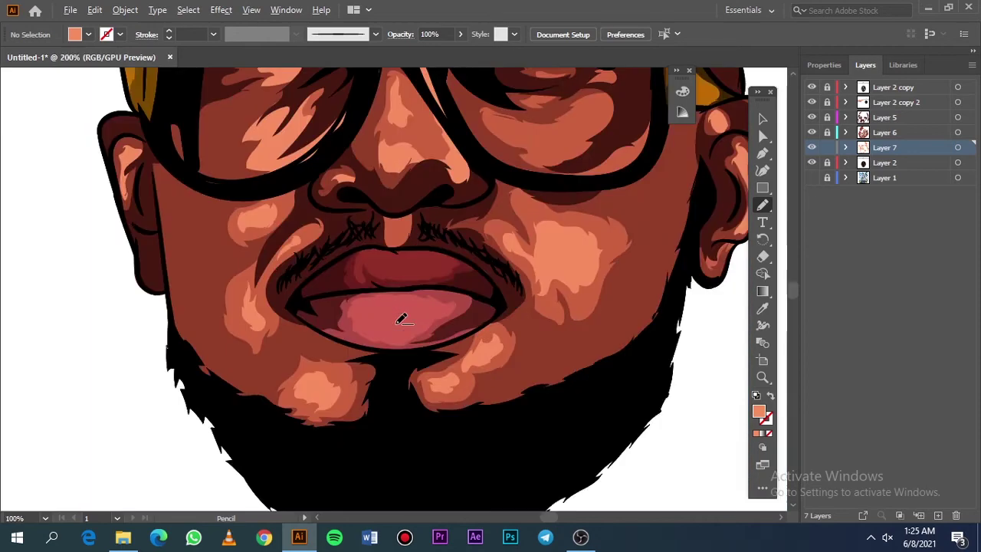
scroll(401, 319, up, 3)
Step: Set a light pink fill and draw a highlight on the lower lip
double_click(759, 411)
click(891, 79)
click(812, 162)
click(811, 178)
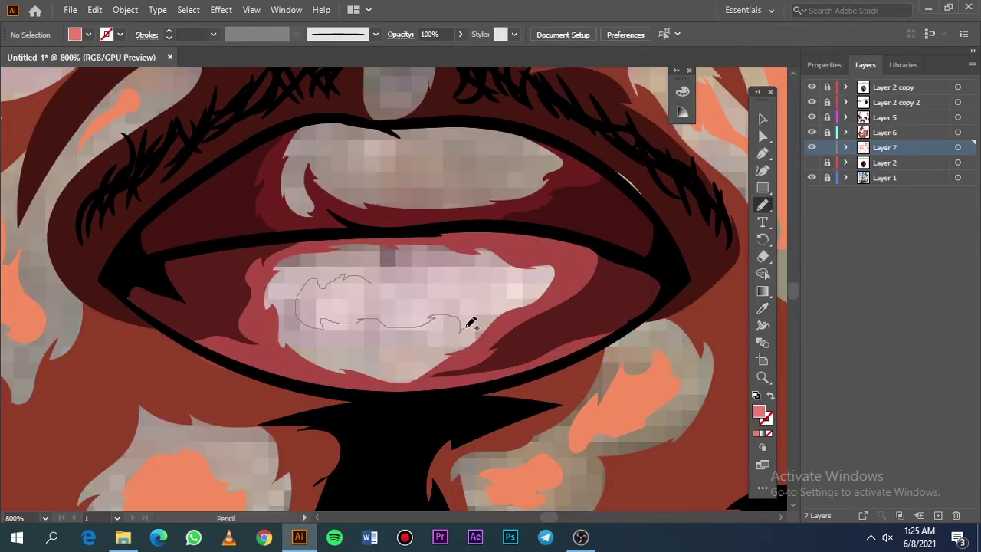
drag(371, 279, 372, 281)
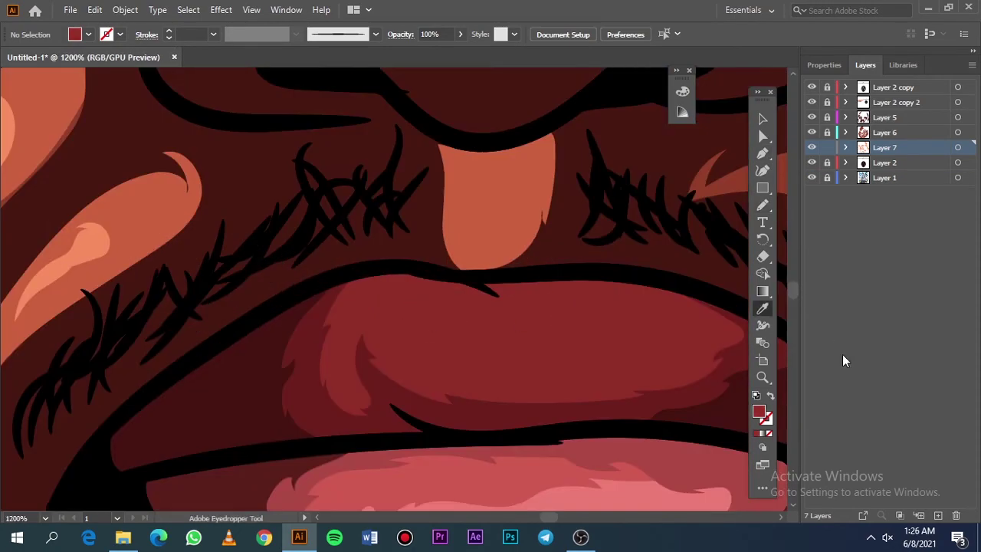
Step: Pick a new lip fill colour and trace the highlight shape over the upper lip
double_click(758, 412)
click(892, 79)
click(812, 163)
scroll(468, 230, down, 3)
key(b)
key(n)
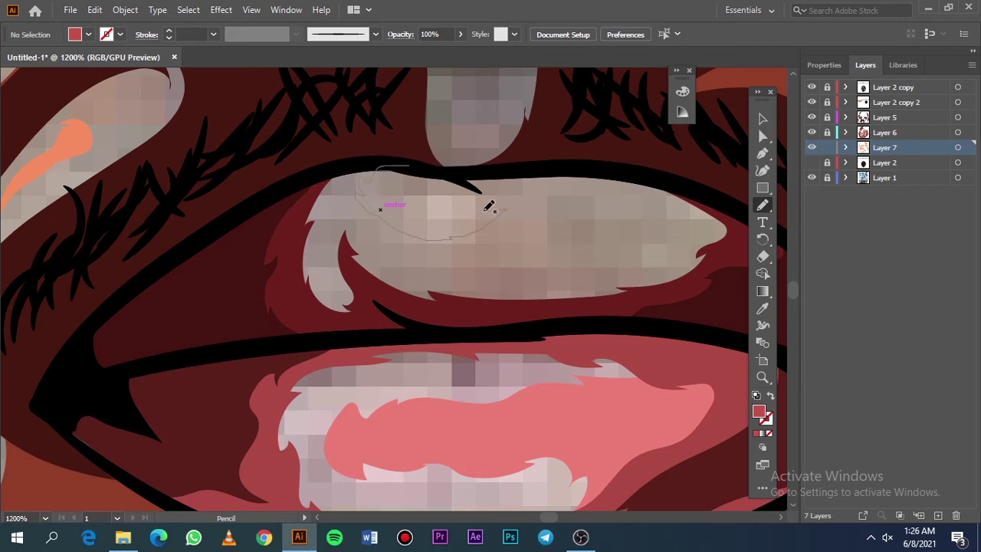
mouse_move(590, 292)
mouse_down()
mouse_move(635, 158)
mouse_move(431, 151)
mouse_up()
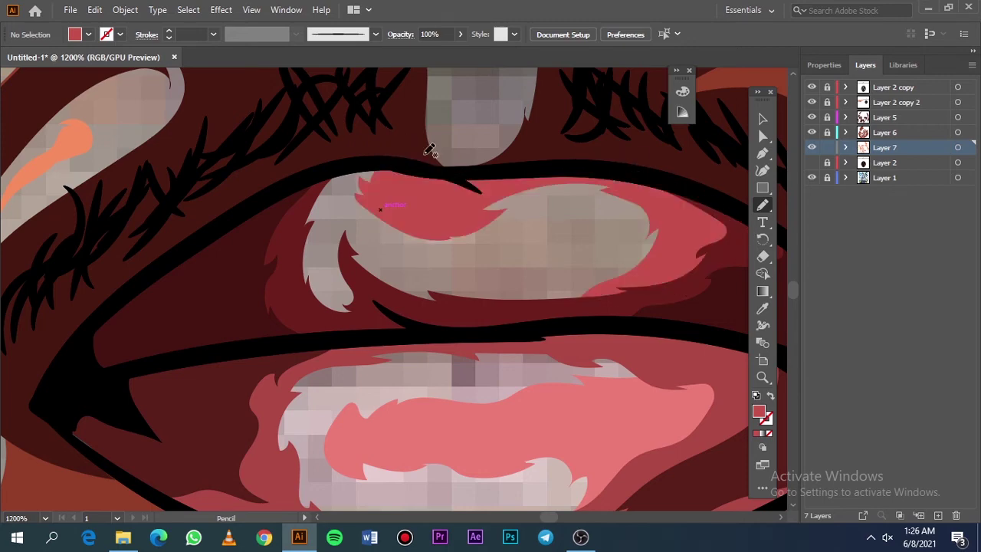
click(811, 163)
Step: Hide the reference photo and sample black from the artwork as the fill
key(ctrl+0)
click(811, 178)
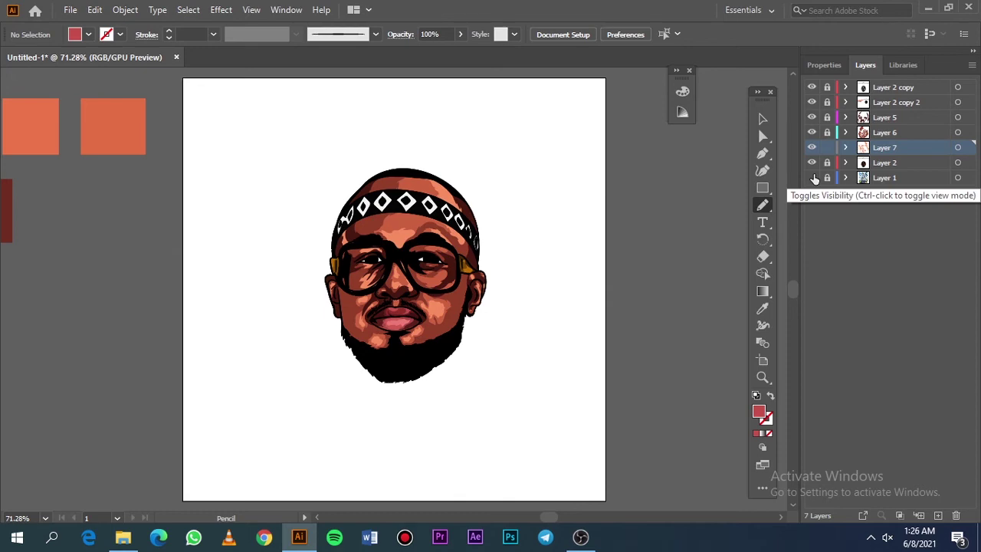
scroll(413, 261, up, 6)
key(i)
click(627, 435)
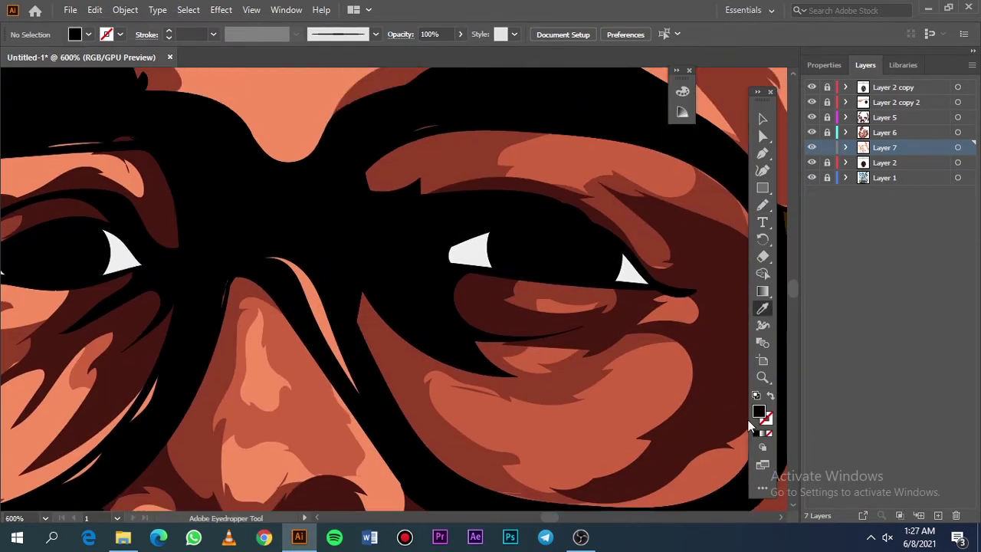
Step: Draw a light grey highlight on the glasses bridge with the Pencil
double_click(759, 412)
click(554, 94)
click(891, 79)
click(812, 162)
scroll(326, 268, left, 2)
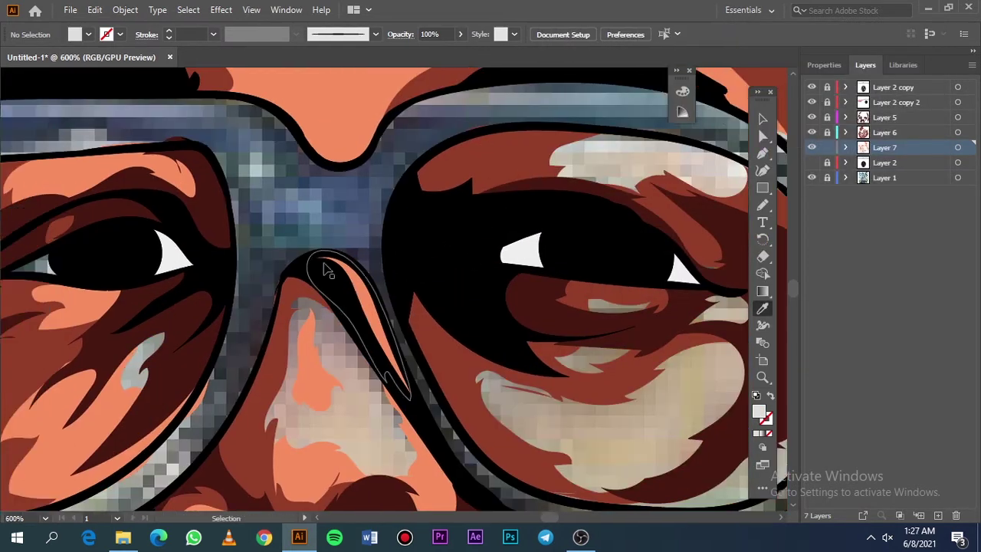
scroll(326, 268, left, 1)
key(n)
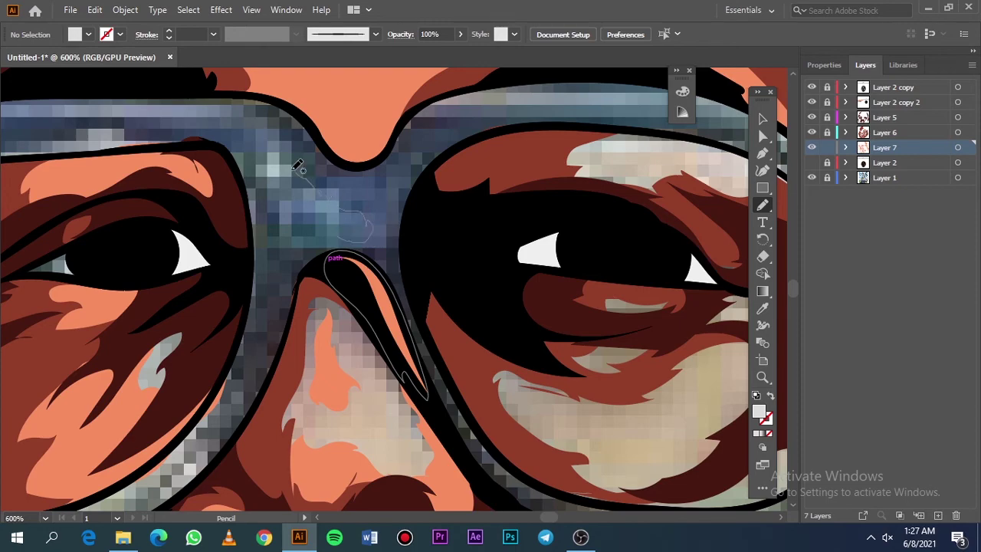
drag(318, 221, 299, 226)
scroll(261, 306, down, 5)
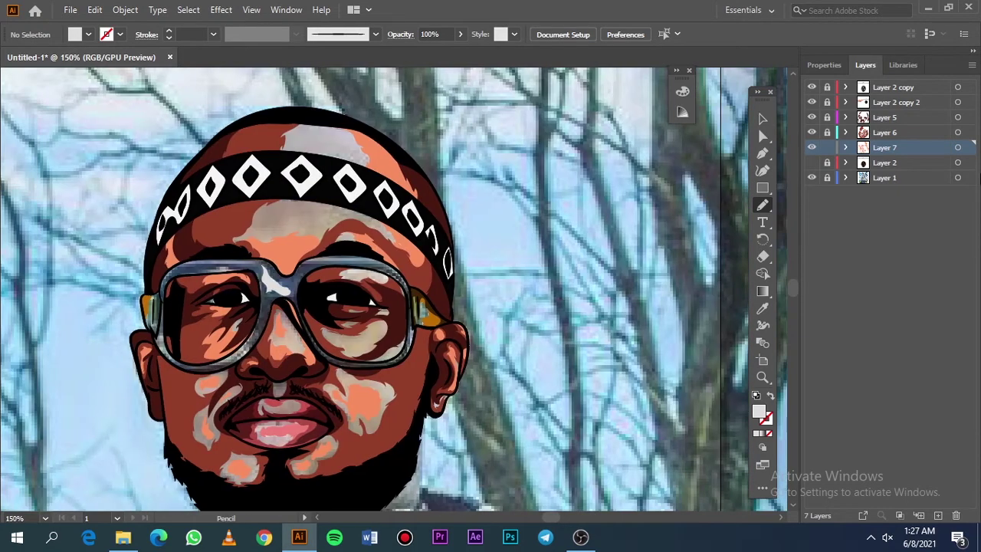
click(812, 162)
key(v)
Step: Switch the fill to dark grey #2D2D2D and trace shading along the top of the frame
double_click(758, 412)
click(552, 225)
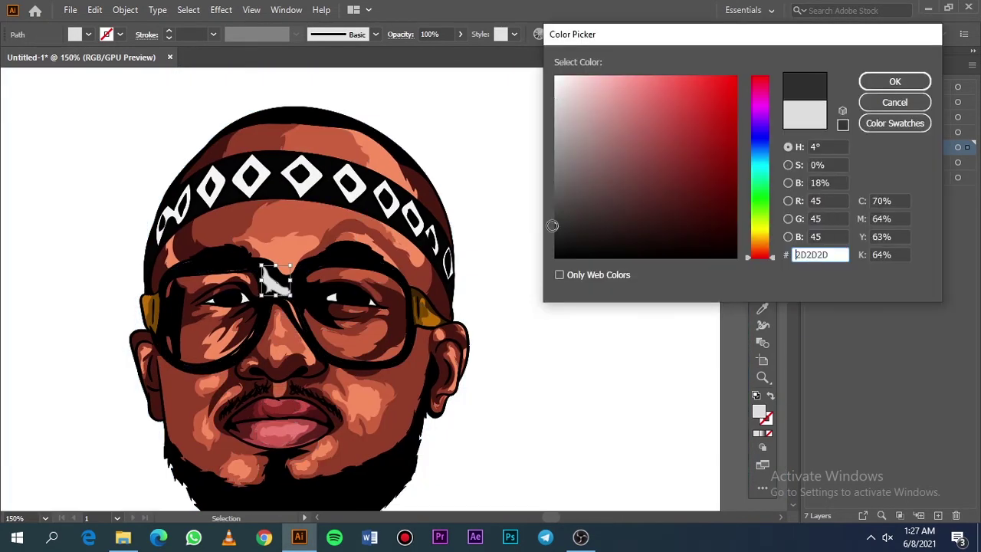
click(907, 83)
click(811, 177)
scroll(392, 288, up, 5)
key(n)
drag(500, 226, 573, 224)
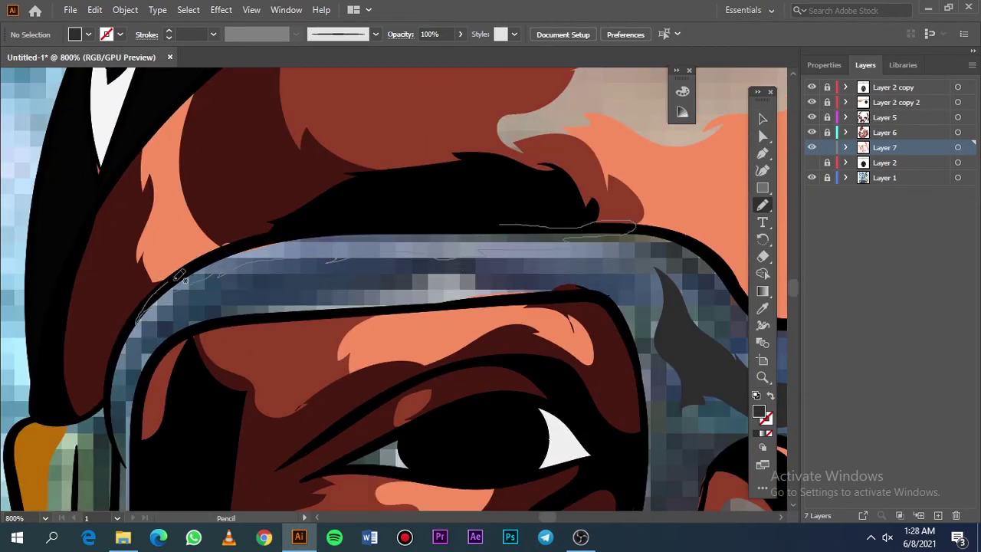
drag(177, 276, 509, 222)
scroll(70, 355, down, 5)
mouse_move(147, 299)
mouse_down()
mouse_move(115, 226)
mouse_move(126, 322)
mouse_up()
Step: Trace dark grey shading along the left lens rim and check it without the photo
drag(205, 360, 153, 307)
scroll(206, 360, down, 3)
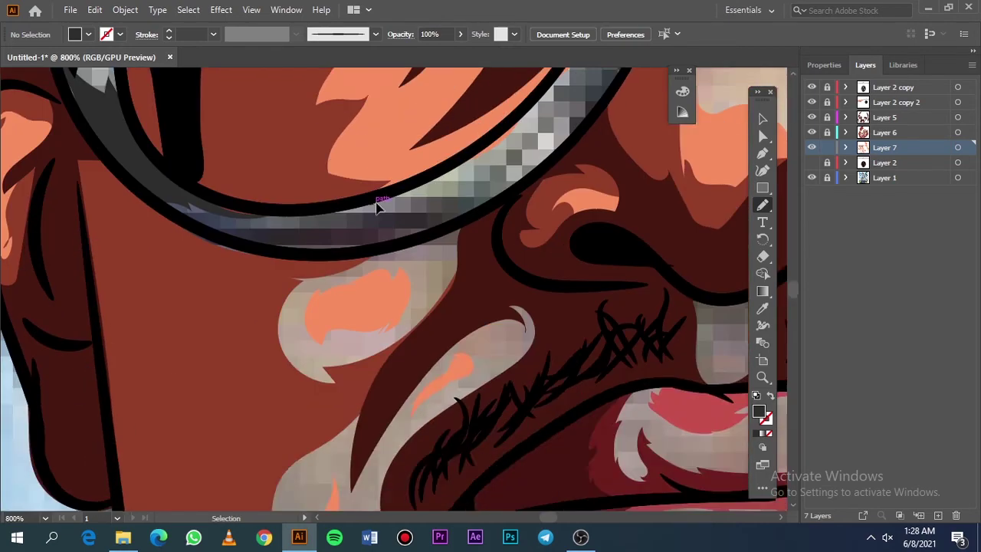
scroll(383, 268, up, 3)
scroll(383, 269, right, 4)
mouse_move(454, 188)
mouse_down()
mouse_move(298, 345)
mouse_move(480, 145)
mouse_up()
key(ctrl+0)
click(811, 177)
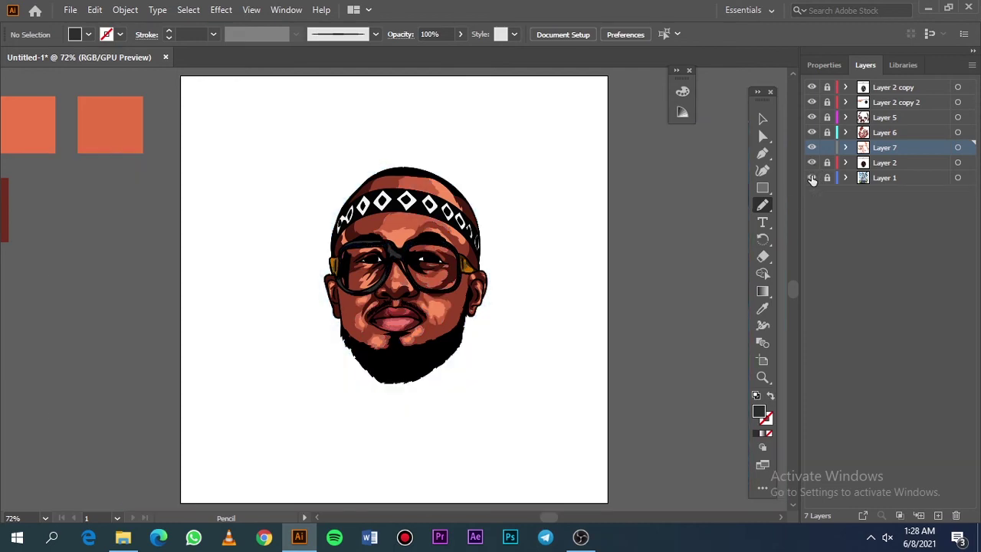
click(812, 177)
Step: Shade the right lens top and bottom rims in dark grey, then add a new layer
click(811, 162)
scroll(431, 244, up, 5)
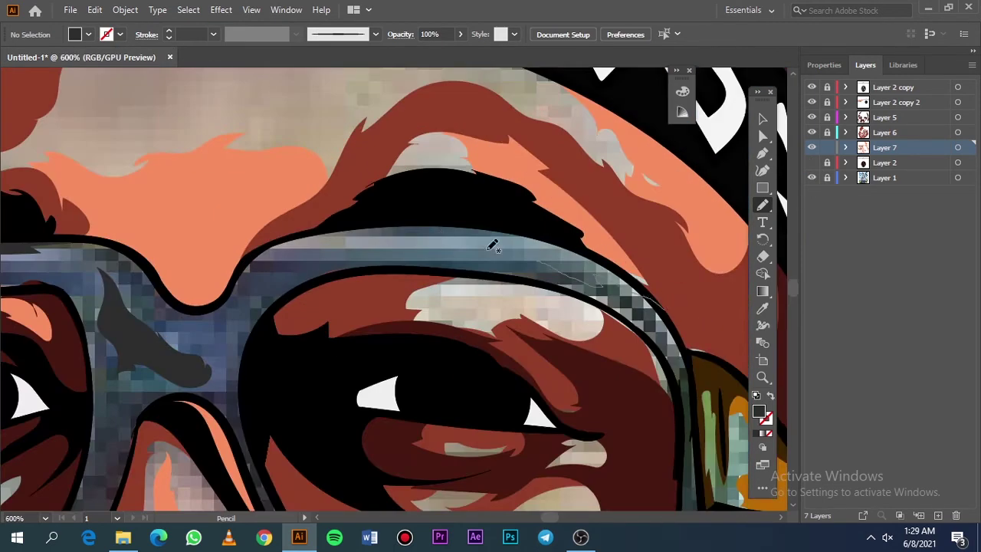
mouse_move(249, 264)
mouse_down()
mouse_move(670, 311)
mouse_move(704, 201)
mouse_up()
scroll(659, 291, down, 3)
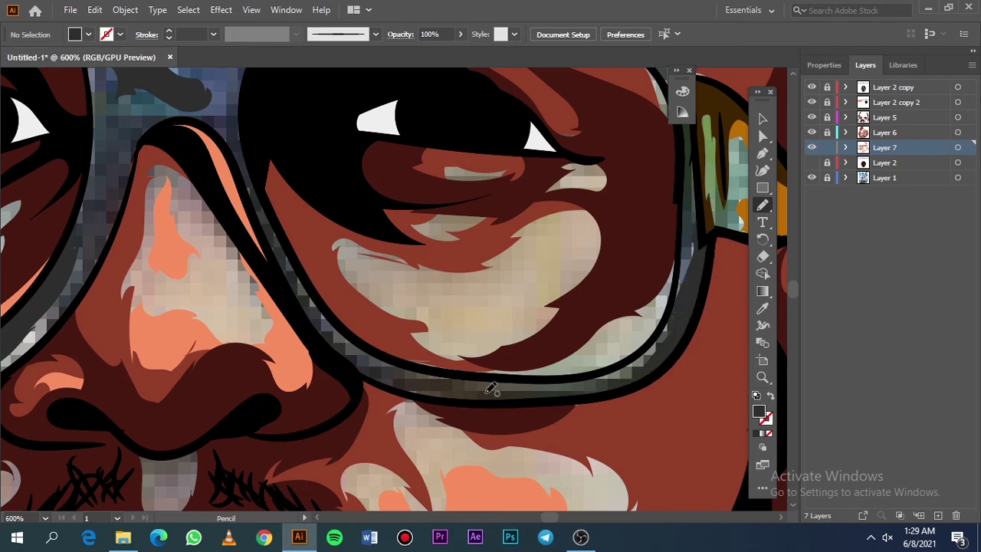
drag(307, 308, 499, 400)
key(ctrl+0)
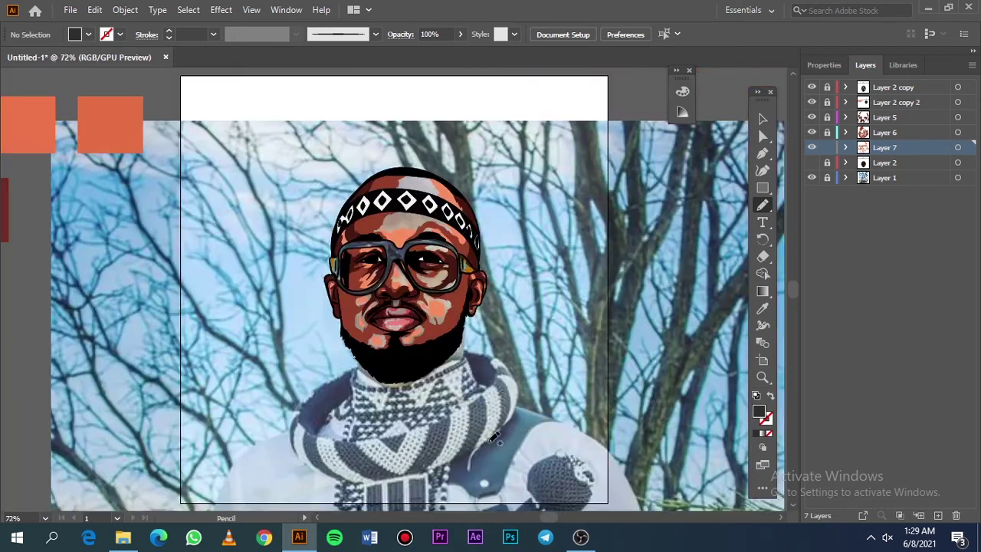
click(811, 177)
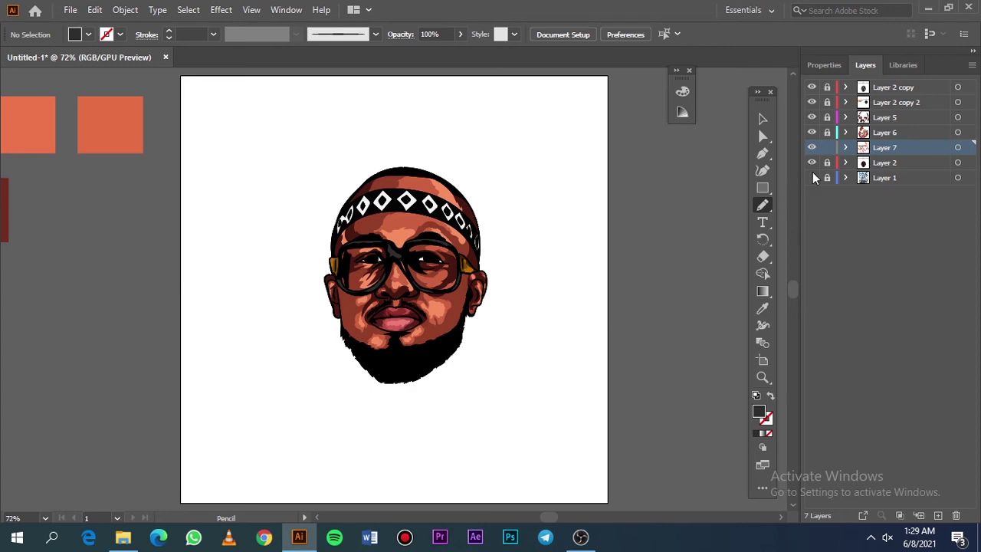
click(938, 515)
scroll(371, 269, up, 4)
Step: Set a near-white fill and draw crescent reflections on the left lens
double_click(758, 412)
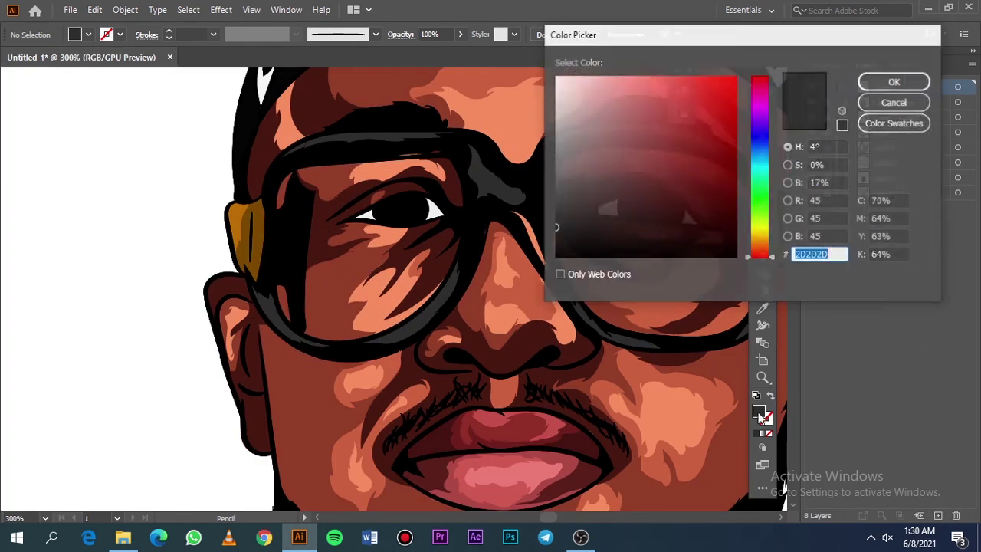
key(Return)
click(811, 193)
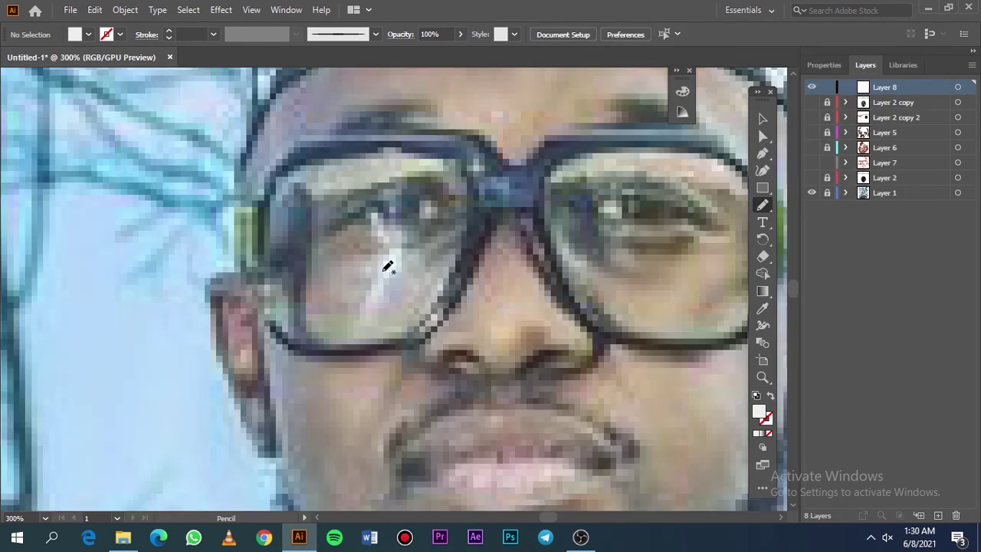
drag(387, 242, 354, 320)
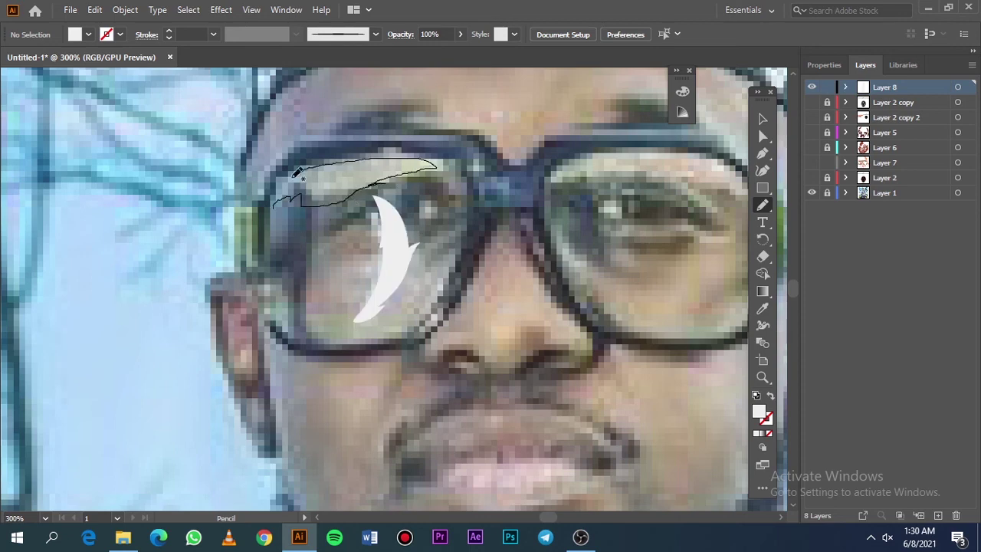
drag(297, 172, 269, 214)
drag(811, 102, 811, 177)
key(v)
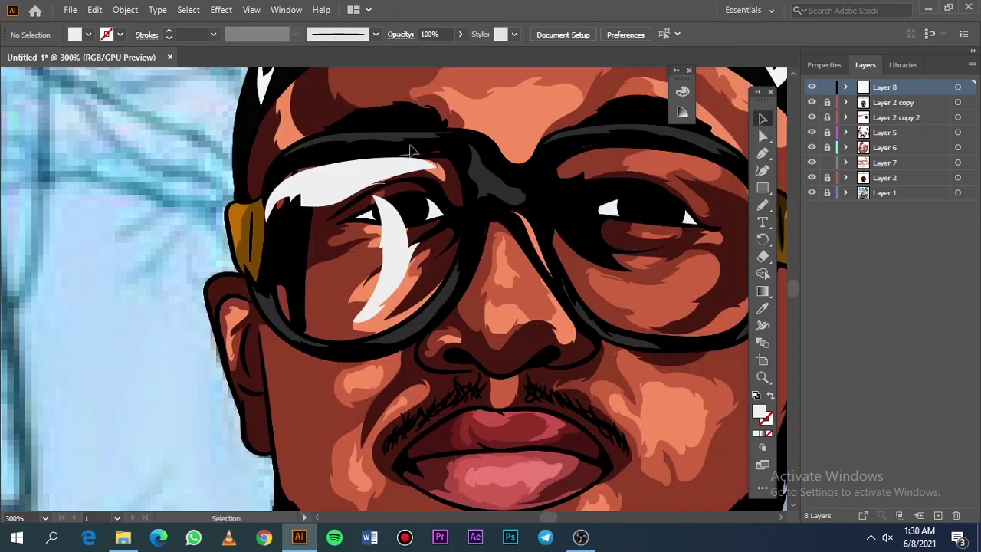
drag(394, 230, 406, 238)
Step: Draw a white crescent reflection in the right lens with the Pencil
key(ctrl+0)
click(811, 192)
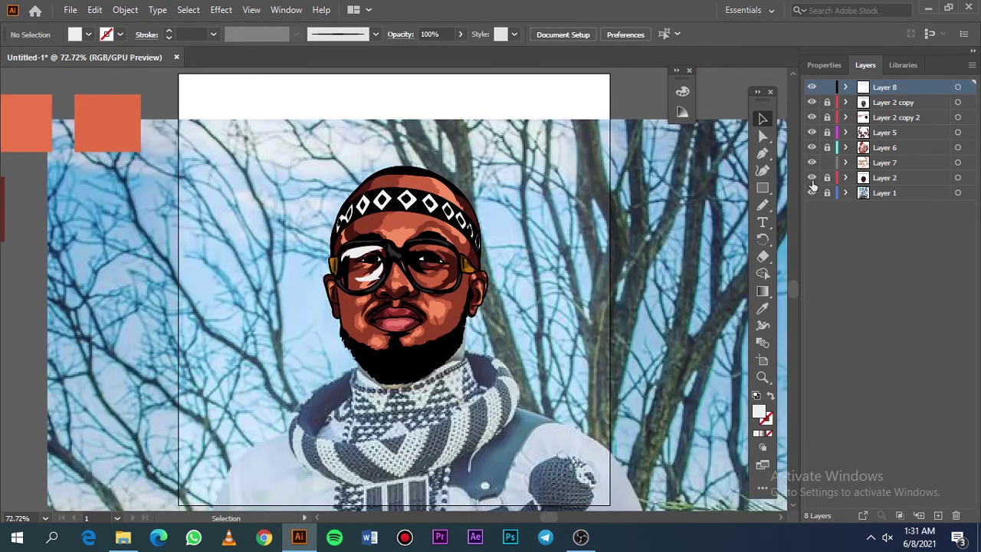
drag(812, 102, 811, 178)
scroll(433, 264, up, 4)
key(n)
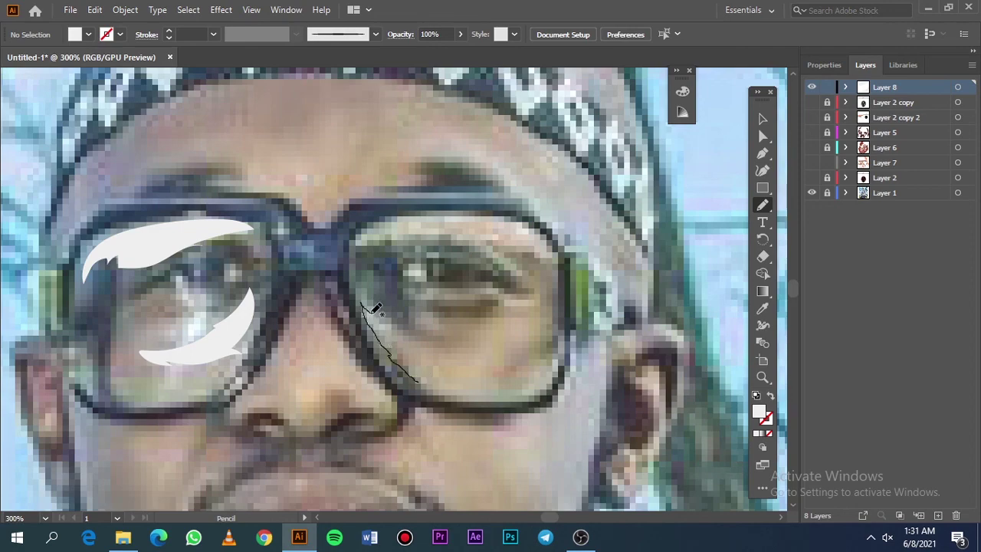
drag(426, 371, 431, 382)
click(812, 117)
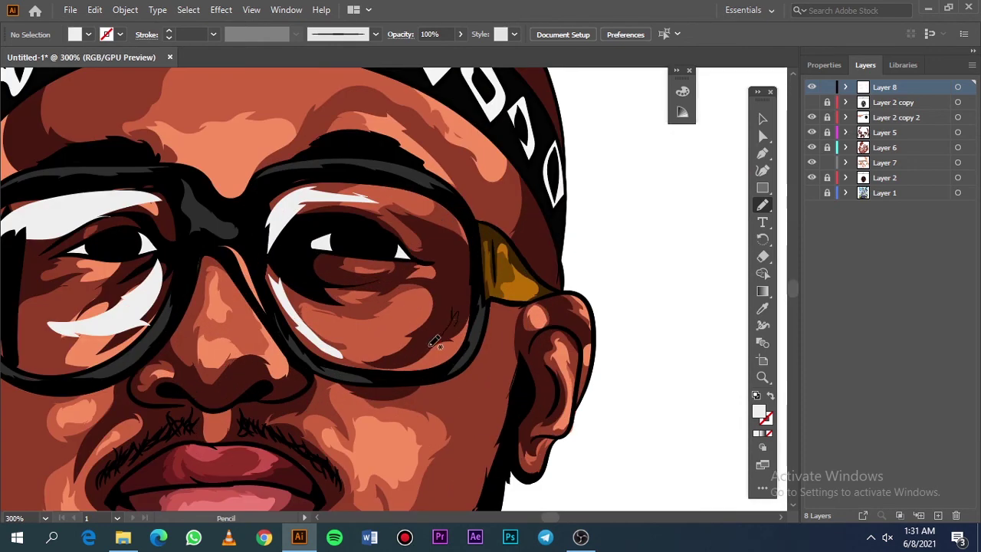
key(ctrl+0)
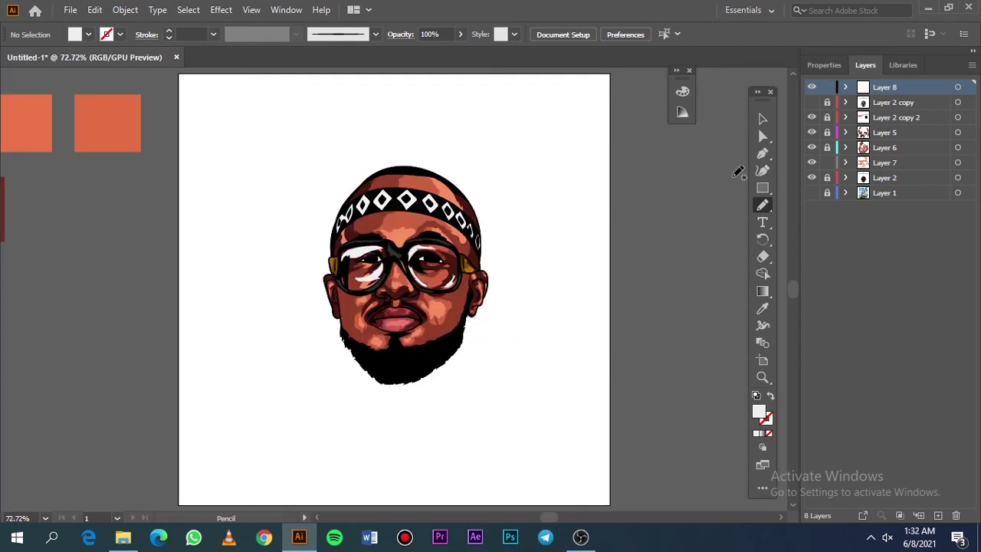
Step: Paint a white catchlight dot in the left pupil with a 0.5 pt Paintbrush
key(b)
click(375, 34)
click(268, 67)
scroll(199, 207, up, 10)
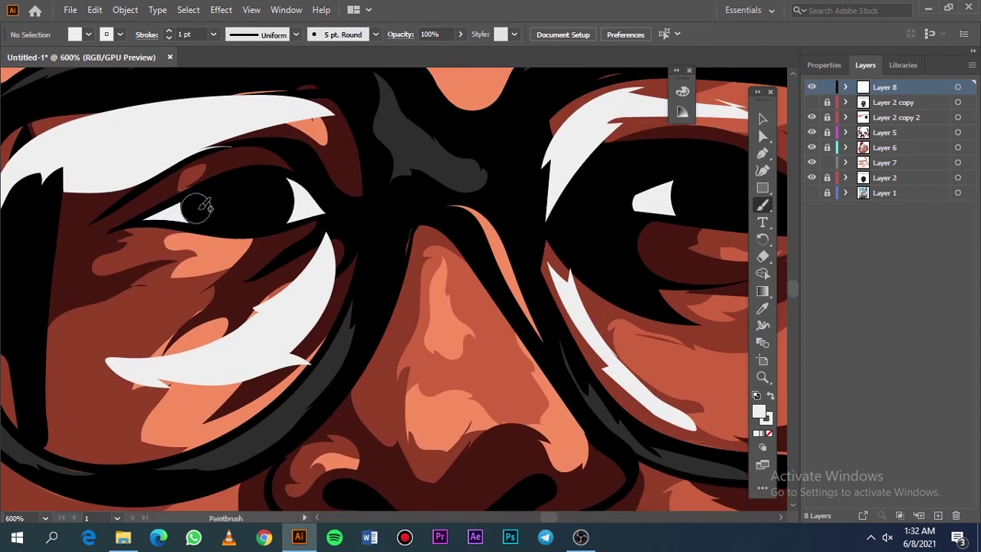
click(213, 34)
click(218, 58)
click(219, 203)
scroll(551, 184, right, 4)
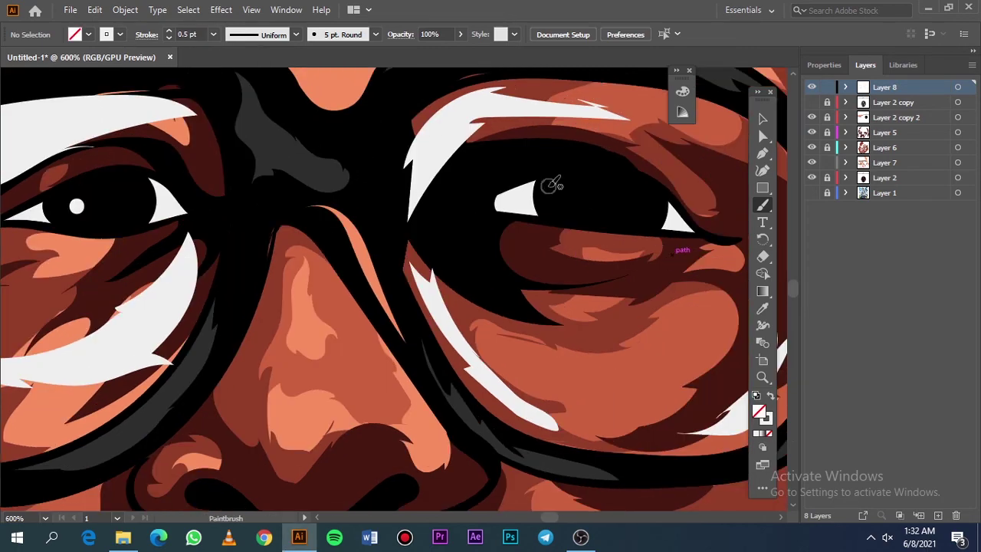